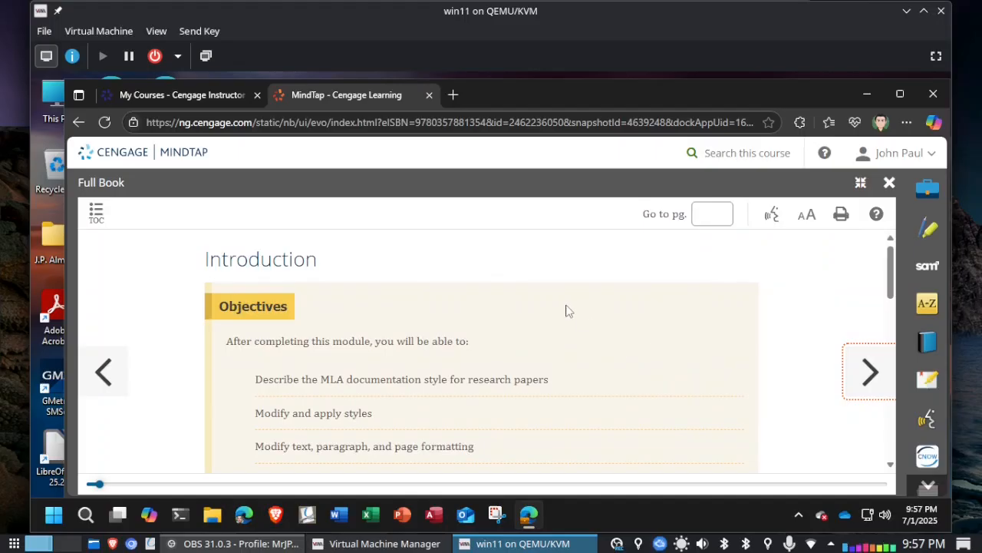
- Review the module objectives in the Introduction of the full book, and close the book
{"action": "scroll", "coordinate": [518, 276], "scroll_direction": "down", "scroll_amount": 3}
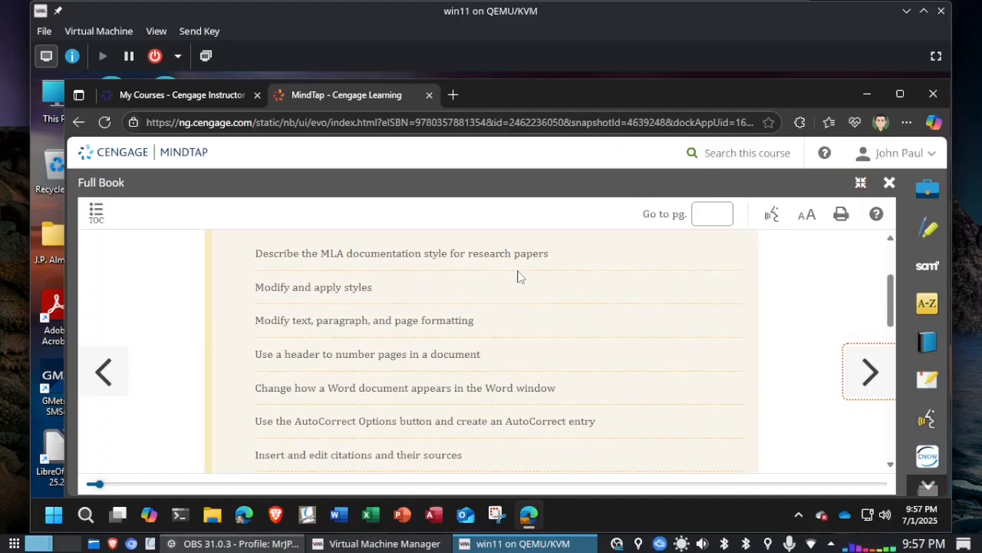
{"action": "scroll", "coordinate": [518, 276], "scroll_direction": "down", "scroll_amount": 4}
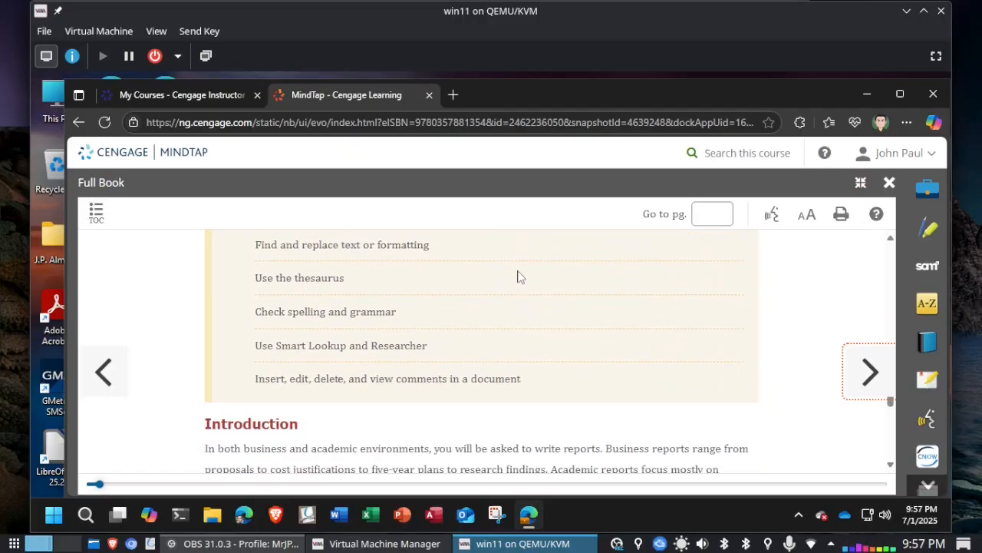
{"action": "scroll", "coordinate": [518, 276], "scroll_direction": "up", "scroll_amount": 5}
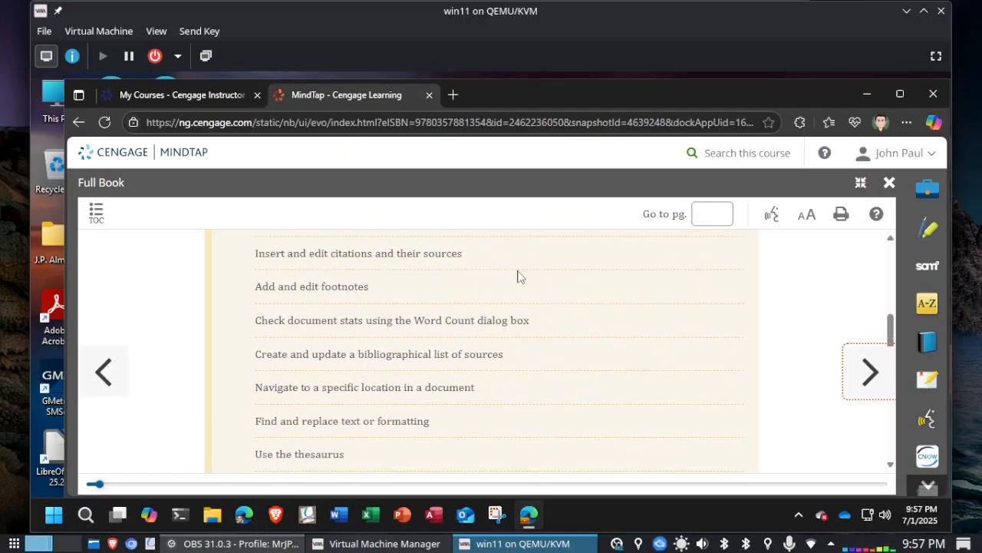
{"action": "scroll", "coordinate": [518, 276], "scroll_direction": "up", "scroll_amount": 2}
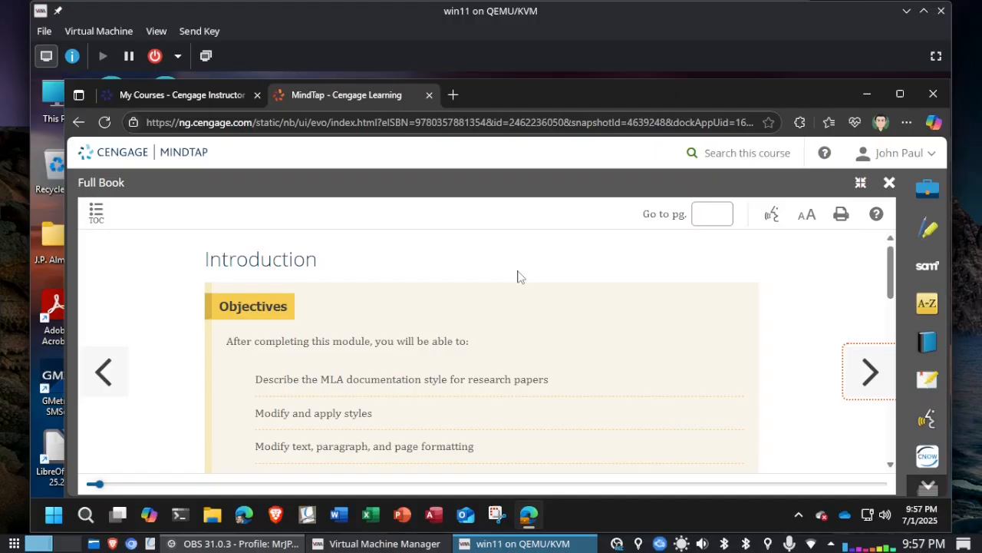
{"action": "left_click", "coordinate": [889, 181]}
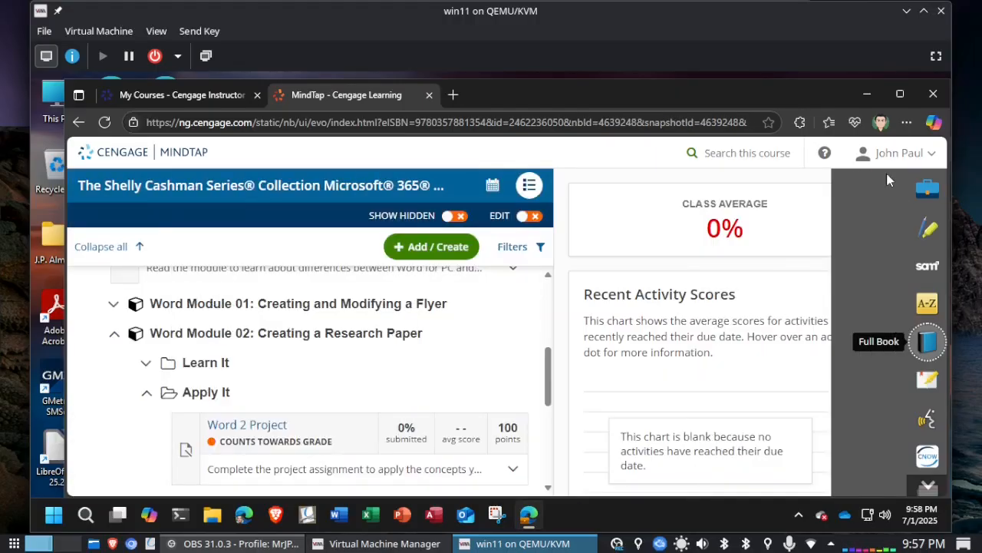
- Open the Word 2 Project assignment and download its instruction file and start file
{"action": "left_click", "coordinate": [247, 426]}
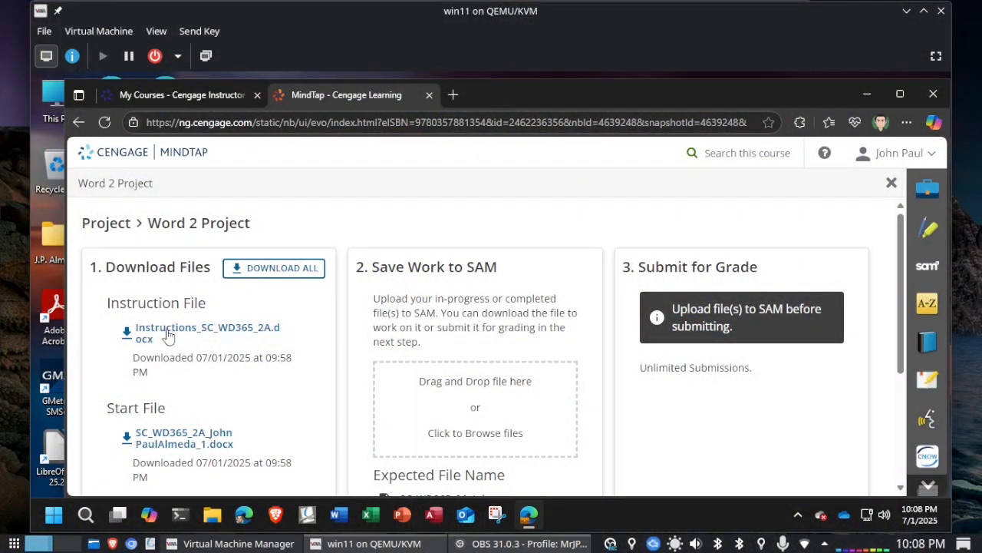
{"action": "left_click", "coordinate": [167, 333]}
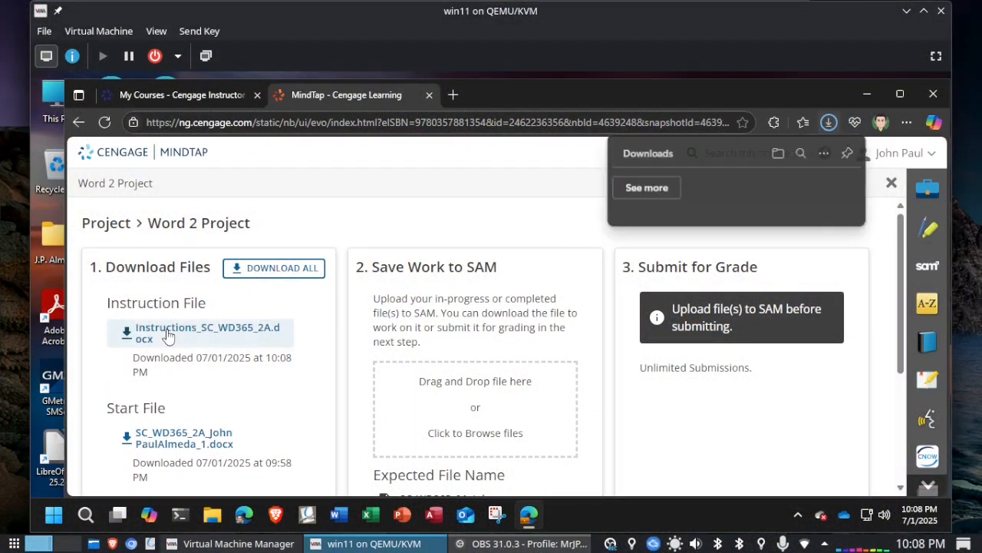
{"action": "left_click", "coordinate": [168, 431]}
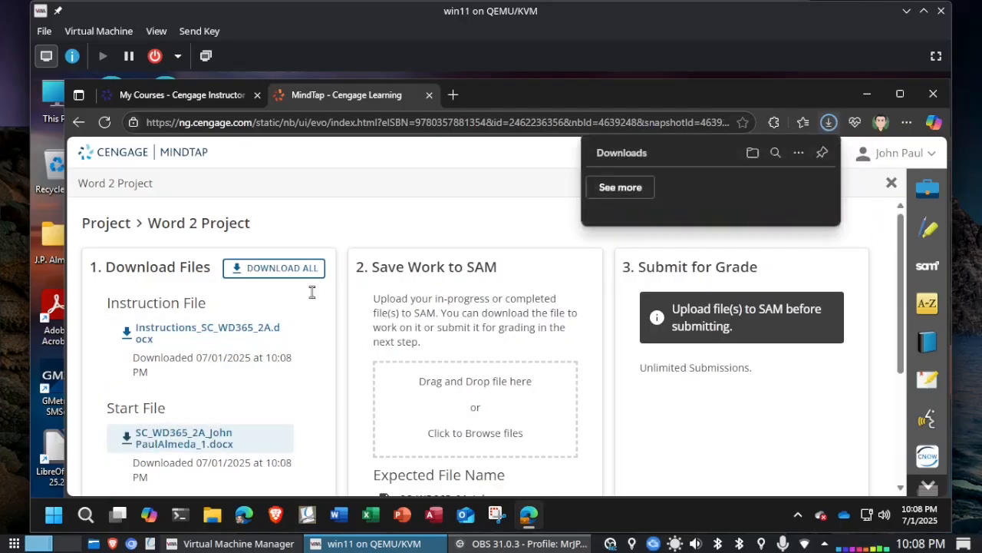
- Switch to File Explorer and make a copy of the SC_WD365_2A start file in the Downloads folder
{"action": "left_click", "coordinate": [867, 93]}
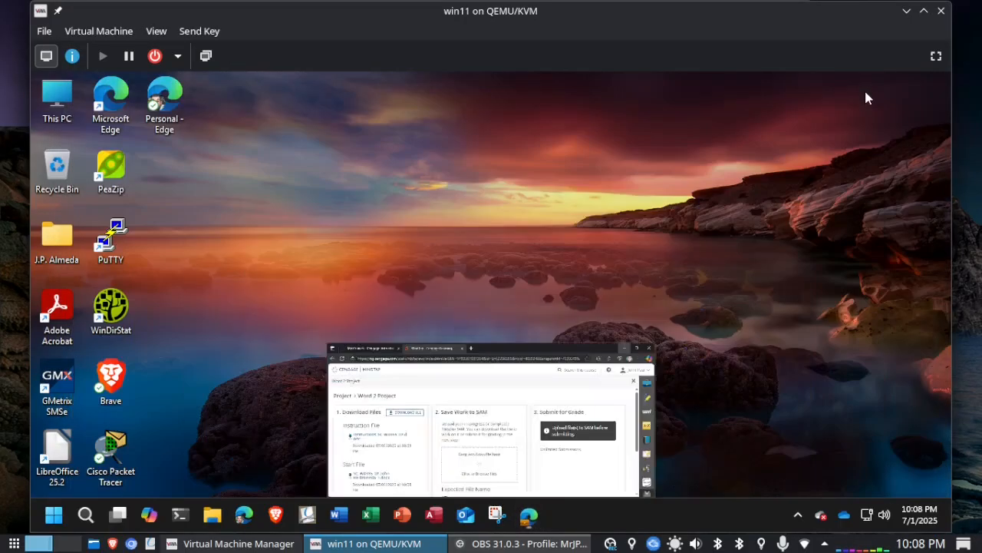
{"action": "key", "text": "super+e"}
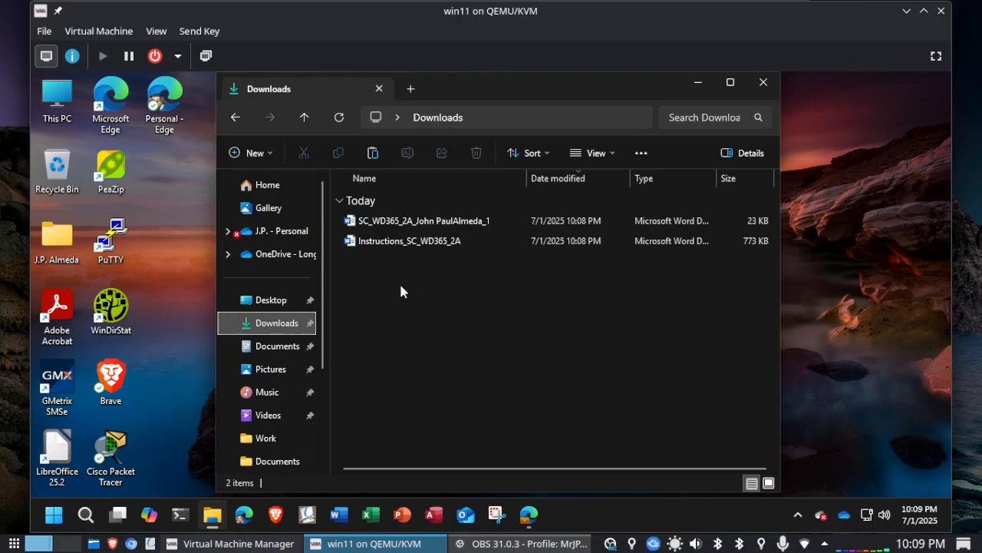
{"action": "left_click", "coordinate": [430, 221]}
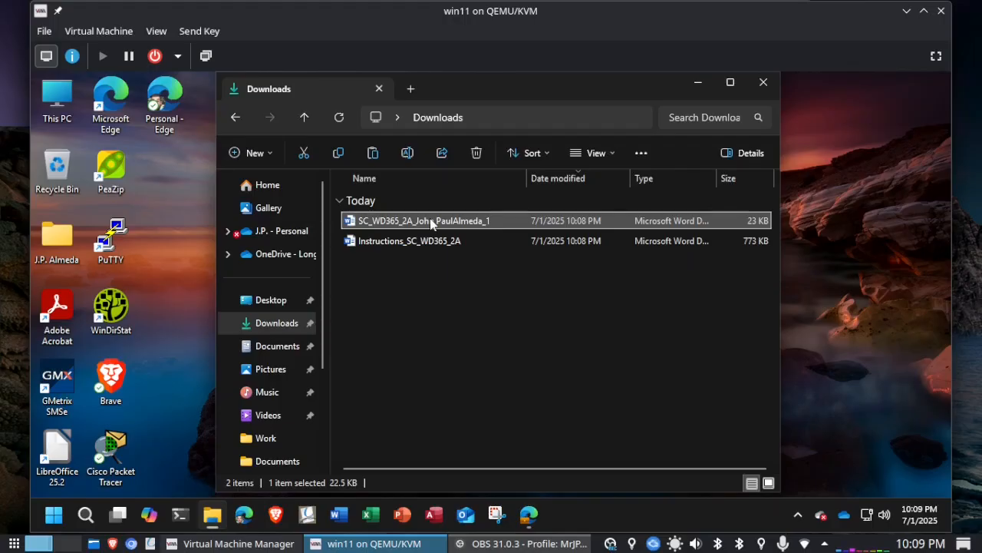
{"action": "right_click", "coordinate": [430, 221]}
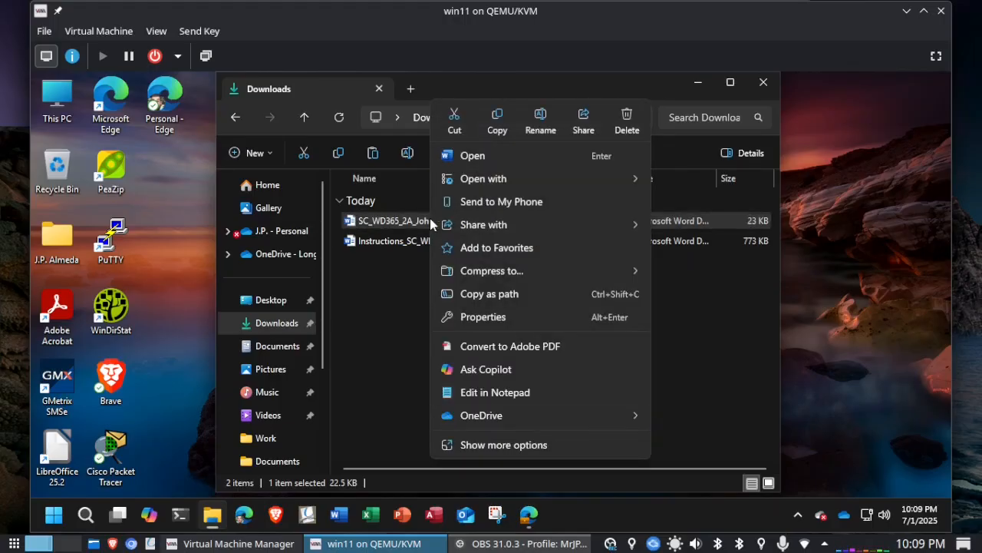
{"action": "left_click", "coordinate": [501, 118]}
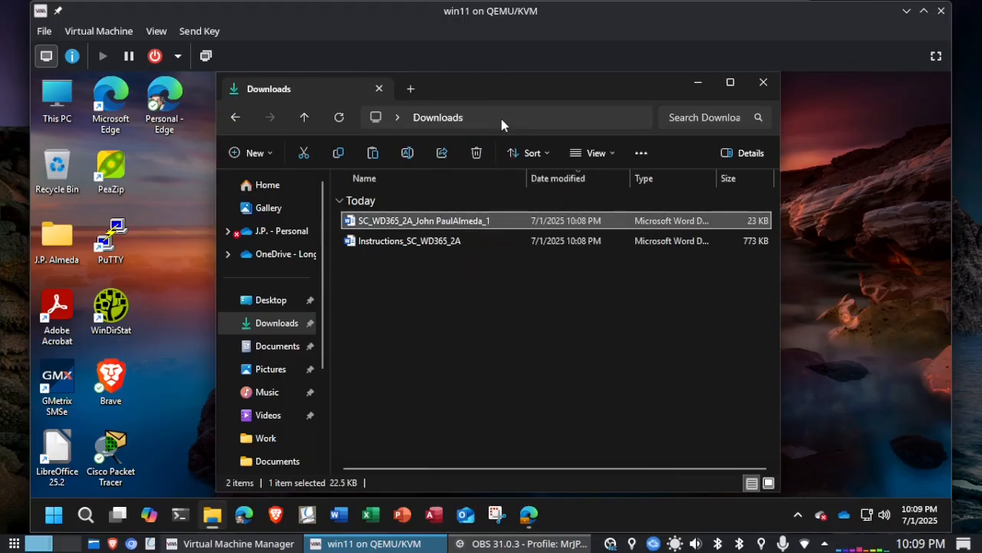
{"action": "left_click", "coordinate": [433, 293]}
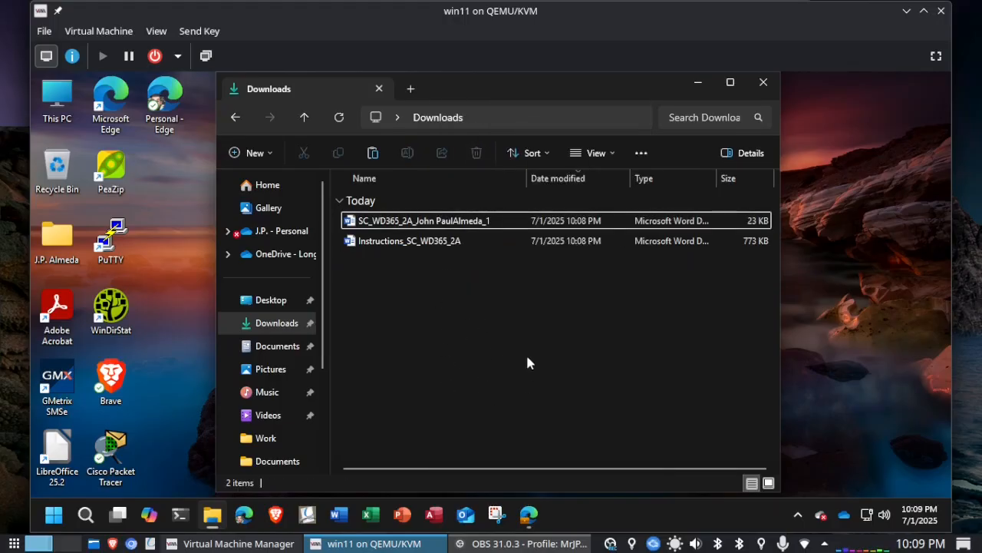
{"action": "right_click", "coordinate": [435, 339]}
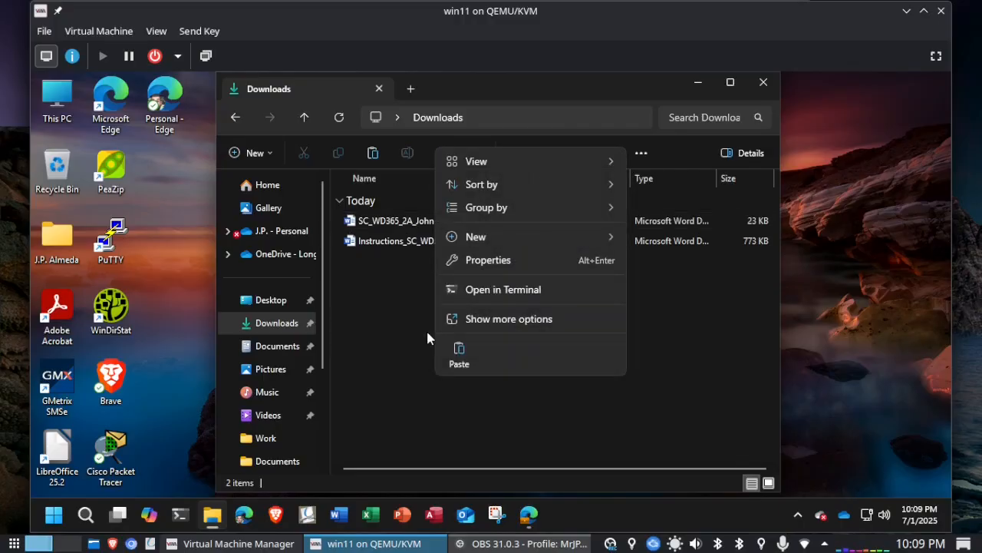
{"action": "left_click", "coordinate": [457, 353]}
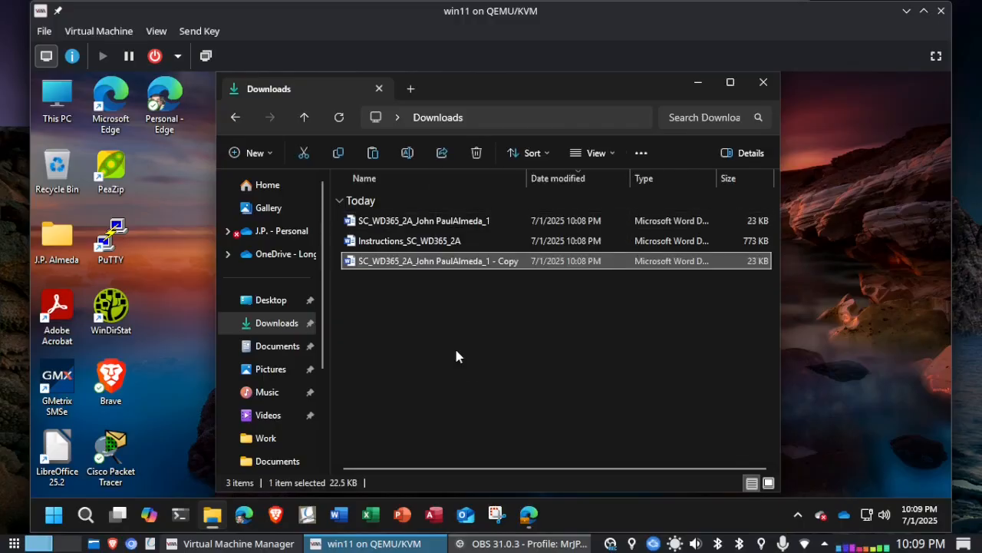
- Rename the copied start file so that its name ends in _2
{"action": "left_click", "coordinate": [496, 262]}
{"action": "left_click", "coordinate": [527, 261]}
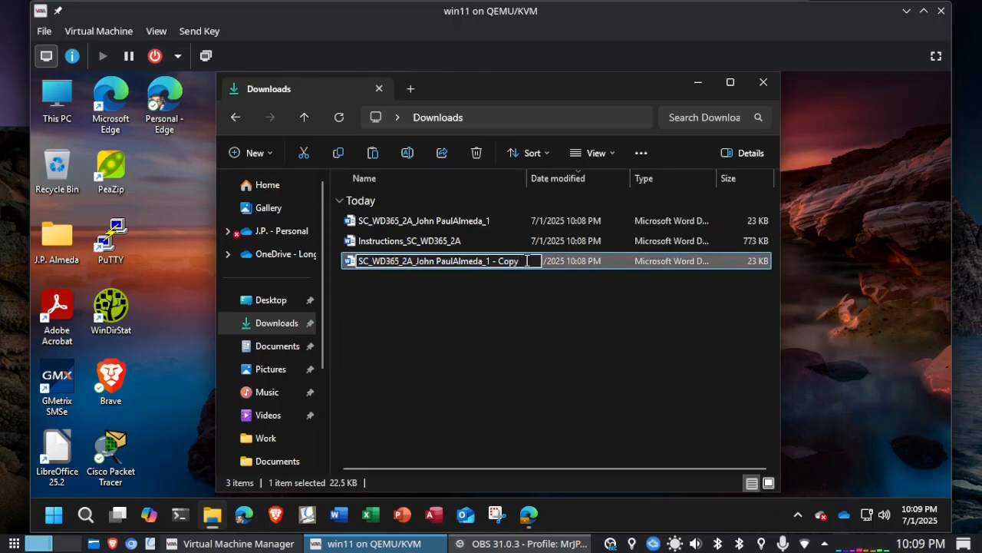
{"action": "key", "text": "BackSpace"}
{"action": "key", "text": "BackSpace"}
{"action": "key", "text": "BackSpace"}
{"action": "key", "text": "BackSpace"}
{"action": "key", "text": "BackSpace"}
{"action": "key", "text": "BackSpace"}
{"action": "key", "text": "BackSpace"}
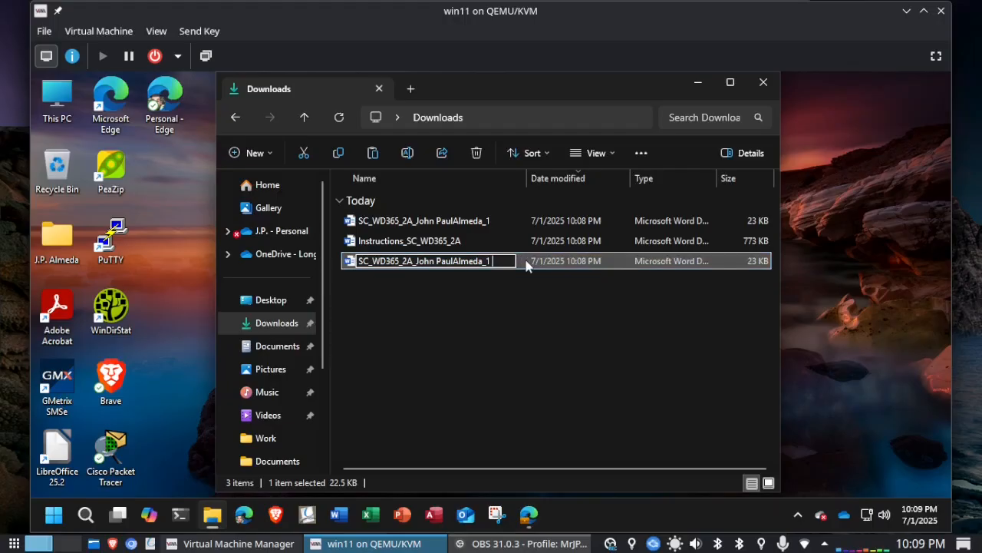
{"action": "key", "text": "BackSpace"}
{"action": "type", "text": "2"}
{"action": "key", "text": "Return"}
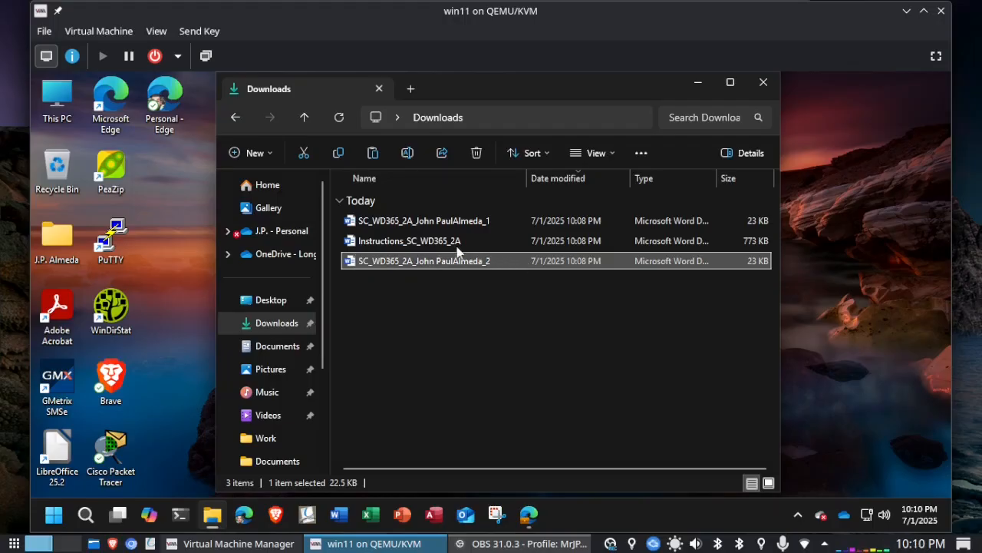
- Open Instructions_SC_WD365_2A and the start file copy ending in _2 in Word, and enable editing for the copy
{"action": "double_click", "coordinate": [426, 240]}
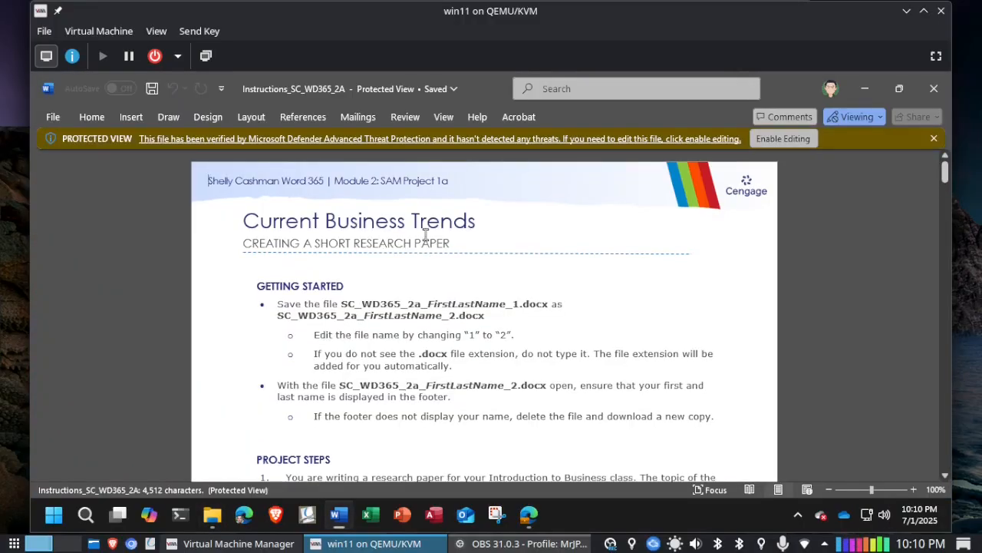
{"action": "left_click", "coordinate": [865, 89]}
{"action": "double_click", "coordinate": [416, 261]}
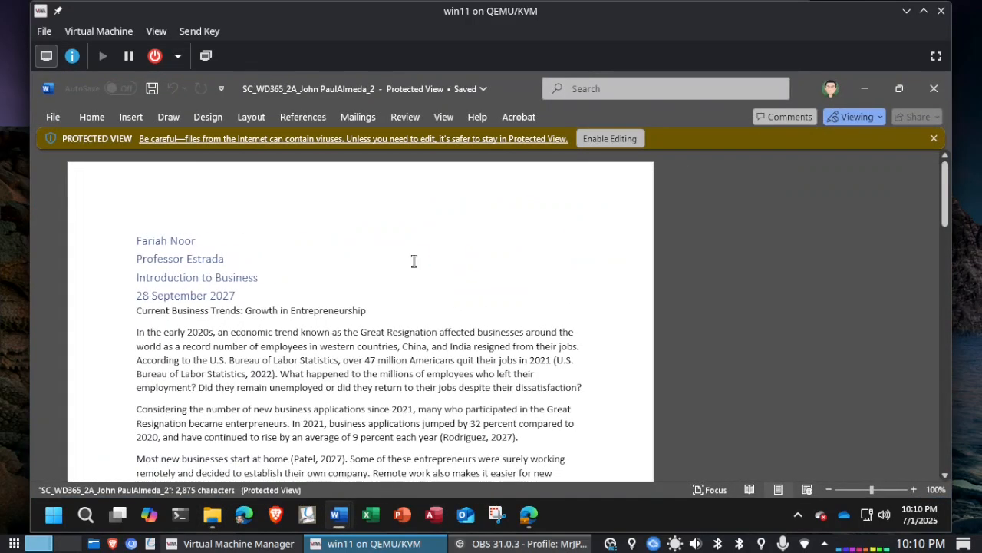
{"action": "left_click", "coordinate": [603, 139]}
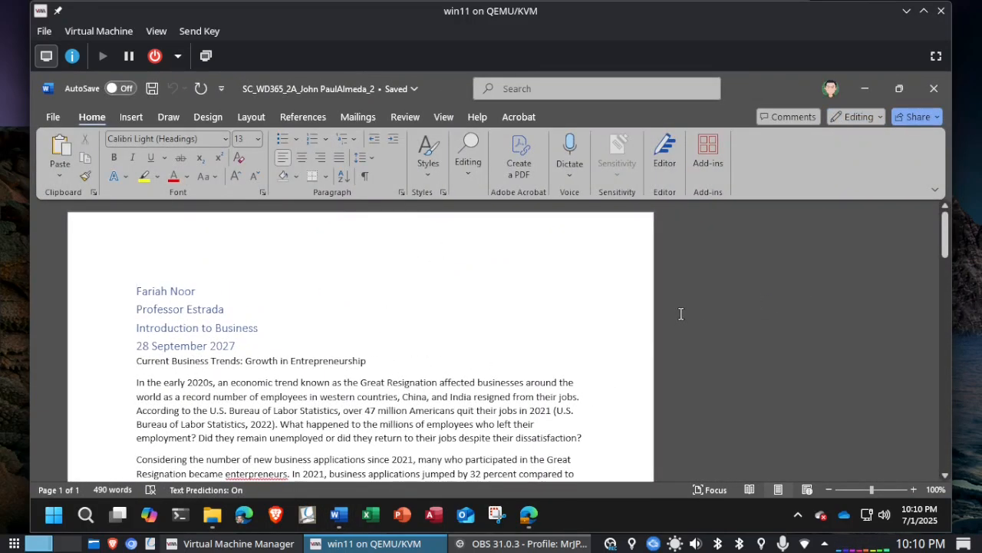
- Consult the first project step in the instructions and set the research paper's citations and bibliography style to MLA
{"action": "key", "text": "alt+Tab"}
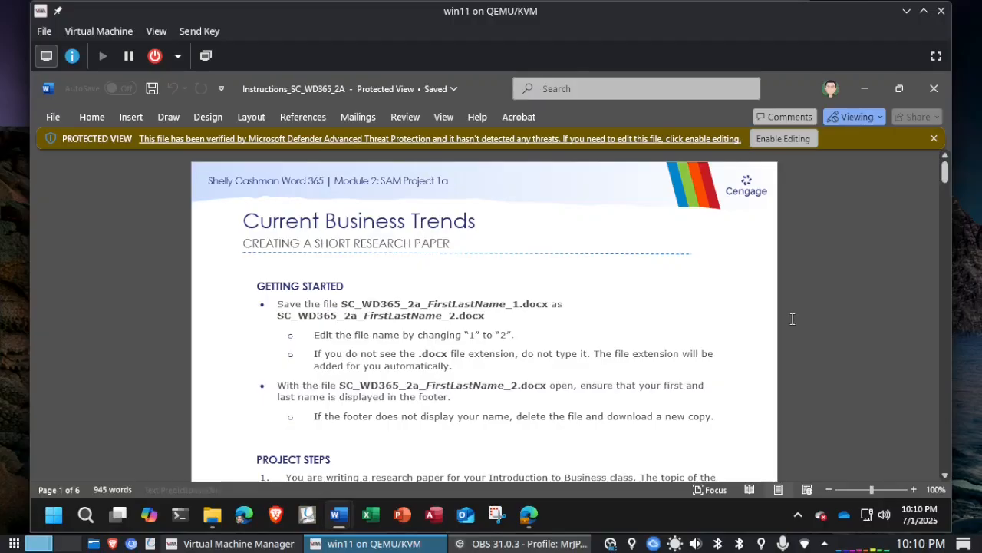
{"action": "scroll", "coordinate": [792, 318], "scroll_direction": "down", "scroll_amount": 5}
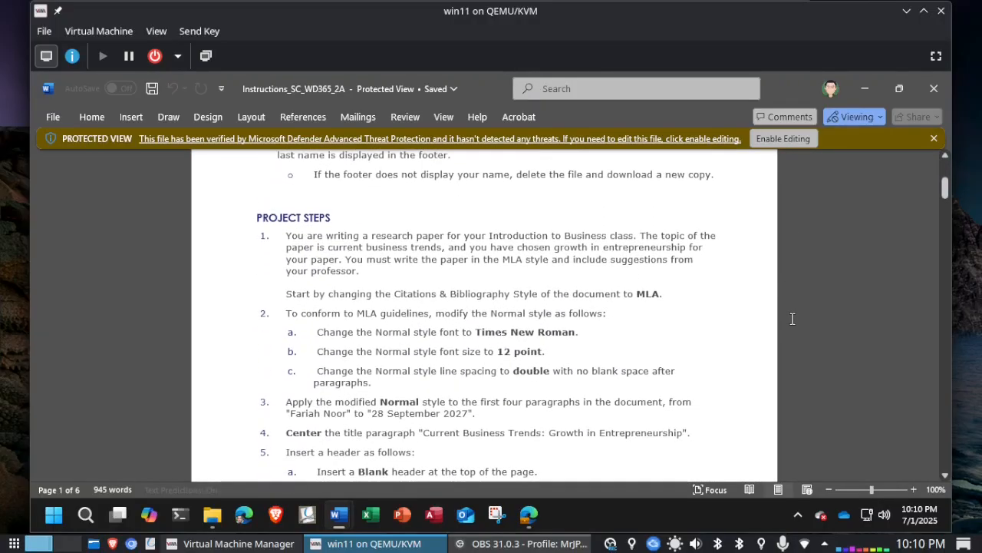
{"action": "scroll", "coordinate": [793, 318], "scroll_direction": "down", "scroll_amount": 1}
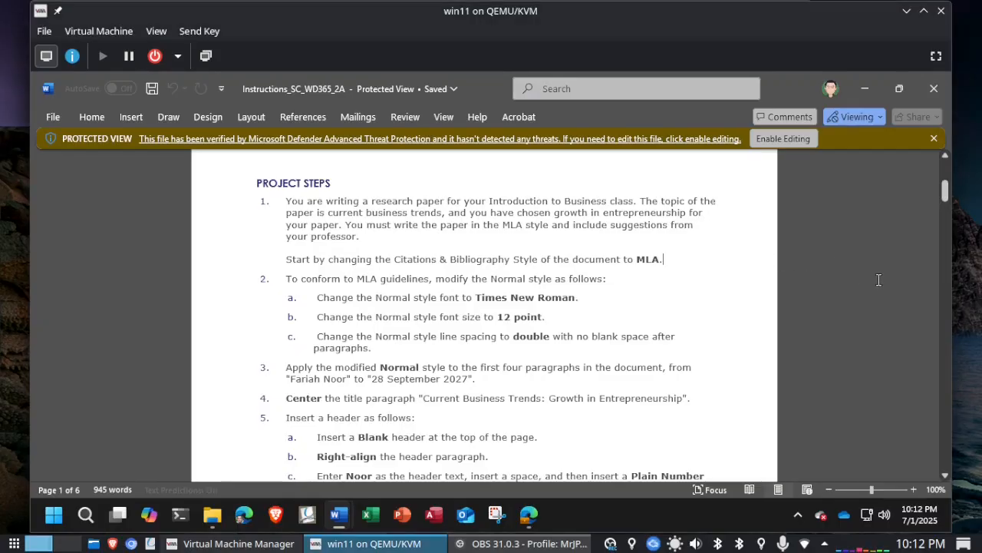
{"action": "key", "text": "alt+Tab"}
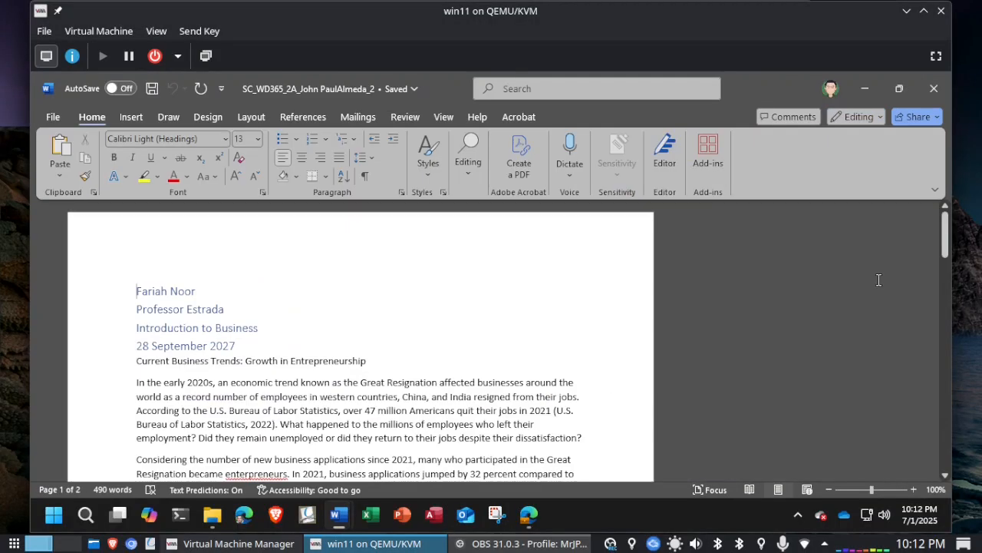
{"action": "left_click", "coordinate": [303, 117]}
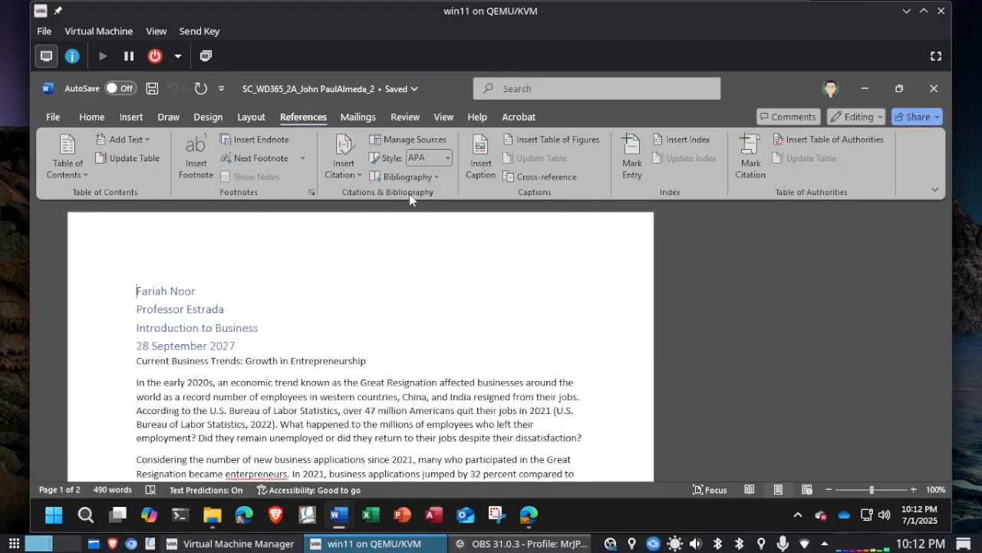
{"action": "left_click", "coordinate": [448, 158]}
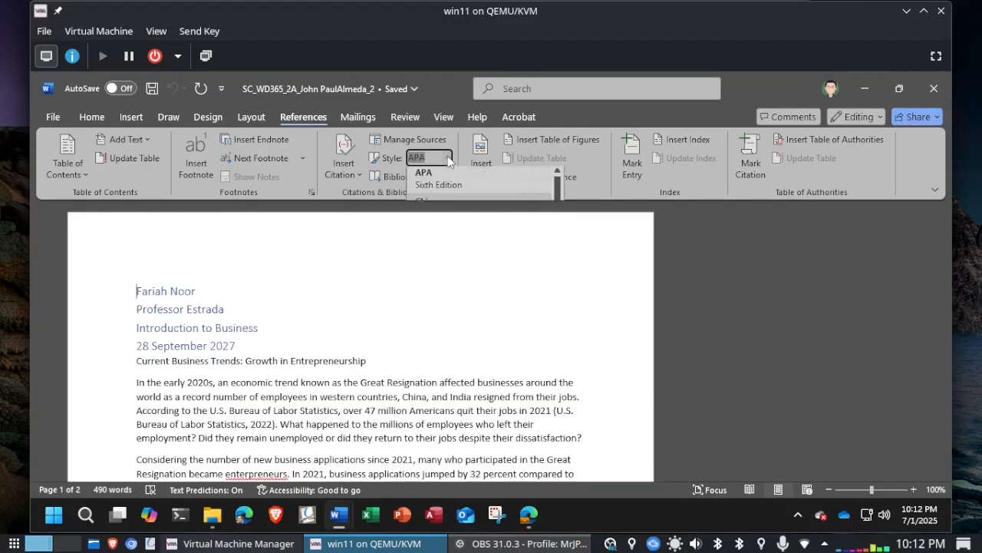
{"action": "scroll", "coordinate": [467, 293], "scroll_direction": "down", "scroll_amount": 1}
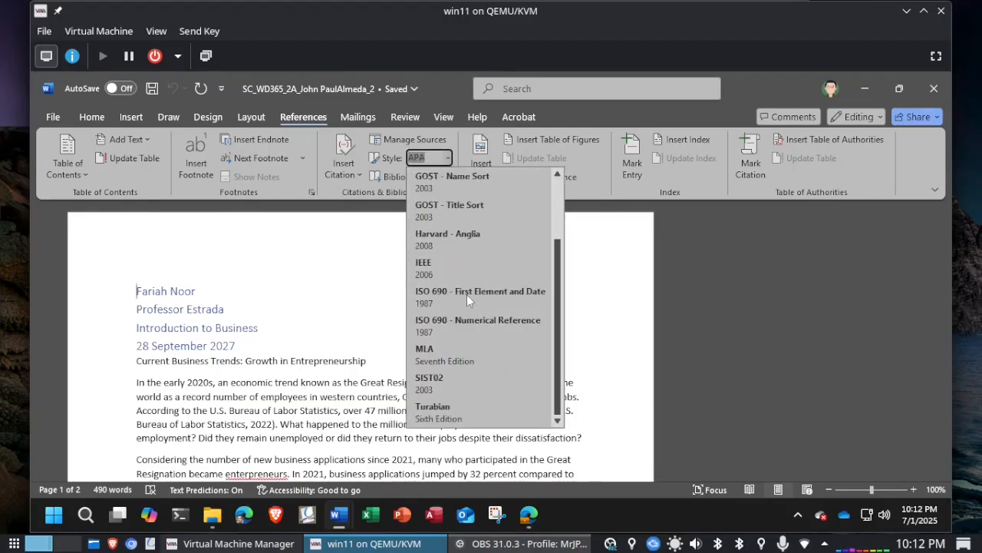
{"action": "left_click", "coordinate": [463, 357]}
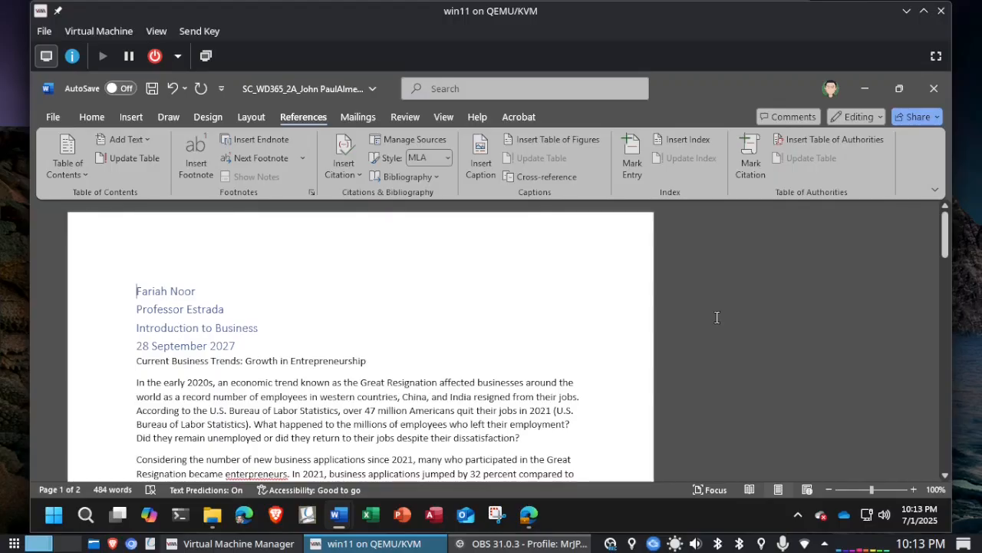
- Consult project step 2 in the instructions and set the research paper's Normal style font to Times New Roman
{"action": "key", "text": "alt+Tab"}
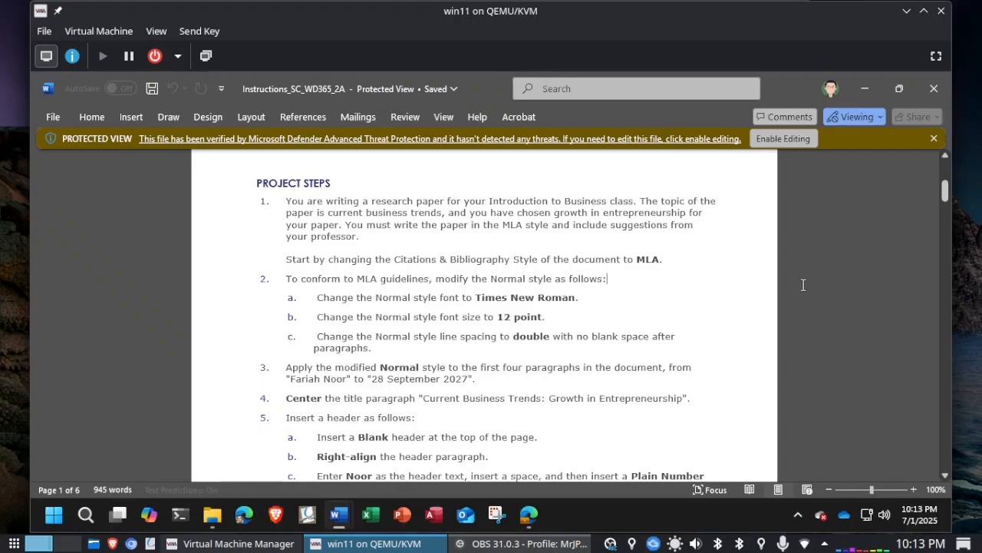
{"action": "key", "text": "alt+Tab"}
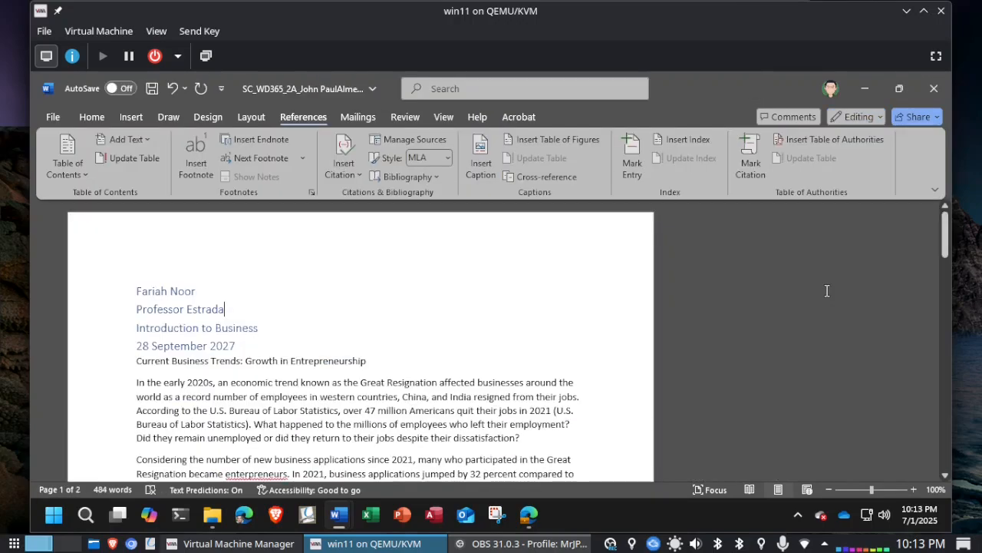
{"action": "left_click", "coordinate": [90, 119]}
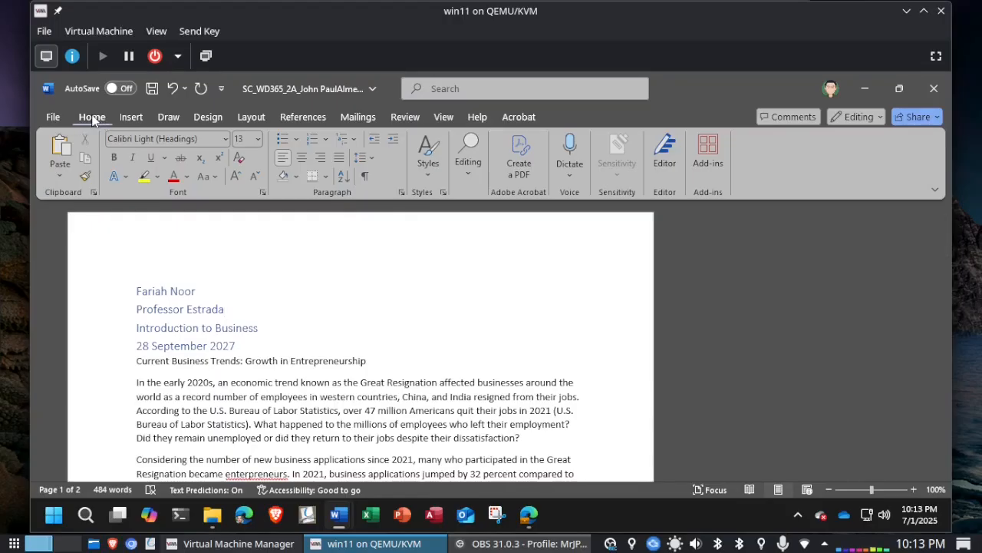
{"action": "left_click", "coordinate": [430, 175]}
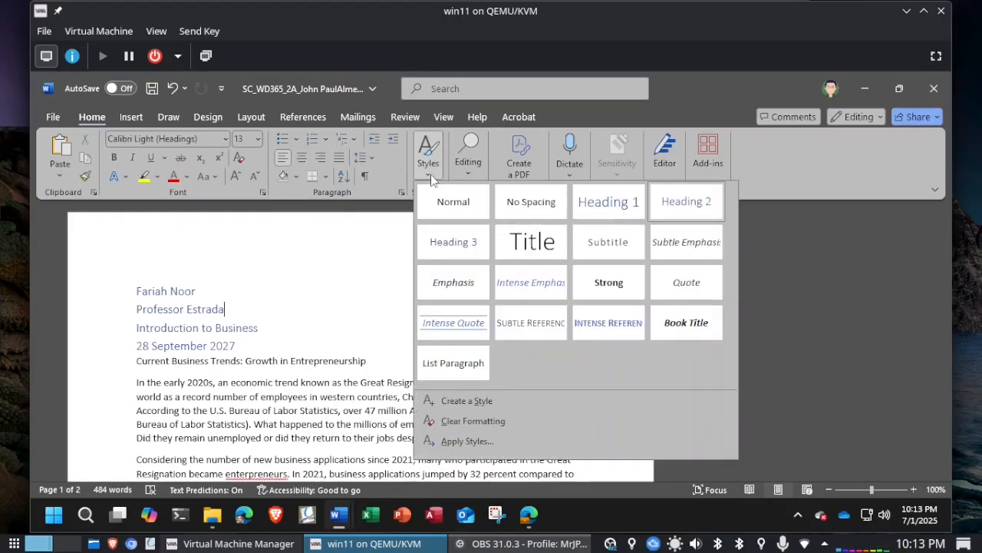
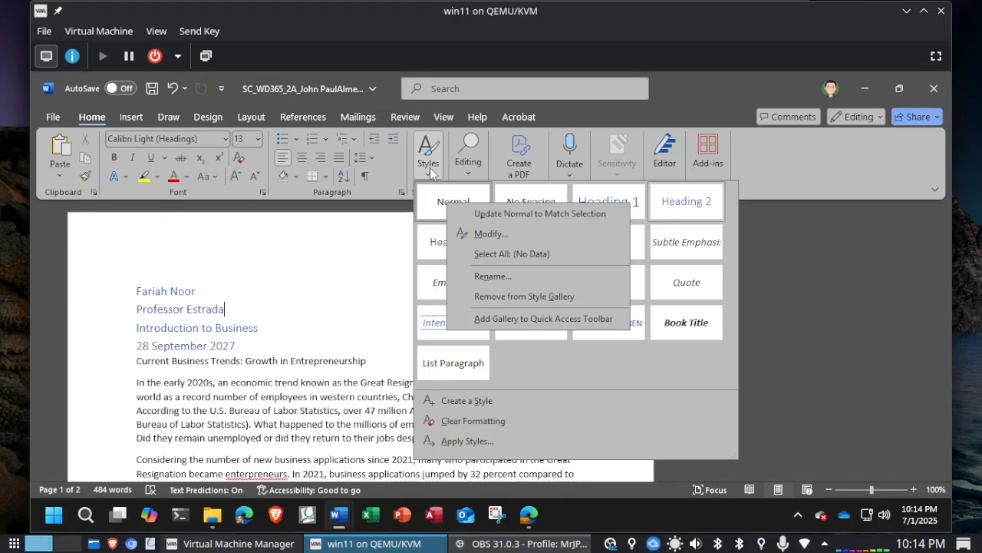
{"action": "left_click", "coordinate": [497, 238]}
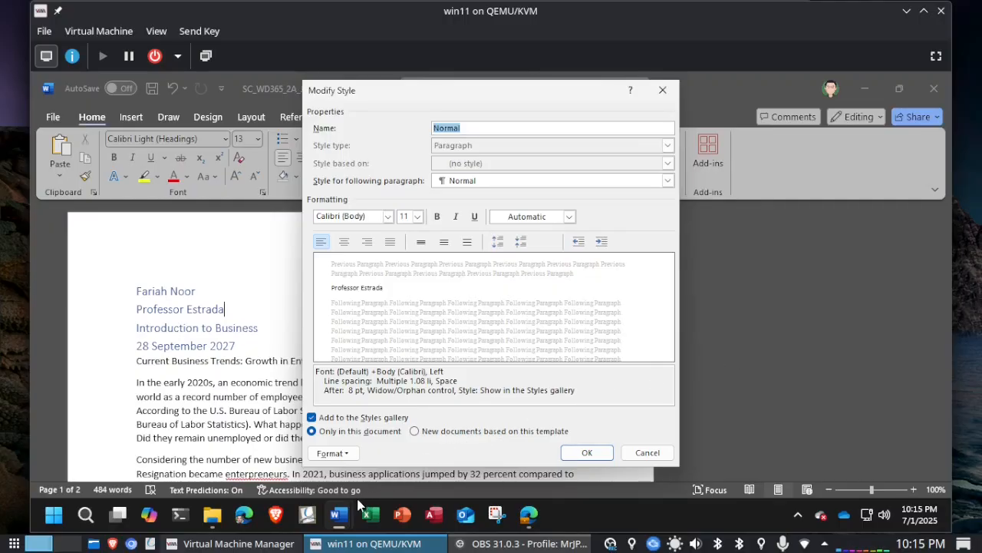
{"action": "mouse_move", "coordinate": [343, 514]}
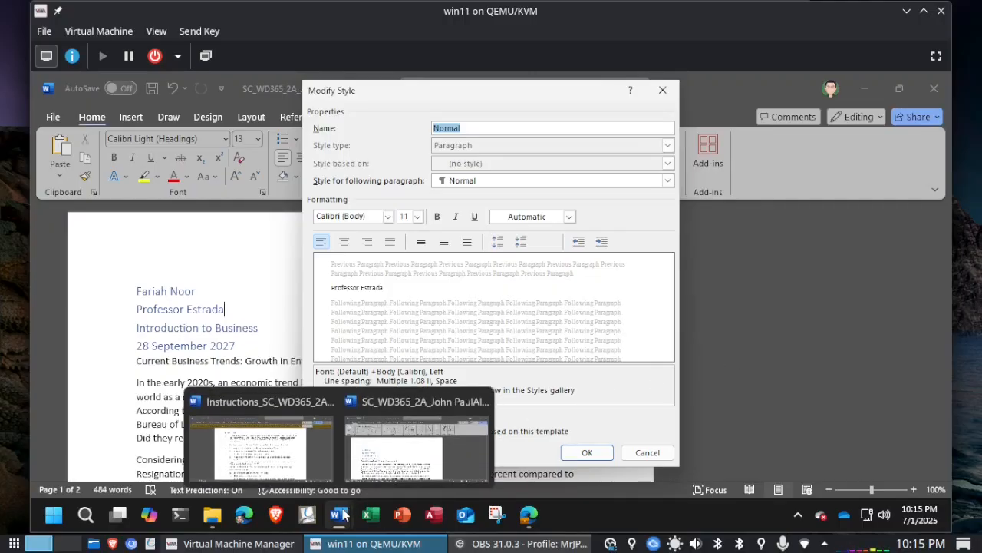
{"action": "left_click", "coordinate": [256, 449]}
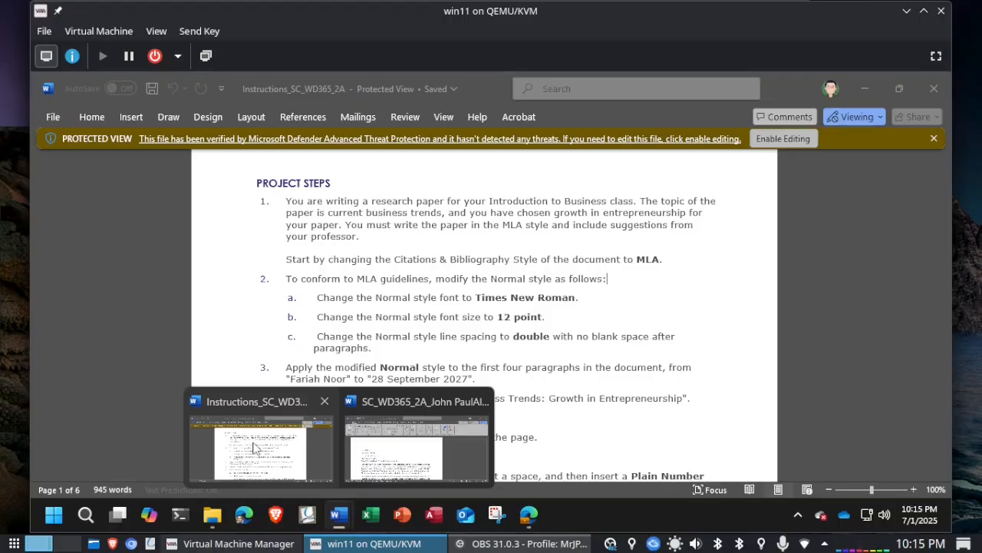
{"action": "left_click", "coordinate": [417, 448]}
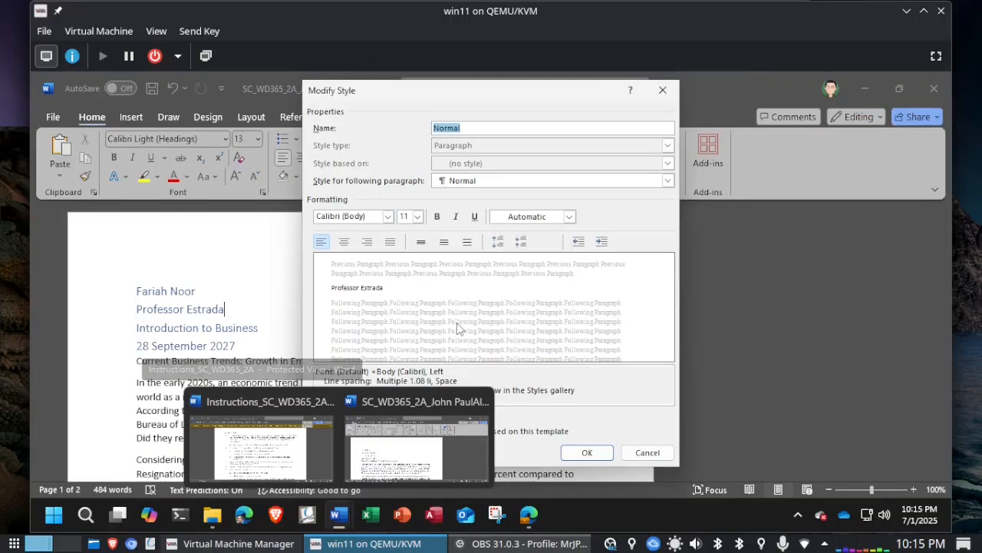
{"action": "left_click", "coordinate": [388, 216]}
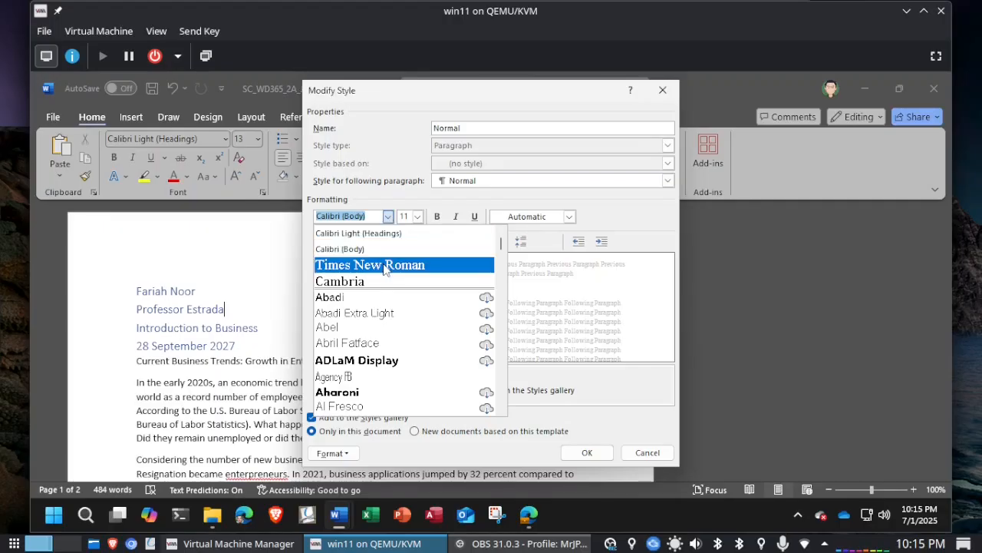
{"action": "left_click", "coordinate": [373, 218]}
{"action": "type", "text": "Times New Roman"}
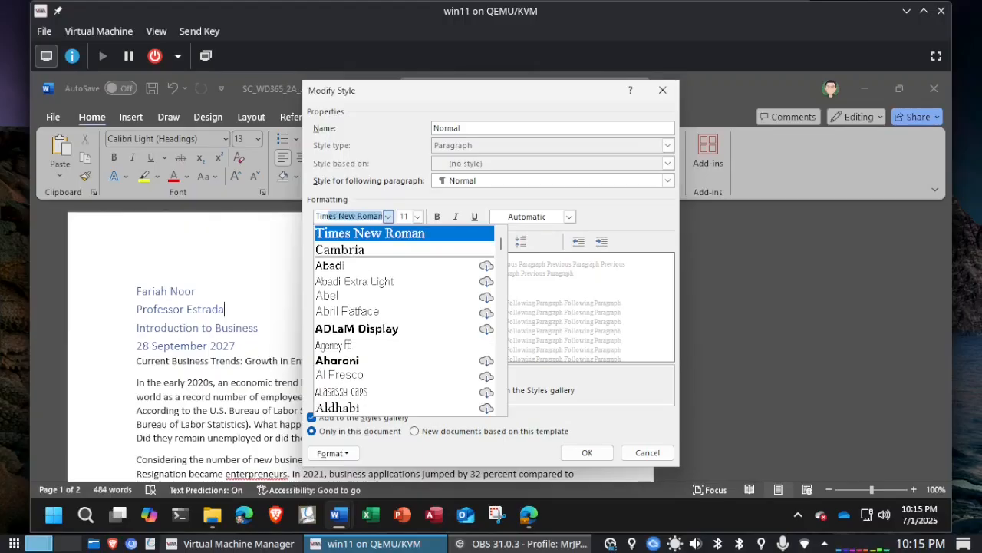
{"action": "key", "text": "Return"}
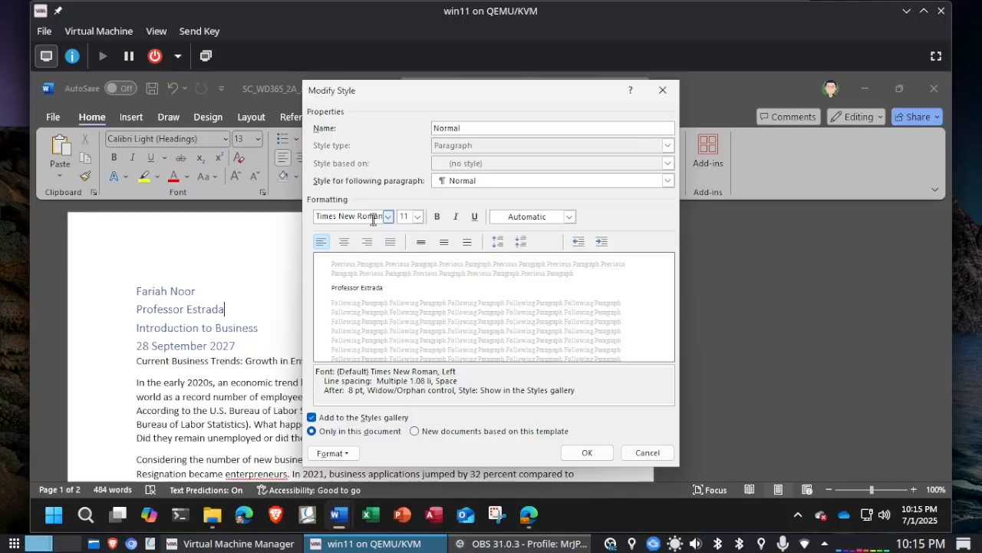
- Check the required font size in the instructions and set the Normal style's size to 12 point
{"action": "mouse_move", "coordinate": [345, 519]}
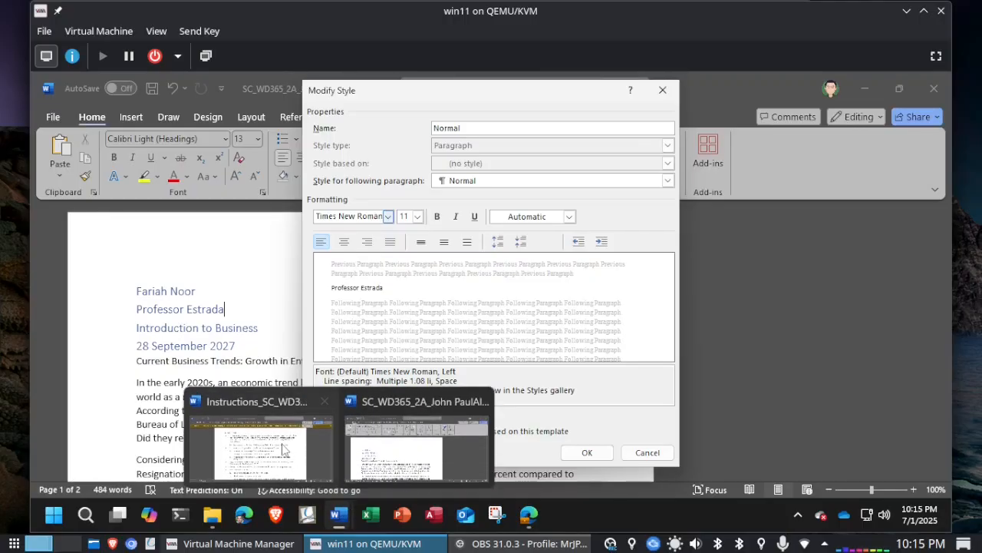
{"action": "mouse_move", "coordinate": [284, 449]}
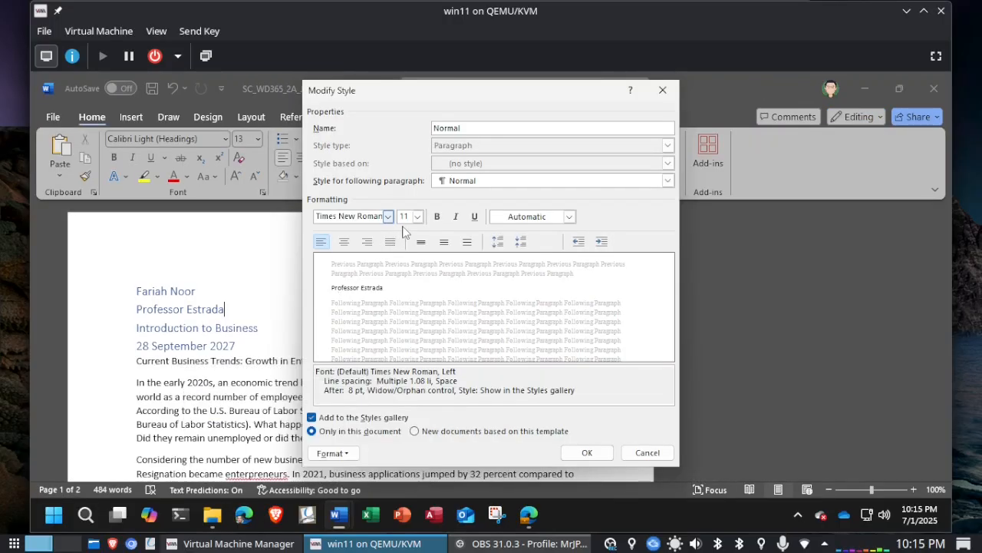
{"action": "left_click", "coordinate": [418, 216]}
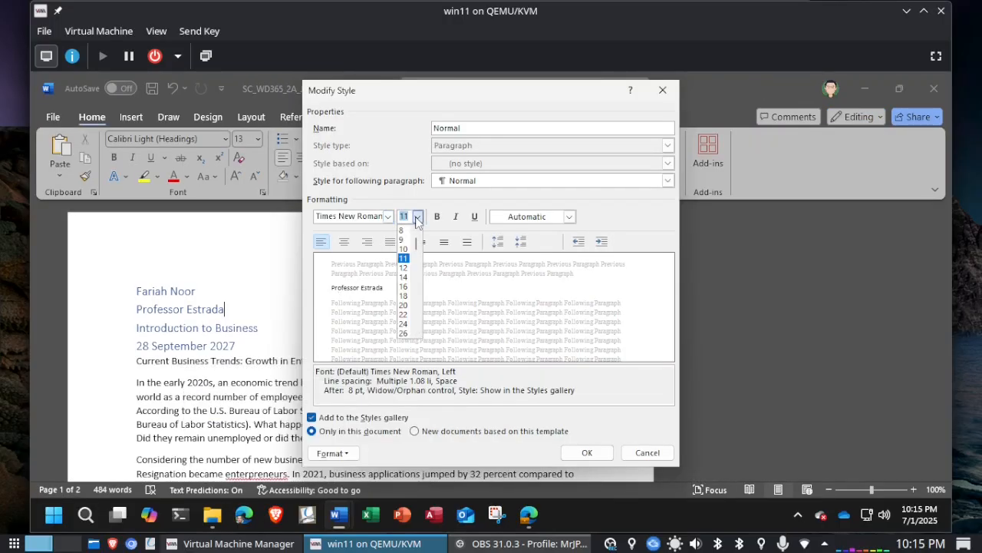
{"action": "left_click", "coordinate": [403, 268]}
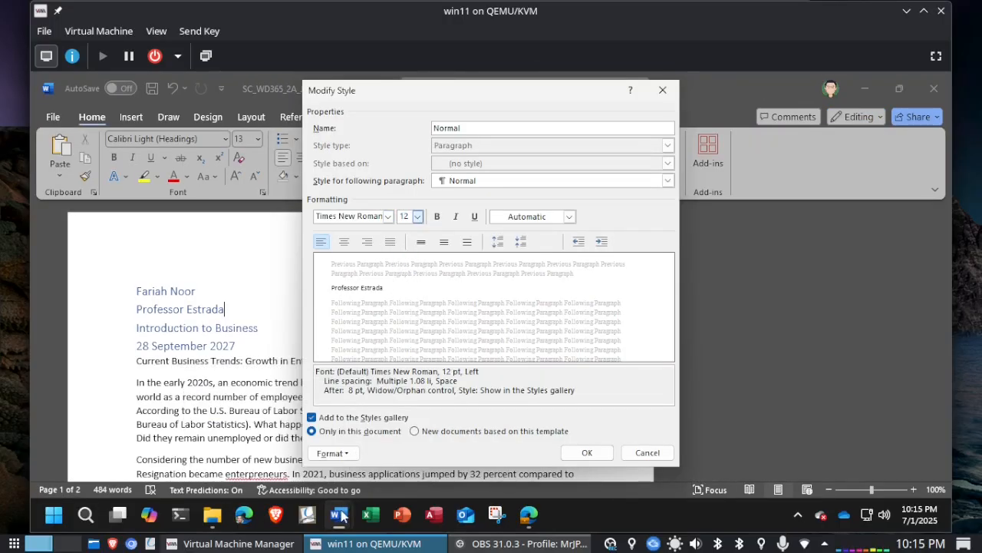
- Set the Normal style's paragraph spacing to 0 pt after with double line spacing, and apply the style changes
{"action": "mouse_move", "coordinate": [342, 516]}
{"action": "mouse_move", "coordinate": [299, 440]}
{"action": "mouse_move", "coordinate": [284, 454]}
{"action": "left_click", "coordinate": [347, 456]}
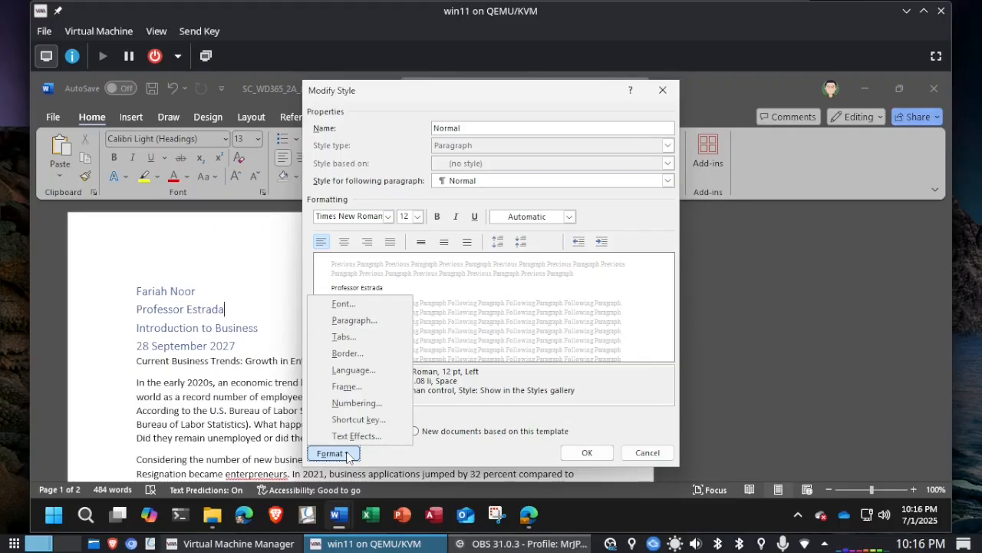
{"action": "left_click", "coordinate": [367, 320]}
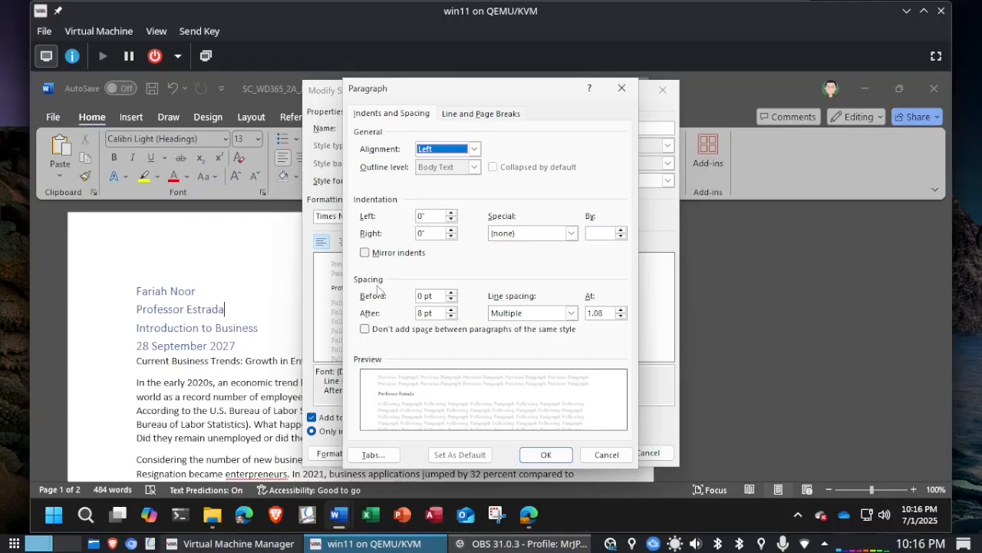
{"action": "left_click", "coordinate": [451, 316]}
{"action": "left_click", "coordinate": [451, 316]}
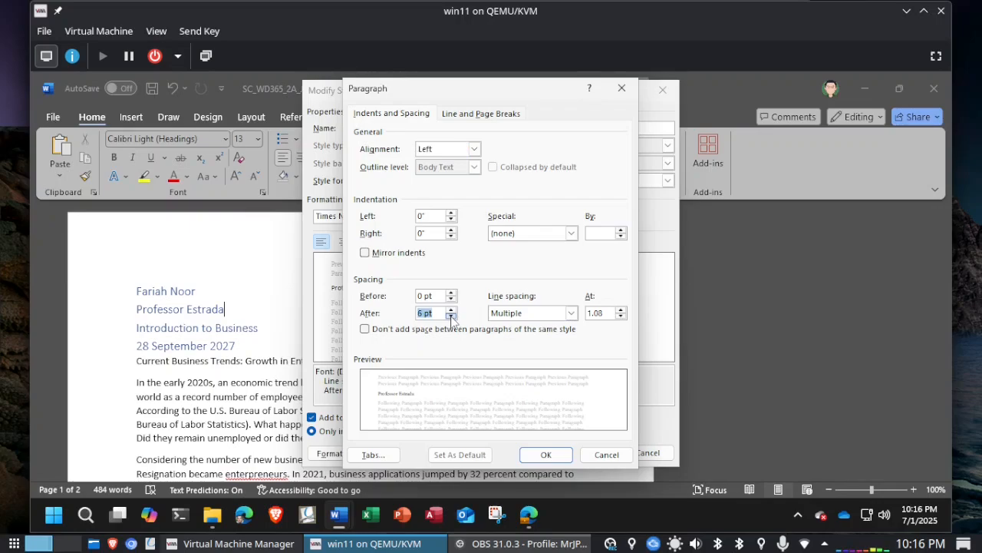
{"action": "left_click", "coordinate": [572, 313]}
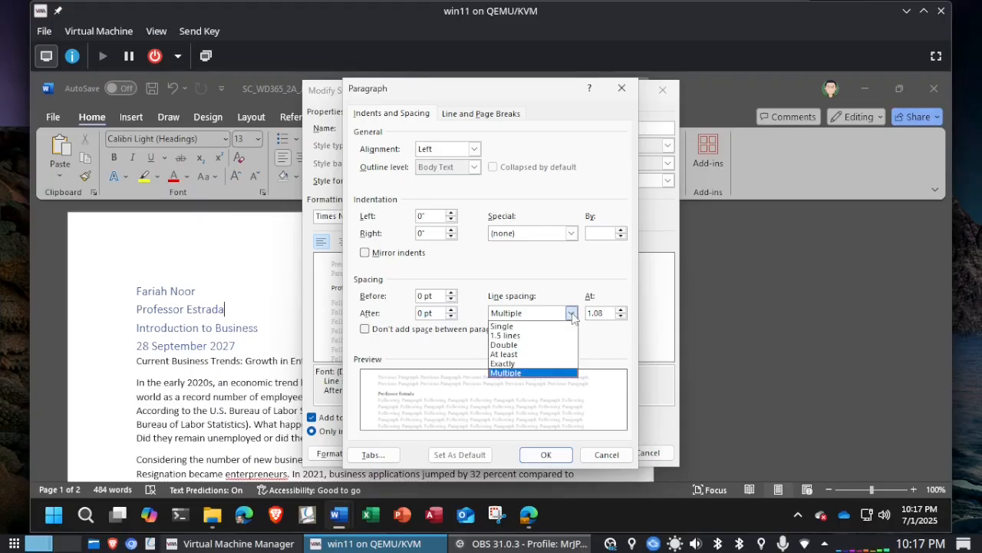
{"action": "left_click", "coordinate": [539, 345]}
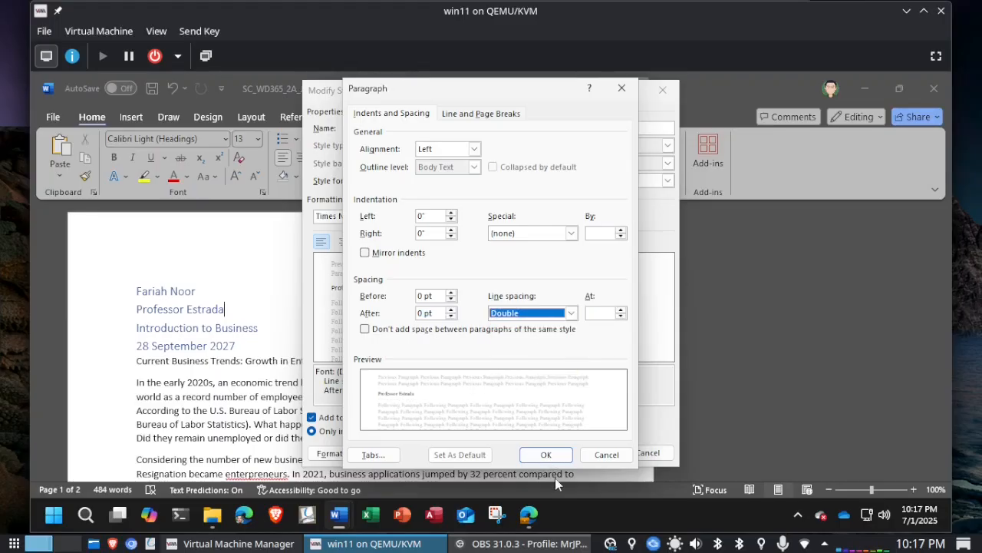
{"action": "left_click", "coordinate": [545, 454]}
{"action": "left_click", "coordinate": [587, 454]}
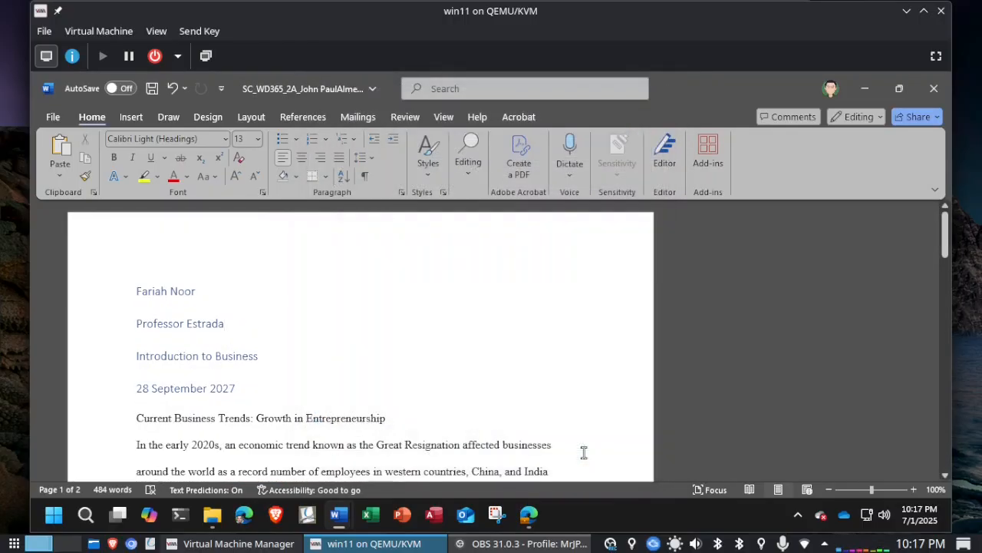
- Consult project step 3 and apply the Normal style to the first four paragraphs, from the author's name to "28 September 2027"
{"action": "key", "text": "alt+Tab"}
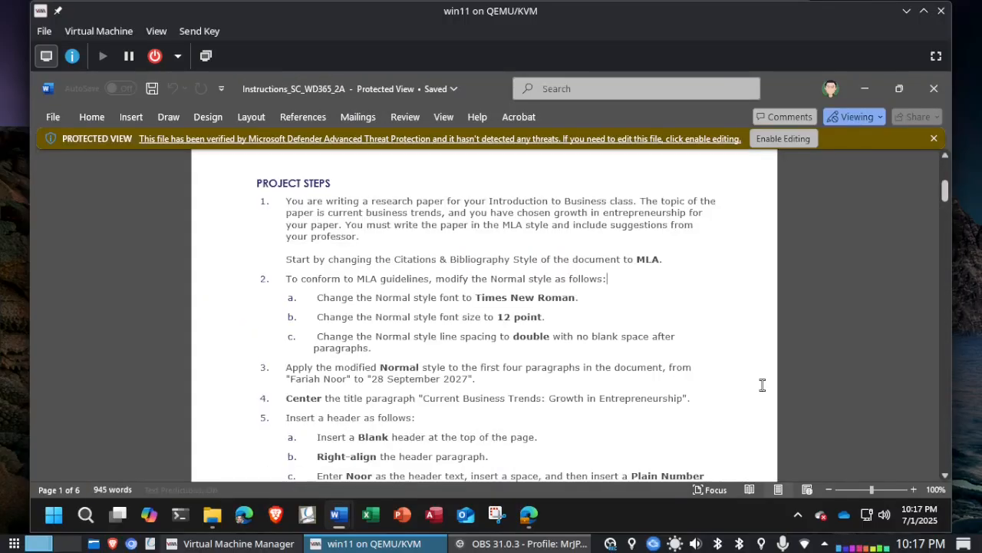
{"action": "left_click", "coordinate": [969, 349]}
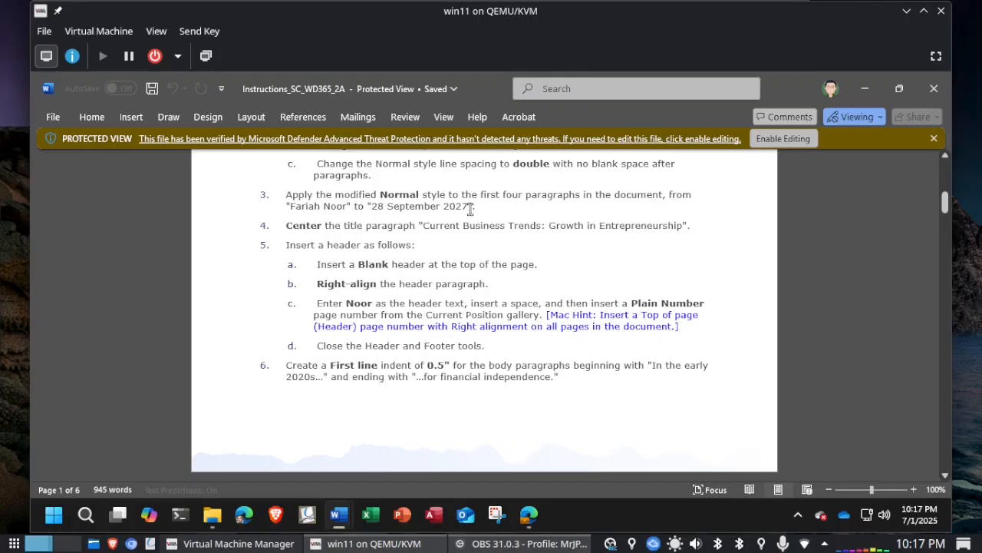
{"action": "key", "text": "alt+Tab"}
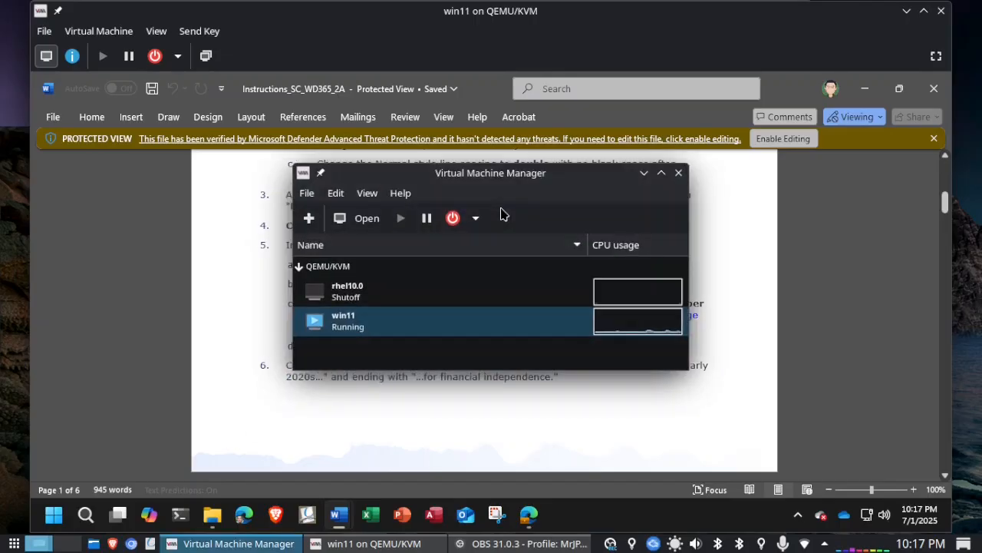
{"action": "left_click", "coordinate": [742, 223]}
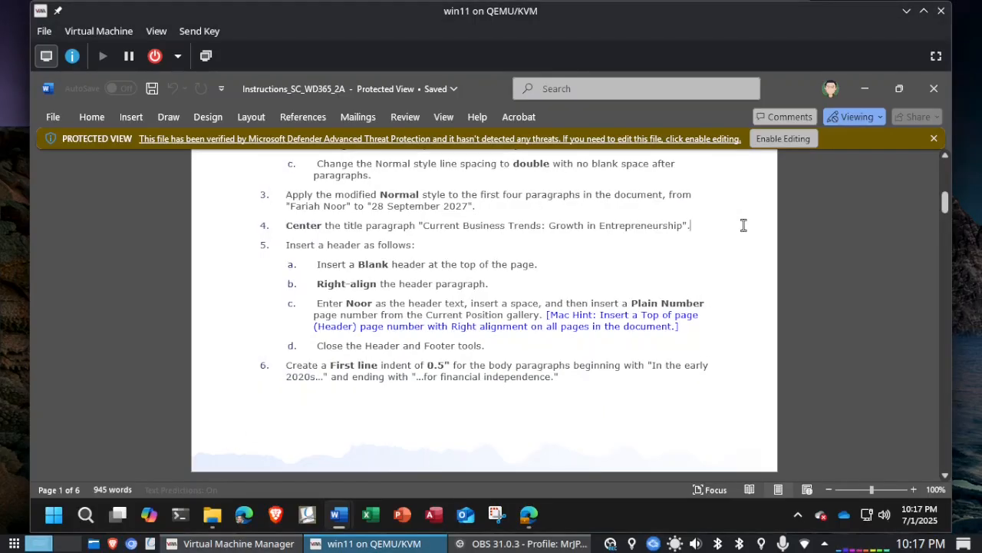
{"action": "key", "text": "alt+Tab"}
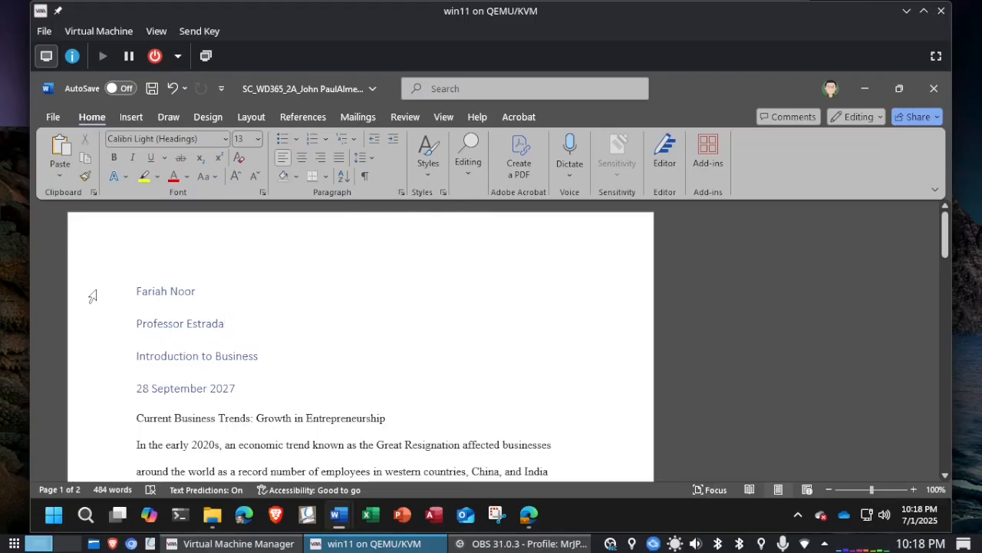
{"action": "left_click_drag", "start_coordinate": [92, 297], "coordinate": [92, 397]}
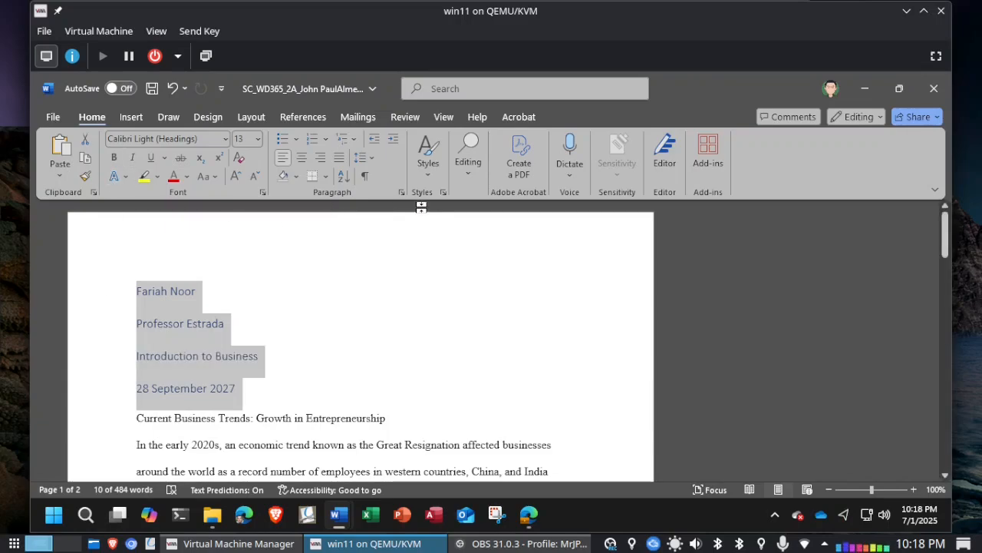
{"action": "left_click", "coordinate": [431, 170]}
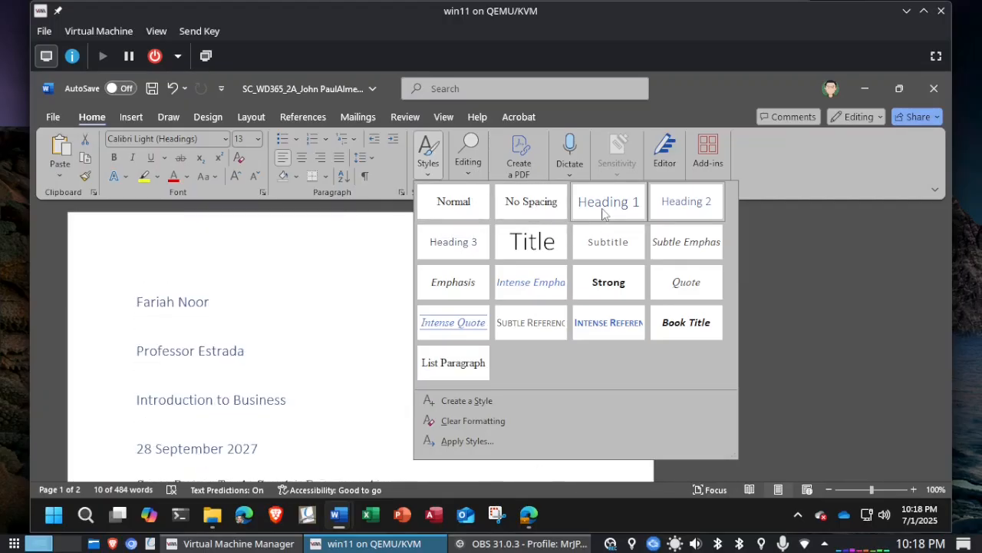
{"action": "left_click", "coordinate": [452, 202]}
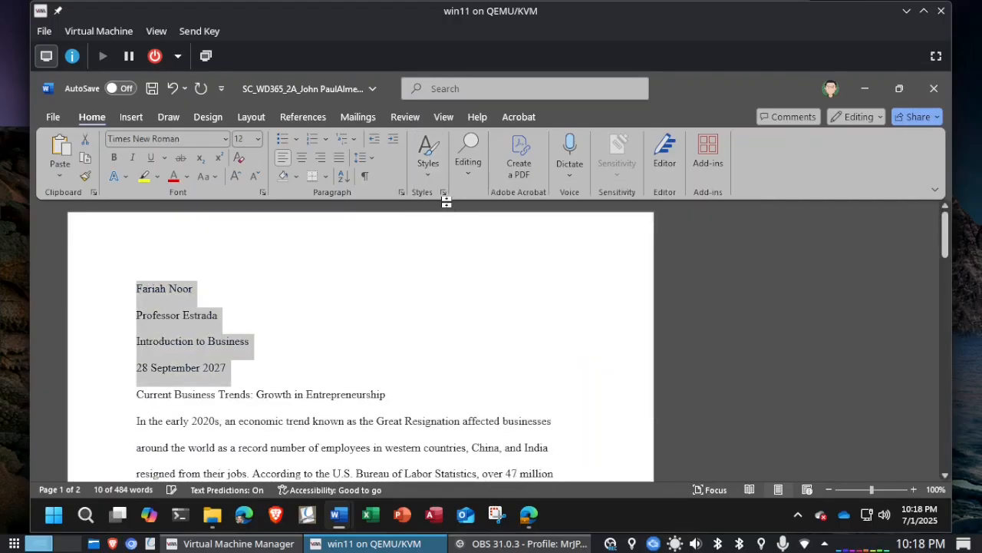
{"action": "left_click", "coordinate": [758, 341]}
- Consult project step 4, center the title paragraph "Current Business Trends: Growth in Entrepreneurship", and save the document
{"action": "key", "text": "alt+Tab"}
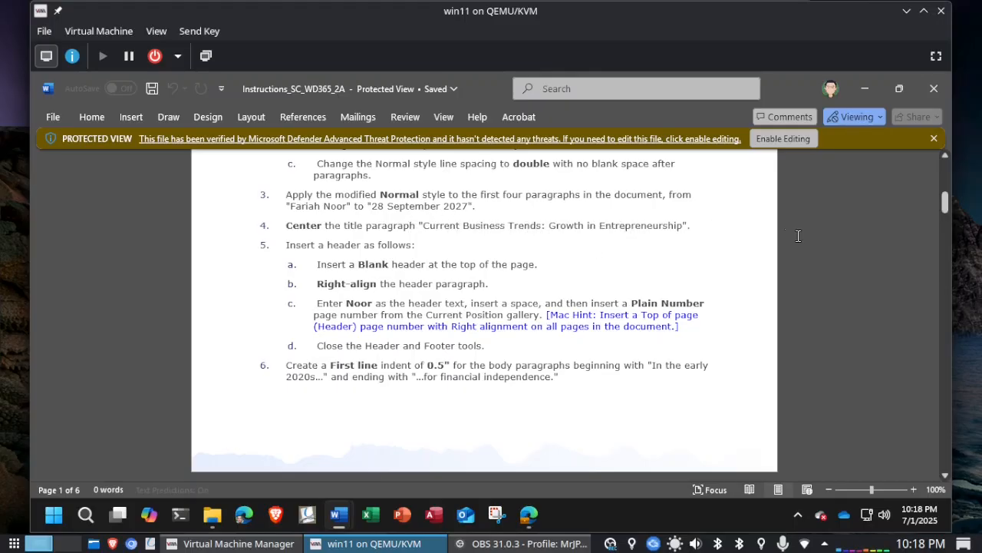
{"action": "key", "text": "alt+Tab"}
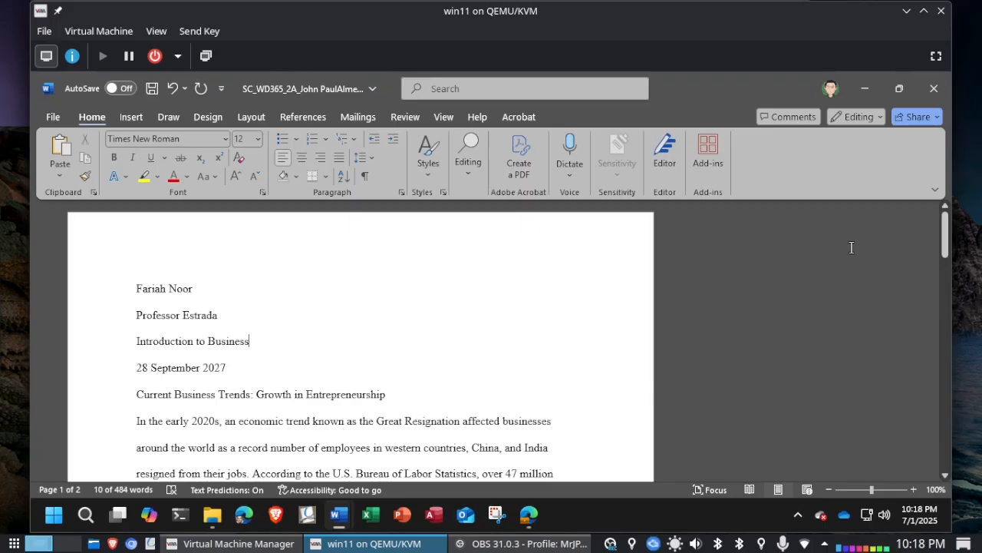
{"action": "left_click", "coordinate": [89, 399]}
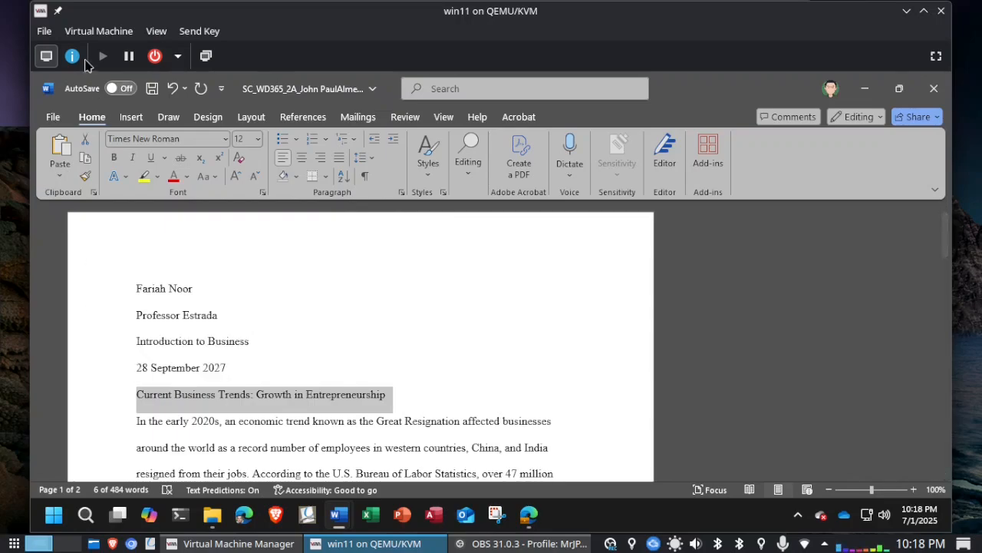
{"action": "left_click", "coordinate": [302, 156]}
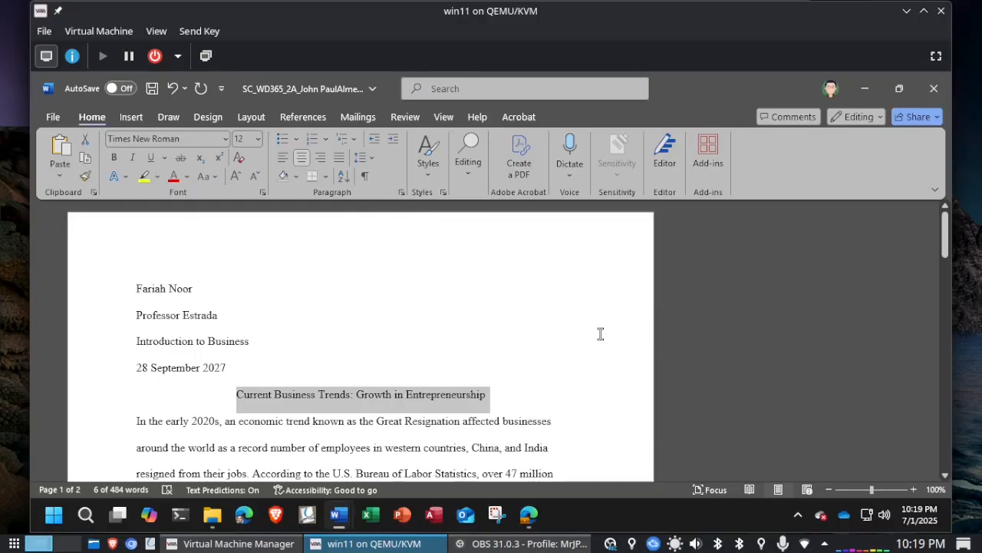
{"action": "key", "text": "ctrl+s"}
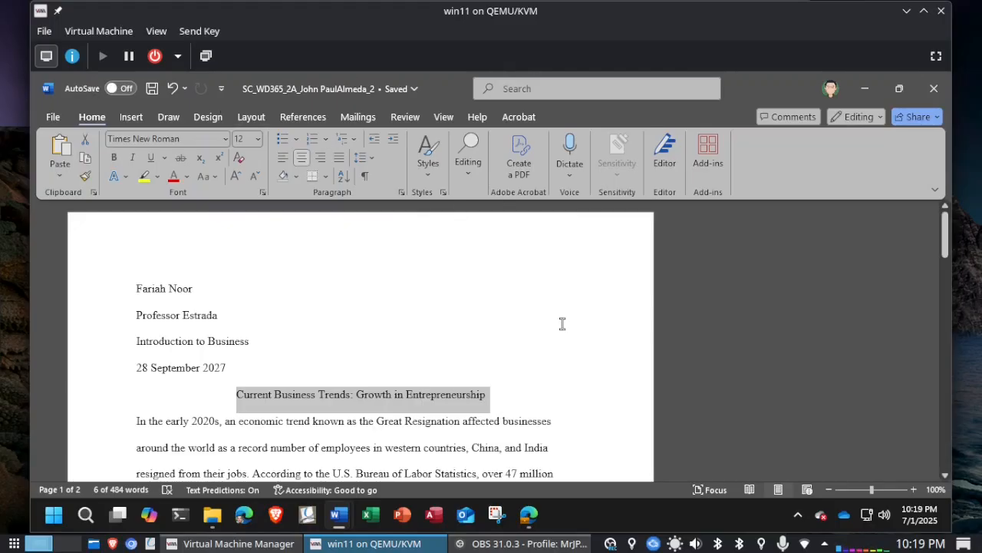
- Consult project step 5 in the instructions and insert the built-in Blank header in the research paper
{"action": "key", "text": "alt+Tab"}
{"action": "scroll", "coordinate": [588, 253], "scroll_direction": "down", "scroll_amount": 1}
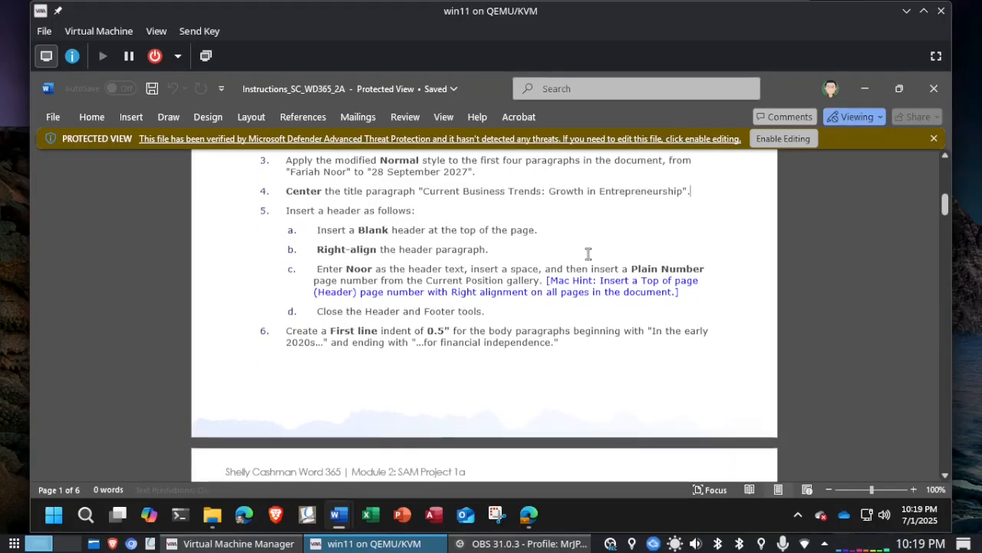
{"action": "scroll", "coordinate": [588, 253], "scroll_direction": "down", "scroll_amount": 1}
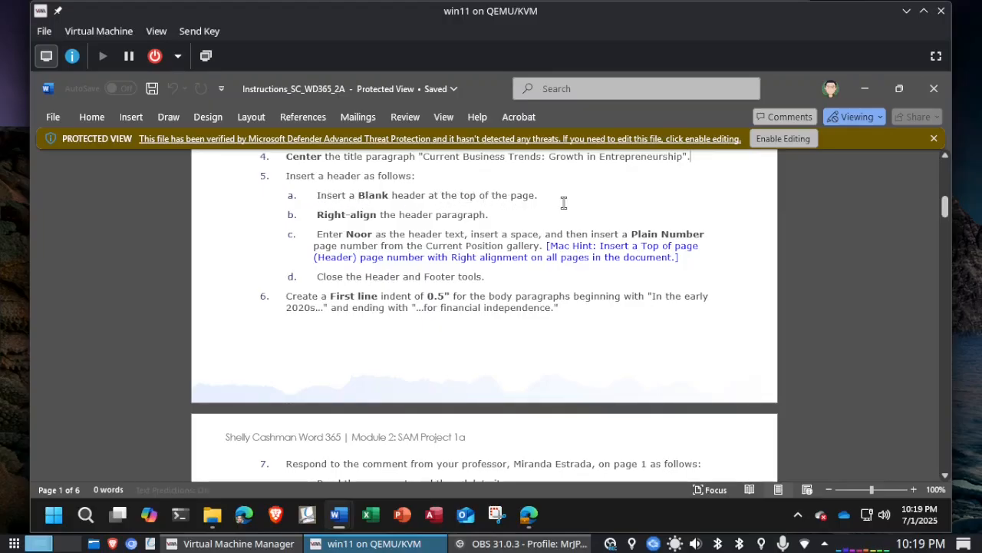
{"action": "key", "text": "alt+Tab"}
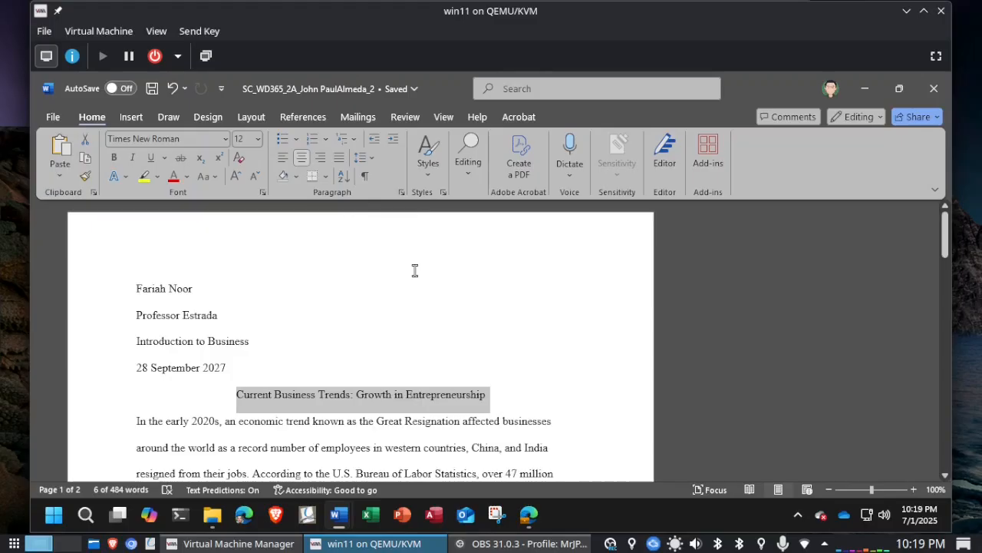
{"action": "double_click", "coordinate": [354, 249]}
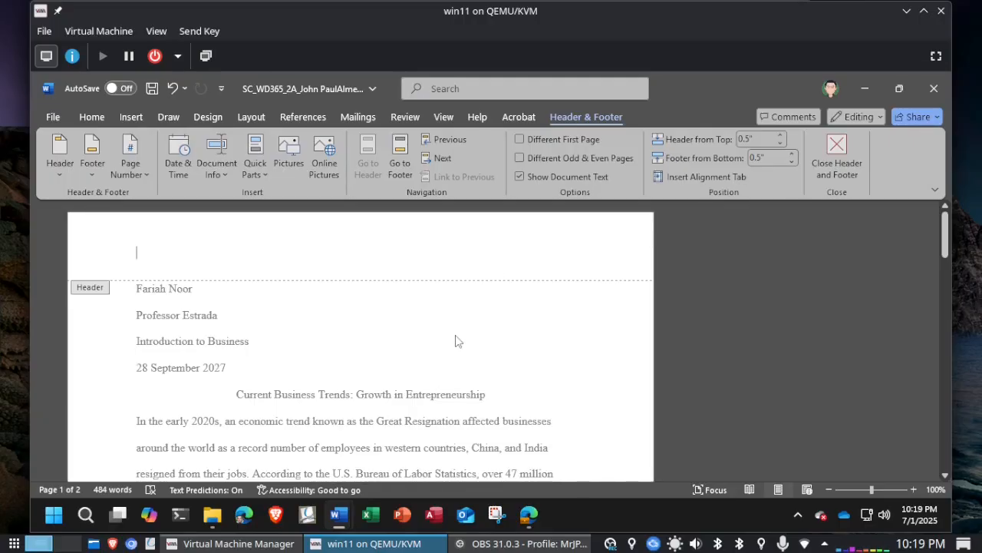
{"action": "left_click", "coordinate": [840, 162]}
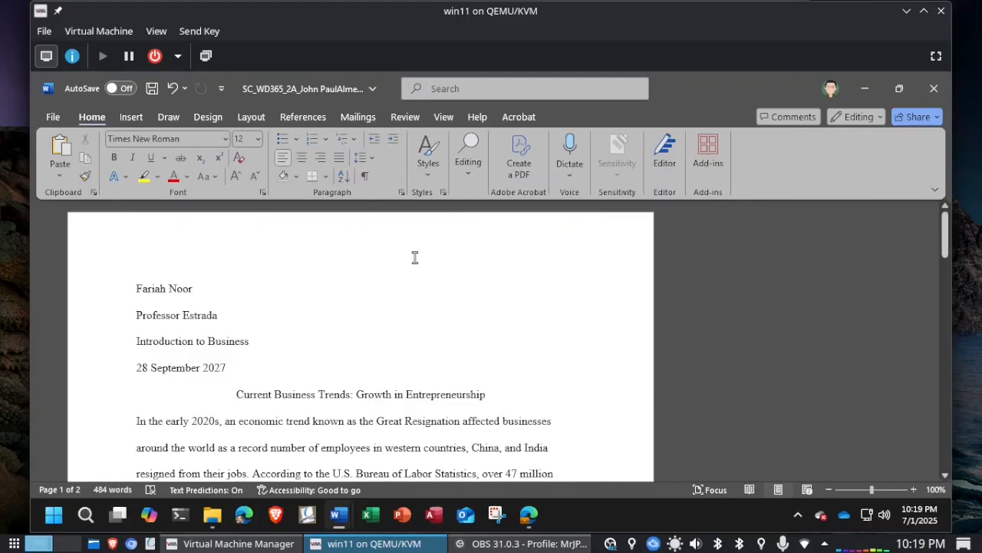
{"action": "left_click", "coordinate": [131, 119]}
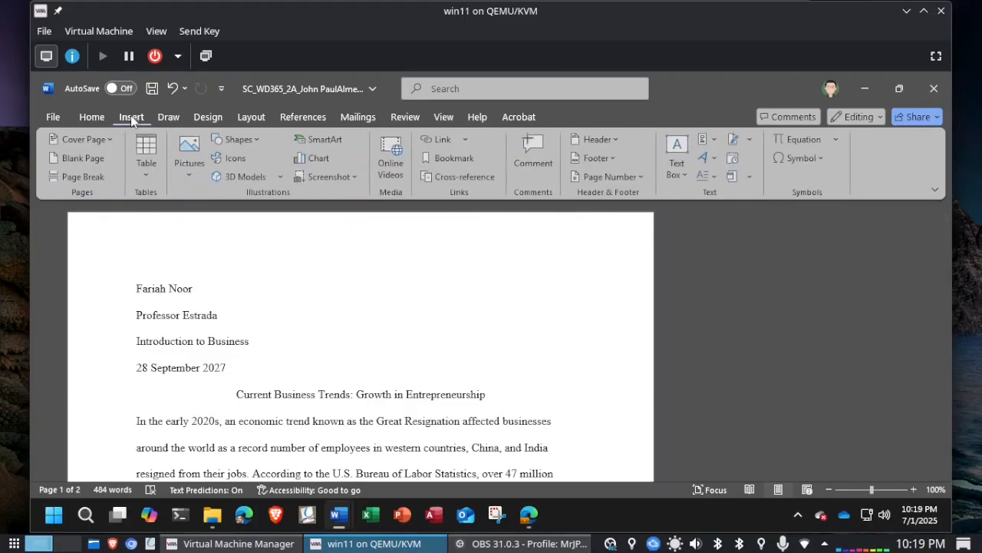
{"action": "left_click", "coordinate": [615, 139]}
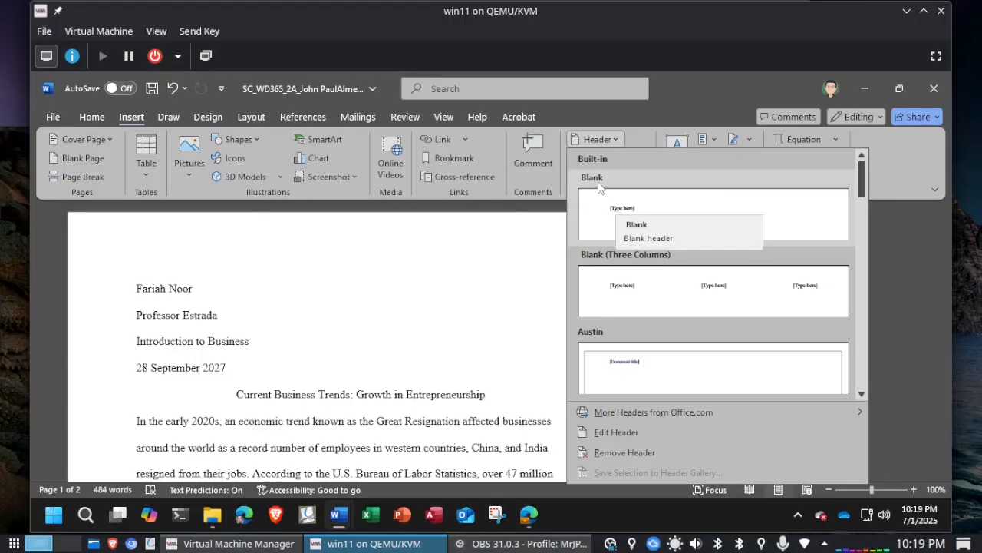
{"action": "left_click", "coordinate": [611, 222]}
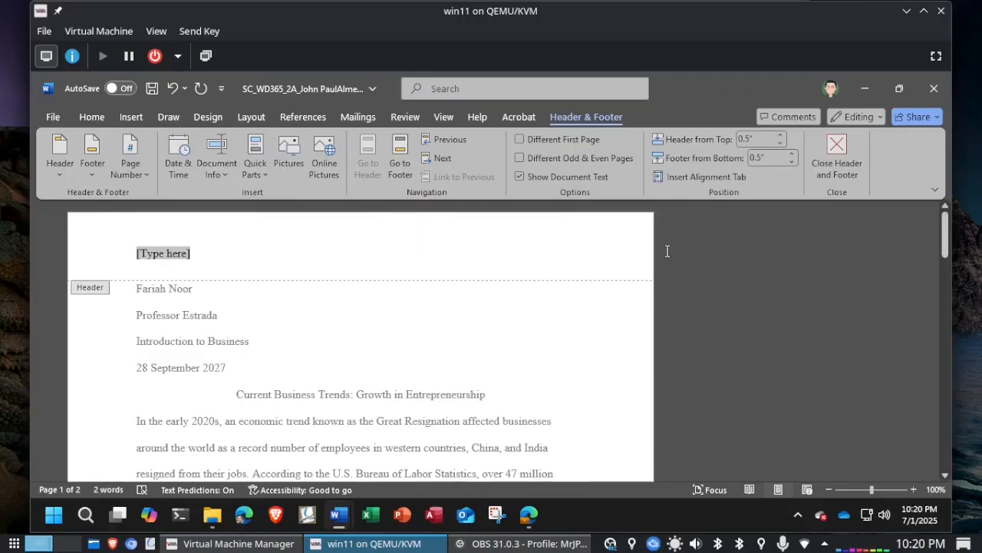
- Check the header alignment required by the instructions and right-align the header paragraph
{"action": "key", "text": "alt+Tab"}
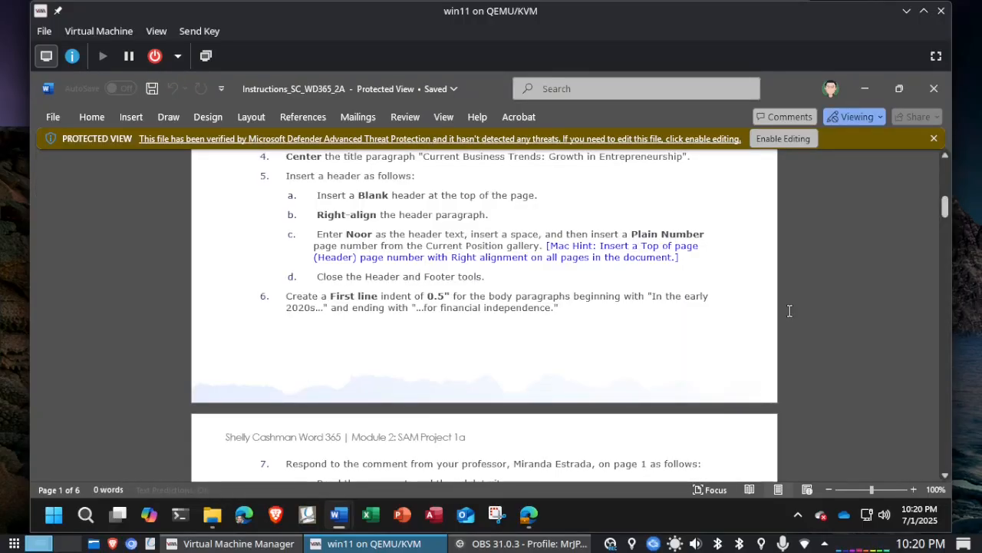
{"action": "key", "text": "alt+Tab"}
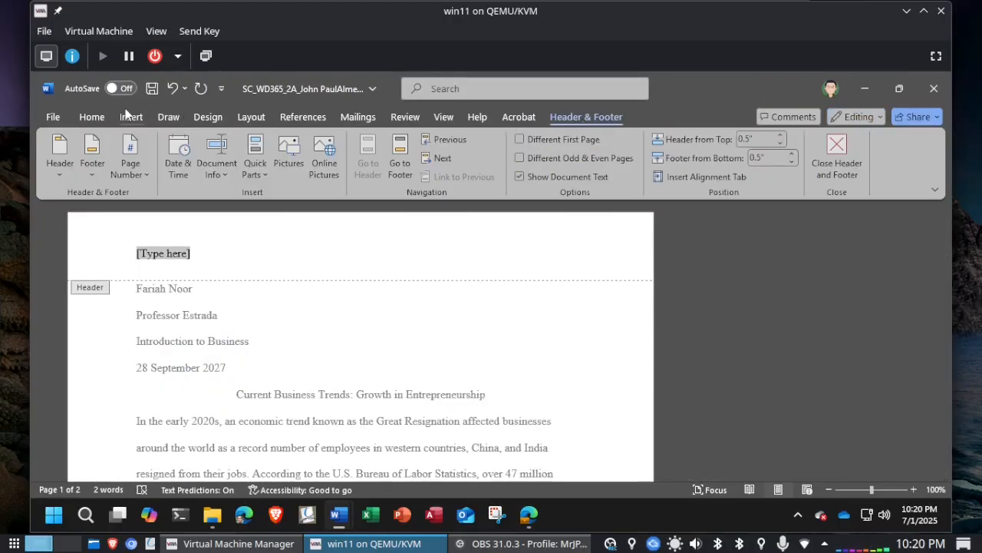
{"action": "left_click", "coordinate": [91, 117]}
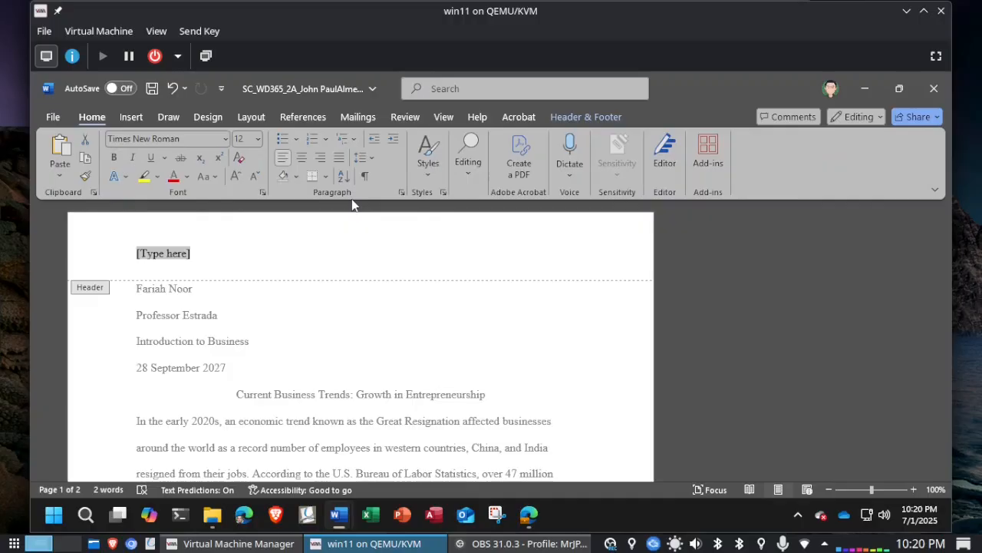
{"action": "left_click", "coordinate": [322, 154]}
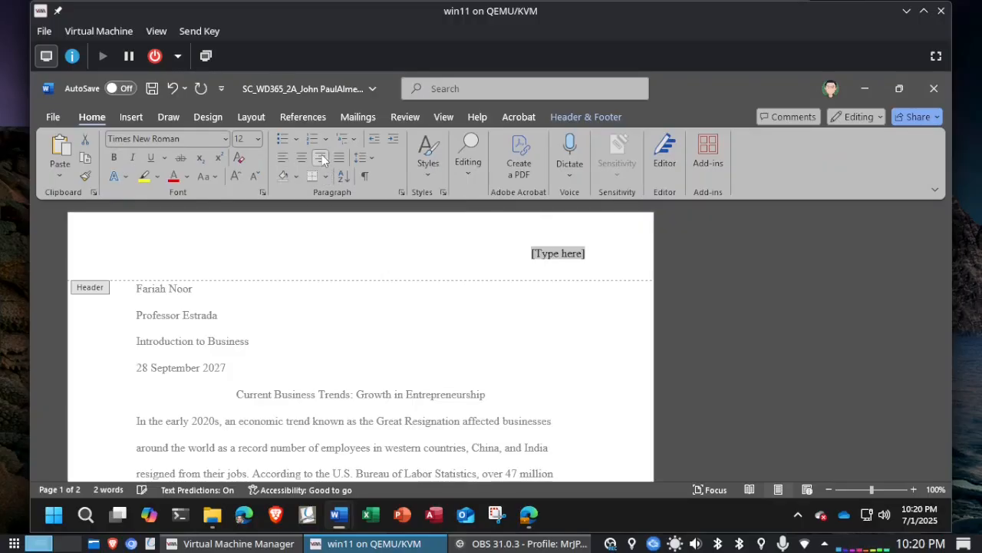
- Replace the header placeholder with the author's last name and a space, followed by a Plain Number page number at the current position
{"action": "left_click", "coordinate": [586, 120]}
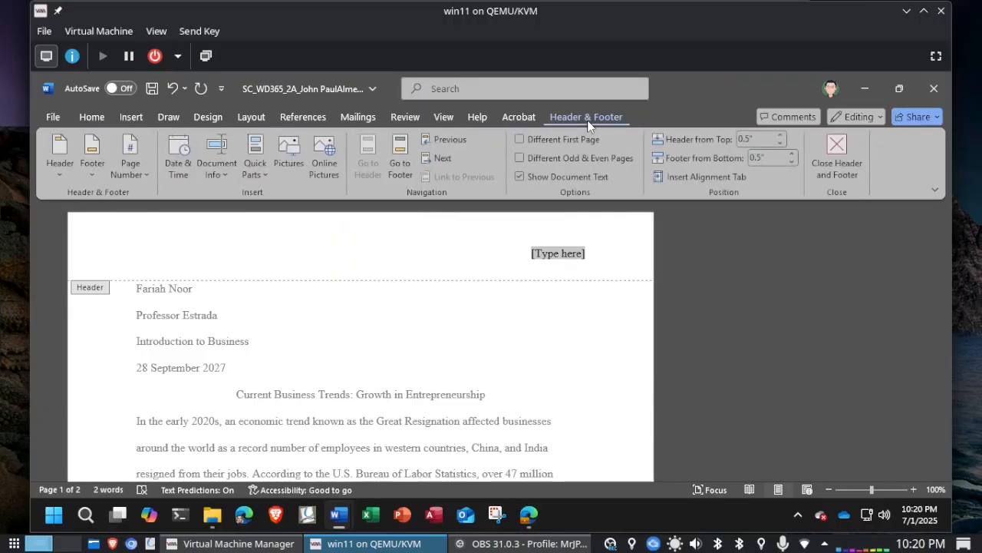
{"action": "key", "text": "alt+Tab"}
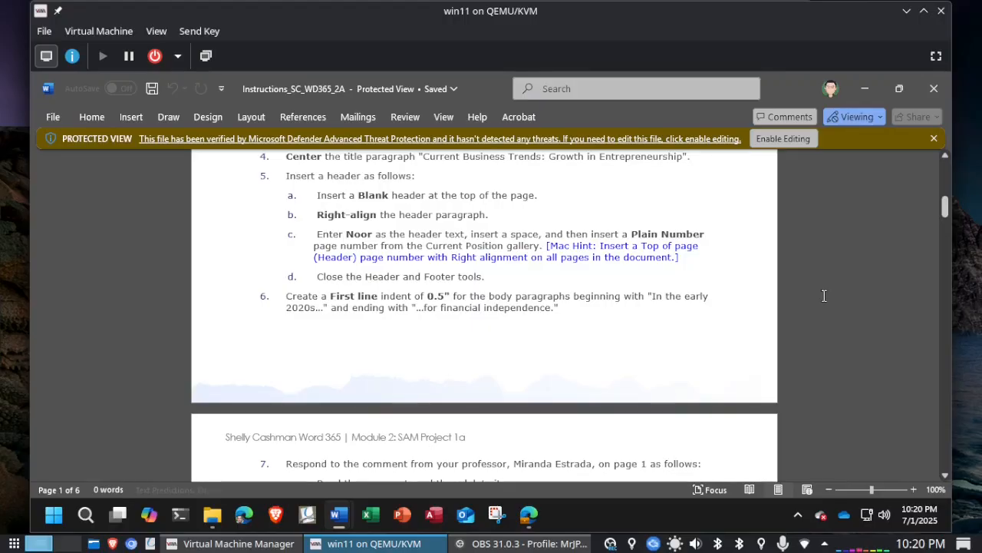
{"action": "key", "text": "alt+Tab"}
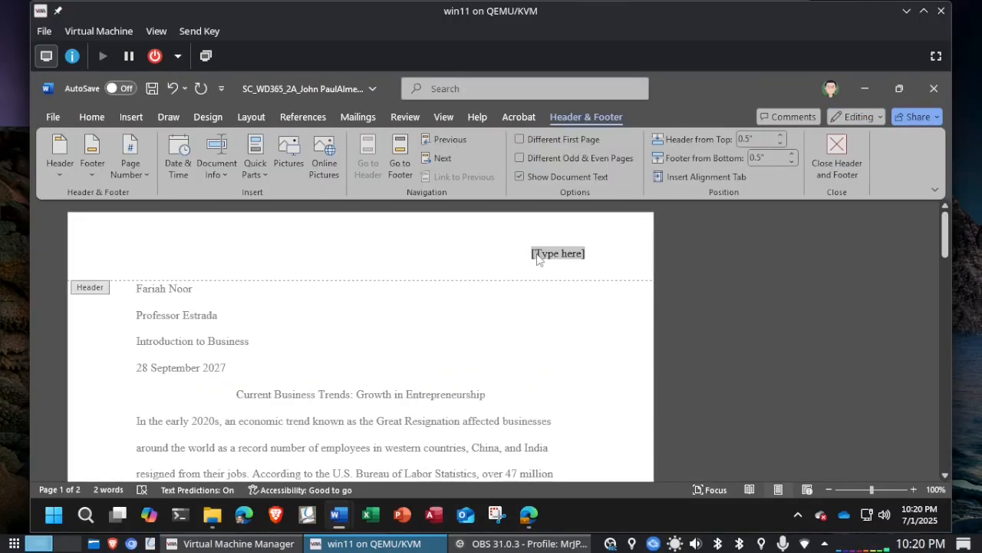
{"action": "type", "text": "Noor"}
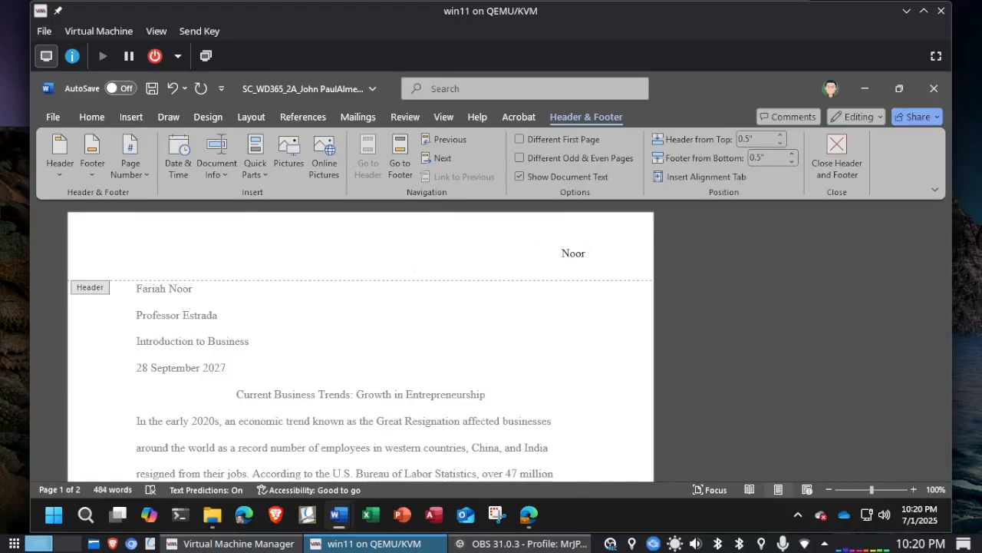
{"action": "key", "text": "alt+Tab"}
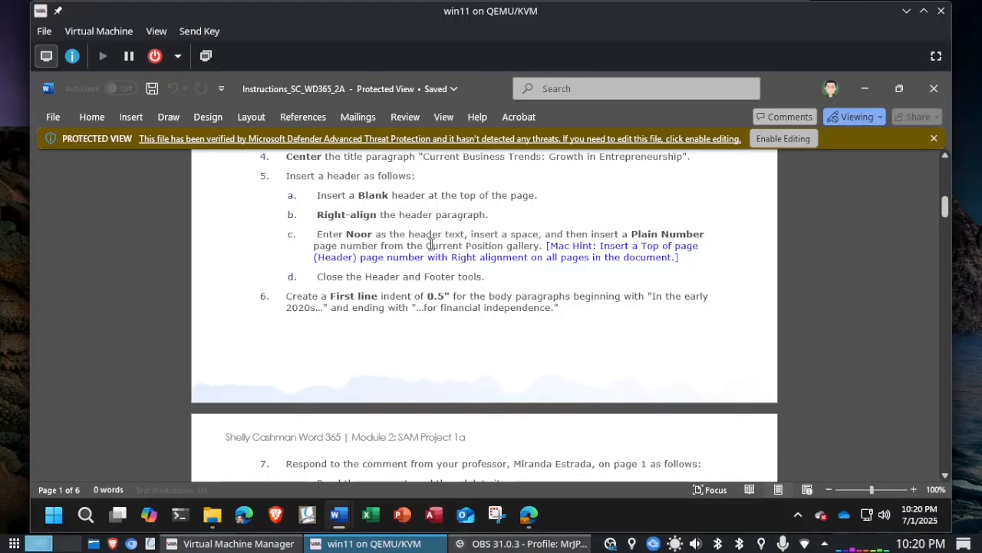
{"action": "key", "text": "alt+Tab"}
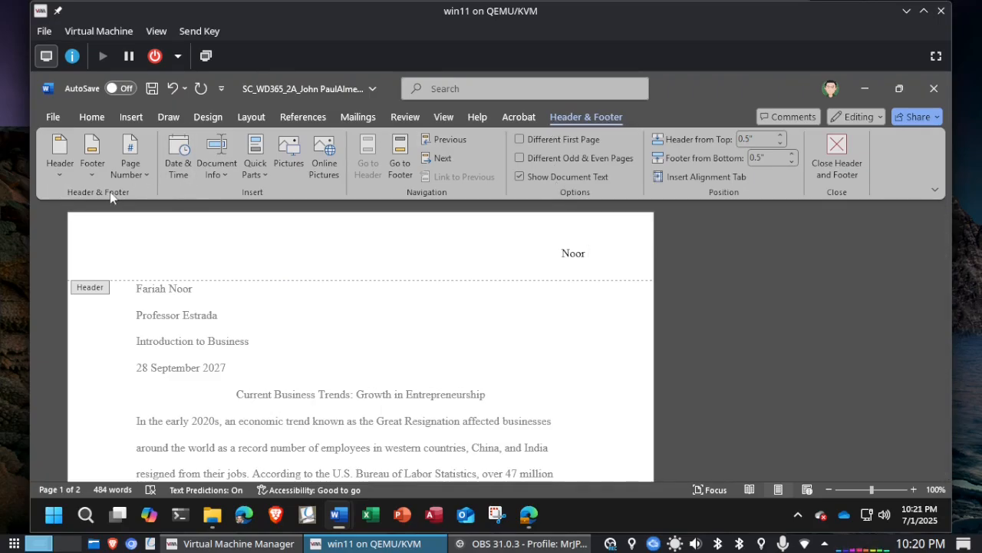
{"action": "left_click", "coordinate": [139, 173]}
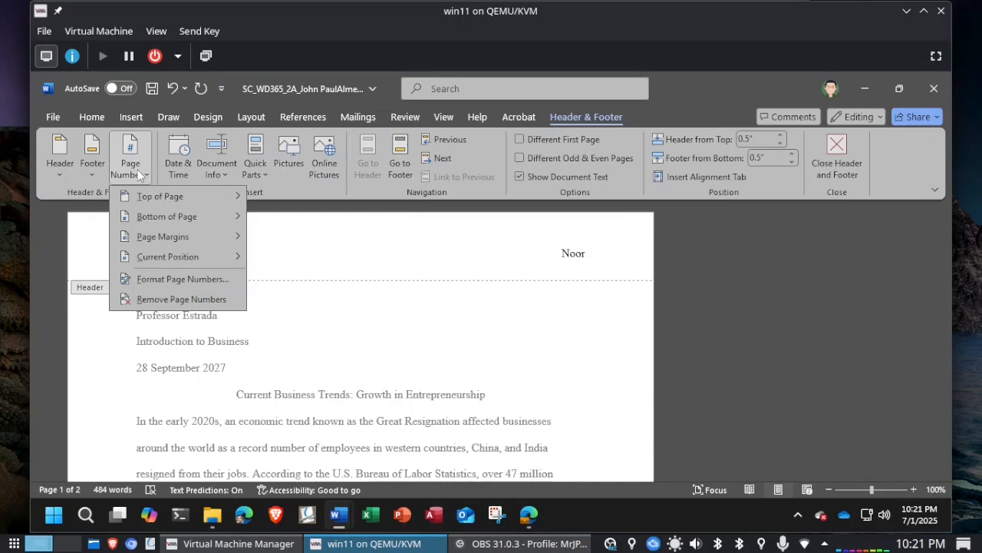
{"action": "mouse_move", "coordinate": [164, 256]}
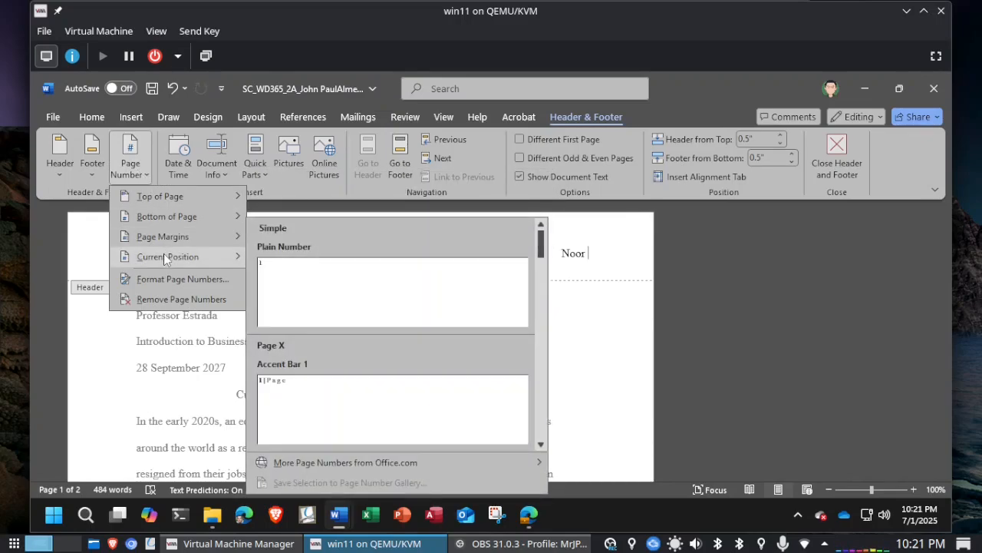
{"action": "left_click", "coordinate": [283, 287]}
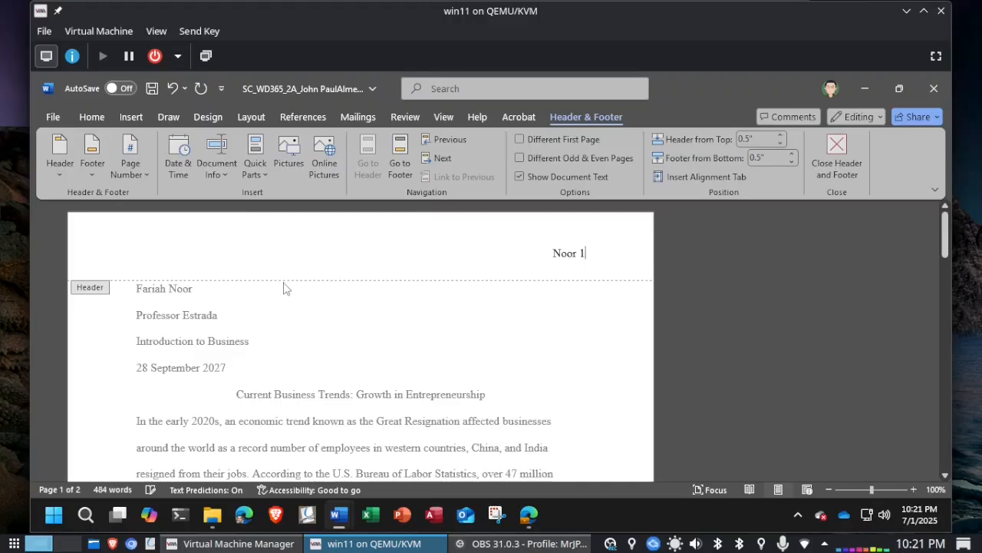
- Check the last part of project step 5, close the header and footer tools, and save the document
{"action": "key", "text": "alt+Tab"}
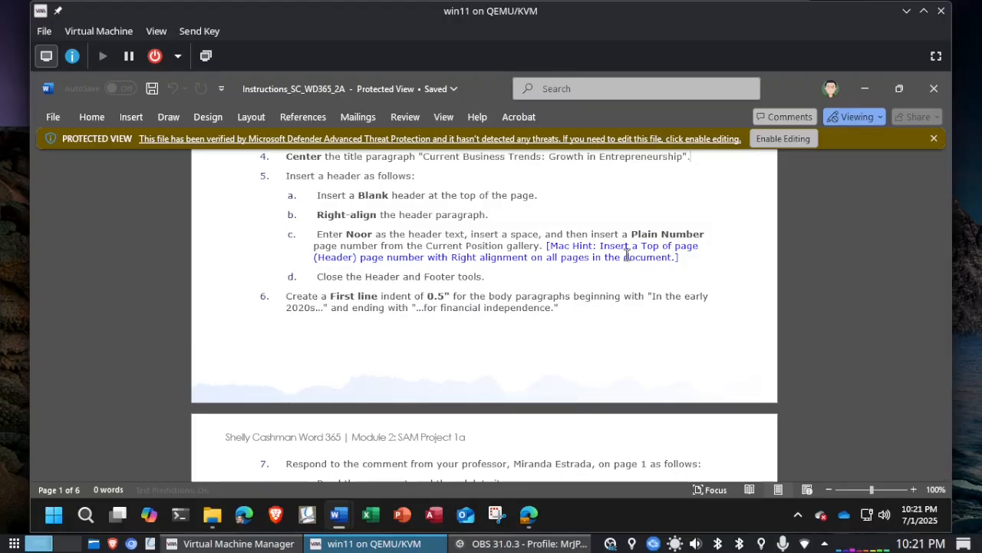
{"action": "key", "text": "alt+Tab"}
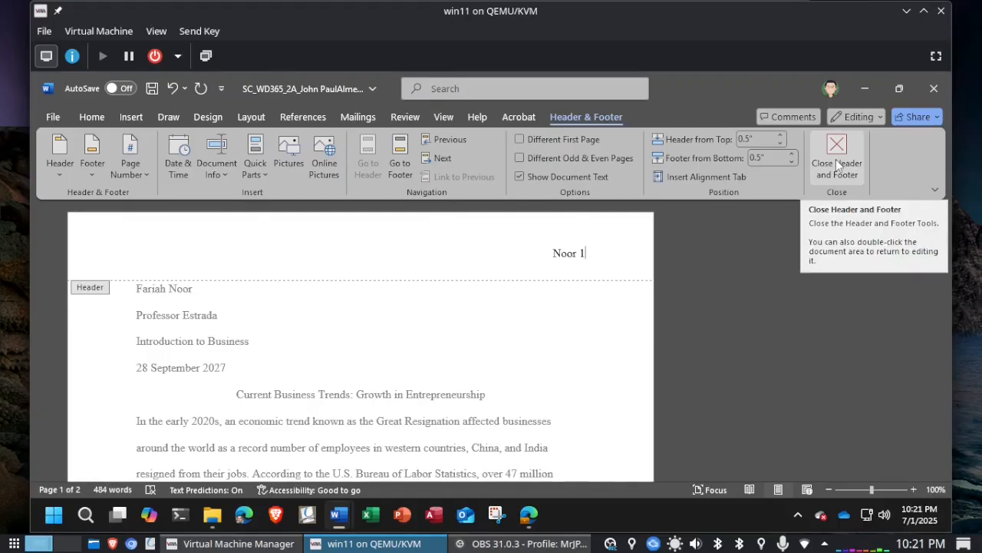
{"action": "double_click", "coordinate": [474, 323]}
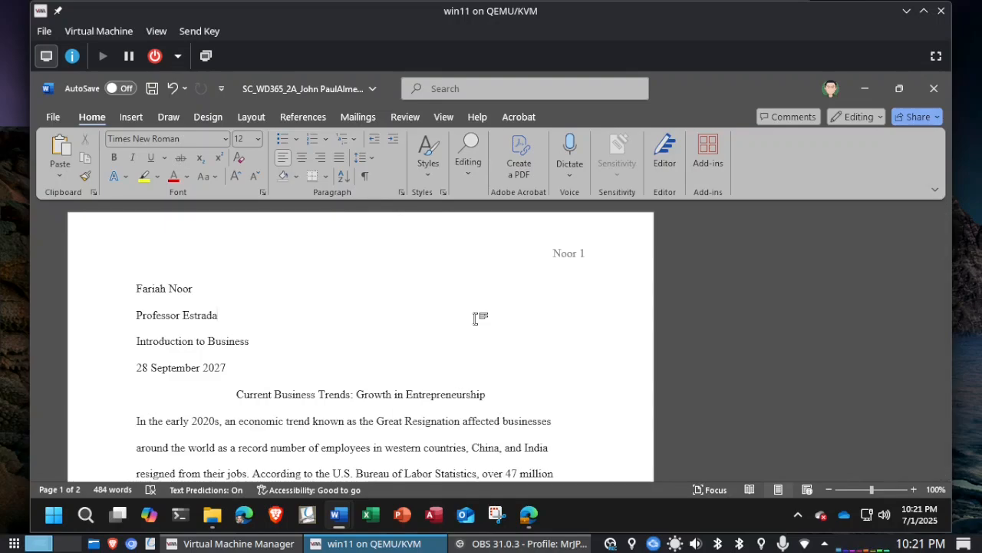
{"action": "double_click", "coordinate": [456, 257]}
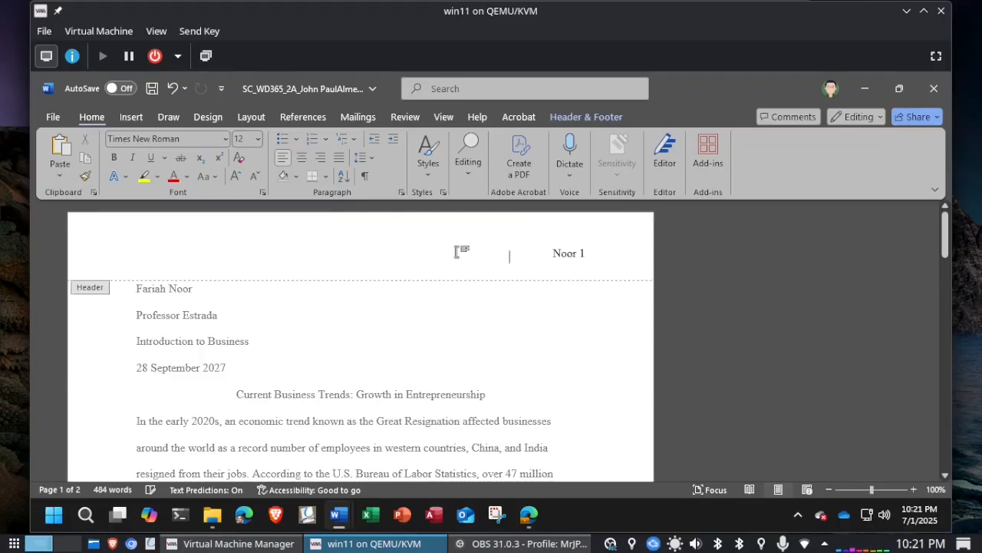
{"action": "double_click", "coordinate": [452, 334]}
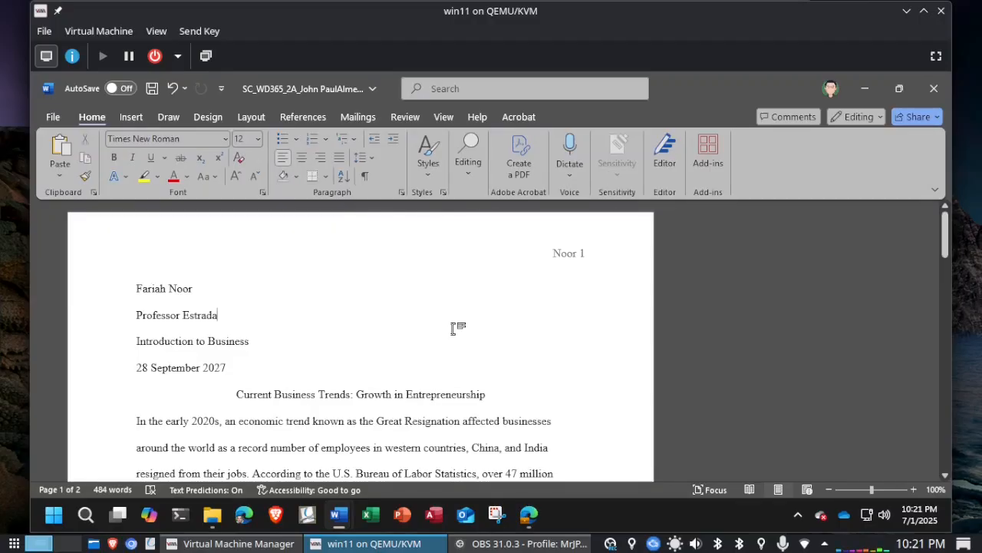
{"action": "key", "text": "ctrl+s"}
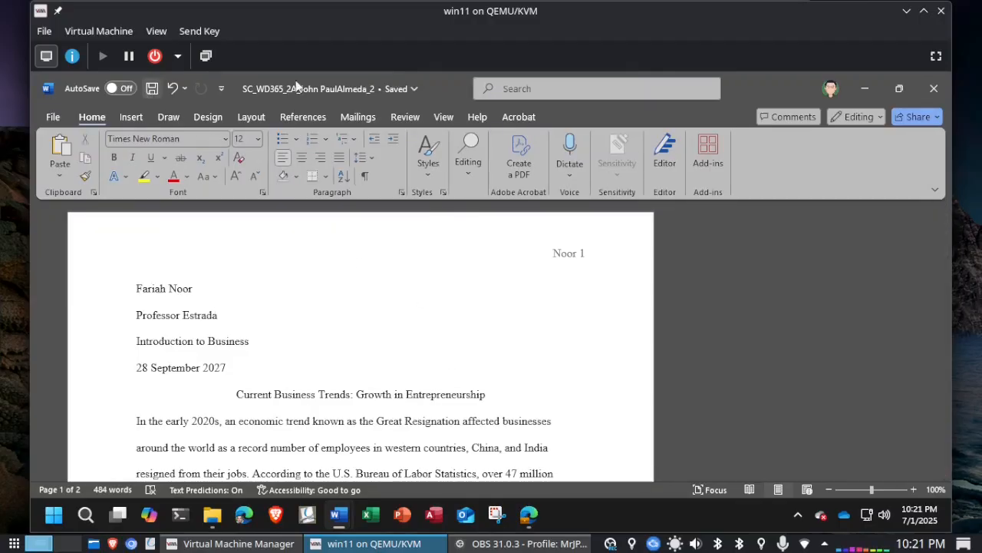
- Consult project step 6 and apply a 0.5" first-line indent to the body paragraphs from "In the early 2020s" through "for financial independence."
{"action": "left_click", "coordinate": [978, 266]}
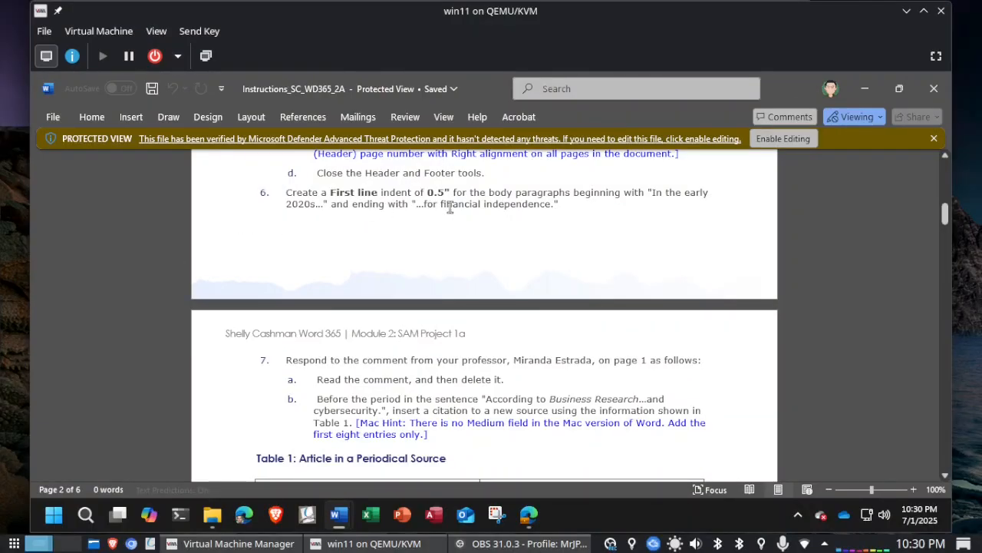
{"action": "left_click", "coordinate": [827, 273]}
{"action": "key", "text": "alt+Tab"}
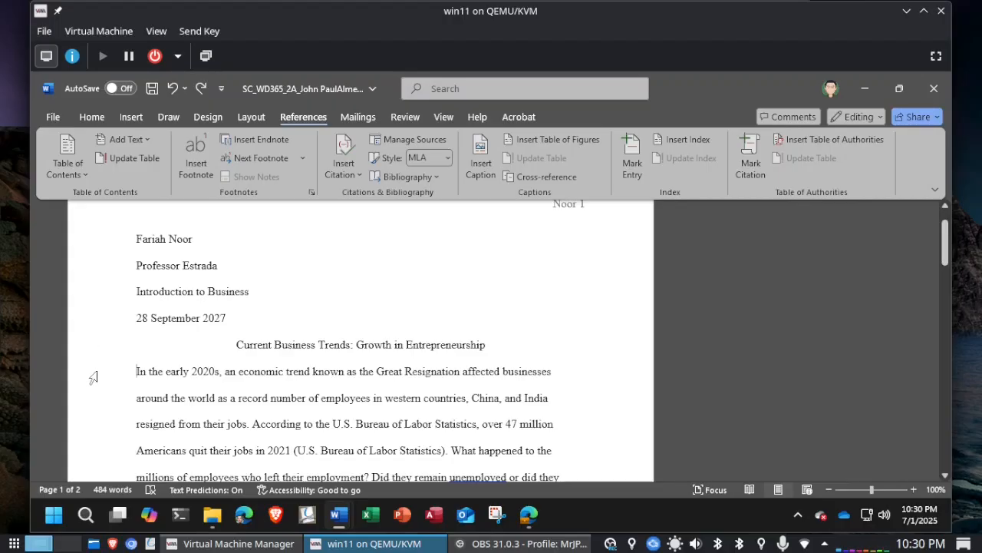
{"action": "left_click_drag", "start_coordinate": [91, 378], "coordinate": [95, 241]}
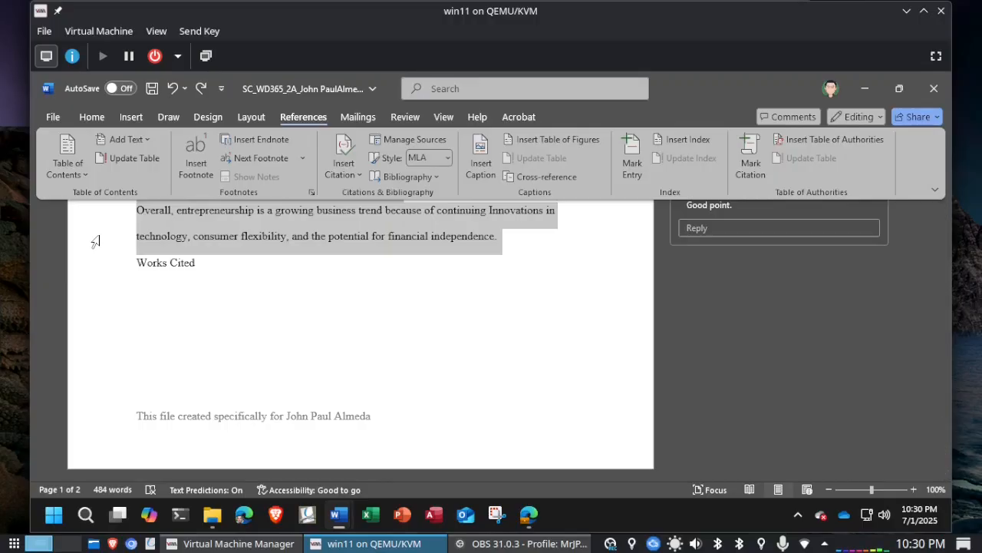
{"action": "left_click_drag", "start_coordinate": [95, 241], "coordinate": [95, 241]}
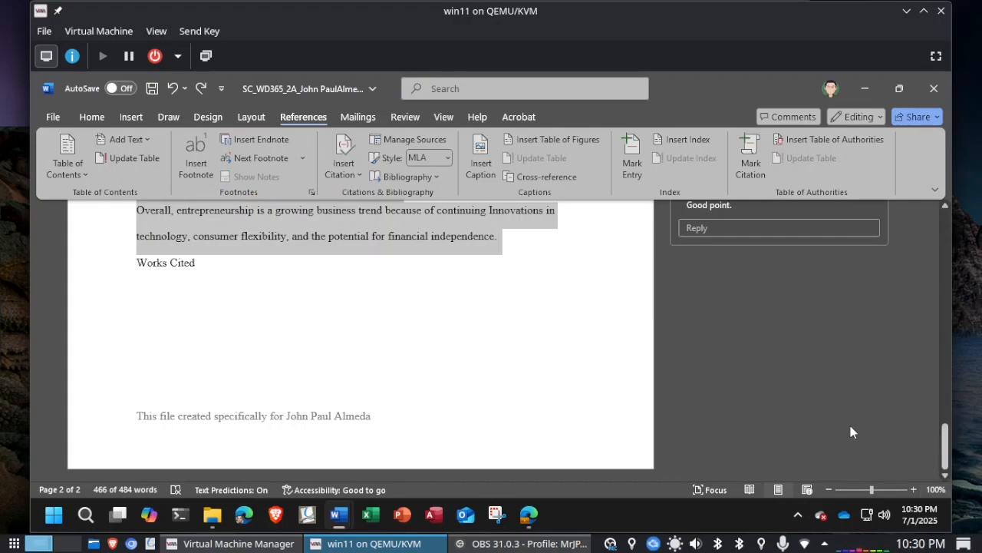
{"action": "left_click", "coordinate": [91, 117]}
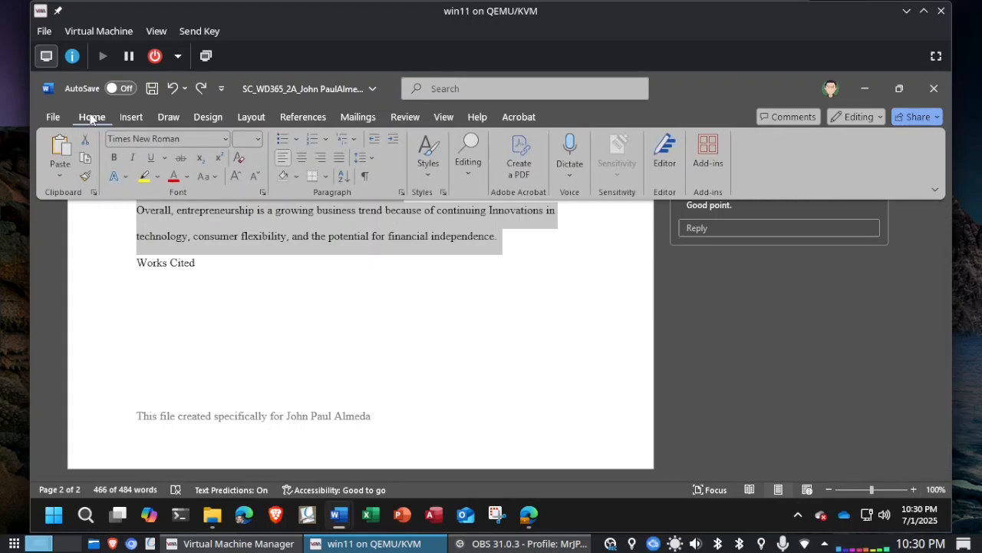
{"action": "left_click", "coordinate": [399, 193]}
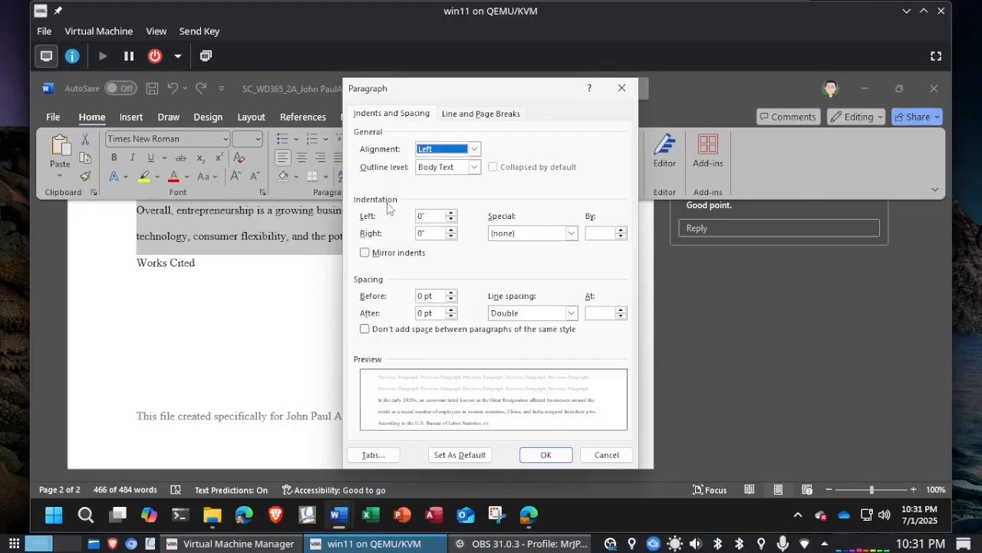
{"action": "left_click", "coordinate": [572, 233]}
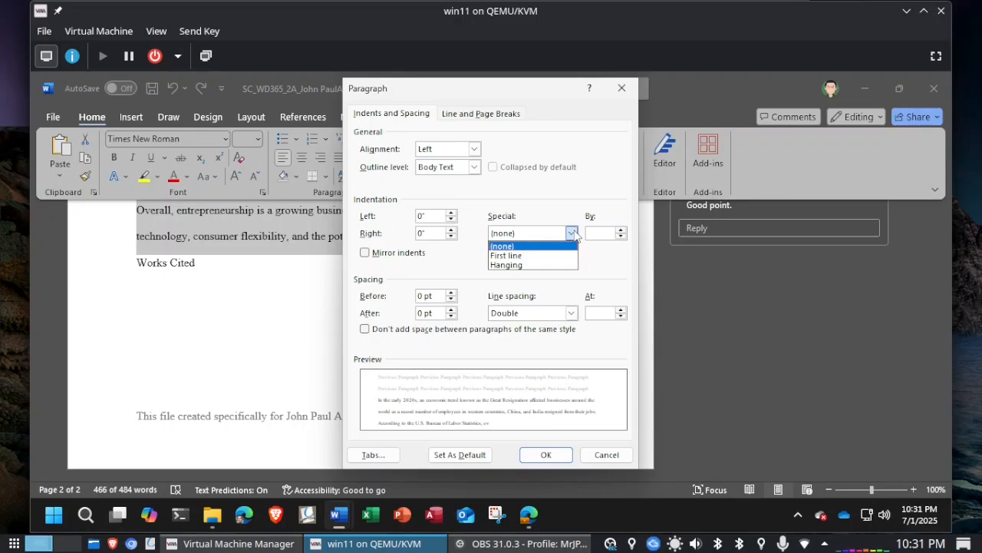
{"action": "left_click", "coordinate": [540, 258]}
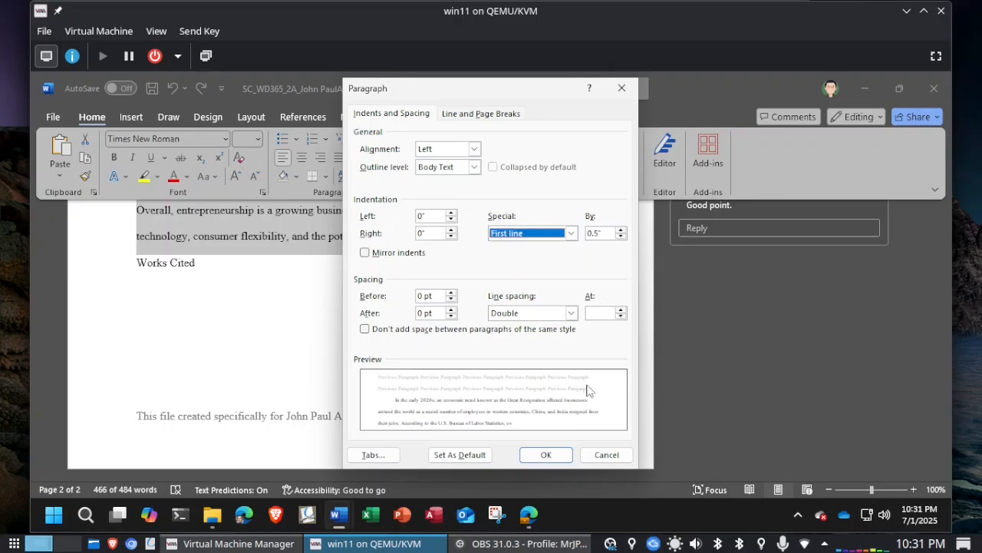
{"action": "left_click", "coordinate": [545, 455]}
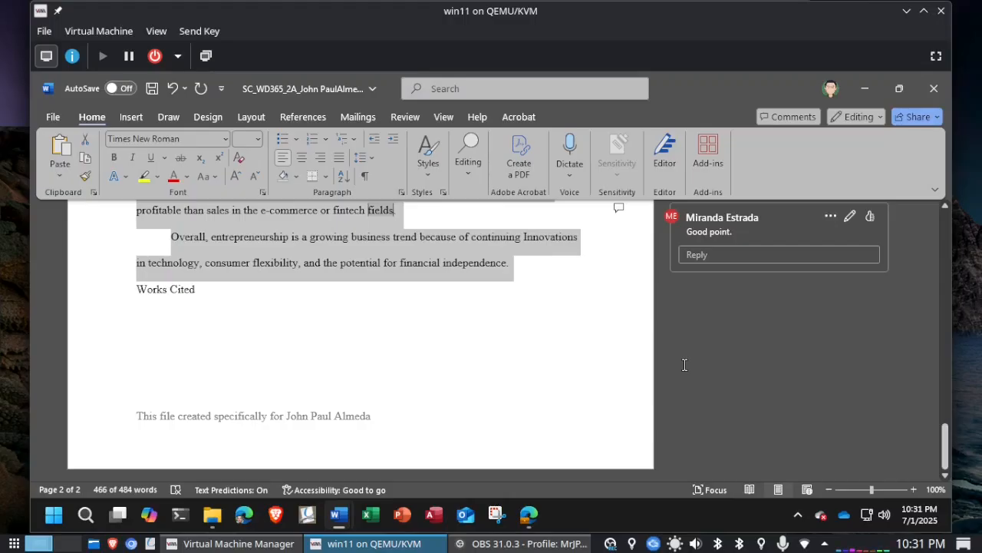
- Review the body paragraph indents from the beginning to the end of the research paper
{"action": "key", "text": "ctrl+Home"}
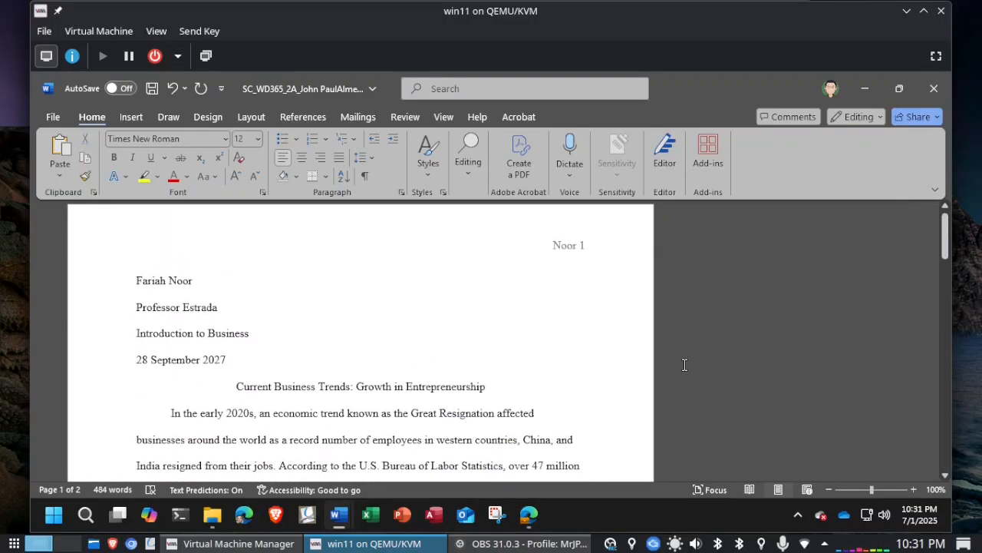
{"action": "scroll", "coordinate": [138, 335], "scroll_direction": "down", "scroll_amount": 3}
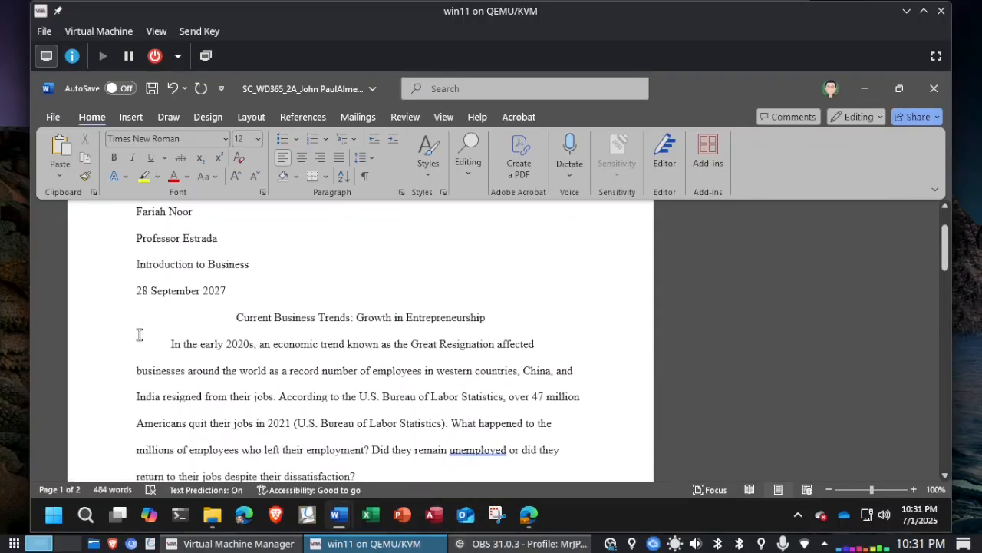
{"action": "scroll", "coordinate": [139, 335], "scroll_direction": "down", "scroll_amount": 4}
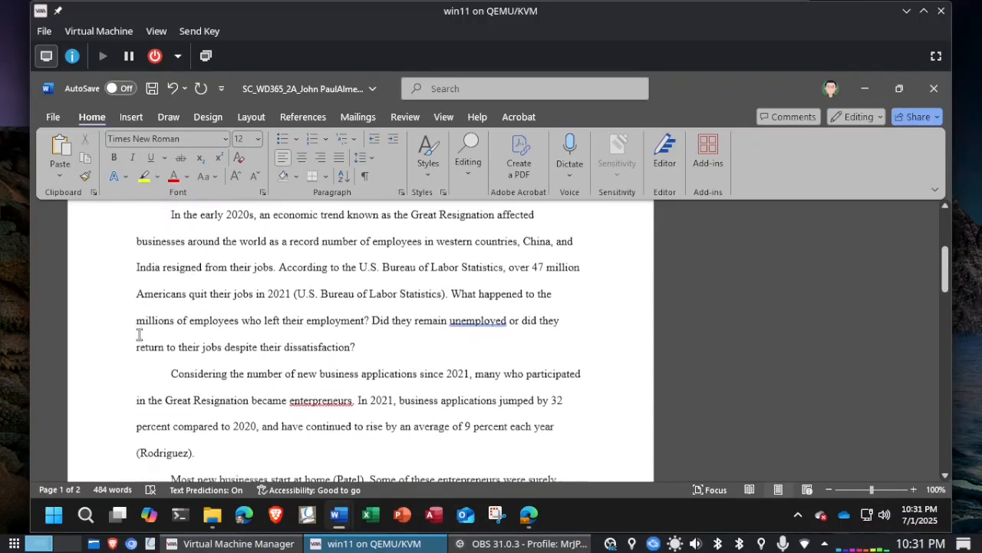
{"action": "scroll", "coordinate": [139, 334], "scroll_direction": "up", "scroll_amount": 7}
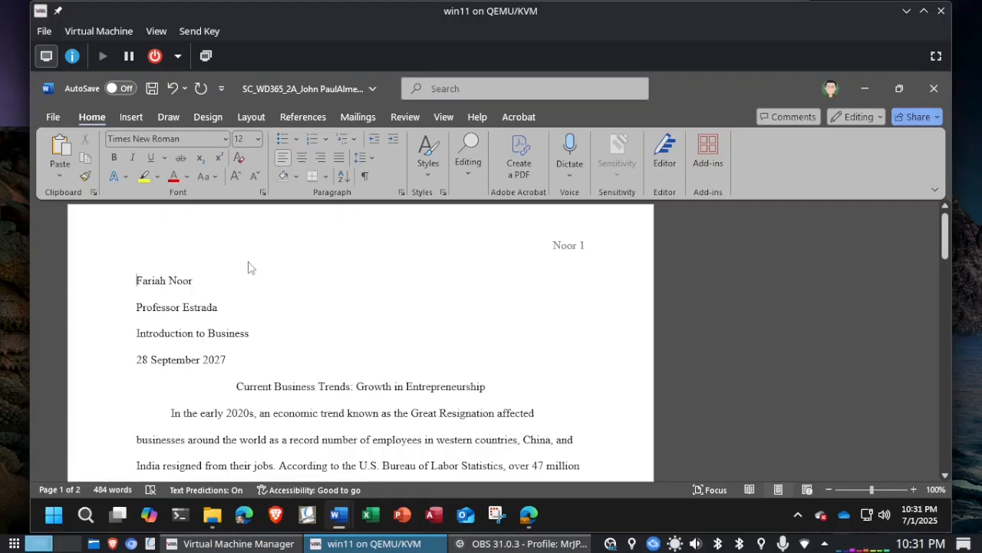
{"action": "key", "text": "ctrl+End"}
{"action": "key", "text": "ctrl+Home"}
- Consult project step 7, delete the professor's comment on the "According to Business Research" sentence on page 1, and save the document
{"action": "key", "text": "alt+Tab"}
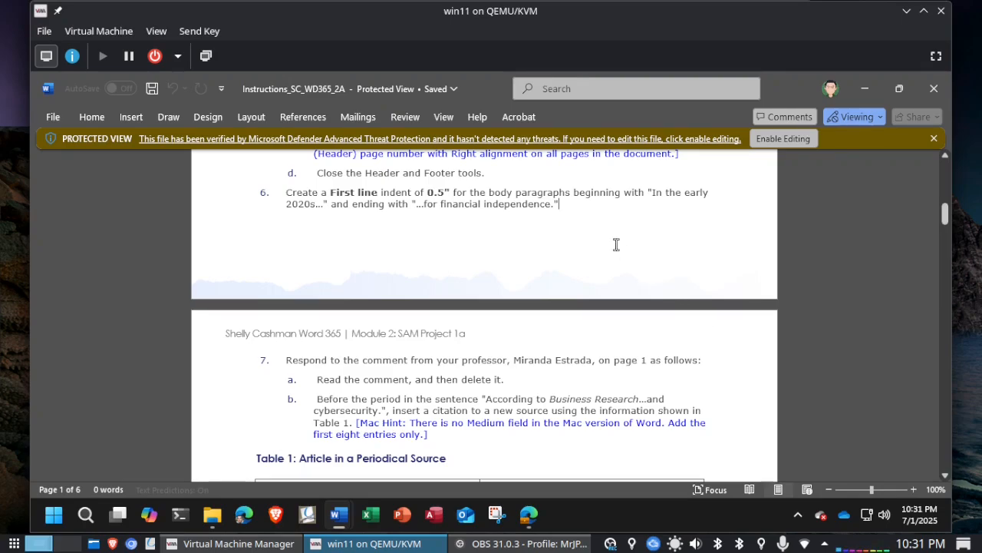
{"action": "scroll", "coordinate": [616, 244], "scroll_direction": "down", "scroll_amount": 4}
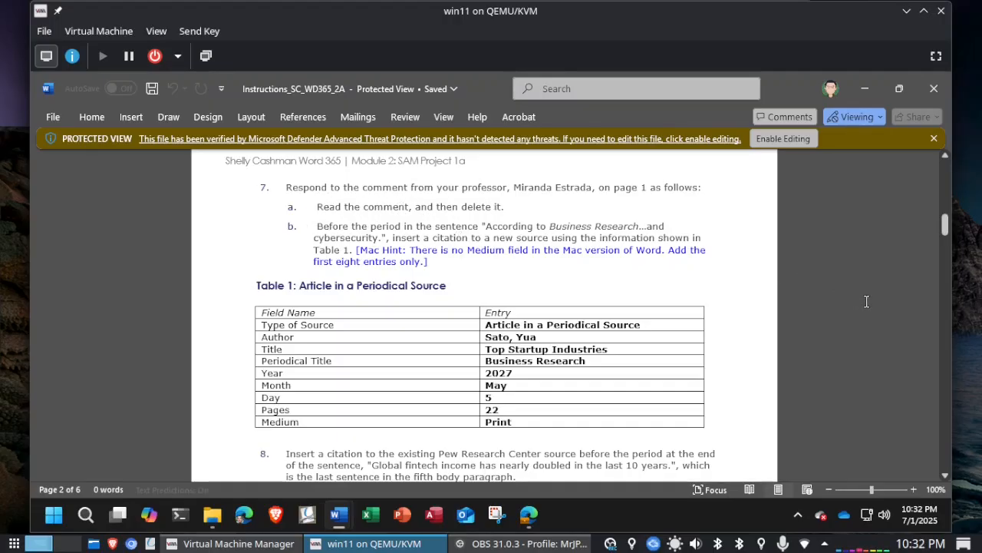
{"action": "key", "text": "alt+Tab"}
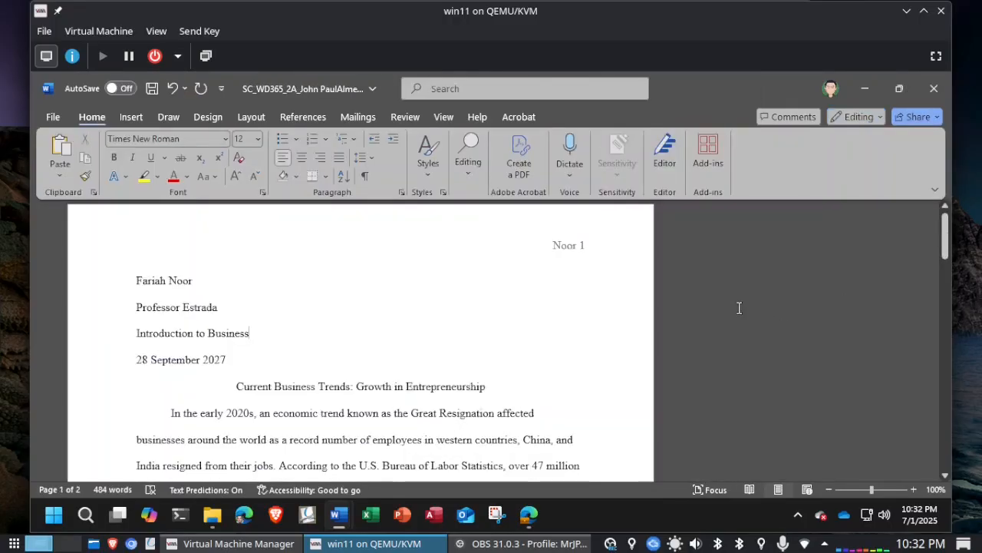
{"action": "scroll", "coordinate": [739, 308], "scroll_direction": "down", "scroll_amount": 5}
{"action": "scroll", "coordinate": [739, 307], "scroll_direction": "down", "scroll_amount": 4}
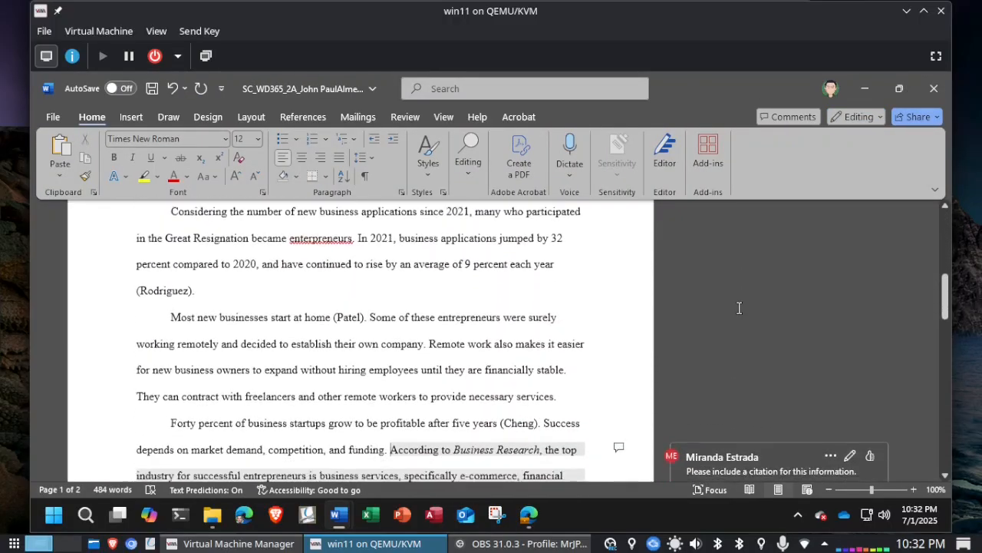
{"action": "left_click", "coordinate": [684, 374]}
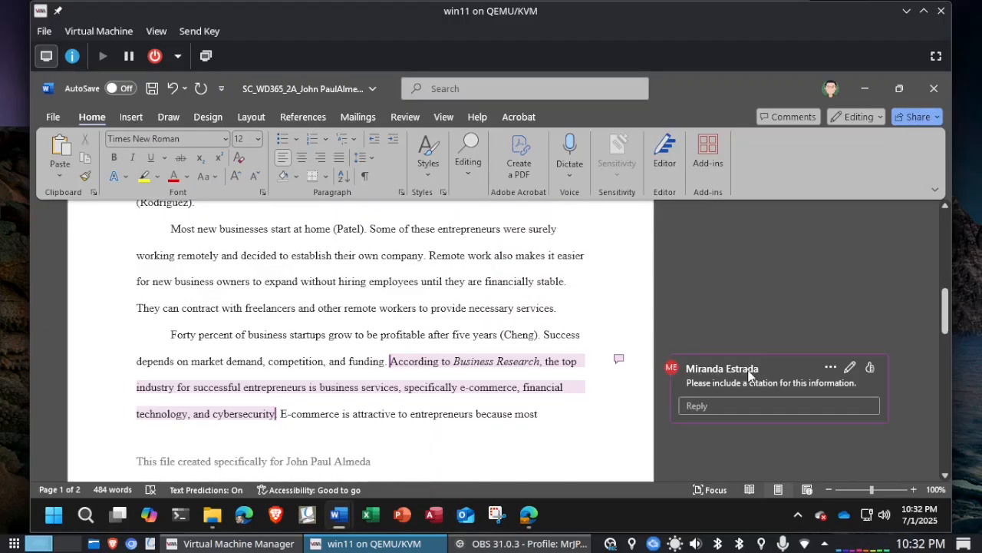
{"action": "left_click", "coordinate": [829, 369]}
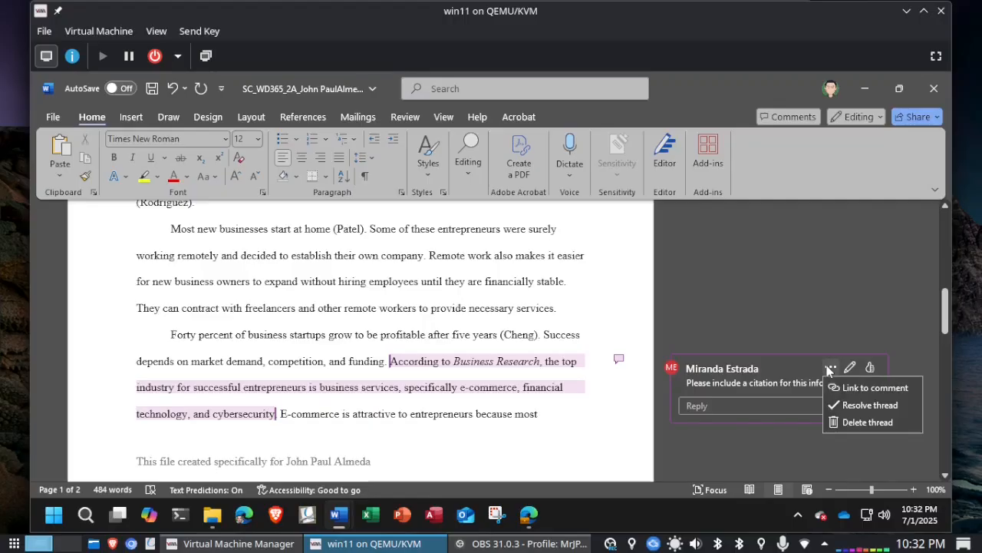
{"action": "left_click", "coordinate": [848, 424]}
{"action": "left_click", "coordinate": [152, 88]}
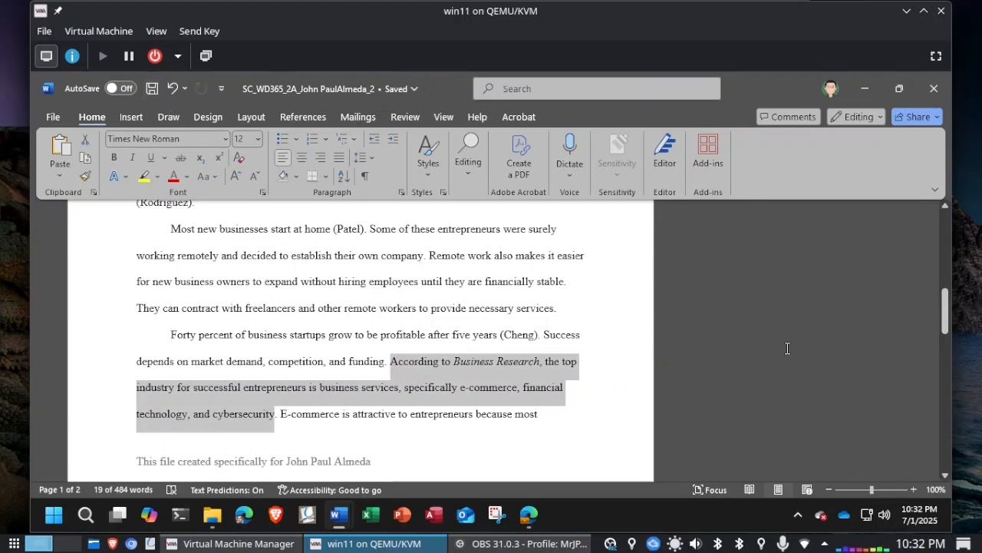
- Check the citation instructions and start a citation to a new source before the period after "cybersecurity" in the "According to Business Research" sentence
{"action": "key", "text": "alt+Tab"}
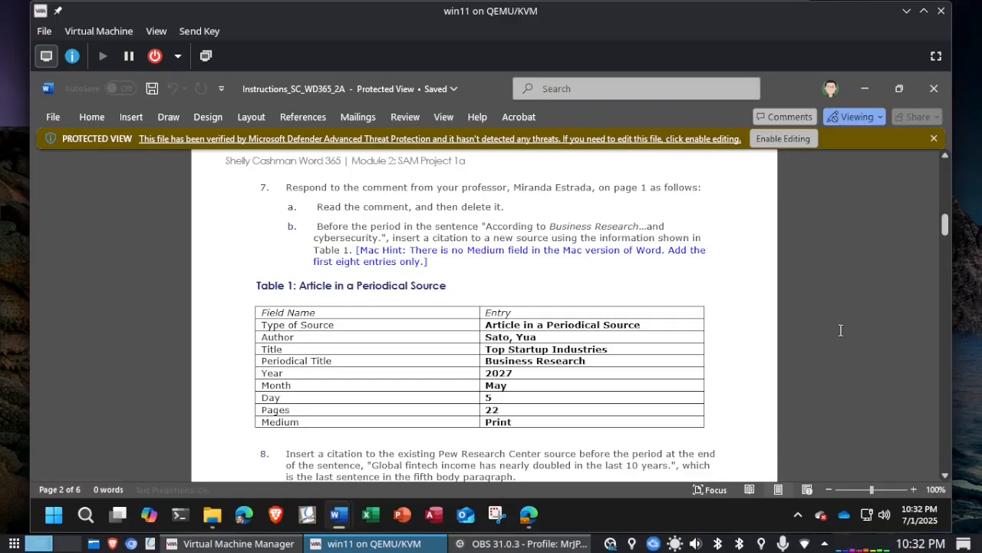
{"action": "scroll", "coordinate": [811, 324], "scroll_direction": "down", "scroll_amount": 2}
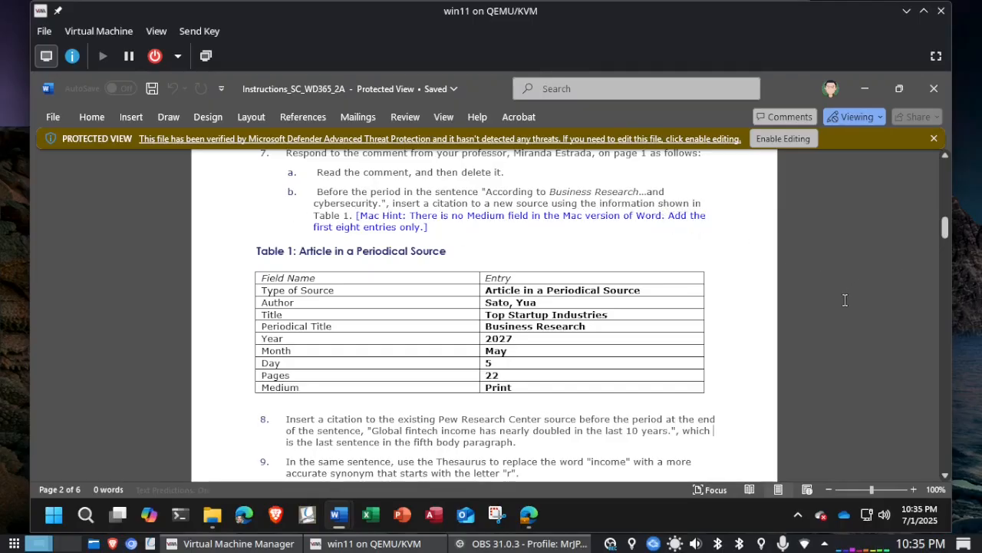
{"action": "key", "text": "alt+Tab"}
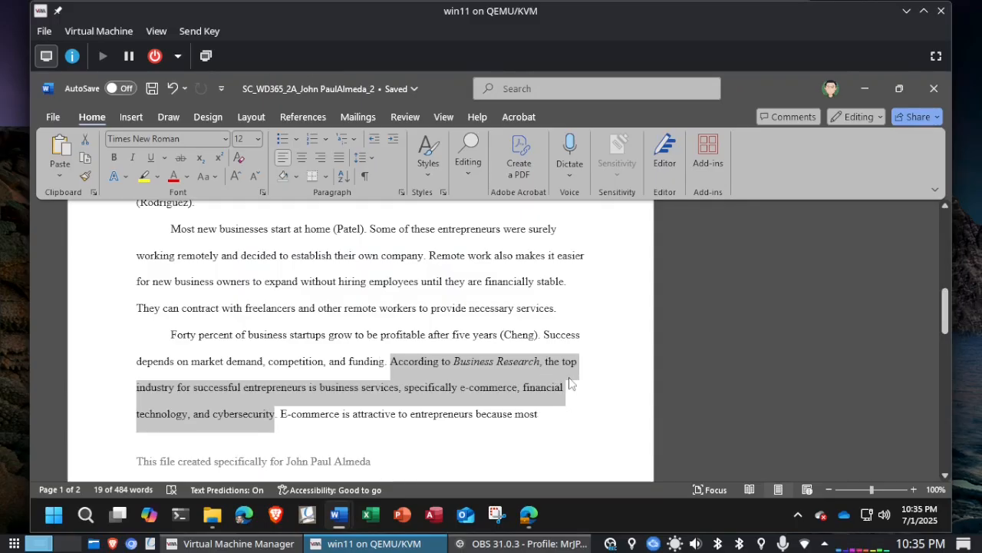
{"action": "left_click", "coordinate": [272, 418]}
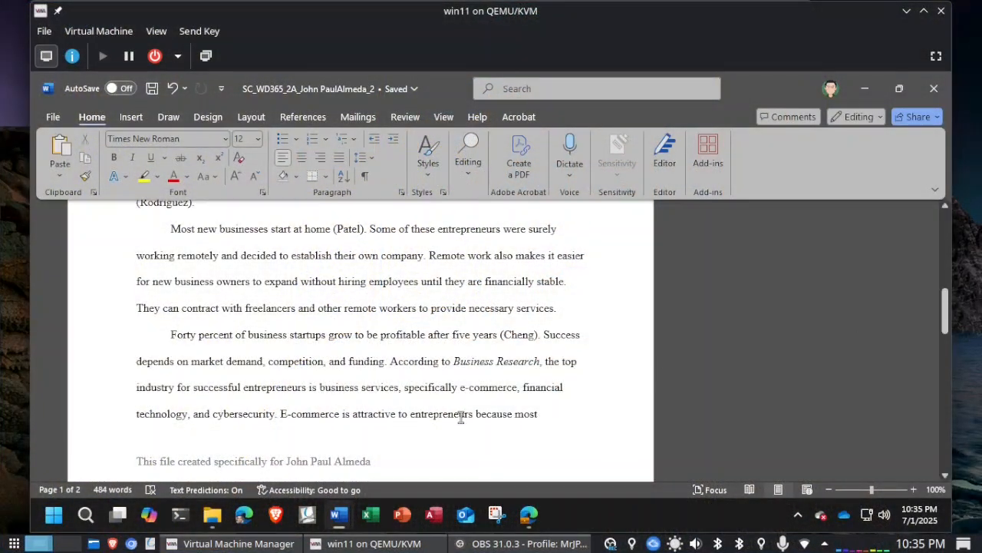
{"action": "left_click", "coordinate": [303, 116]}
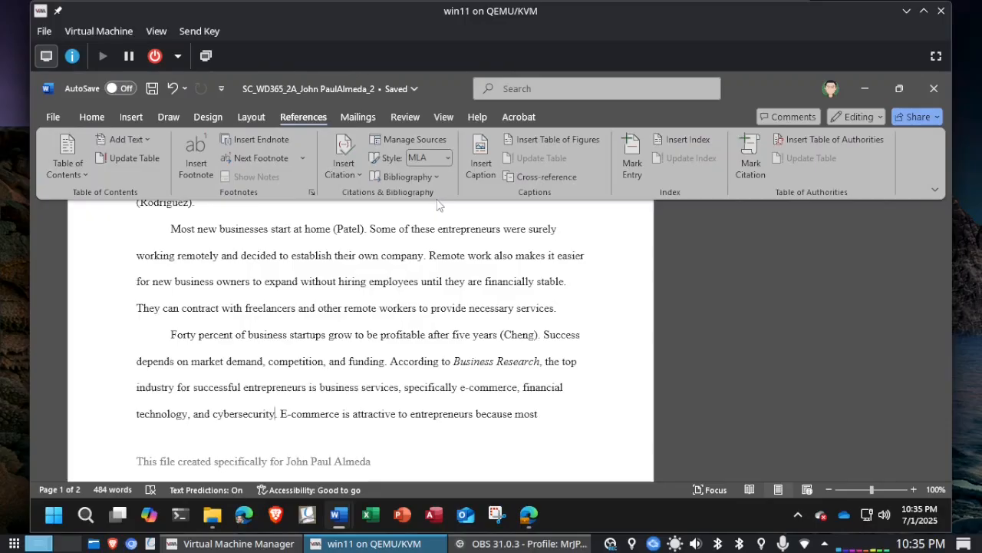
{"action": "left_click", "coordinate": [347, 176]}
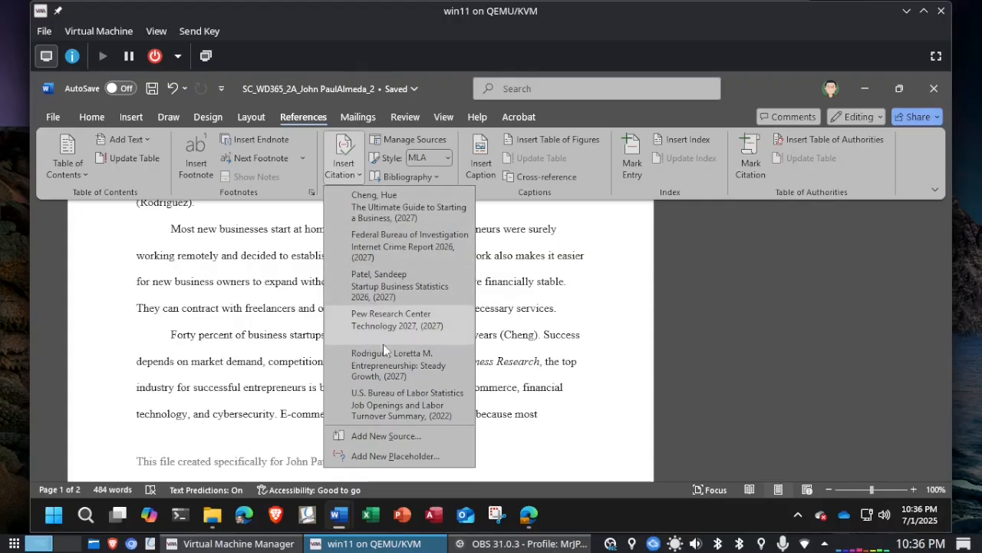
{"action": "left_click", "coordinate": [377, 436]}
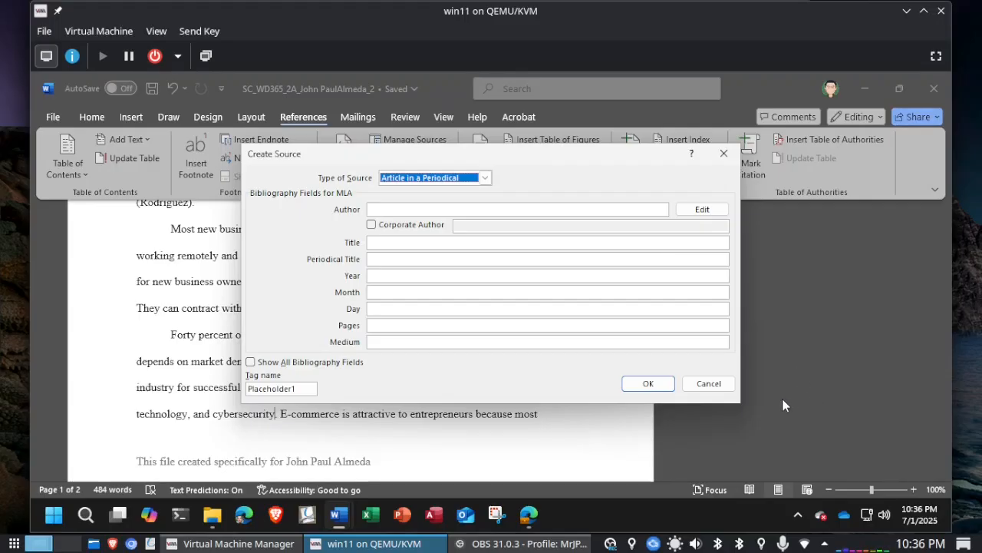
- Check Table 1 in the instructions and set the new source's type to Article in a Periodical
{"action": "mouse_move", "coordinate": [338, 513]}
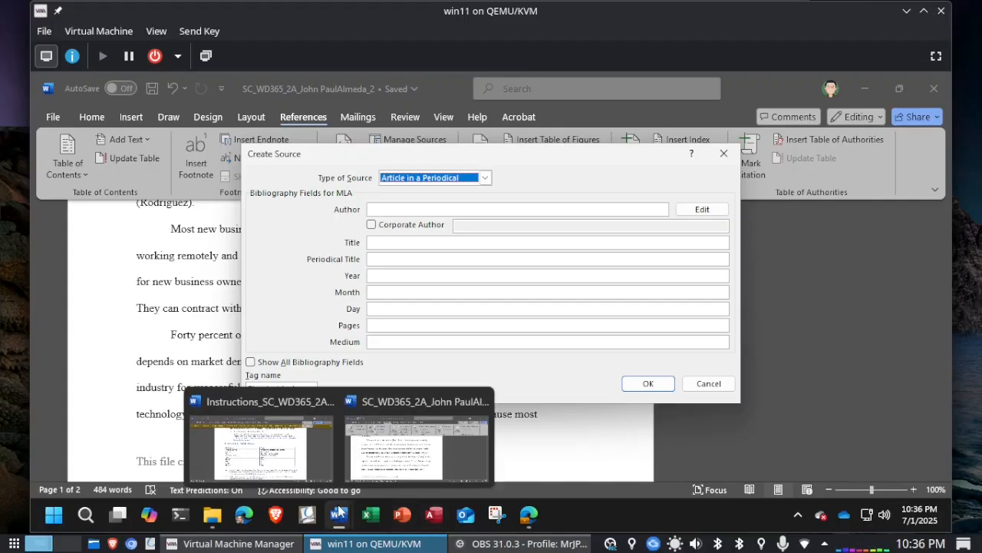
{"action": "mouse_move", "coordinate": [274, 444]}
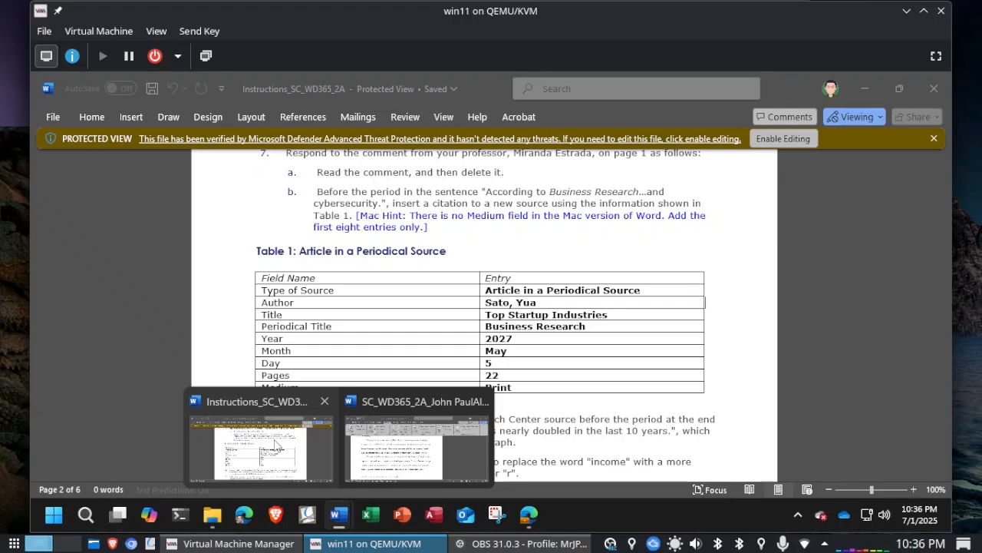
{"action": "left_click", "coordinate": [416, 449]}
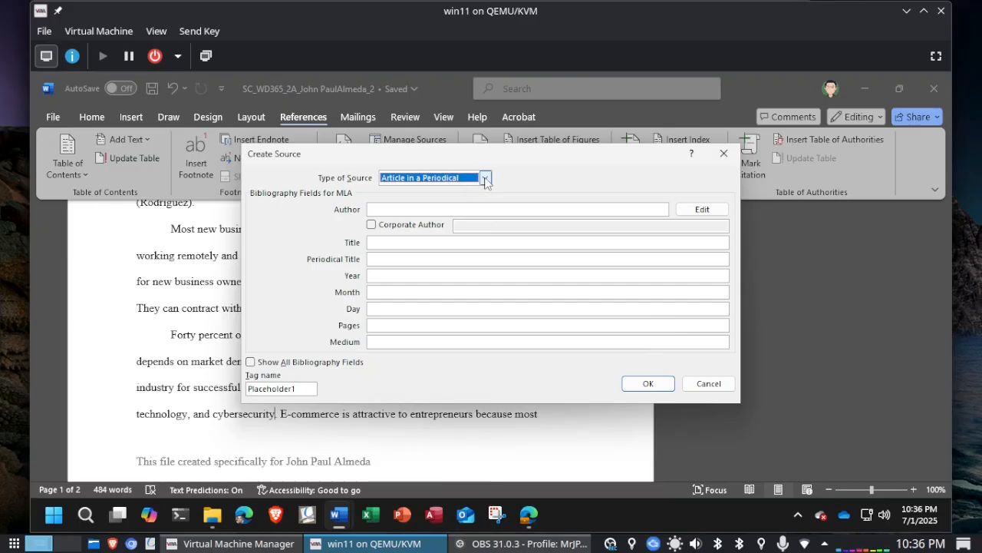
{"action": "left_click", "coordinate": [485, 179]}
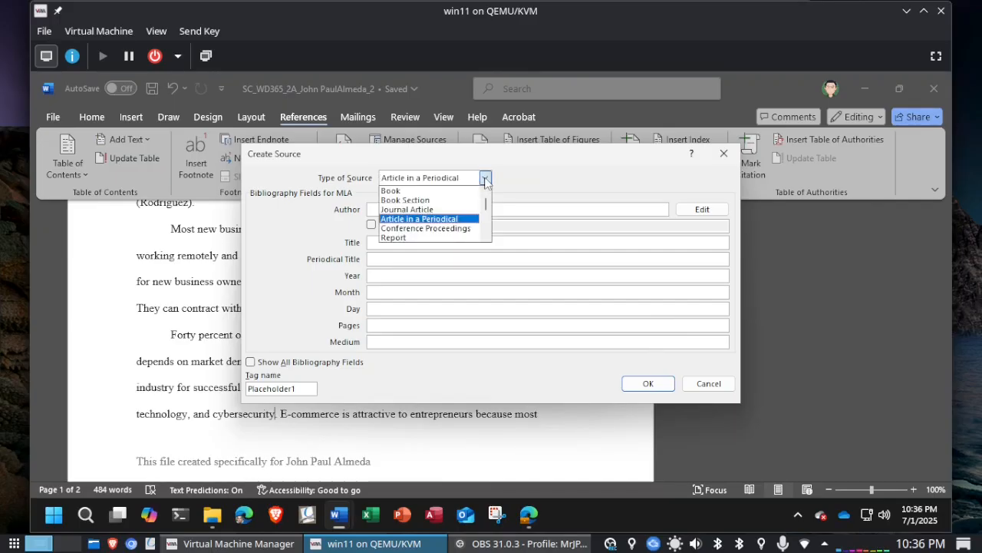
{"action": "left_click", "coordinate": [430, 224]}
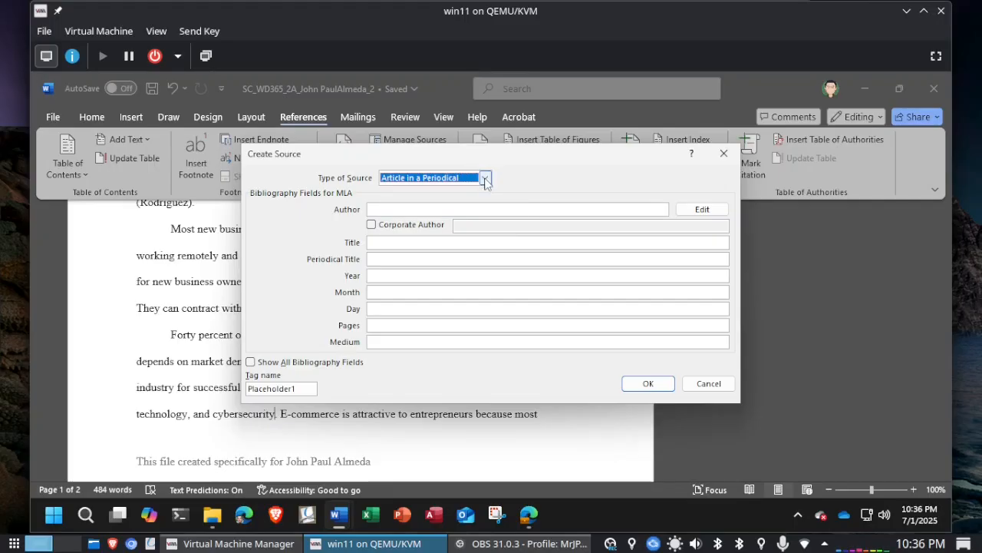
- Check Table 1 in the instructions and enter the listed author's full name as the new source's author
{"action": "left_click", "coordinate": [384, 208]}
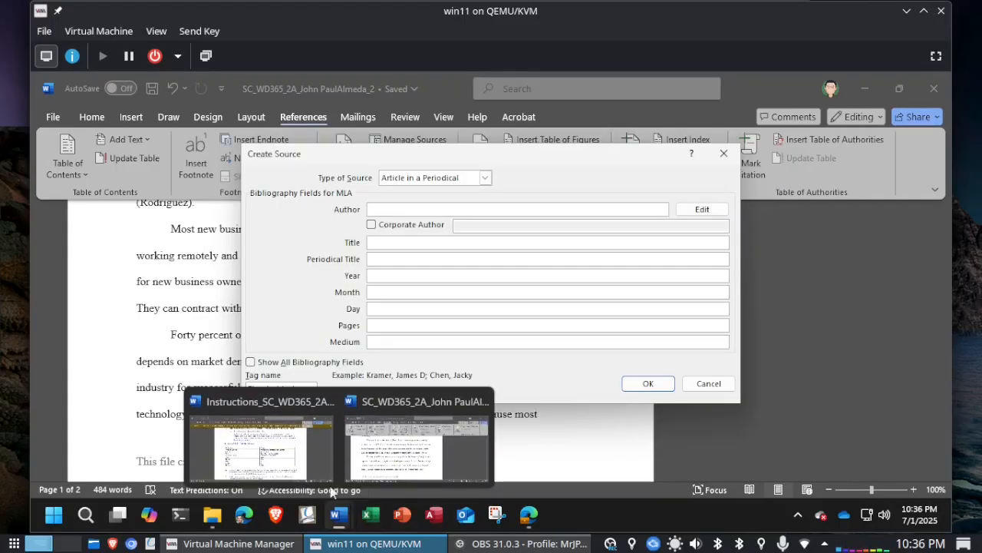
{"action": "mouse_move", "coordinate": [307, 454]}
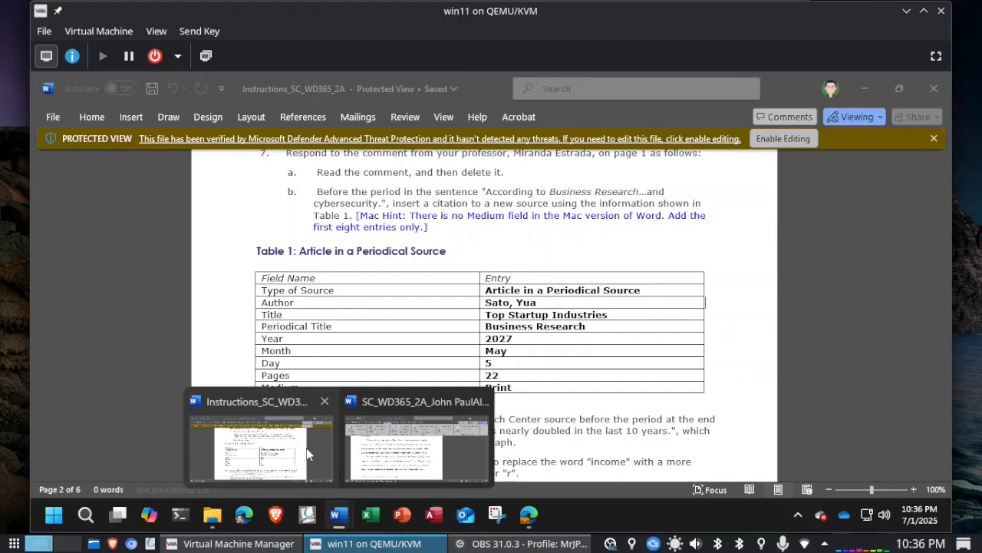
{"action": "left_click", "coordinate": [370, 419]}
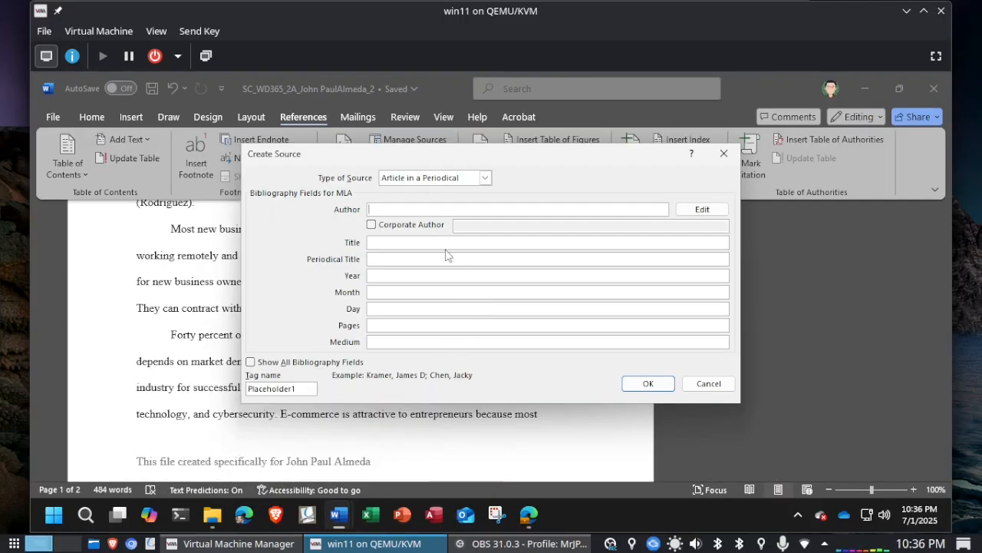
{"action": "type", "text": "Sato, Yua"}
{"action": "mouse_move", "coordinate": [369, 543]}
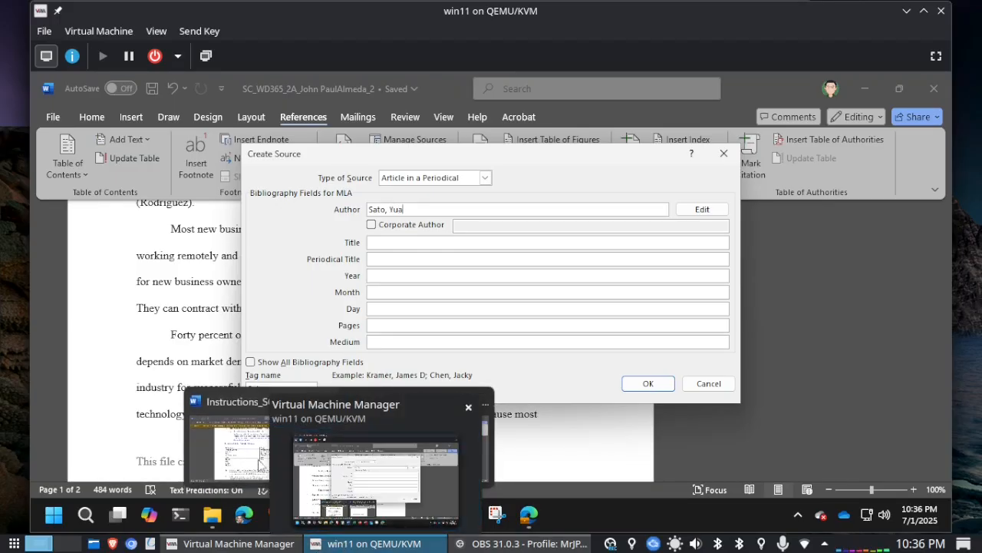
{"action": "mouse_move", "coordinate": [247, 458]}
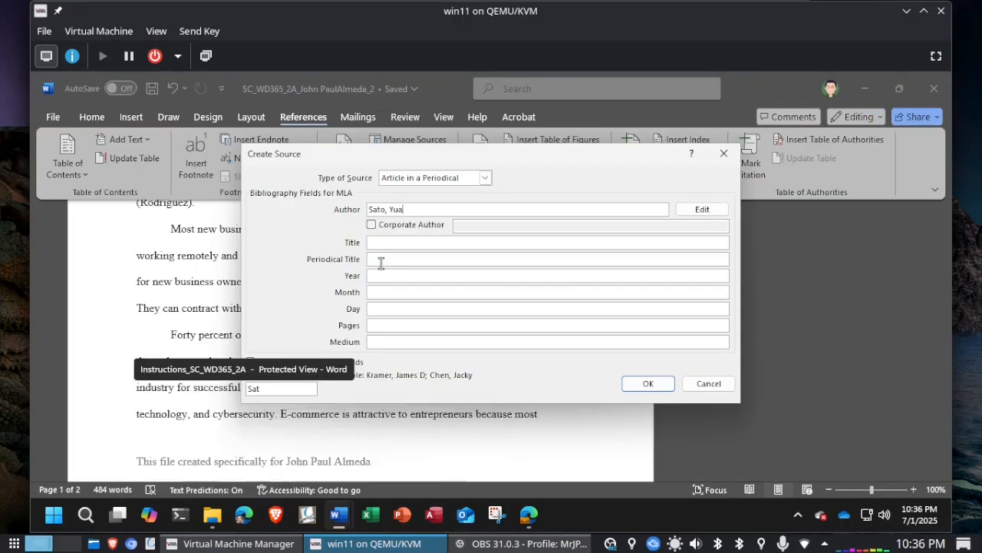
- Complete the source with title Top Startup Industries, periodical Business Research, year 2027, month May, day 5, pages 22 and medium Print, and insert the citation
{"action": "left_click", "coordinate": [396, 244]}
{"action": "type", "text": "T"}
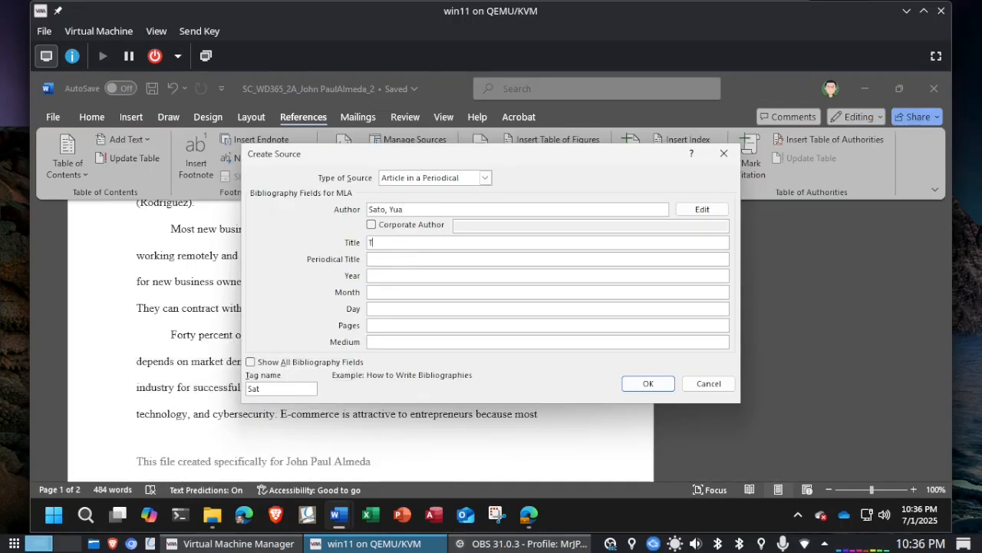
{"action": "type", "text": "op Startup Industries"}
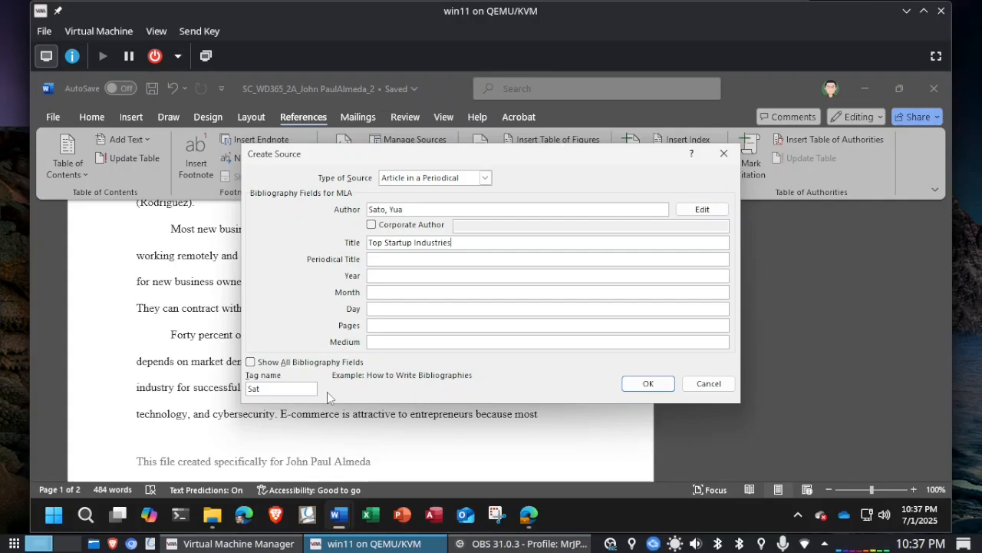
{"action": "left_click", "coordinate": [967, 347]}
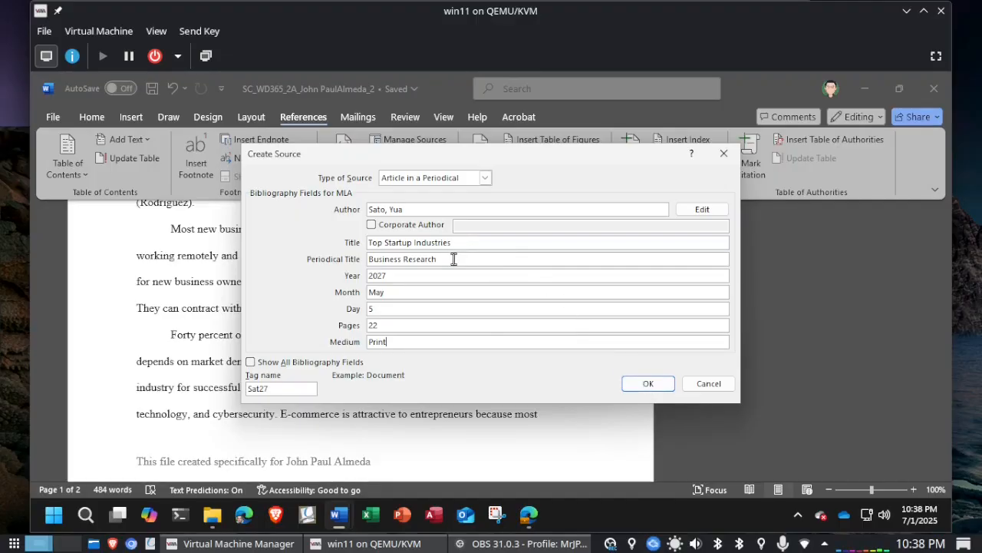
{"action": "left_click", "coordinate": [649, 384]}
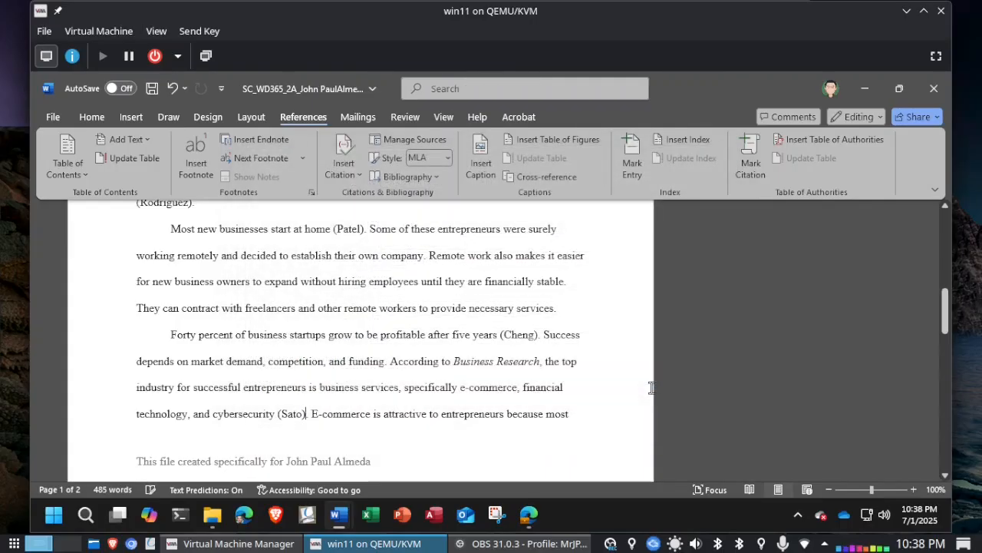
- Review the field entries of the Top Startup Industries source in the Source Manager's current list, without changing them
{"action": "left_click", "coordinate": [411, 139]}
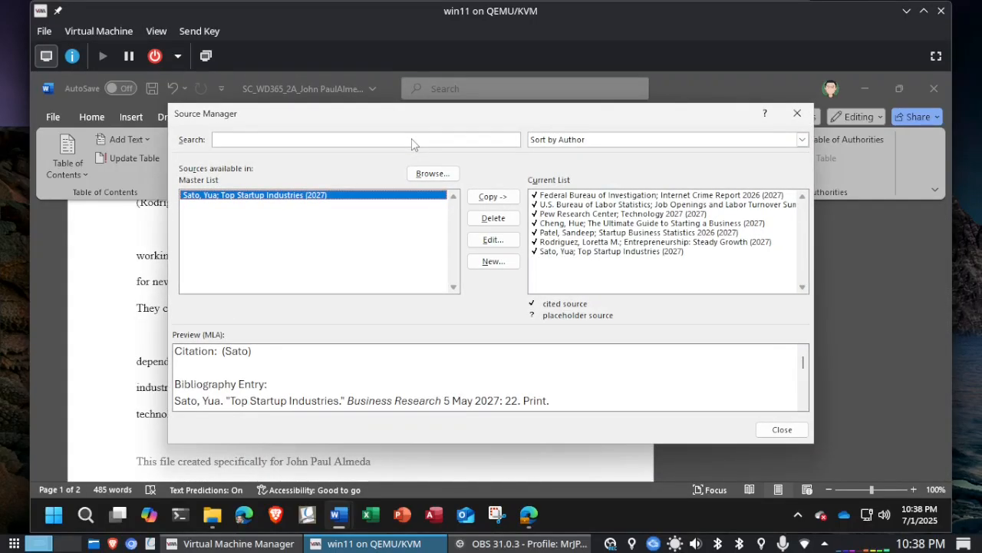
{"action": "left_click", "coordinate": [574, 251]}
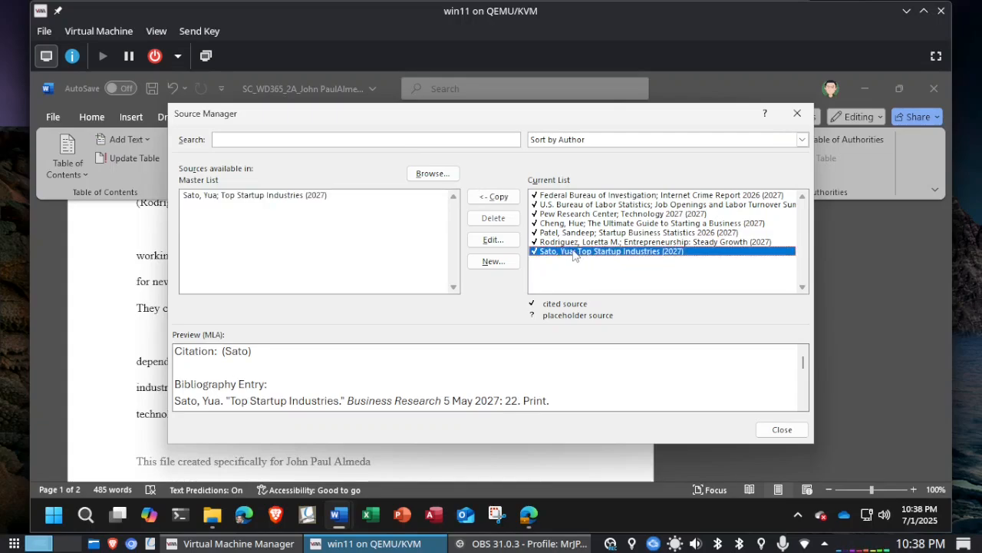
{"action": "left_click", "coordinate": [493, 239]}
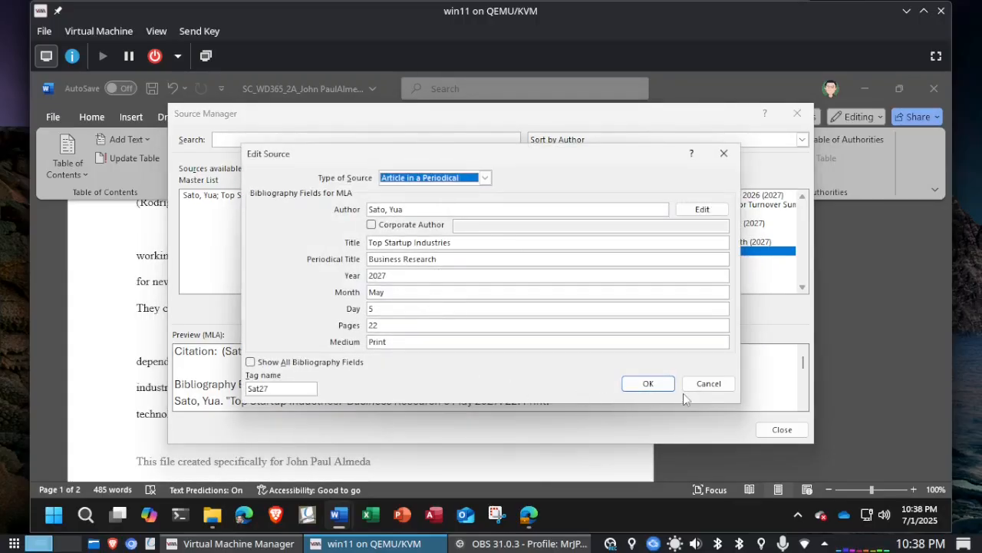
{"action": "left_click", "coordinate": [710, 388]}
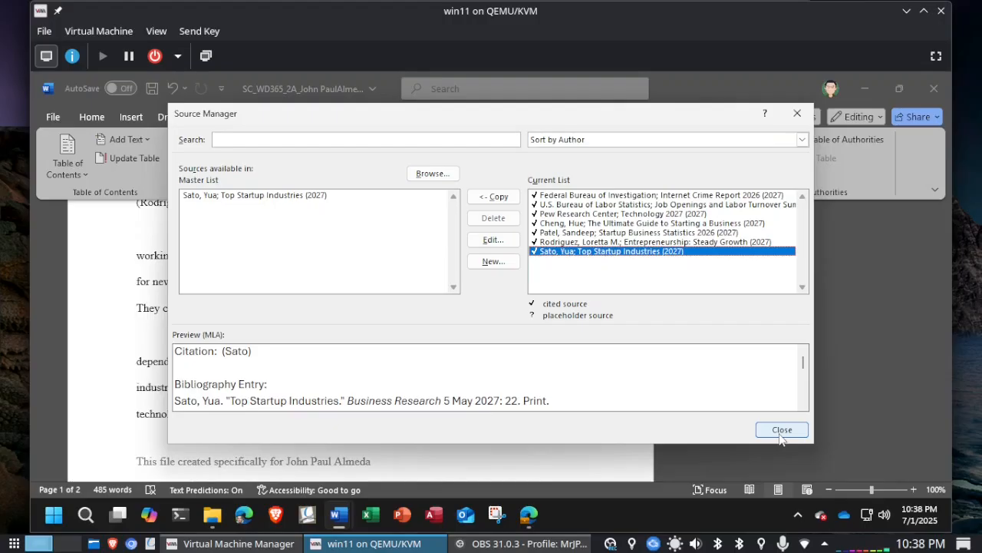
{"action": "left_click", "coordinate": [781, 432]}
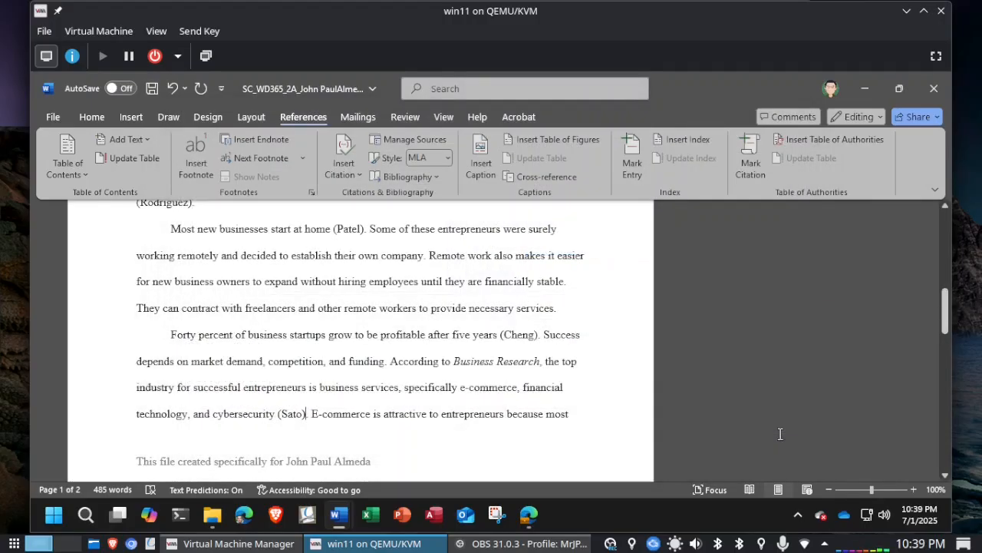
- Read project step 8 in the instructions and find the "Global fintech income" sentence at the end of the paper's fifth body paragraph
{"action": "key", "text": "alt+Tab"}
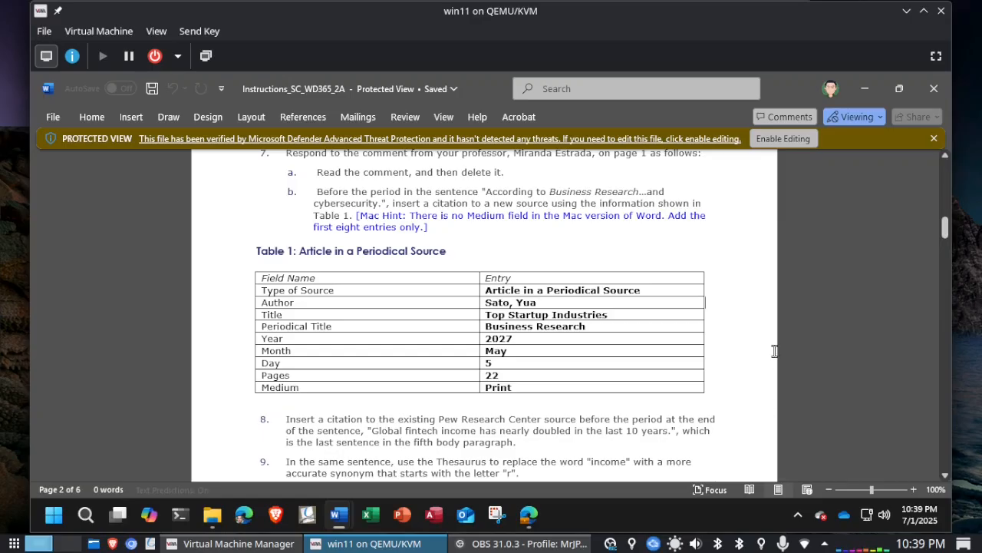
{"action": "scroll", "coordinate": [775, 350], "scroll_direction": "down", "scroll_amount": 5}
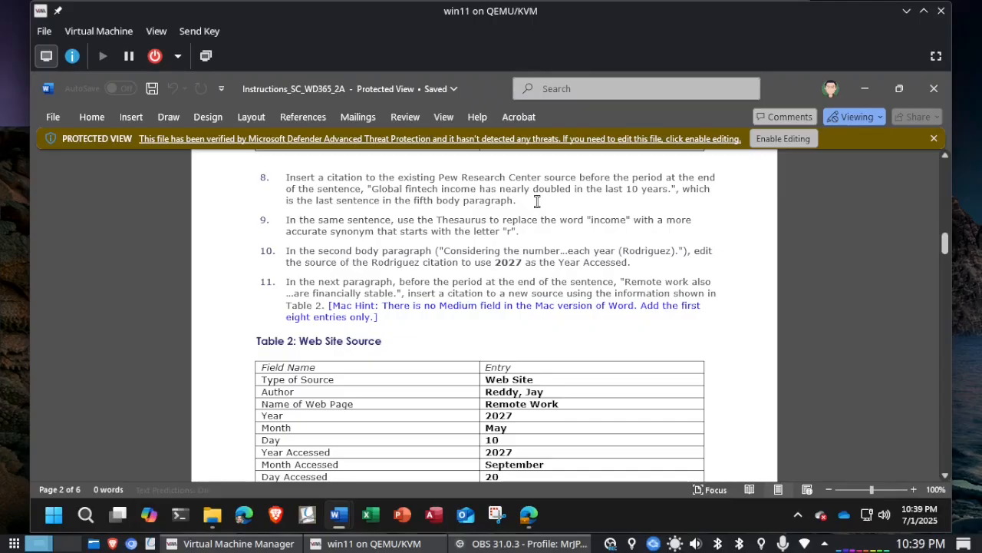
{"action": "key", "text": "alt+Tab"}
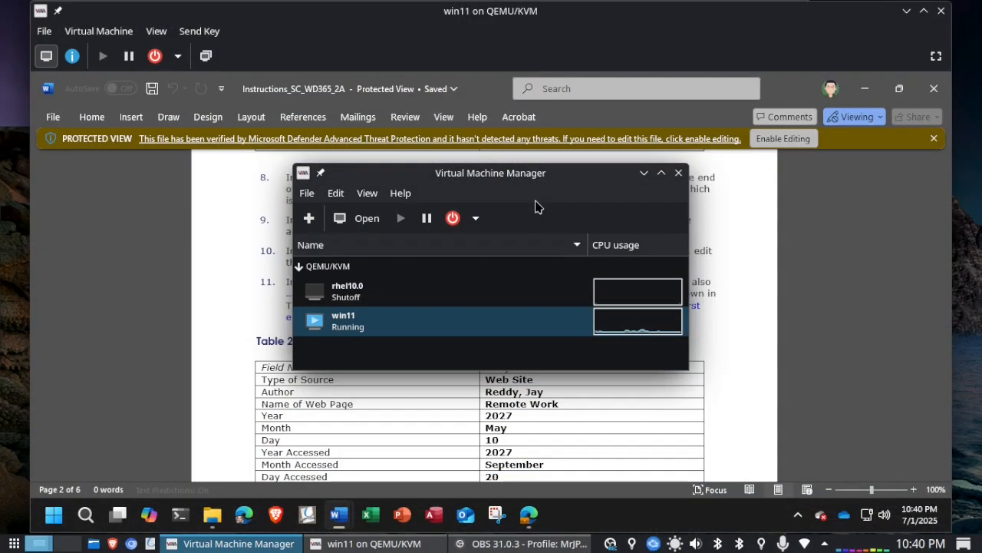
{"action": "left_click", "coordinate": [763, 241]}
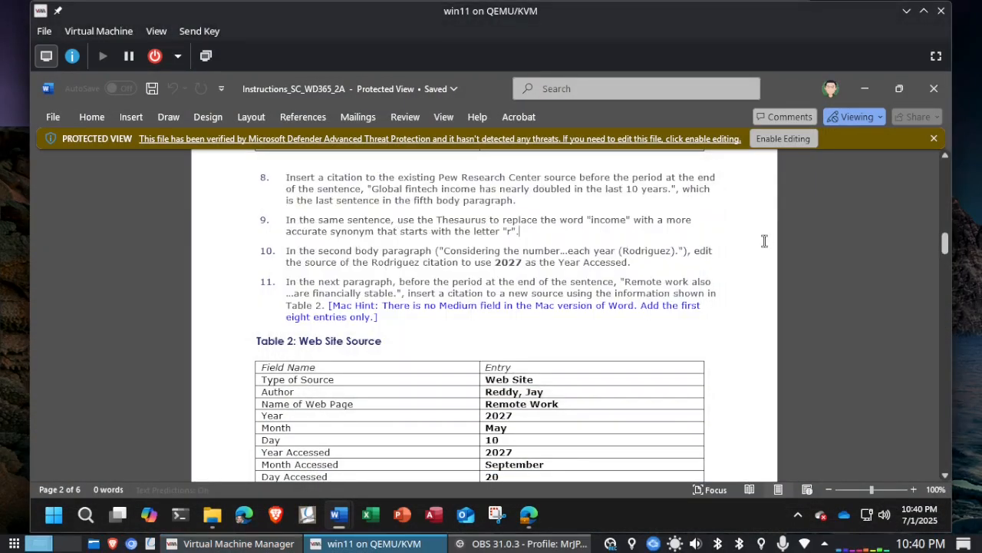
{"action": "key", "text": "alt+Tab"}
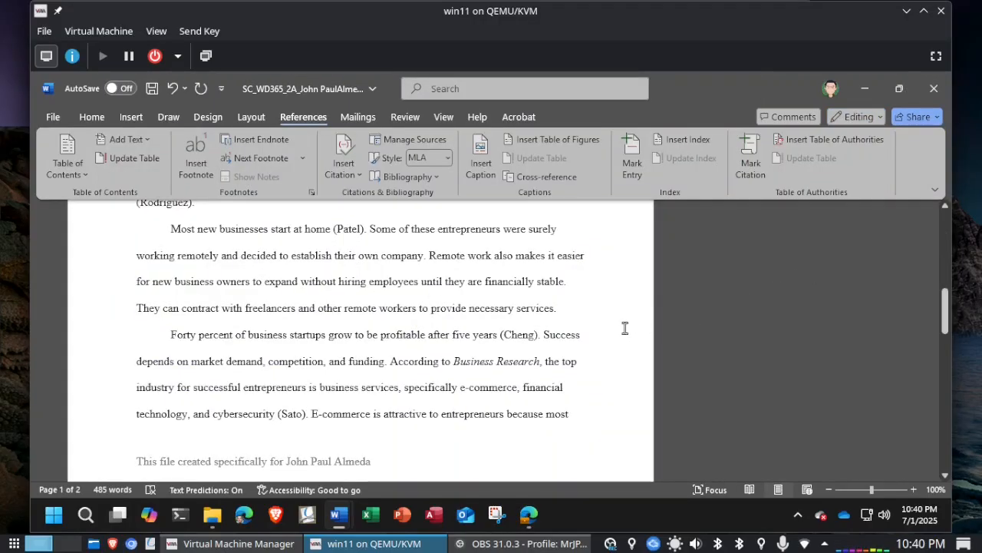
{"action": "scroll", "coordinate": [599, 322], "scroll_direction": "down", "scroll_amount": 5}
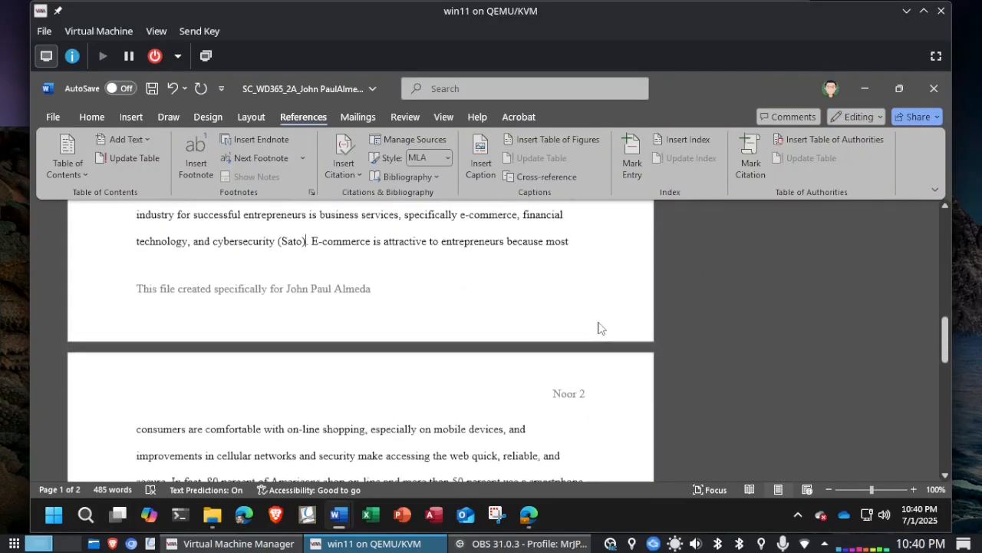
{"action": "scroll", "coordinate": [600, 328], "scroll_direction": "down", "scroll_amount": 3}
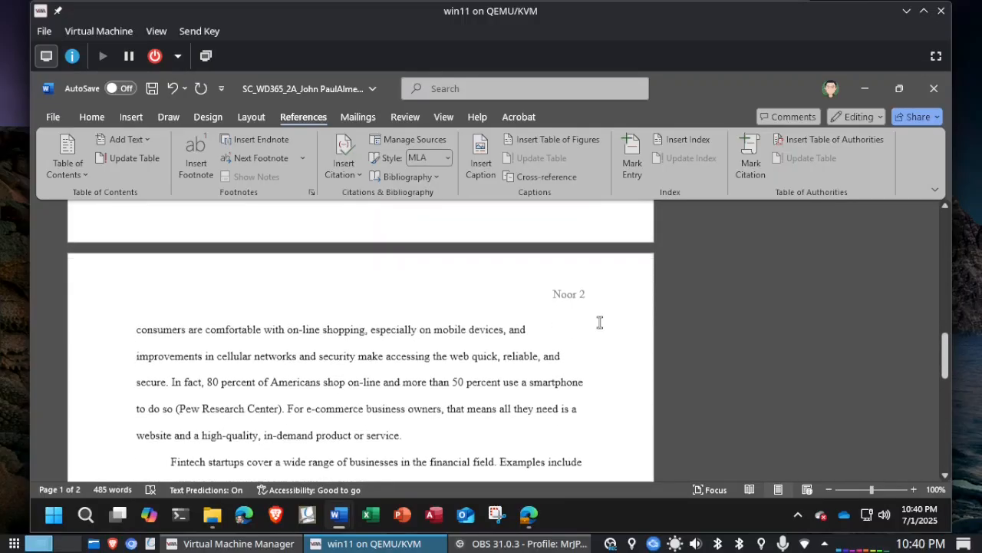
{"action": "scroll", "coordinate": [600, 322], "scroll_direction": "down", "scroll_amount": 3}
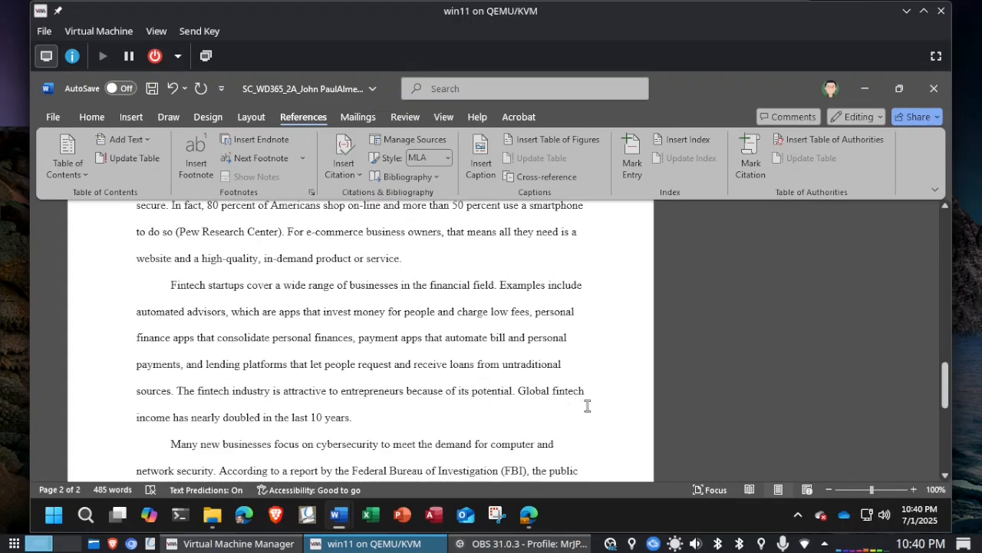
{"action": "key", "text": "alt+Tab"}
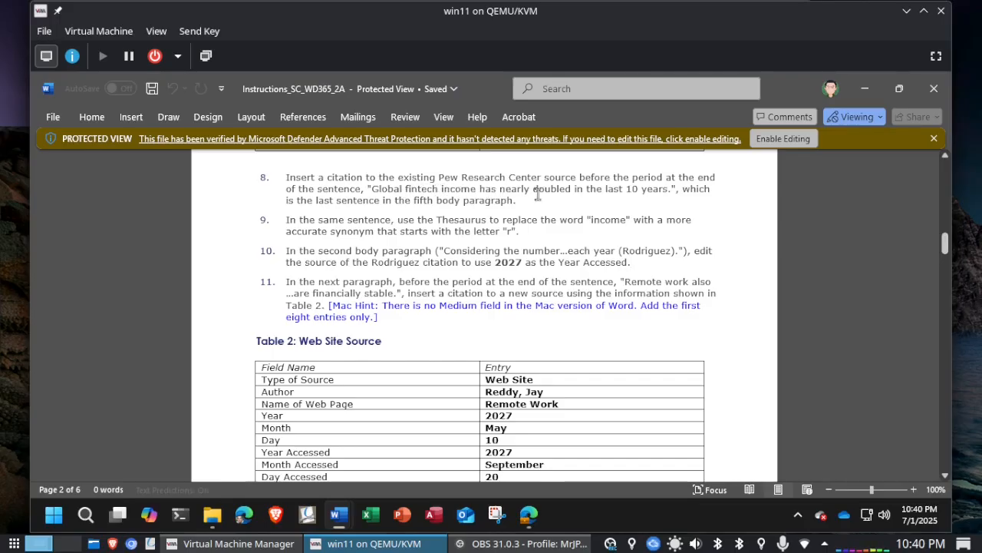
{"action": "key", "text": "alt+Tab"}
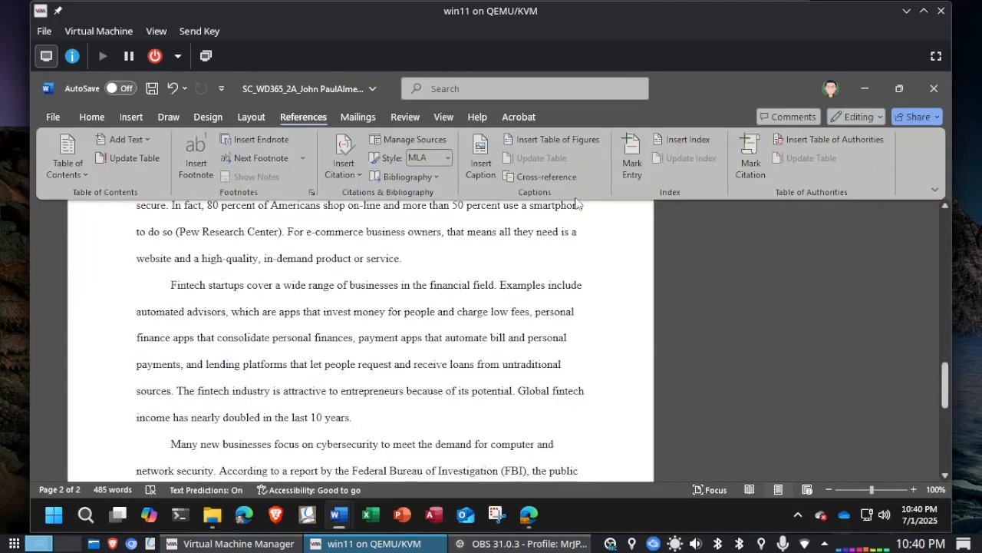
- Insert a citation to the existing Pew Research Center source before the period in the "Global fintech income" sentence
{"action": "left_click", "coordinate": [350, 418]}
{"action": "key", "text": "alt+Tab"}
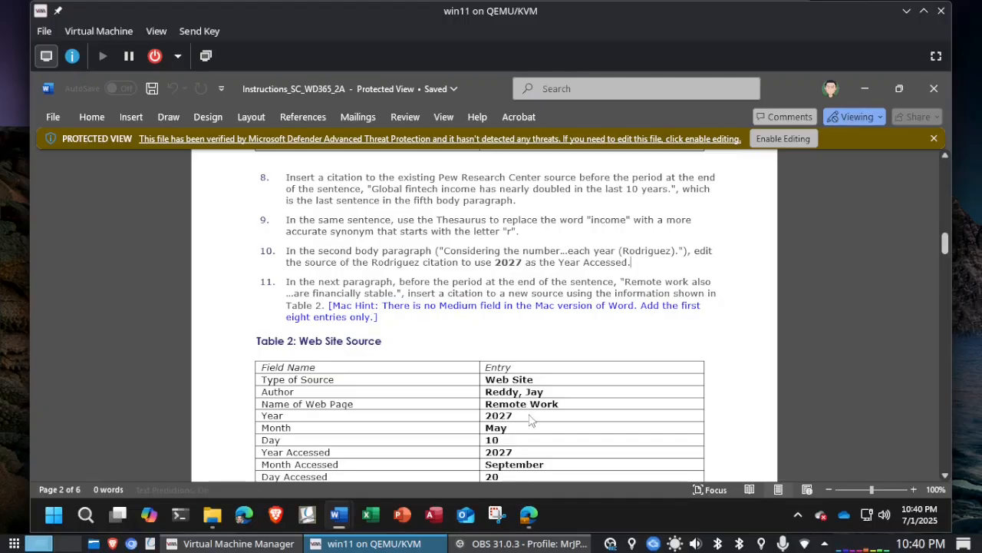
{"action": "key", "text": "alt+Tab"}
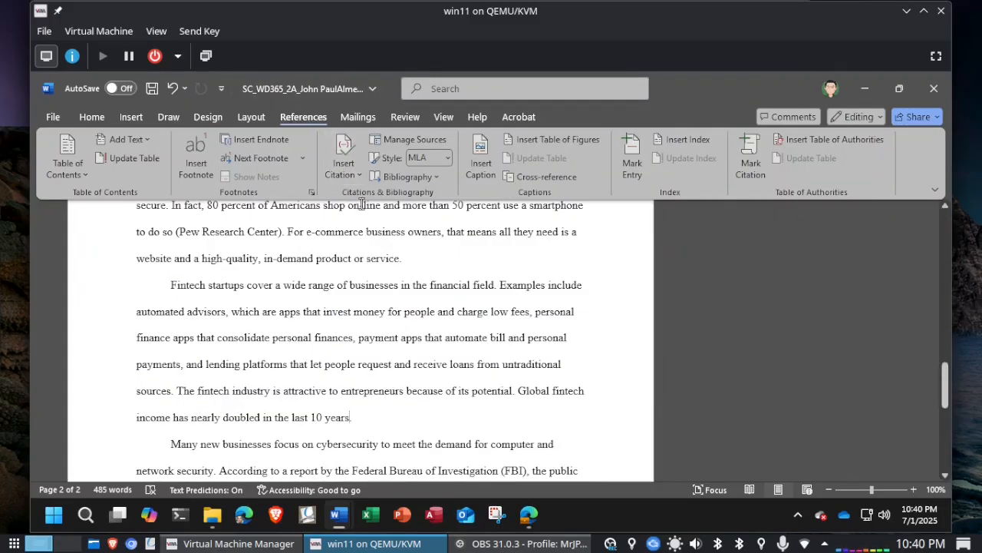
{"action": "left_click", "coordinate": [345, 176]}
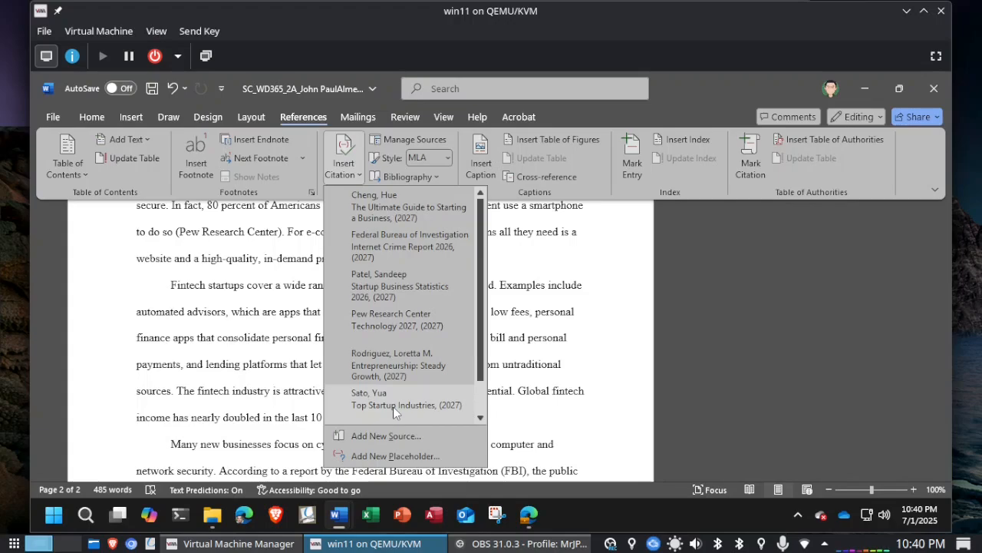
{"action": "left_click", "coordinate": [389, 322]}
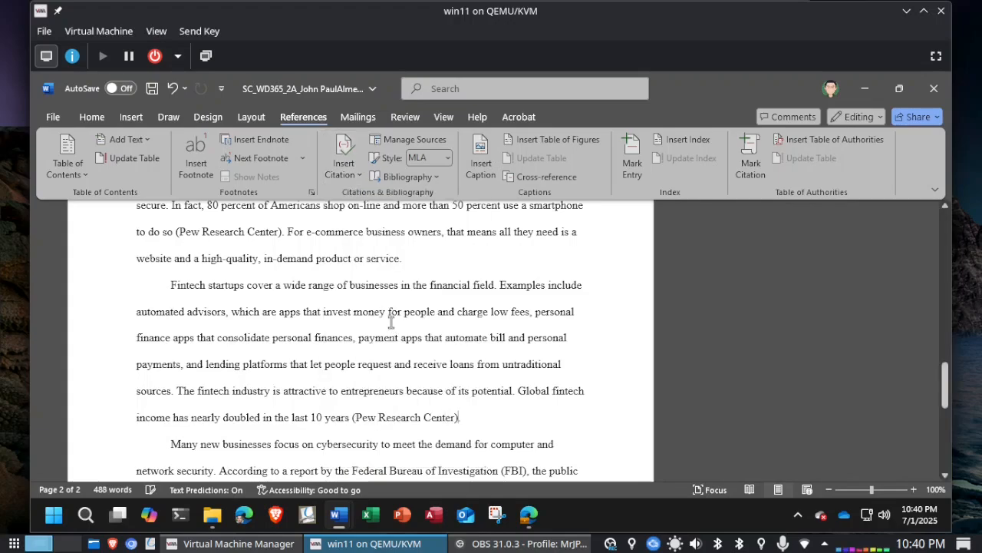
- Consult project step 9 and replace the word "income" in the "Global fintech" sentence with the synonym "revenue"
{"action": "key", "text": "alt+Tab"}
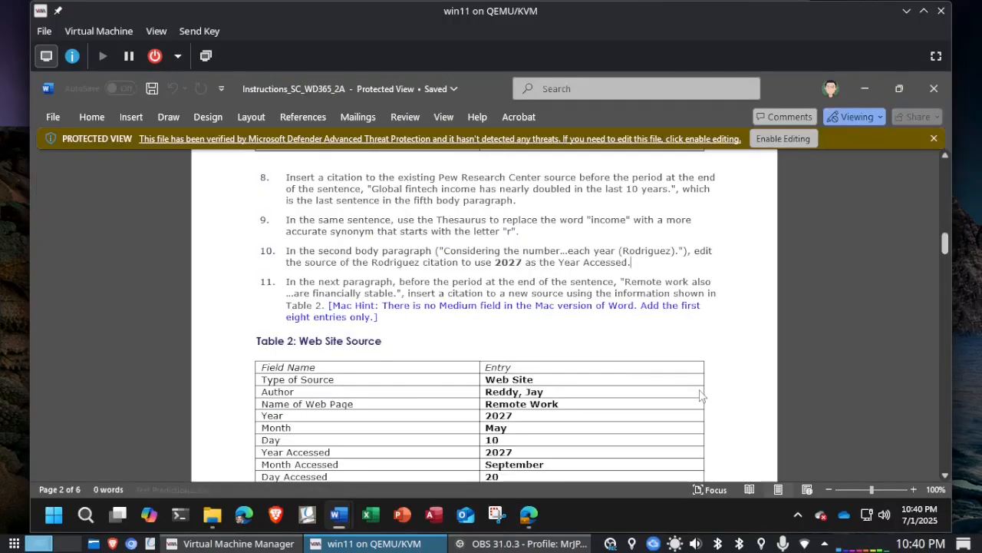
{"action": "scroll", "coordinate": [794, 318], "scroll_direction": "down", "scroll_amount": 1}
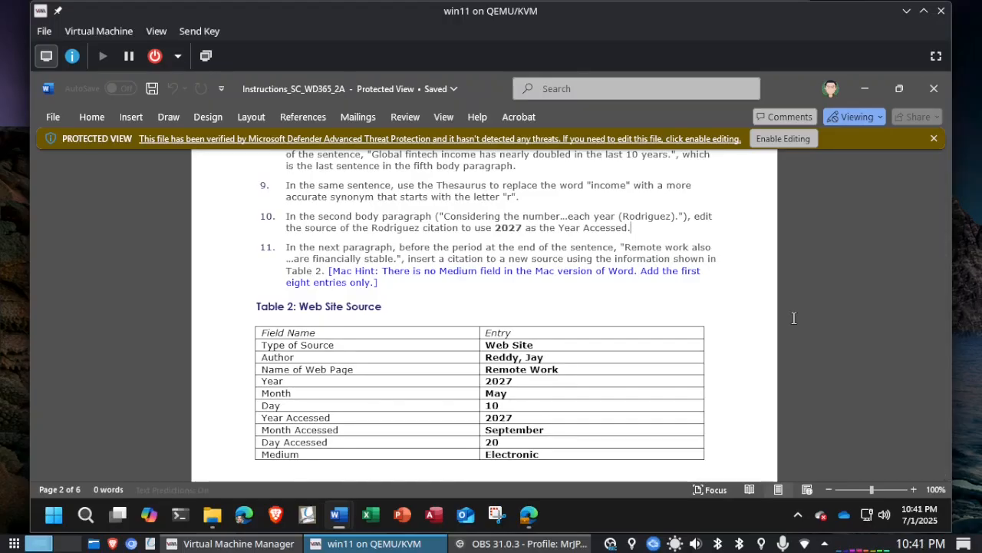
{"action": "key", "text": "alt+Tab"}
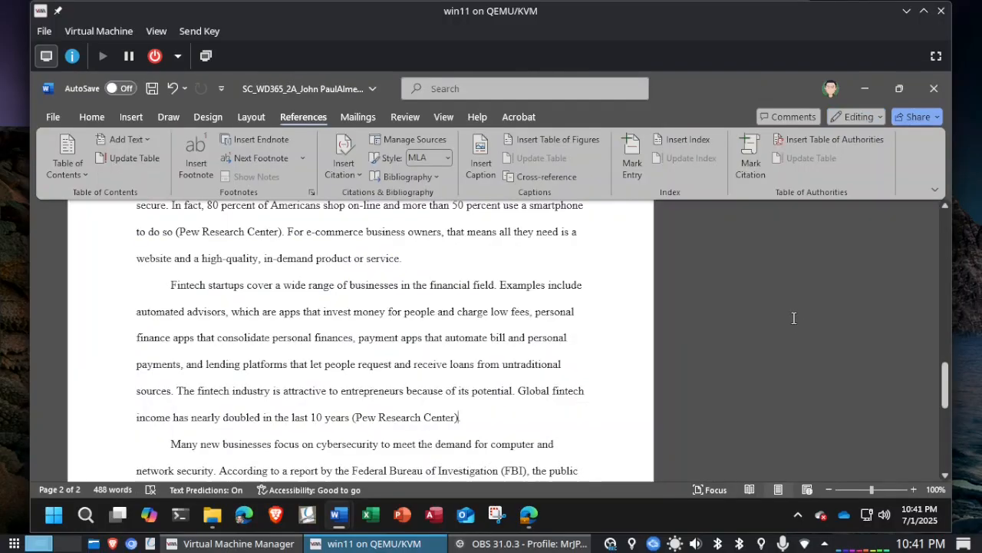
{"action": "double_click", "coordinate": [147, 418]}
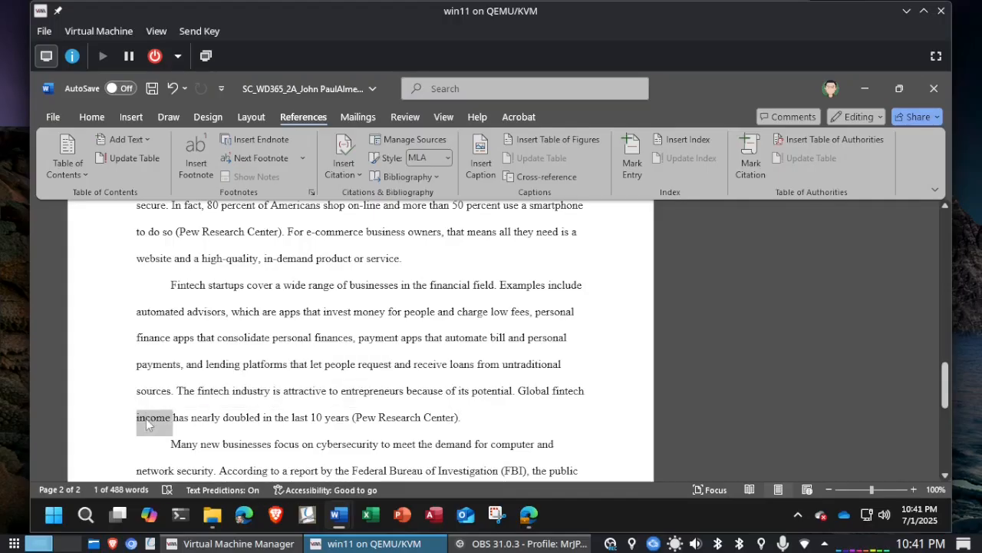
{"action": "right_click", "coordinate": [147, 422]}
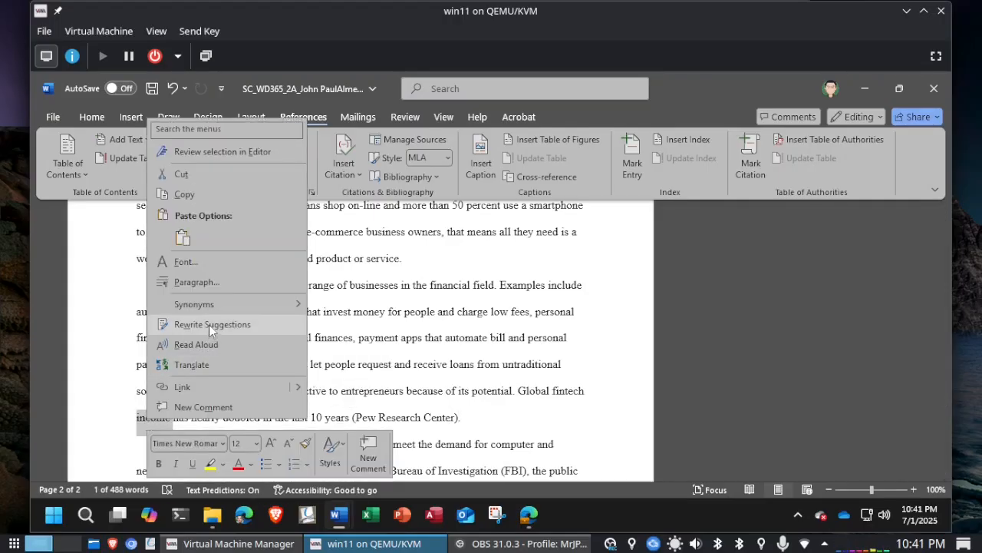
{"action": "mouse_move", "coordinate": [225, 305]}
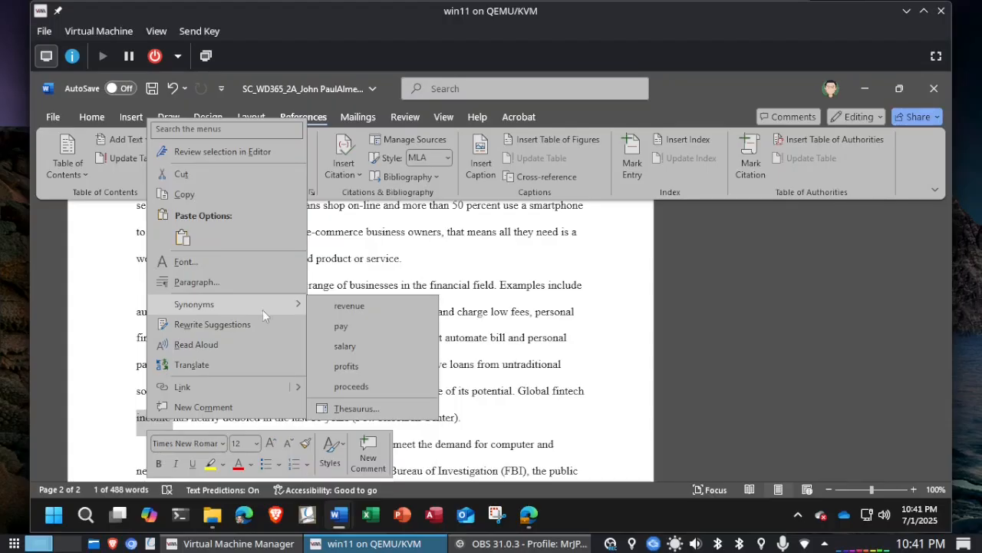
{"action": "left_click", "coordinate": [347, 306]}
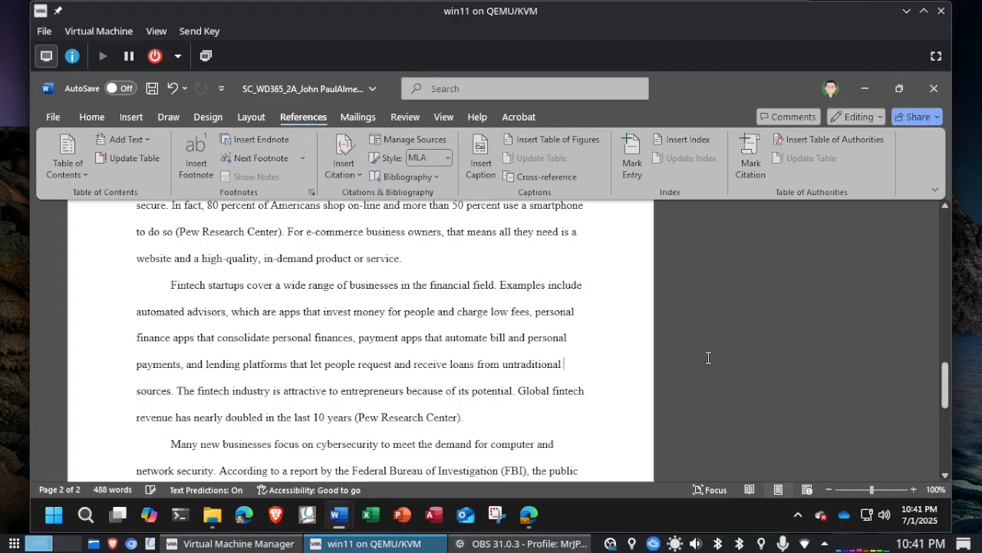
- Read project step 10 in the instructions and find the citation that ends the paper's second body paragraph
{"action": "key", "text": "alt+Tab"}
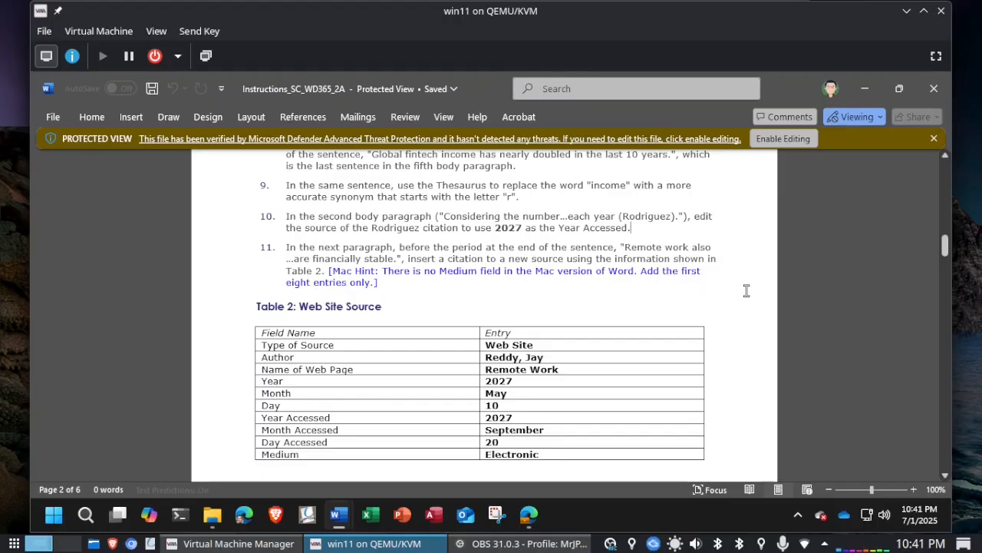
{"action": "left_click", "coordinate": [831, 310]}
{"action": "key", "text": "alt+Tab"}
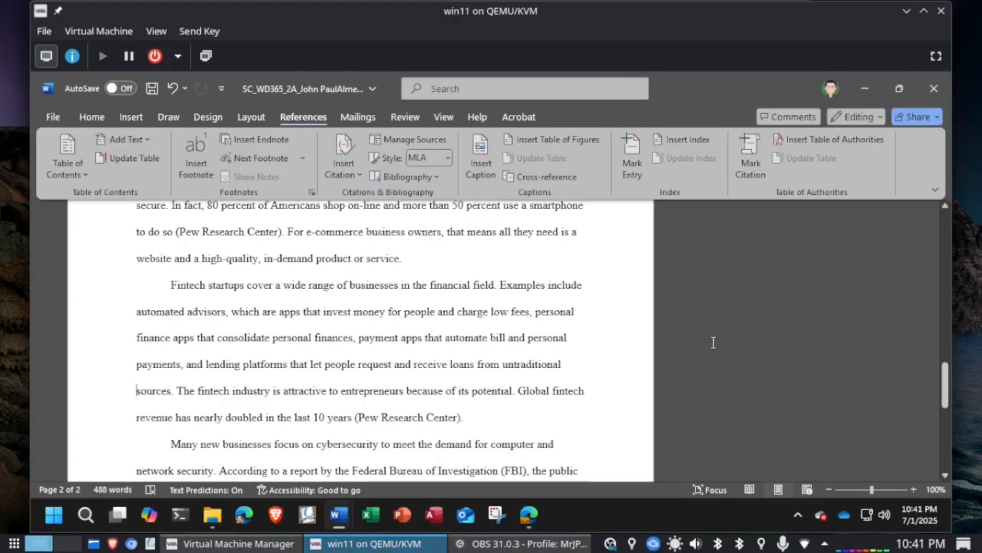
{"action": "key", "text": "alt+Tab"}
{"action": "key", "text": "alt+Tab"}
{"action": "scroll", "coordinate": [733, 335], "scroll_direction": "up", "scroll_amount": 6}
{"action": "scroll", "coordinate": [753, 327], "scroll_direction": "up", "scroll_amount": 4}
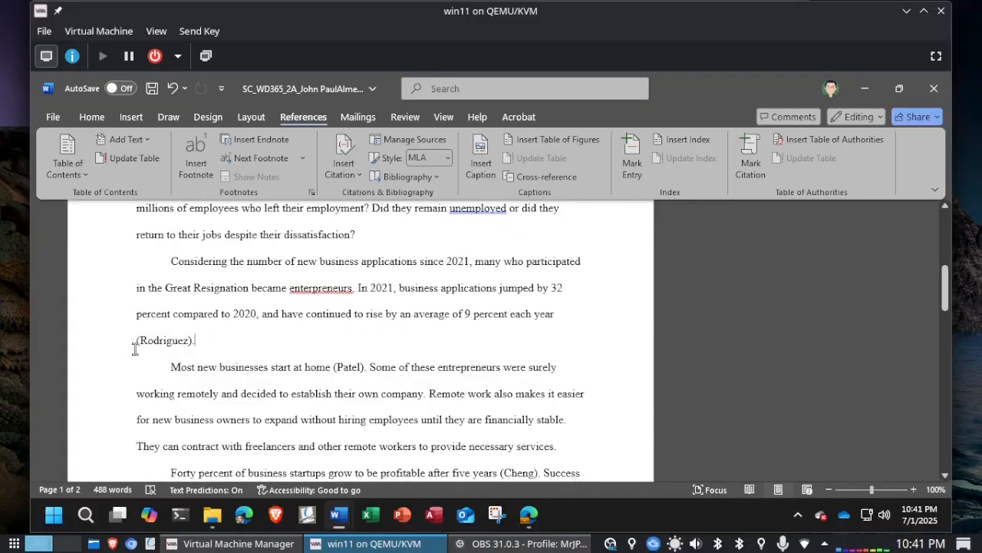
{"action": "key", "text": "alt+Tab"}
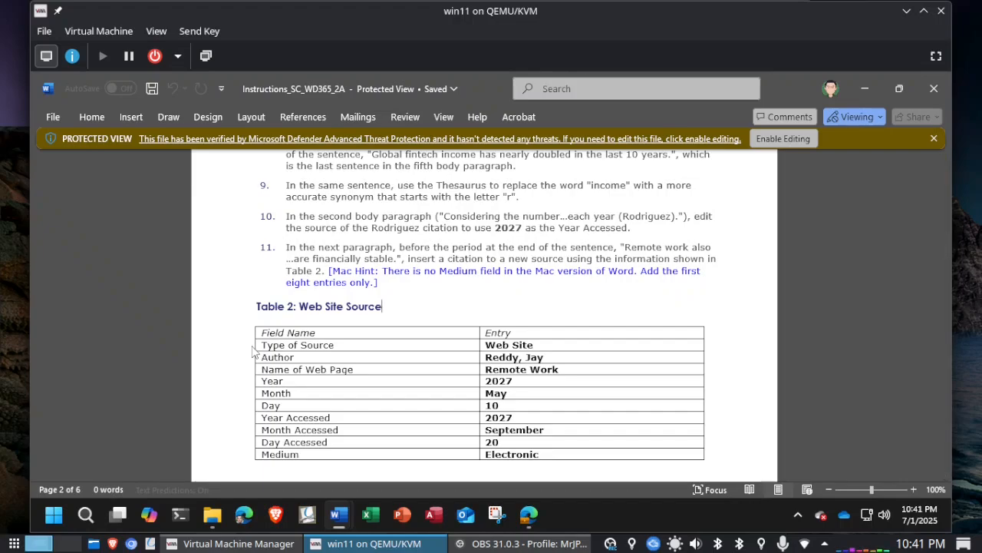
{"action": "key", "text": "alt+Tab"}
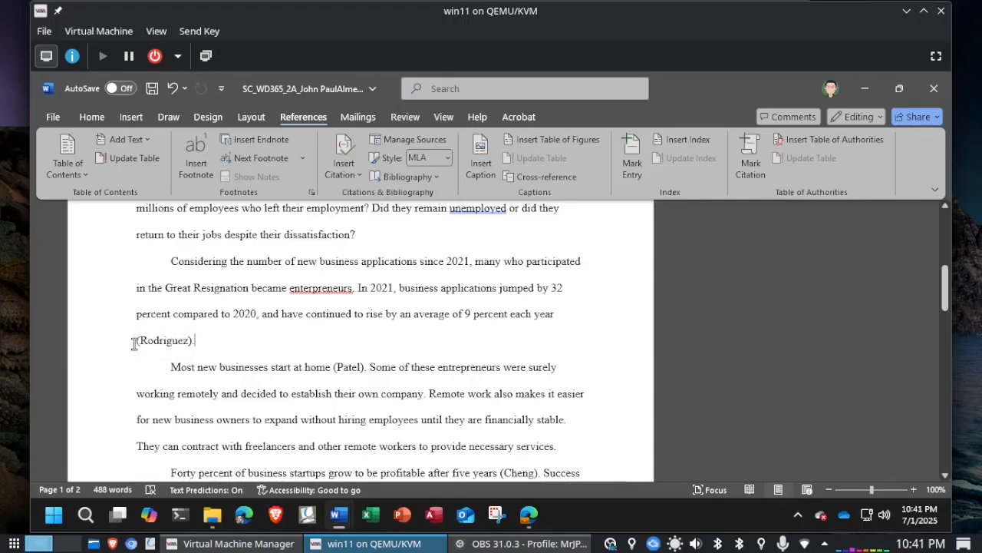
- Edit the source of the citation ending the second body paragraph to use 2027 as the Year Accessed, and save the paper
{"action": "left_click", "coordinate": [185, 346]}
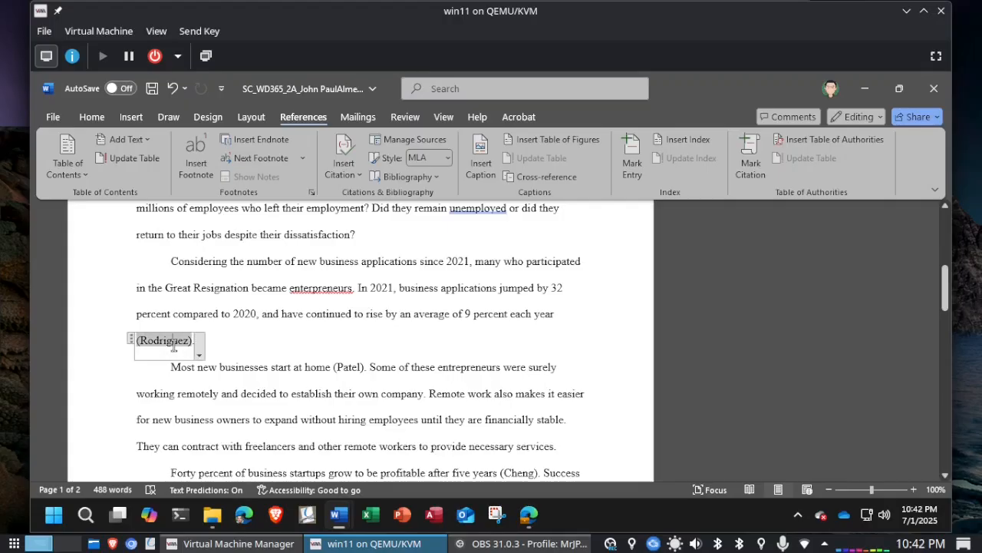
{"action": "left_click", "coordinate": [200, 353]}
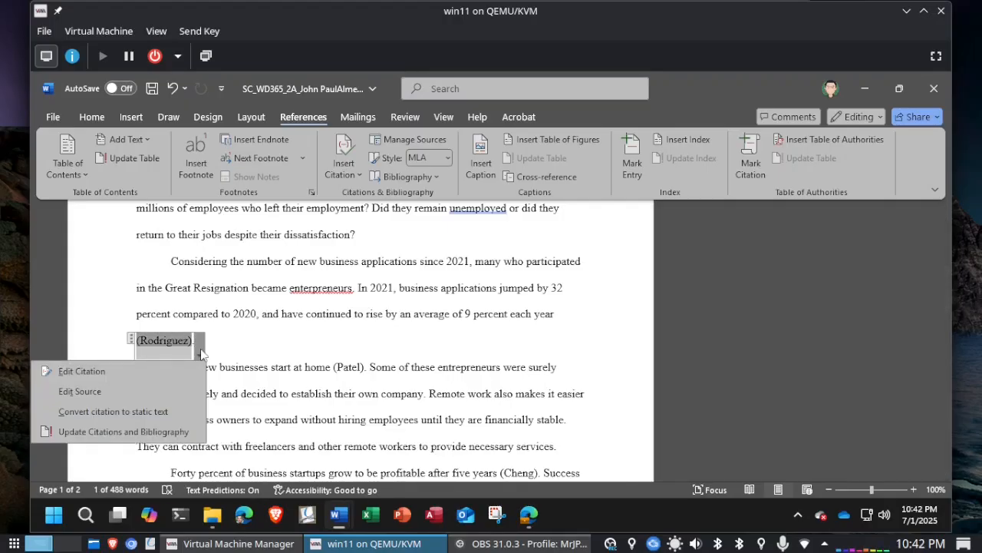
{"action": "left_click", "coordinate": [154, 391]}
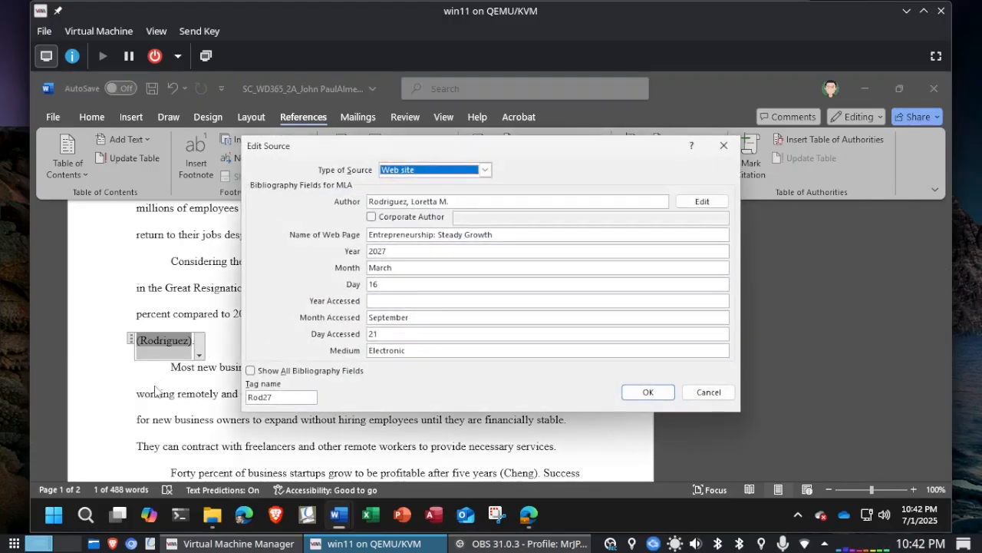
{"action": "left_click", "coordinate": [394, 299]}
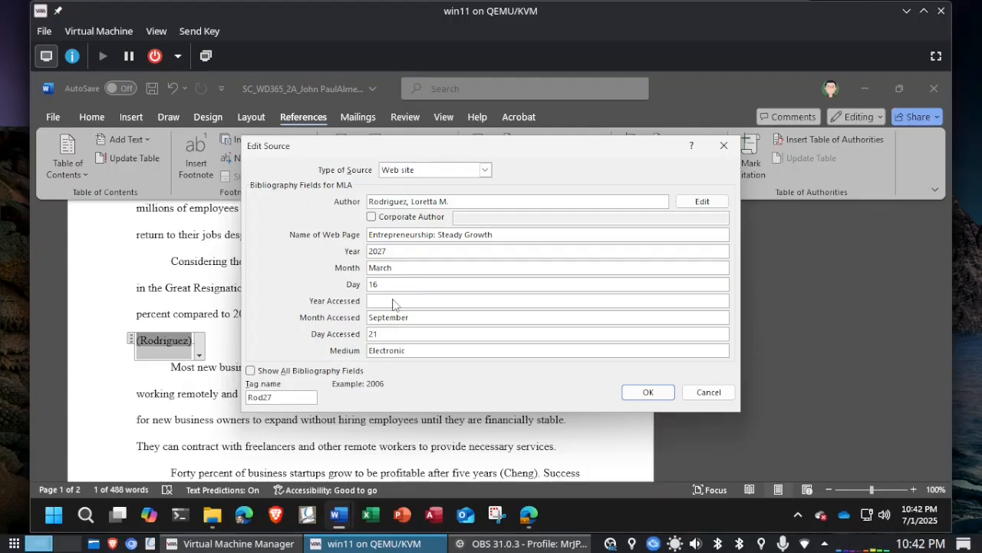
{"action": "type", "text": "2027"}
{"action": "left_click", "coordinate": [651, 392]}
{"action": "key", "text": "alt+Tab"}
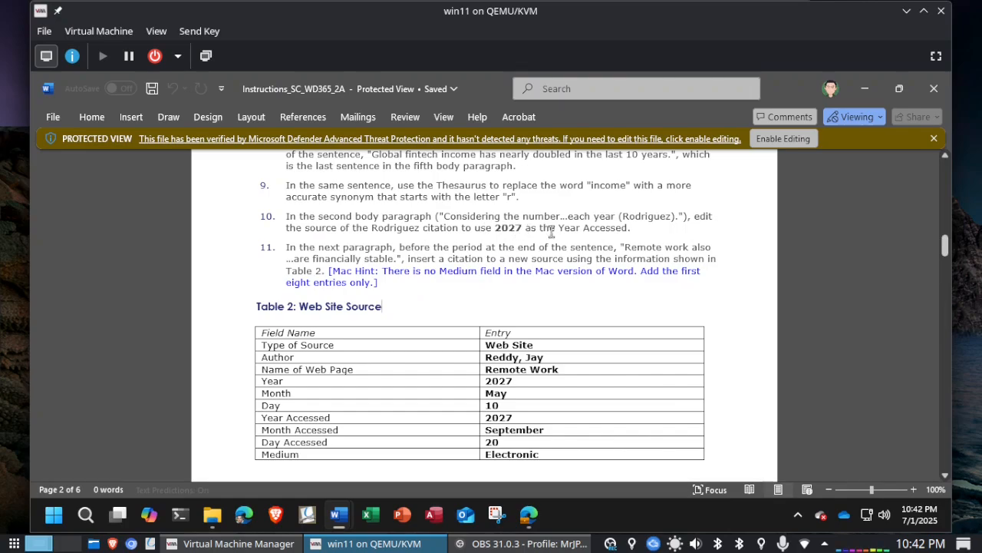
{"action": "key", "text": "alt+Tab"}
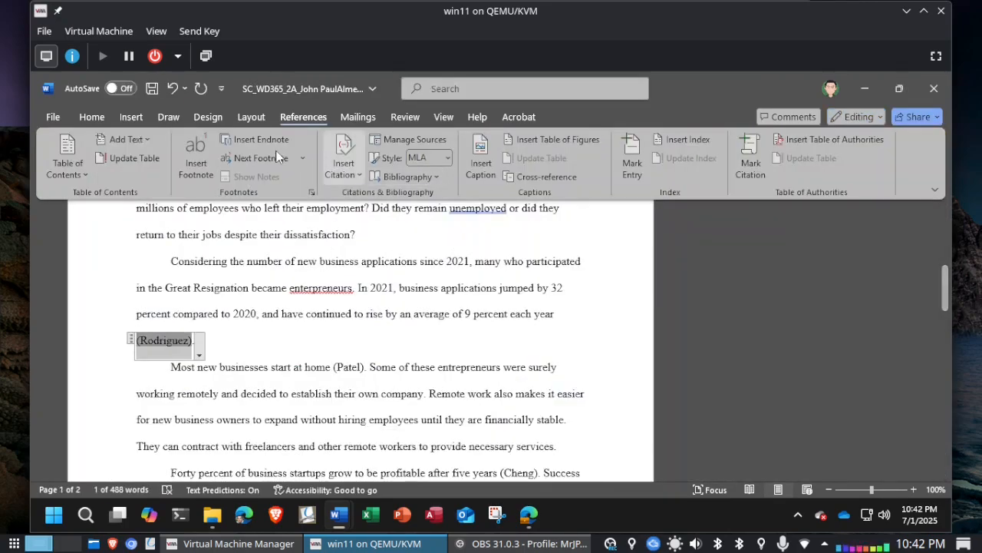
{"action": "left_click", "coordinate": [152, 88]}
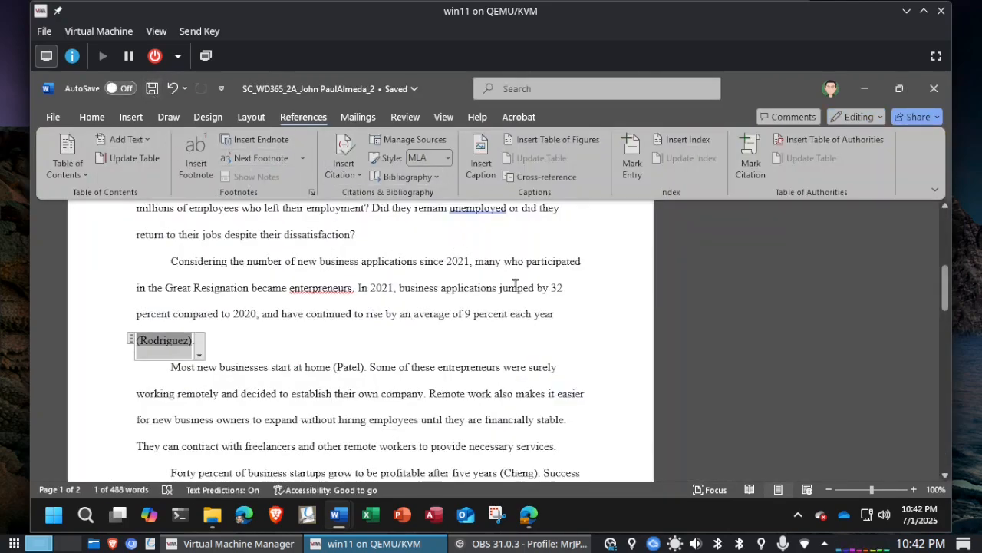
- Consult project step 11 with Table 2, and place the insertion point before the period after "financially stable" in the third body paragraph
{"action": "key", "text": "alt+Tab"}
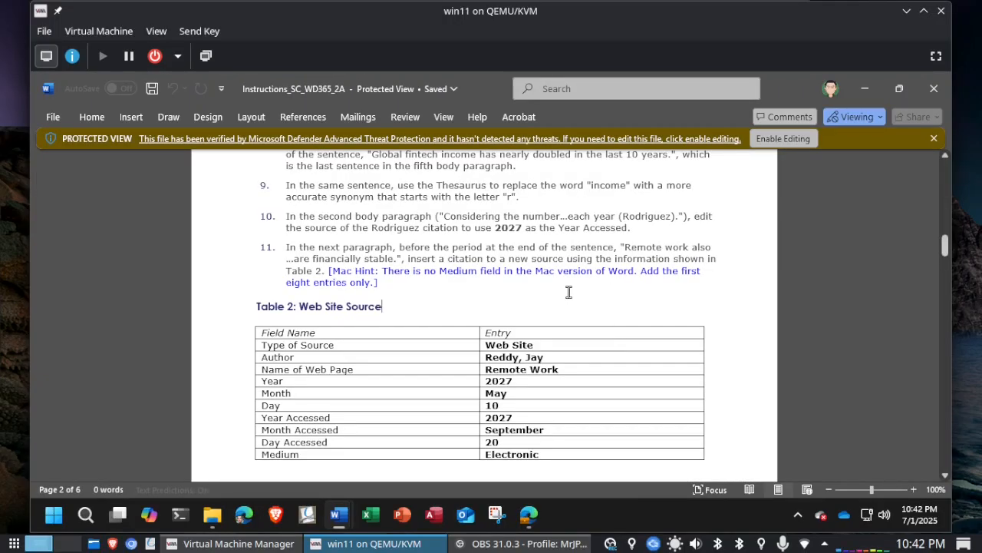
{"action": "scroll", "coordinate": [569, 292], "scroll_direction": "down", "scroll_amount": 1}
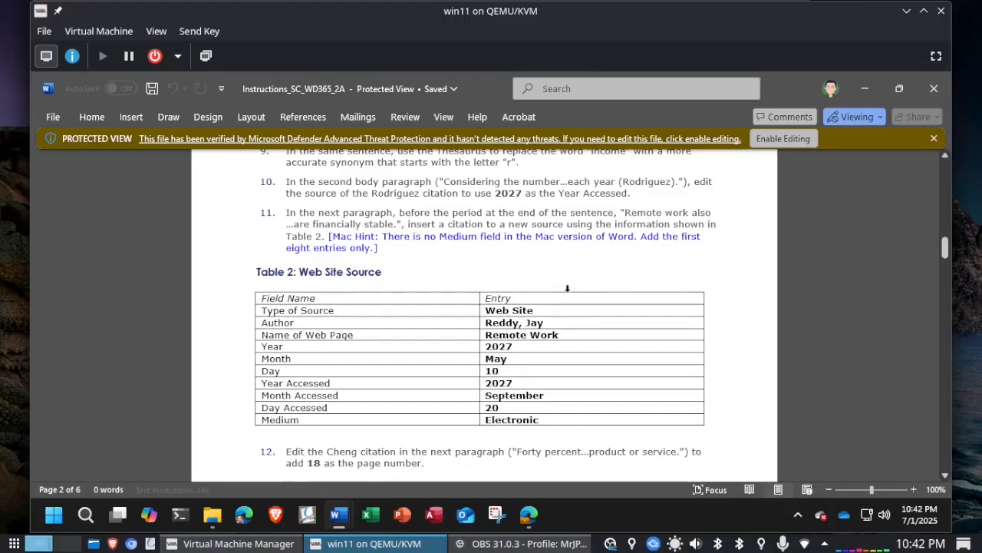
{"action": "scroll", "coordinate": [567, 288], "scroll_direction": "down", "scroll_amount": 1}
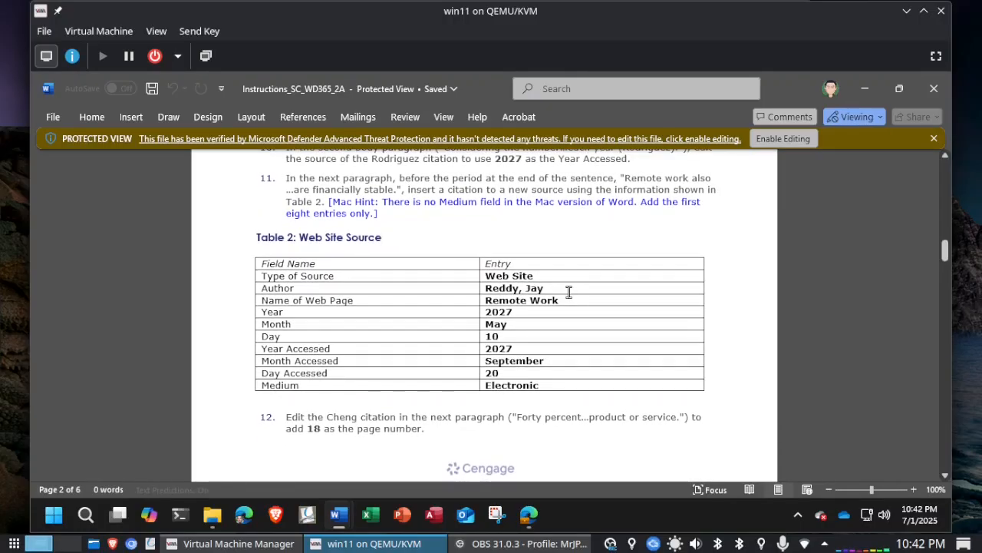
{"action": "scroll", "coordinate": [568, 292], "scroll_direction": "down", "scroll_amount": 1}
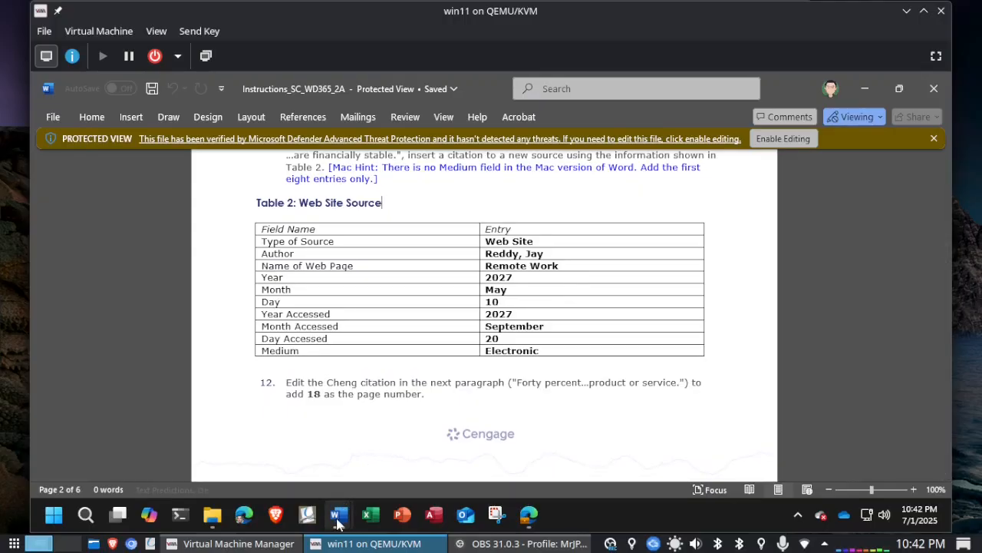
{"action": "mouse_move", "coordinate": [337, 521]}
{"action": "left_click", "coordinate": [418, 458]}
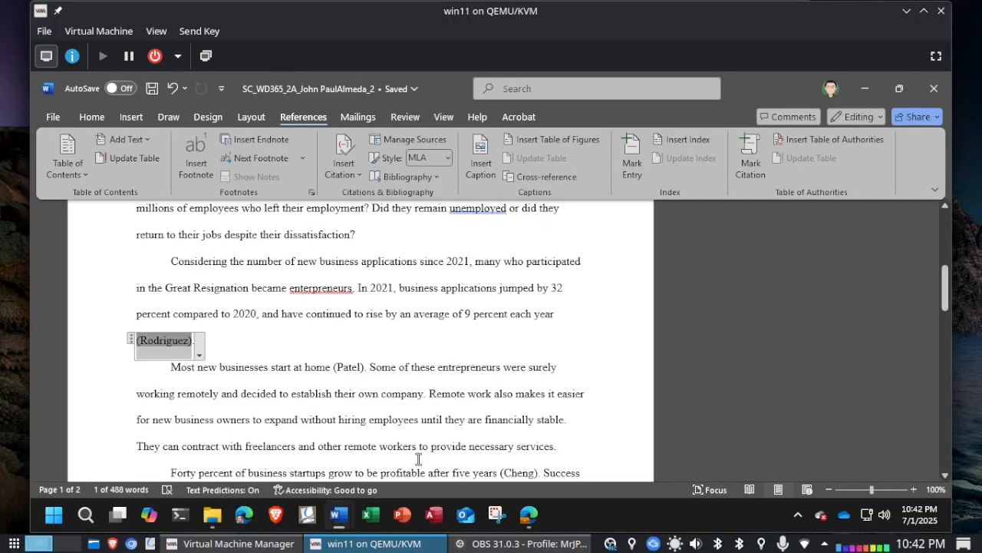
{"action": "left_click", "coordinate": [565, 420]}
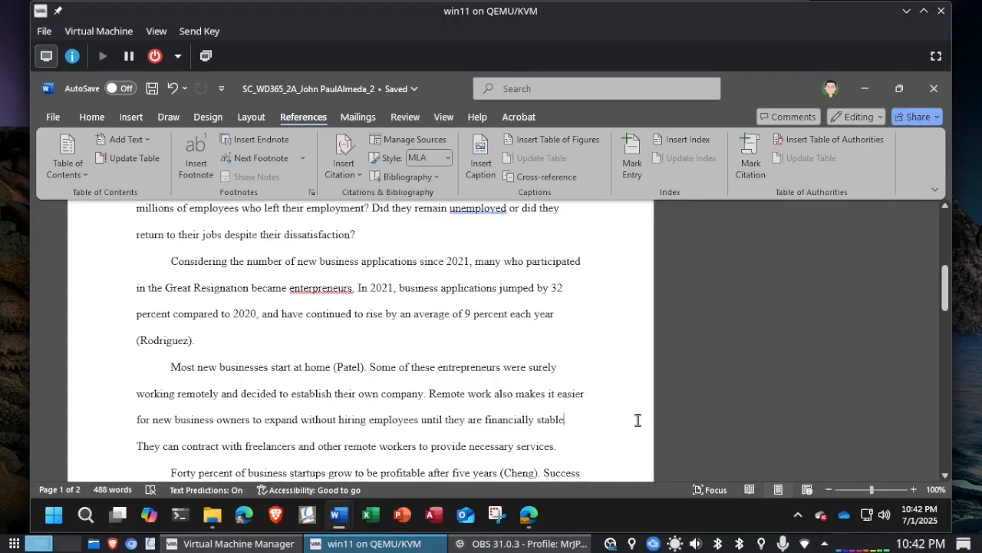
{"action": "key", "text": "alt+Tab"}
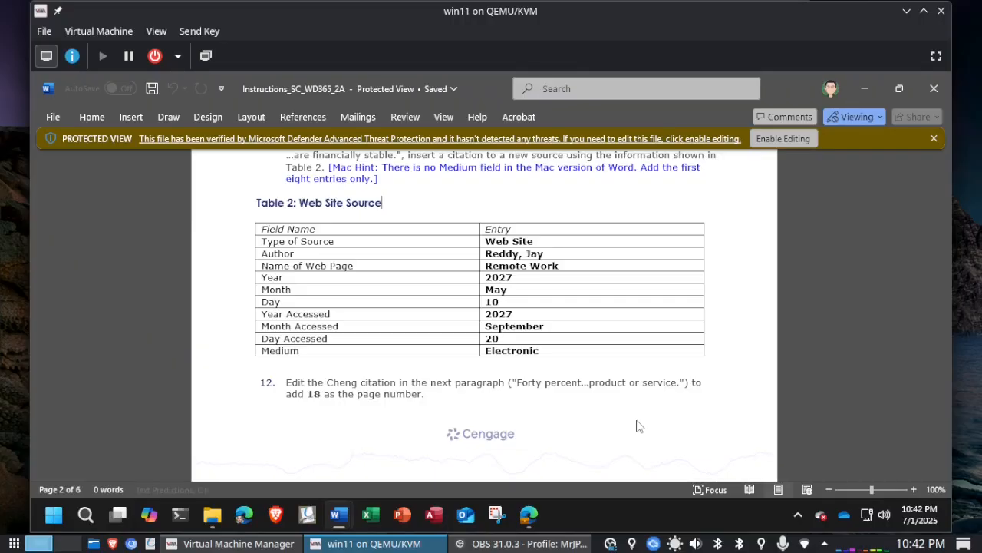
{"action": "scroll", "coordinate": [640, 426], "scroll_direction": "down", "scroll_amount": 1}
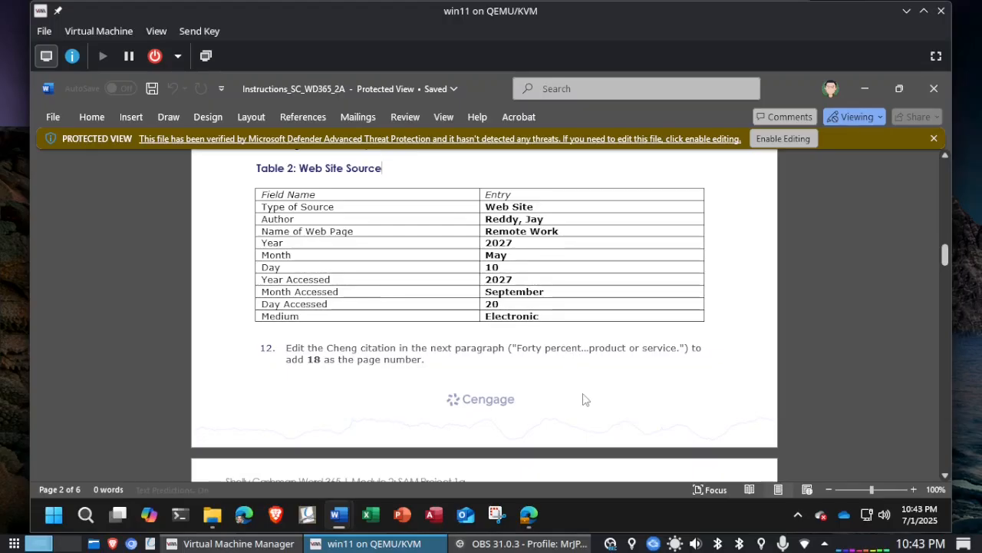
{"action": "key", "text": "alt+Tab"}
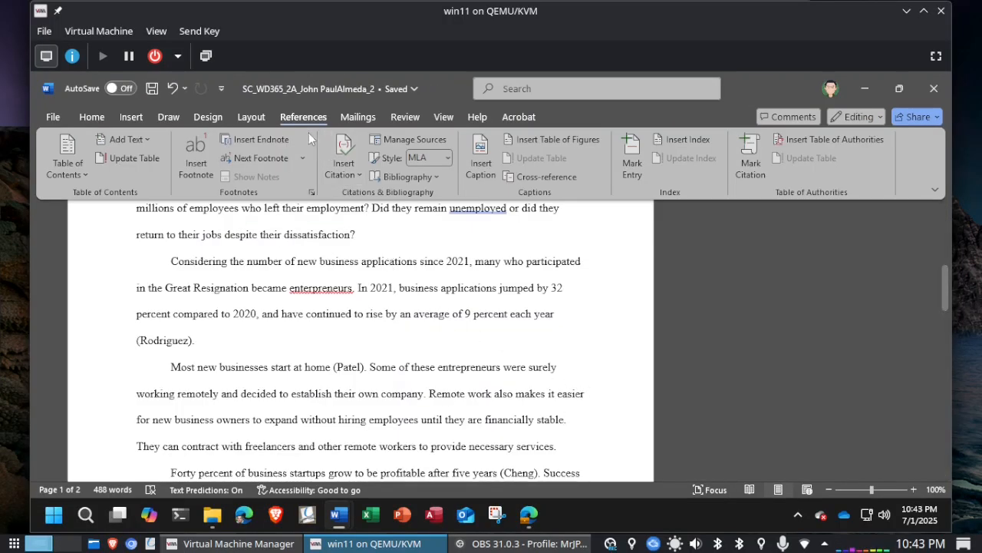
- Start a citation to a new source after "financially stable" and set its source type to Web site
{"action": "left_click", "coordinate": [343, 171]}
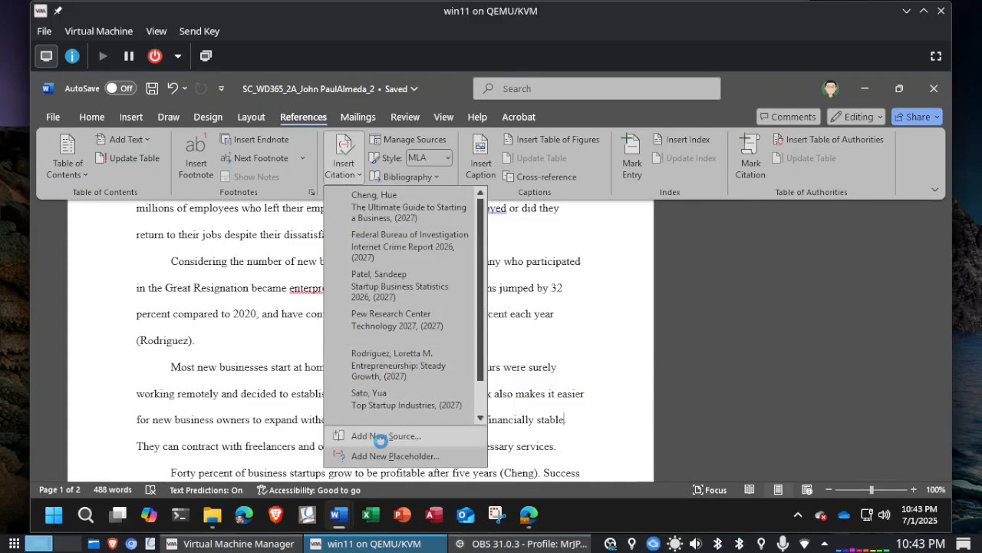
{"action": "left_click", "coordinate": [383, 437]}
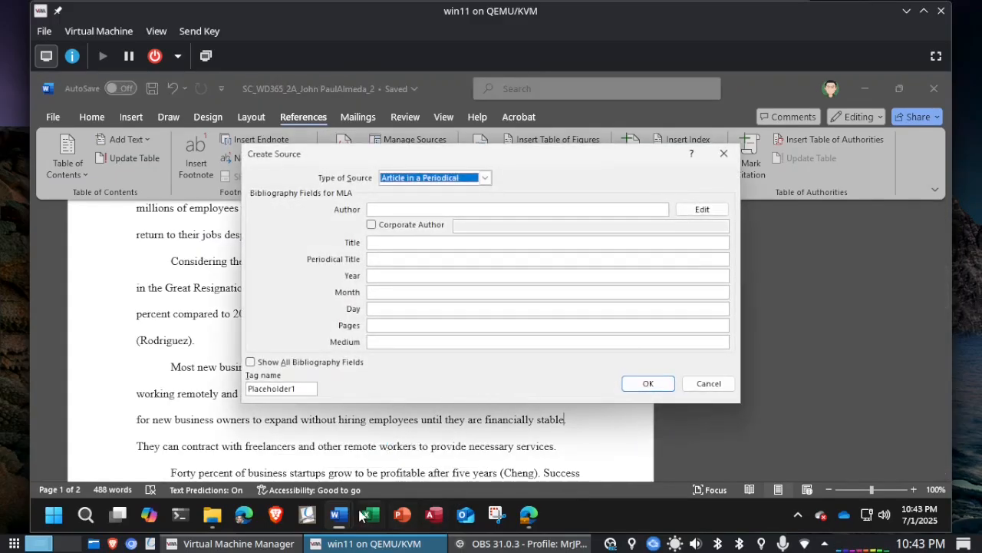
{"action": "mouse_move", "coordinate": [336, 510]}
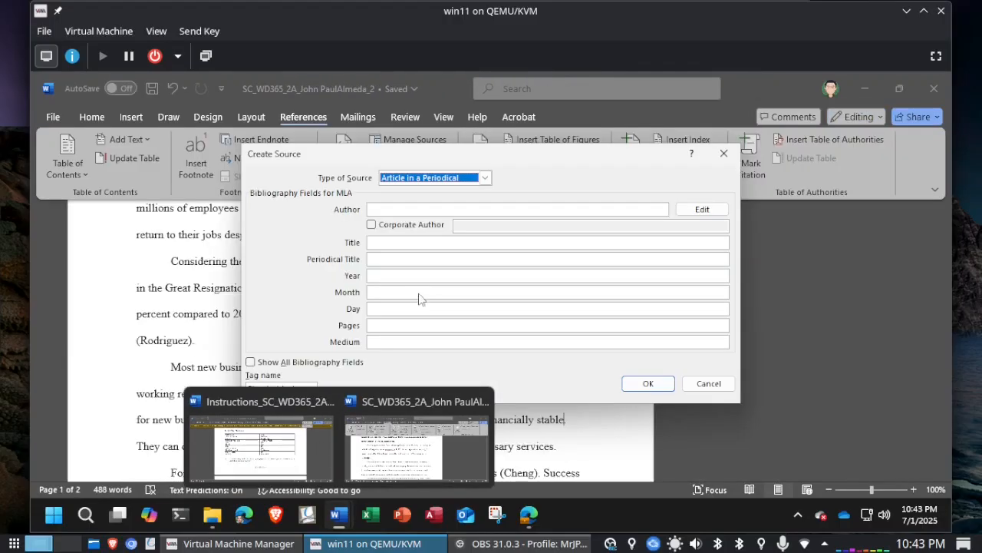
{"action": "left_click", "coordinate": [485, 178]}
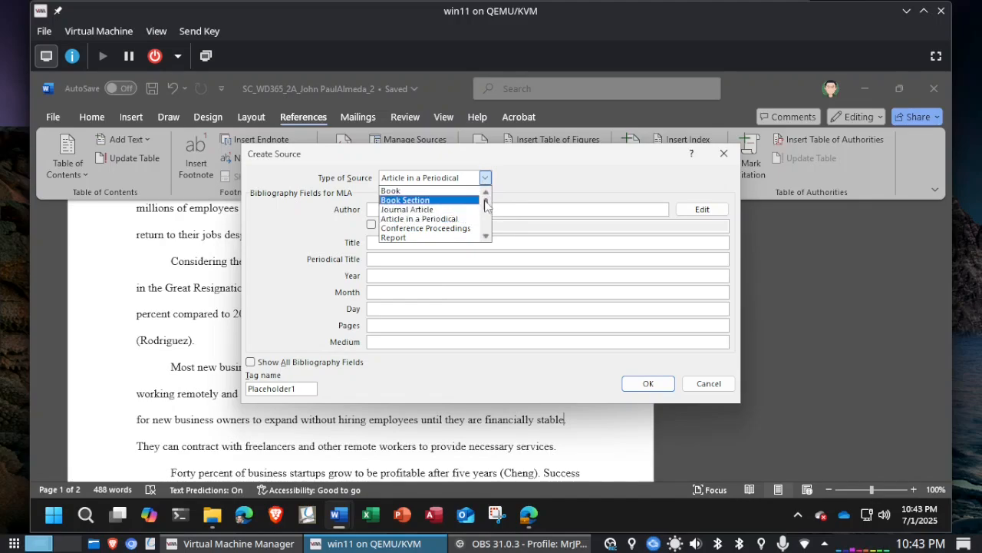
{"action": "left_click_drag", "start_coordinate": [485, 203], "coordinate": [485, 213]}
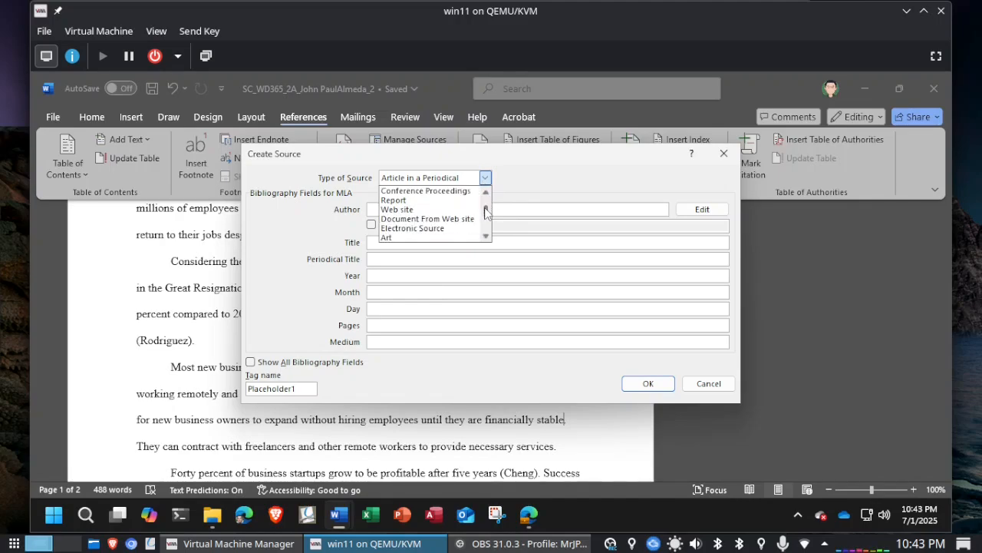
{"action": "left_click", "coordinate": [427, 210]}
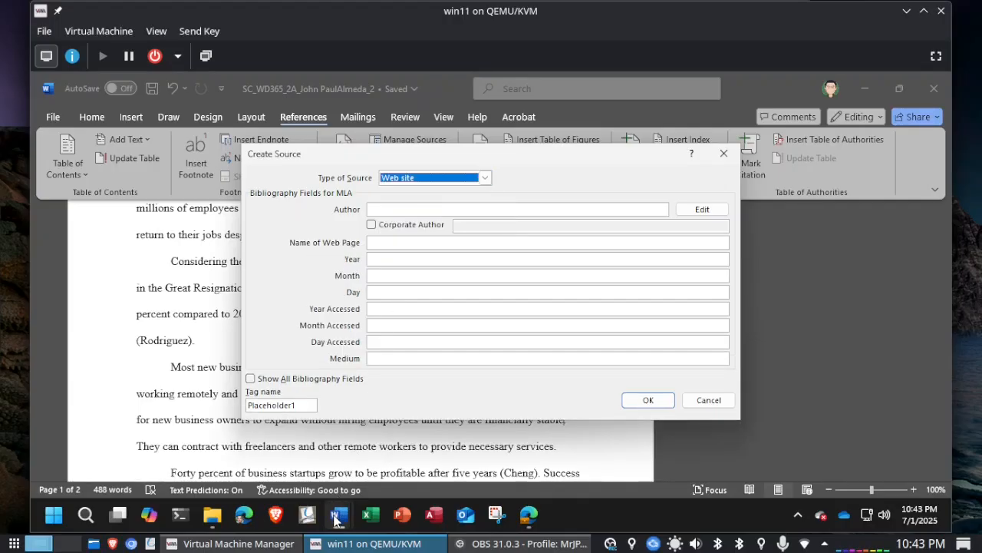
- Insert the citation with the Table 2 author, web page Remote Work, date May 10, 2027, access date September 20, 2027, and medium Electronic
{"action": "mouse_move", "coordinate": [336, 520]}
{"action": "left_click", "coordinate": [300, 460]}
{"action": "left_click", "coordinate": [416, 209]}
{"action": "type", "text": "Reddy, Jay"}
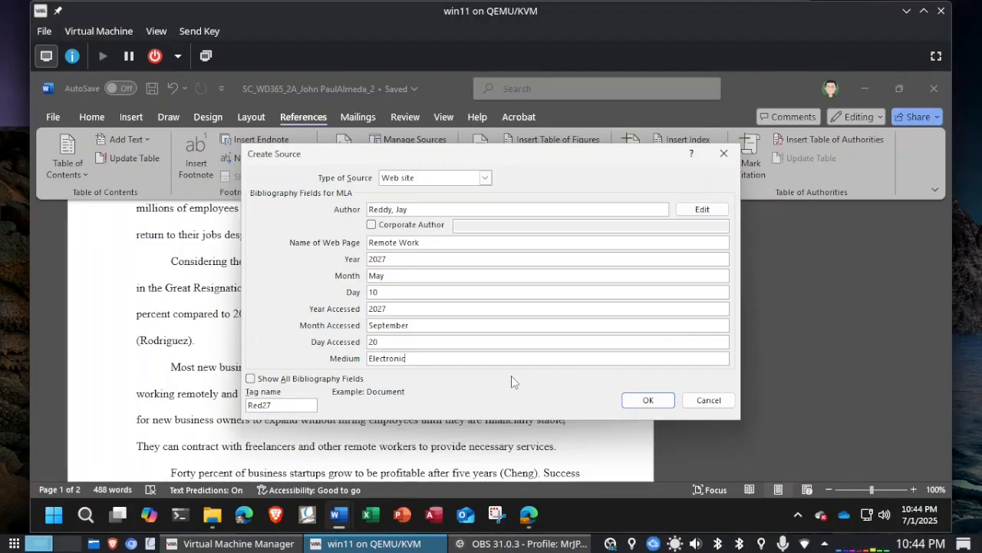
{"action": "left_click_drag", "start_coordinate": [455, 356], "coordinate": [349, 363]}
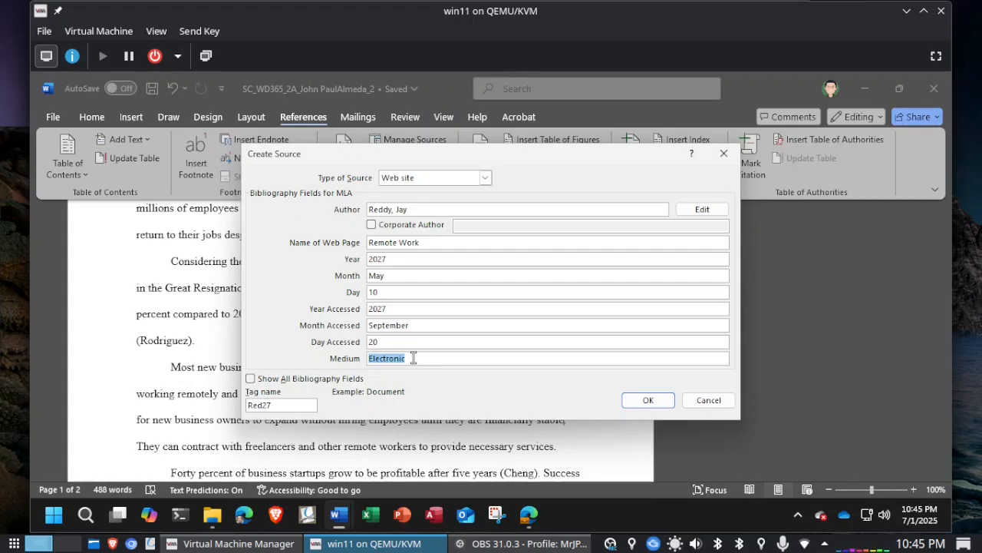
{"action": "left_click", "coordinate": [648, 401]}
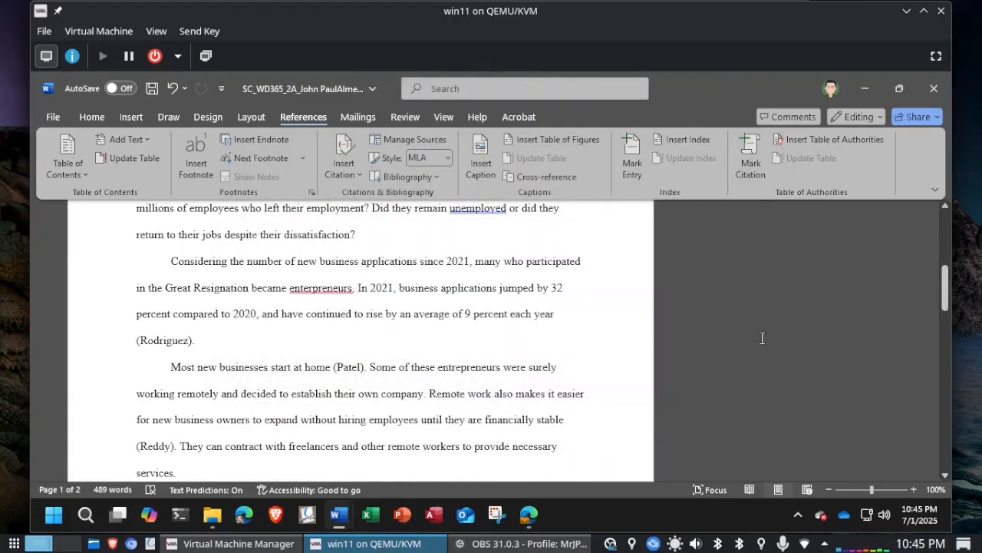
- Read project step 12 in the instructions and find the citation in the paper's "Forty percent of business startups" sentence
{"action": "left_click", "coordinate": [758, 340]}
{"action": "key", "text": "alt+Tab"}
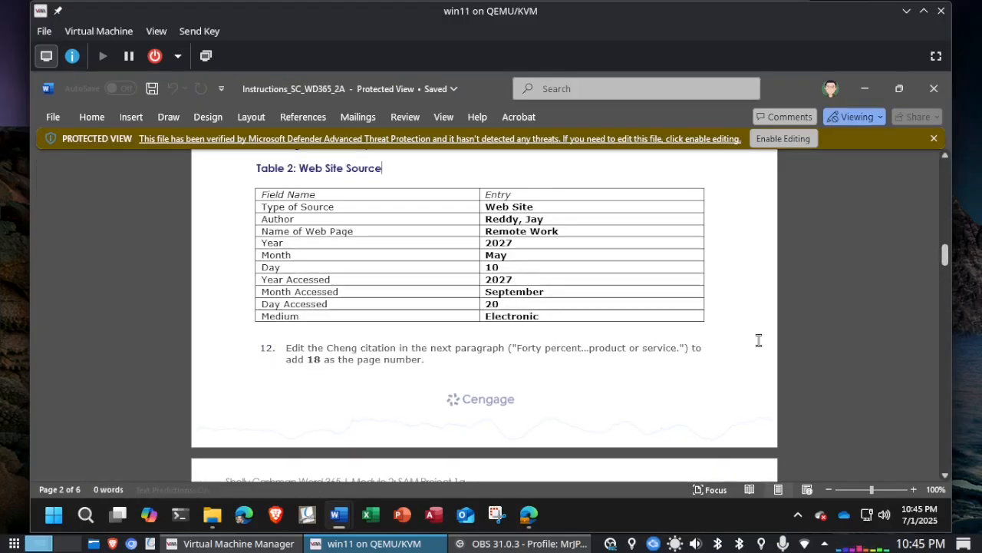
{"action": "scroll", "coordinate": [758, 340], "scroll_direction": "down", "scroll_amount": 3}
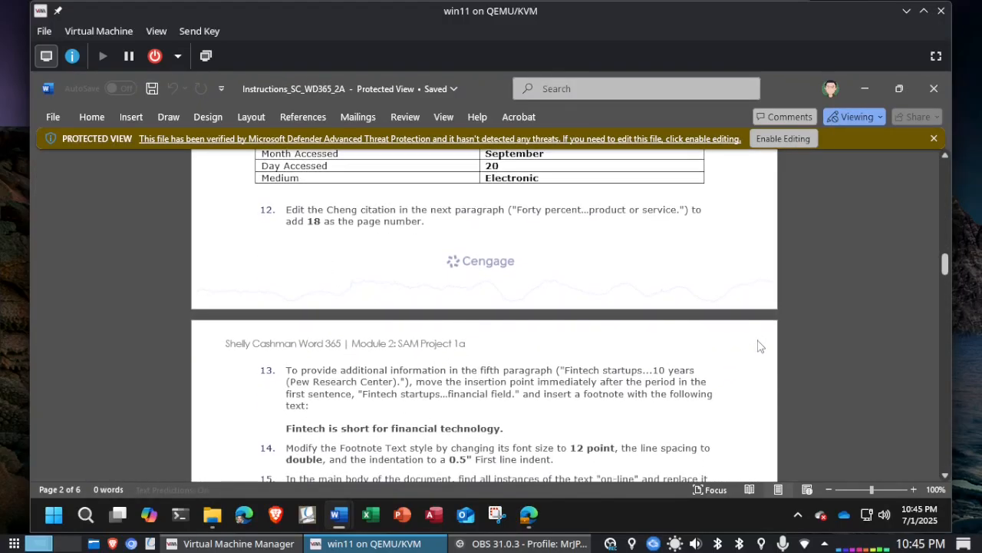
{"action": "scroll", "coordinate": [758, 341], "scroll_direction": "down", "scroll_amount": 1}
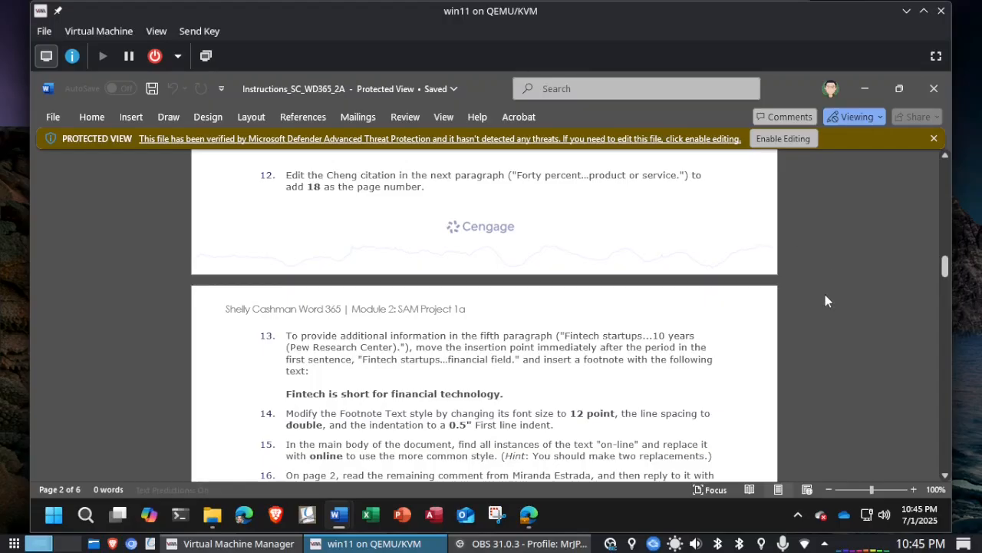
{"action": "key", "text": "alt+Tab"}
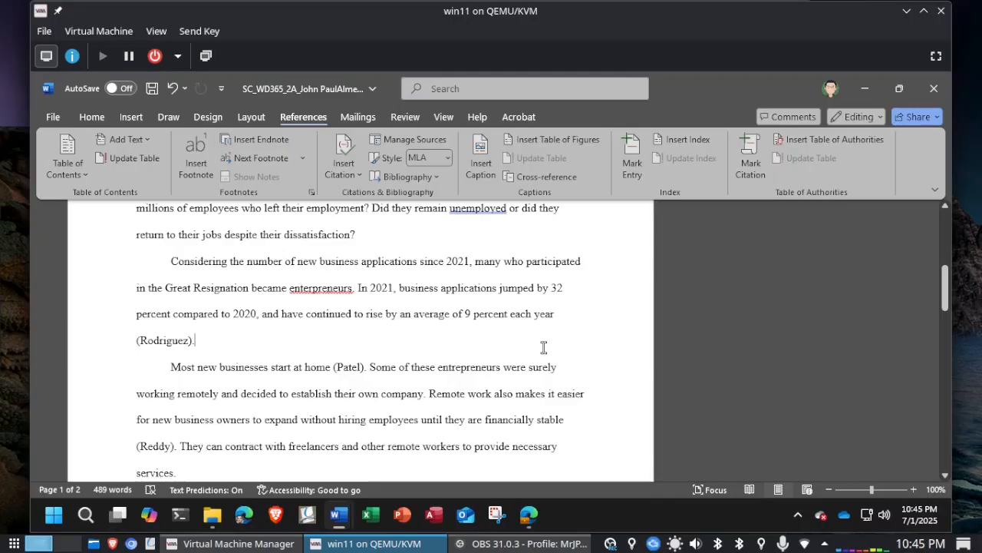
{"action": "scroll", "coordinate": [543, 348], "scroll_direction": "down", "scroll_amount": 4}
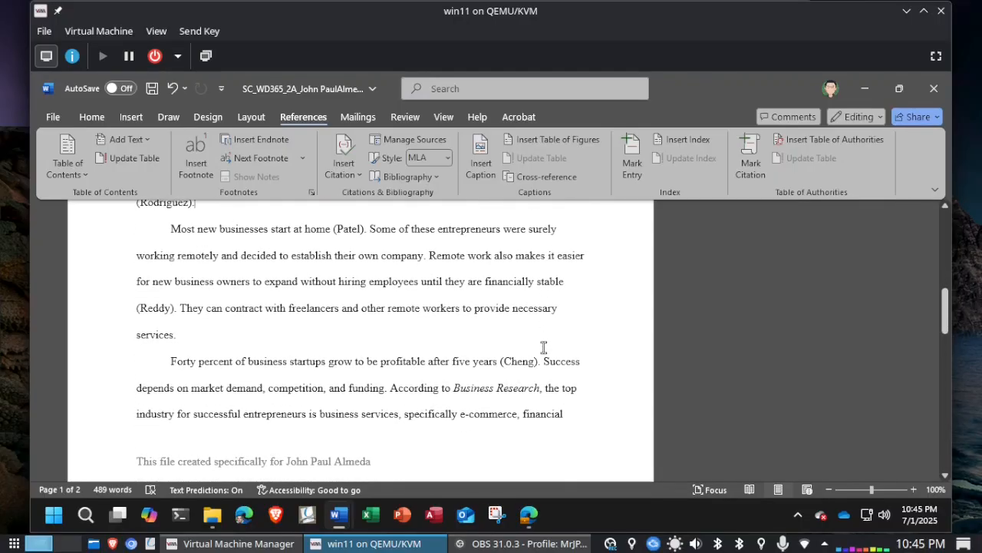
- Edit the citation after "Forty percent of business startups grow to be profitable after five years" to add page 18, and save the paper
{"action": "left_click", "coordinate": [516, 364]}
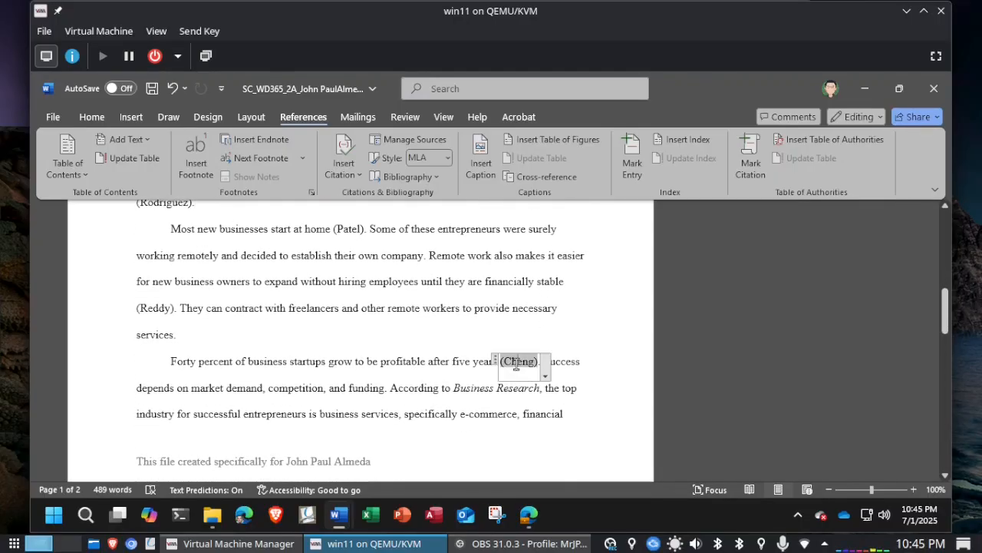
{"action": "left_click", "coordinate": [546, 375]}
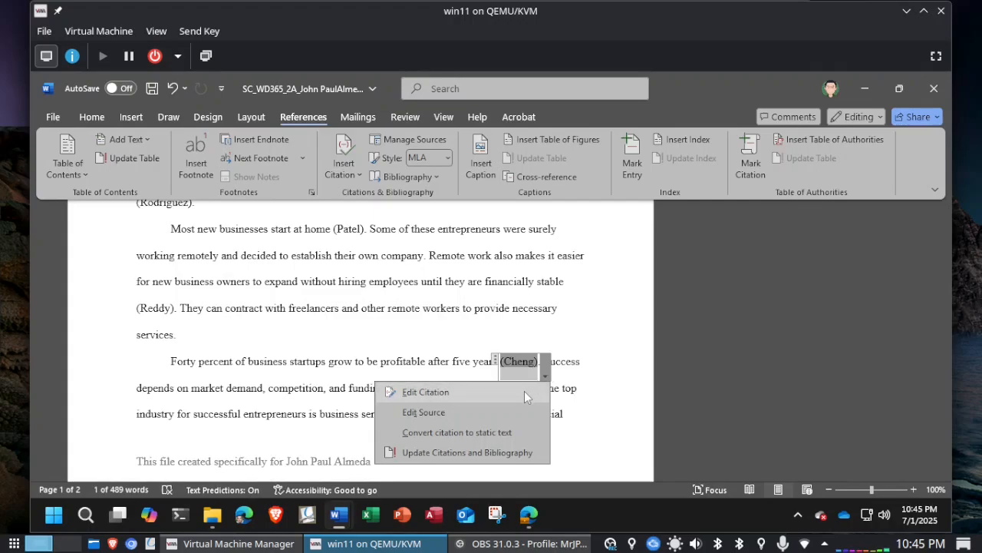
{"action": "left_click", "coordinate": [525, 393]}
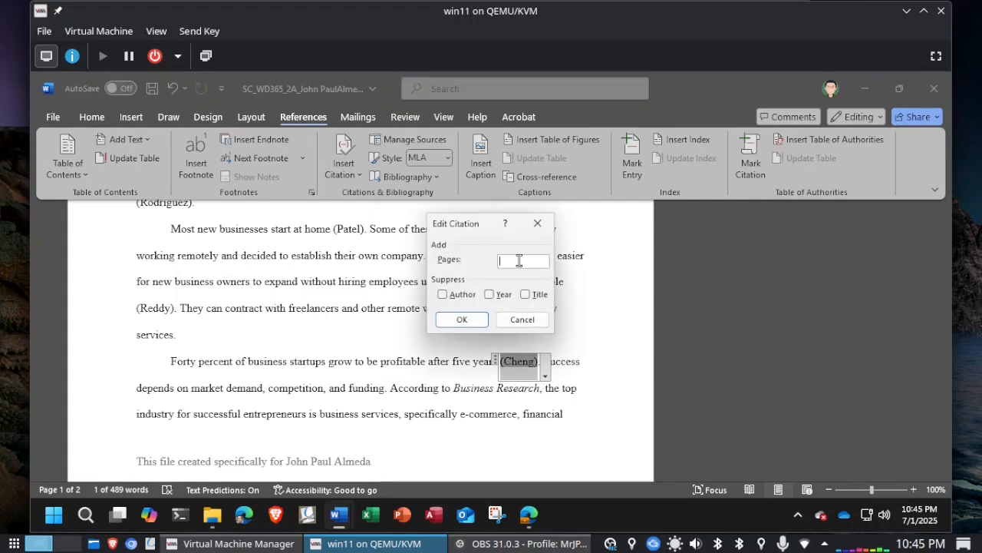
{"action": "type", "text": "18"}
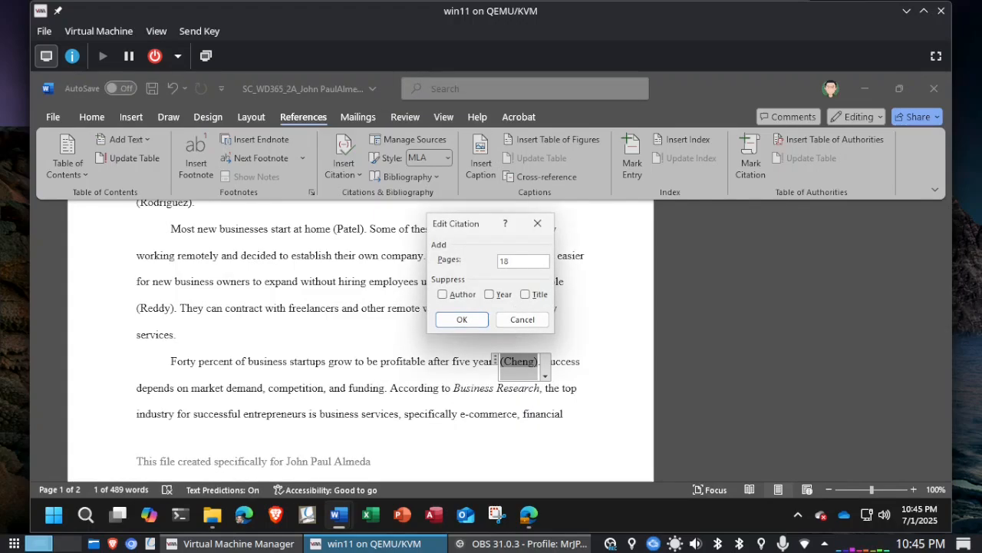
{"action": "mouse_move", "coordinate": [339, 516]}
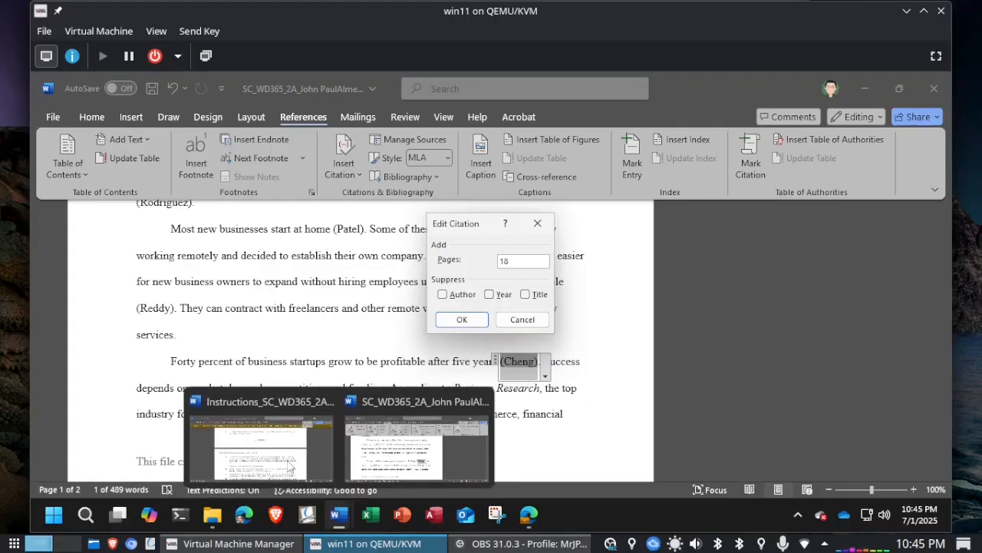
{"action": "left_click", "coordinate": [283, 454]}
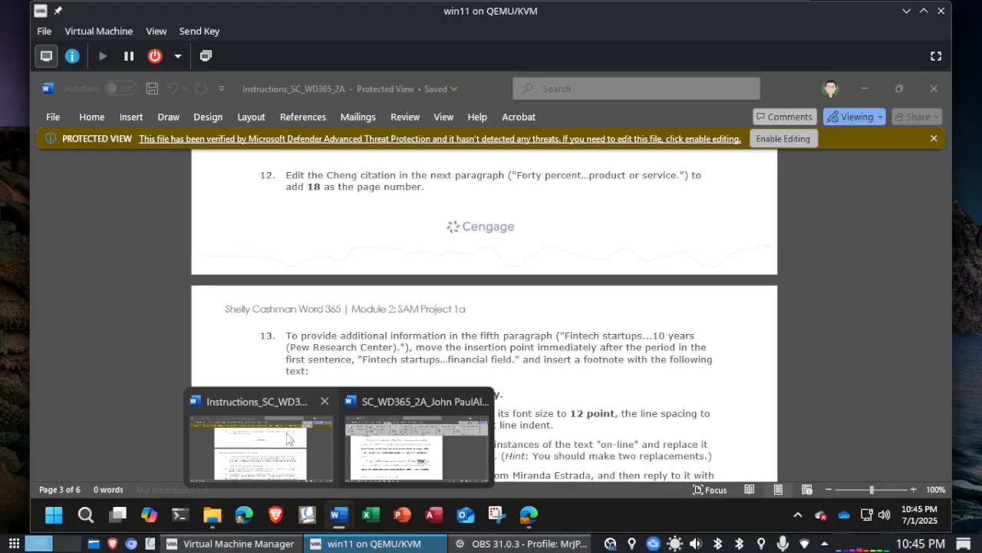
{"action": "left_click", "coordinate": [415, 449]}
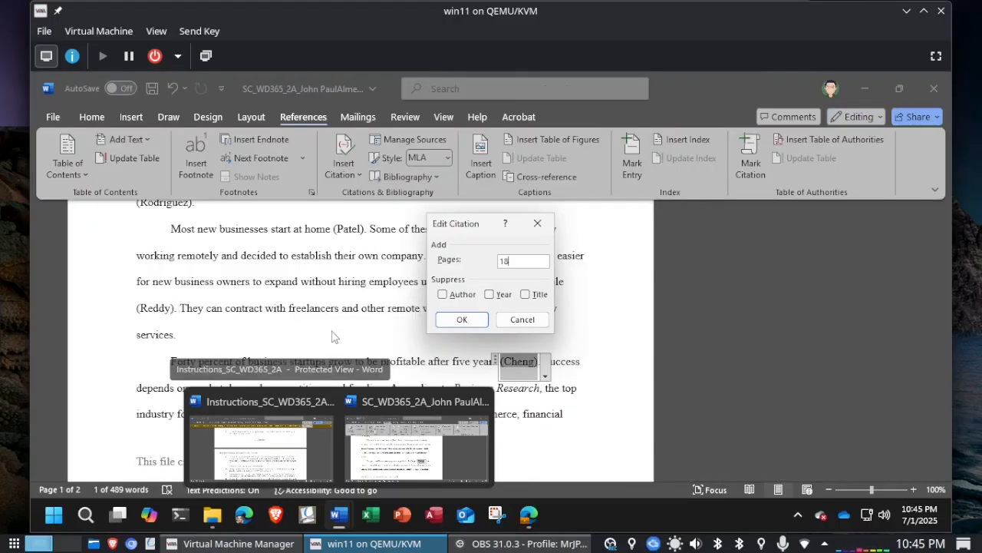
{"action": "left_click", "coordinate": [459, 319]}
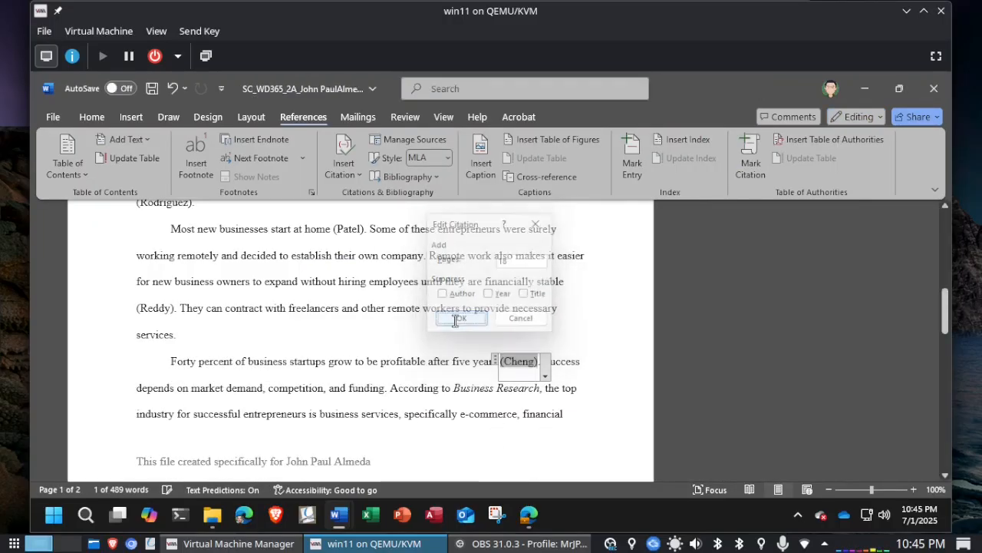
{"action": "left_click", "coordinate": [586, 359]}
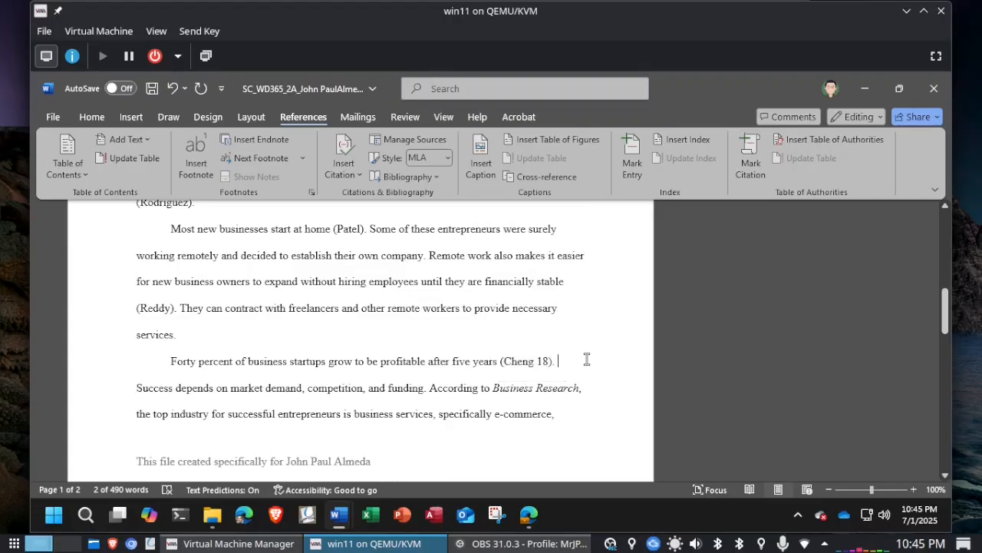
{"action": "left_click", "coordinate": [152, 89]}
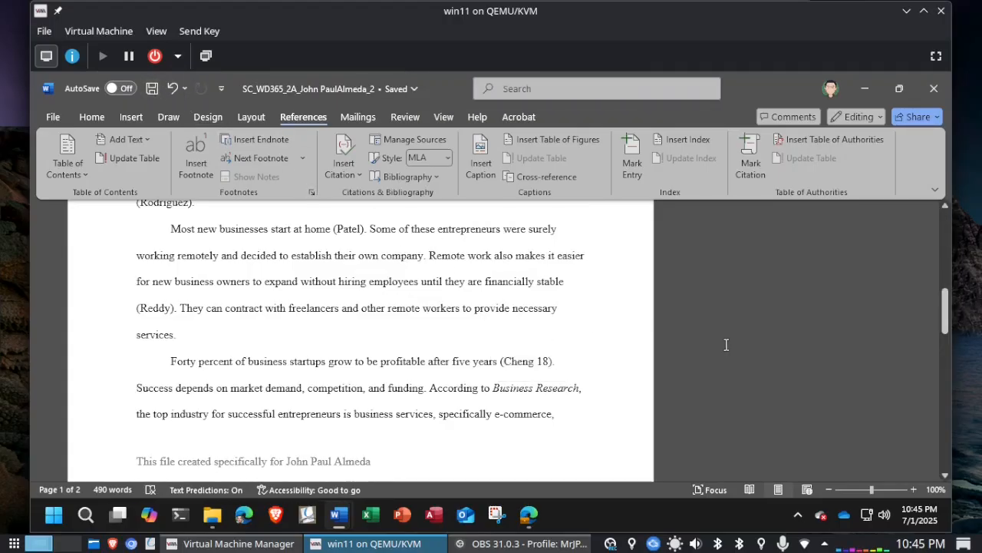
- Consult project step 13 and place the insertion point after the period in the fifth paragraph's first sentence, ending "financial field."
{"action": "key", "text": "alt+Tab"}
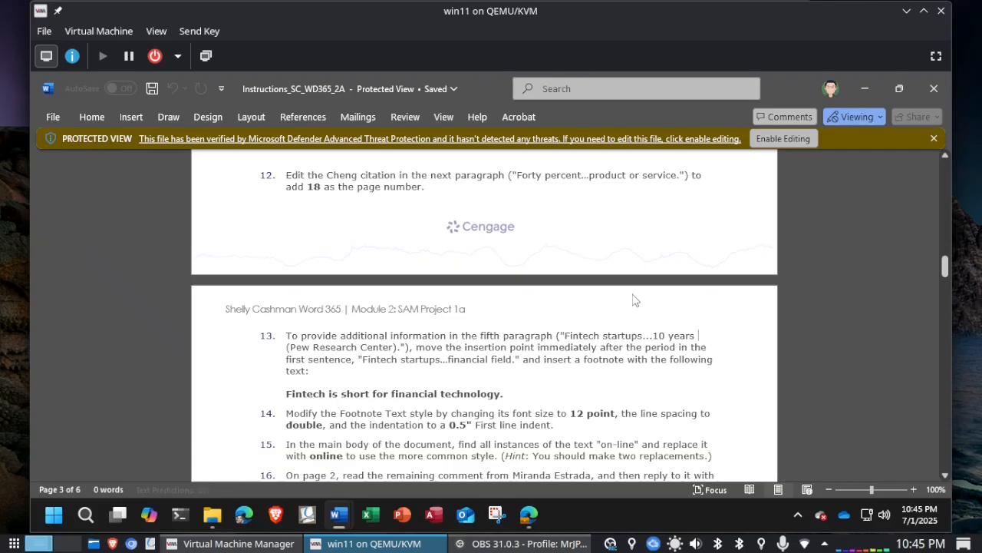
{"action": "scroll", "coordinate": [634, 294], "scroll_direction": "down", "scroll_amount": 2}
{"action": "scroll", "coordinate": [634, 293], "scroll_direction": "down", "scroll_amount": 2}
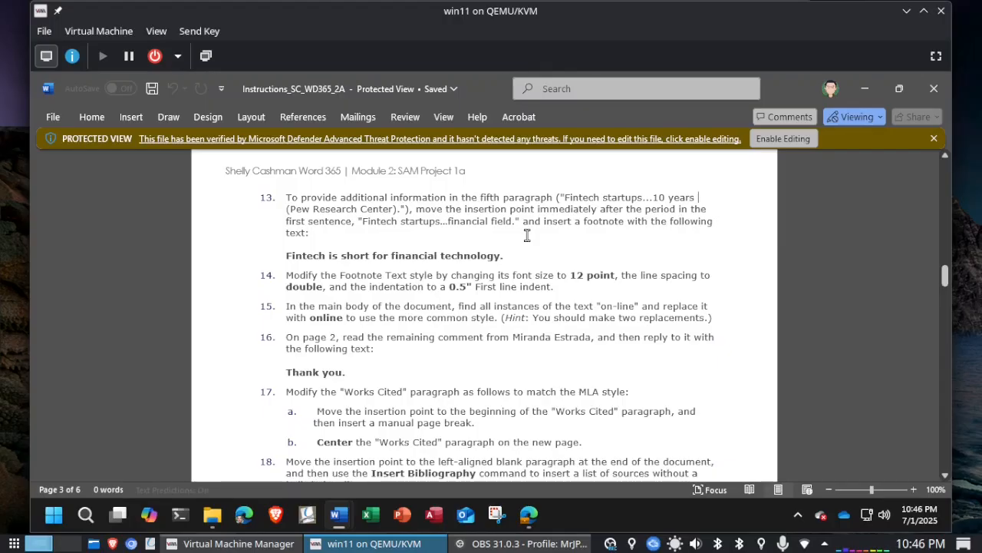
{"action": "key", "text": "alt+Tab"}
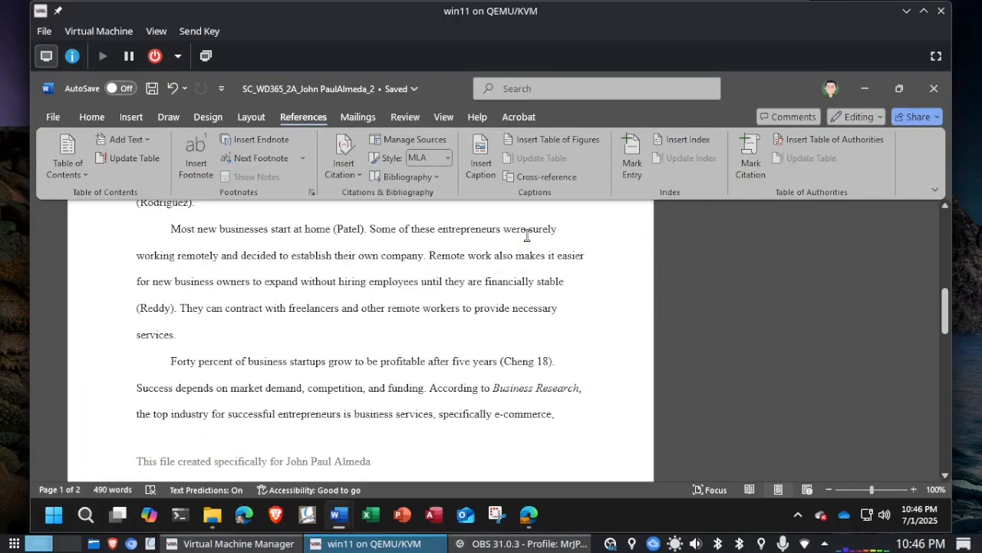
{"action": "key", "text": "alt+Tab"}
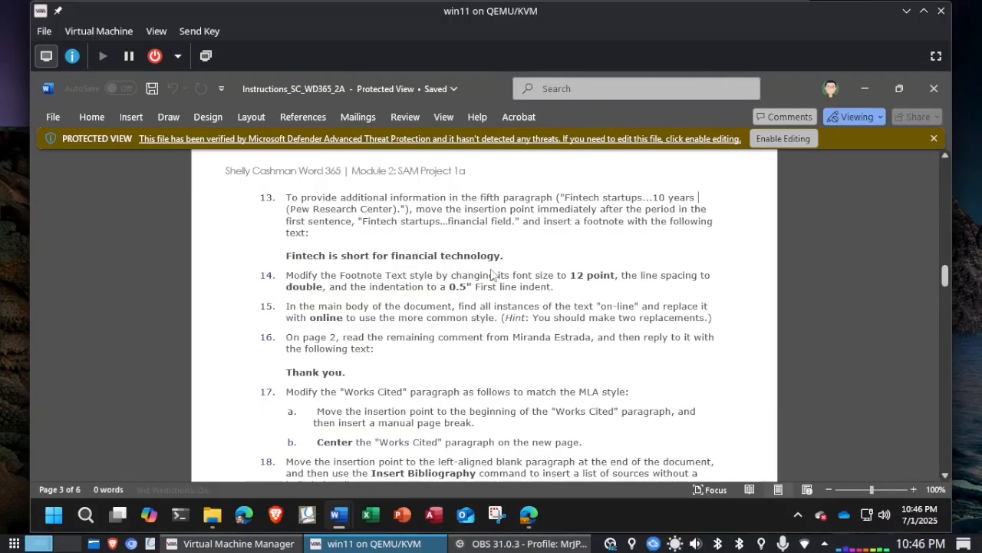
{"action": "key", "text": "alt+Tab"}
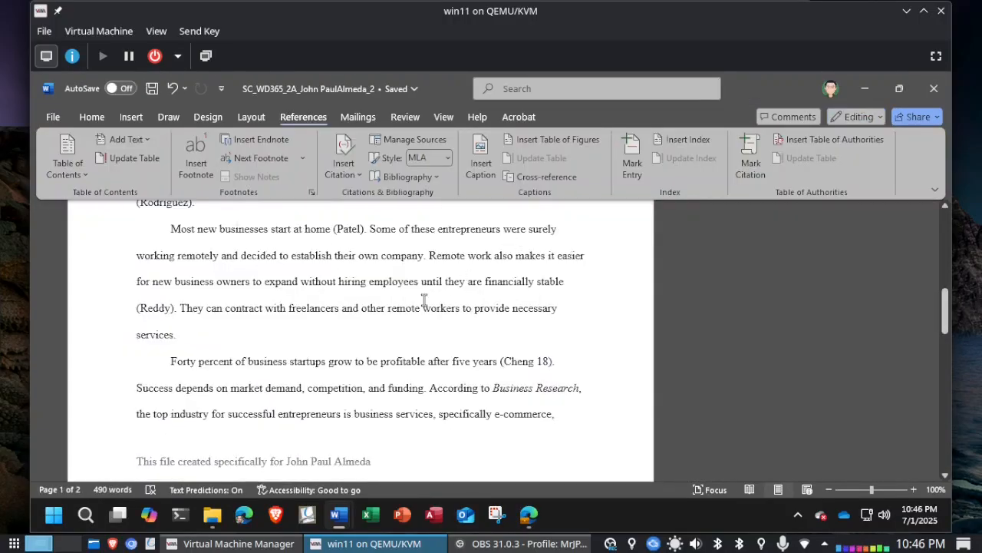
{"action": "scroll", "coordinate": [426, 305], "scroll_direction": "down", "scroll_amount": 4}
{"action": "scroll", "coordinate": [426, 305], "scroll_direction": "down", "scroll_amount": 6}
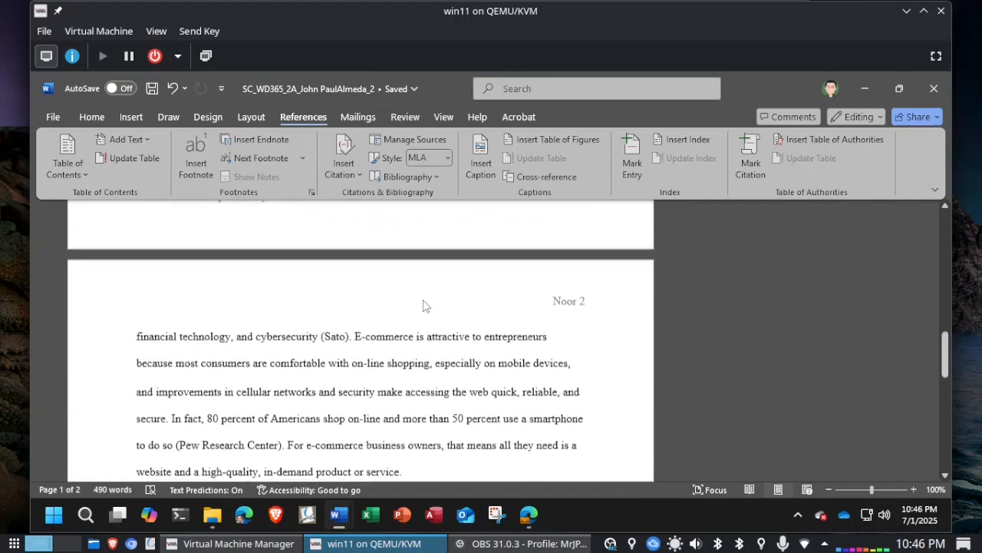
{"action": "scroll", "coordinate": [424, 300], "scroll_direction": "down", "scroll_amount": 1}
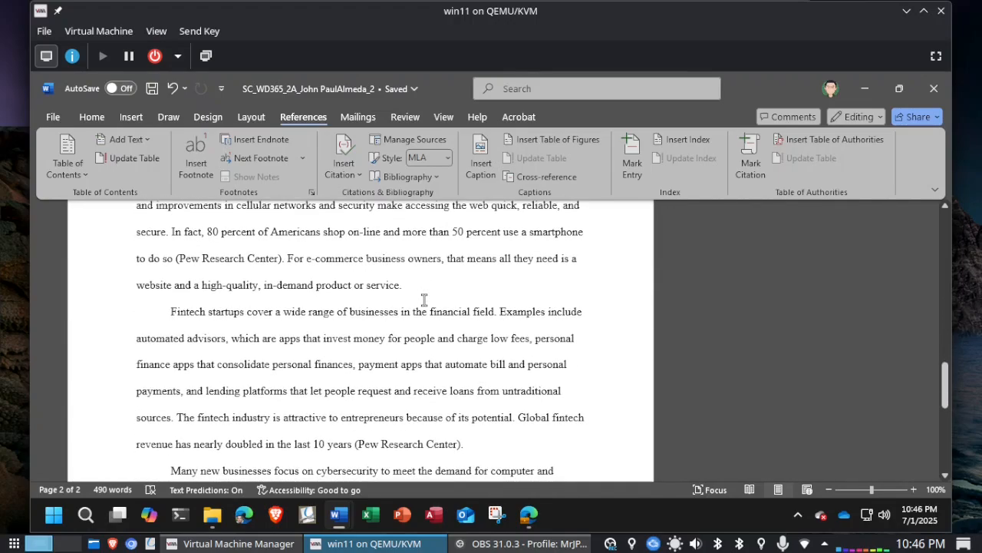
{"action": "left_click", "coordinate": [496, 311]}
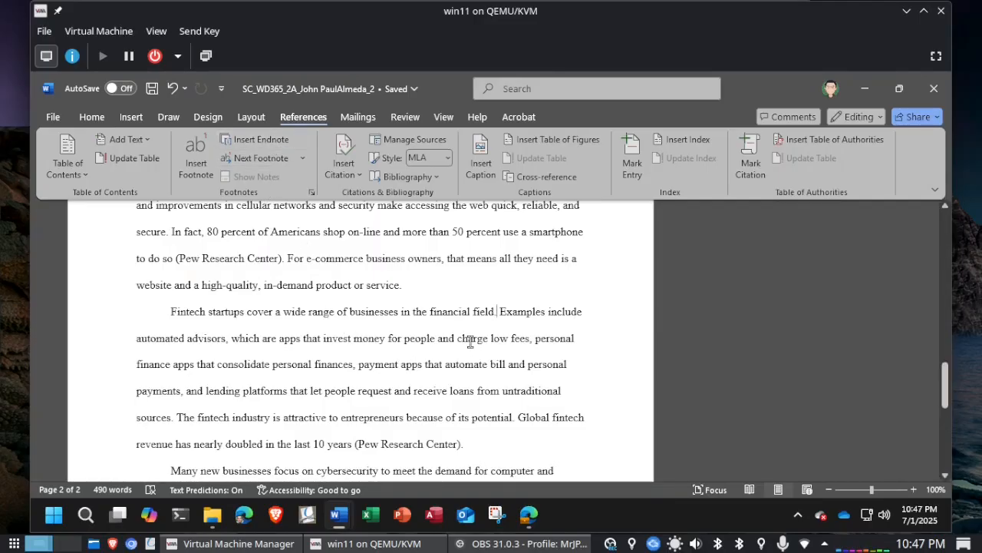
- Insert a footnote after "financial field." reading "Fintech is short for financial technology." and check it against the instructions
{"action": "left_click", "coordinate": [194, 159]}
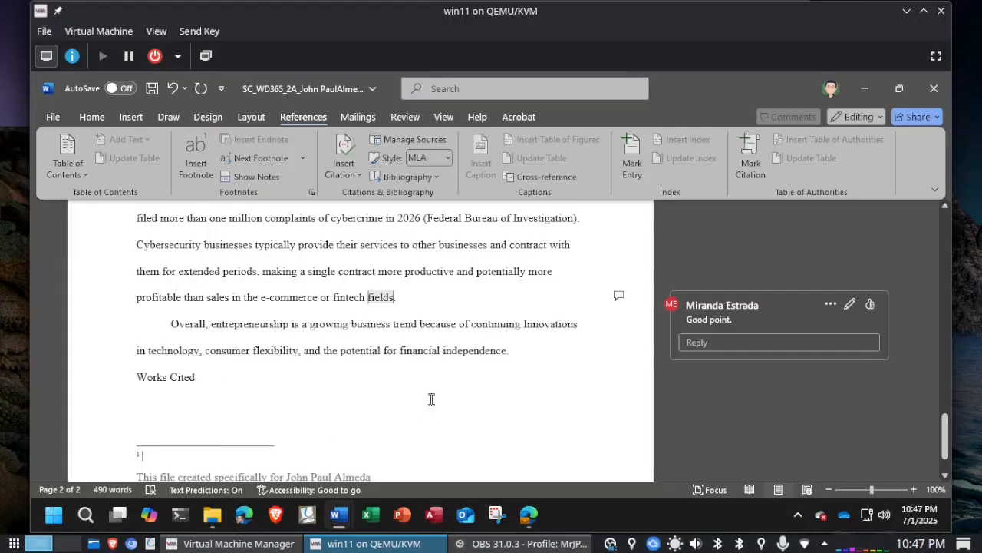
{"action": "key", "text": "alt+Tab"}
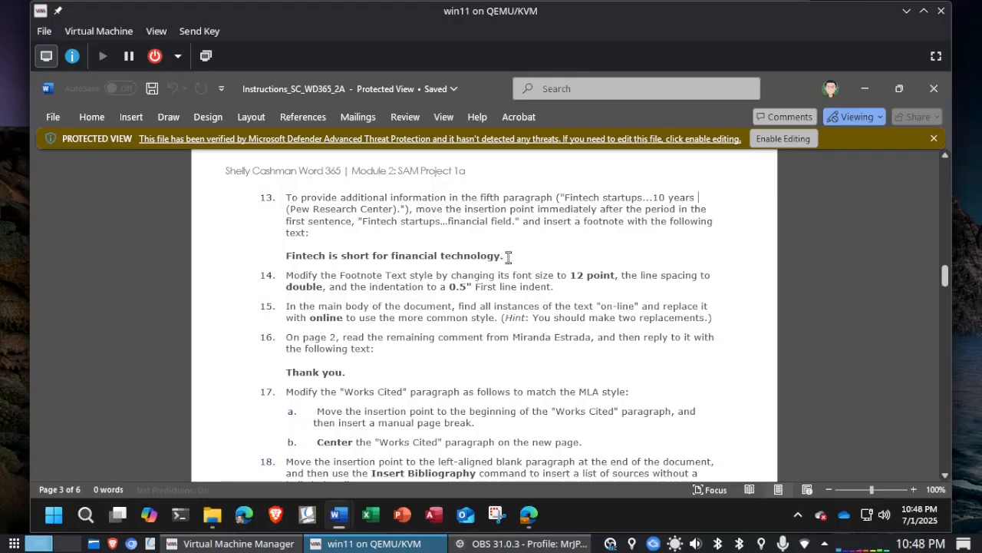
{"action": "key", "text": "alt+Tab"}
{"action": "type", "text": "Fintech"}
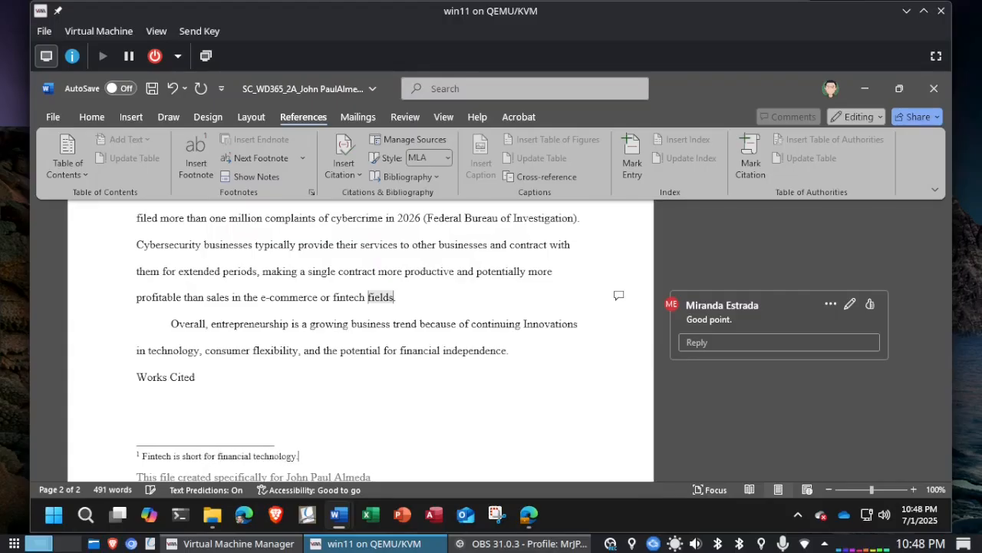
{"action": "key", "text": "alt+Tab"}
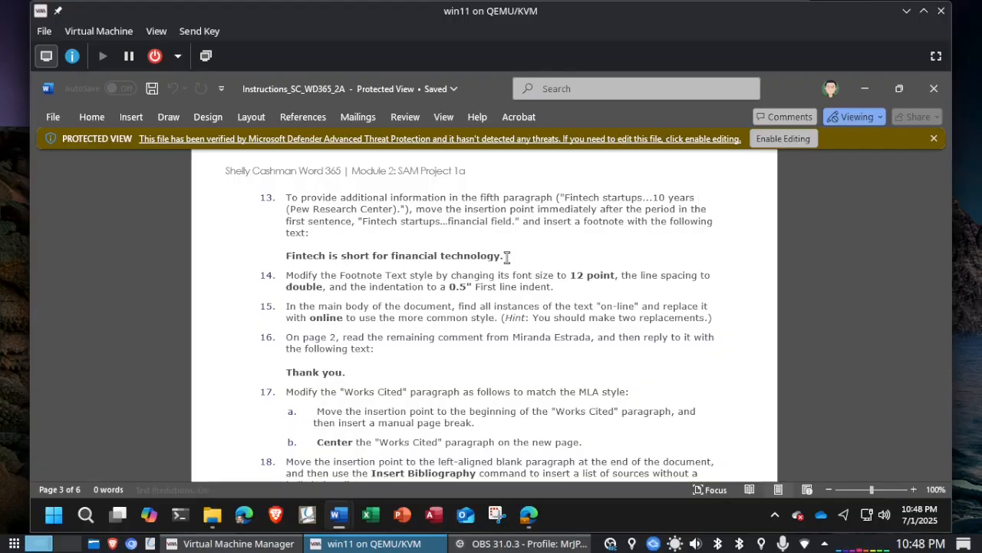
{"action": "key", "text": "alt+Tab"}
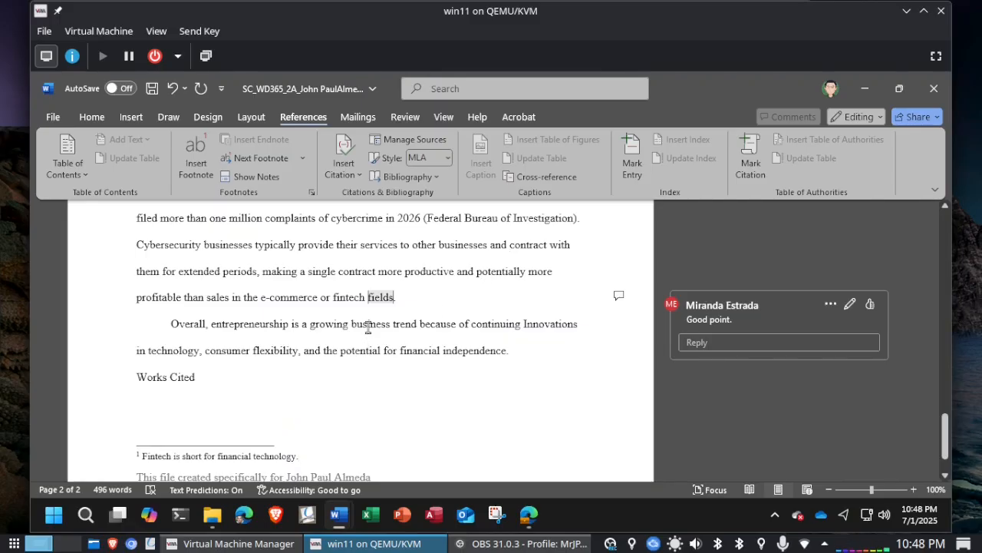
- Examine the footnote reference mark after "financial field." and the matching footnote at the end of page 2
{"action": "scroll", "coordinate": [369, 328], "scroll_direction": "up", "scroll_amount": 5}
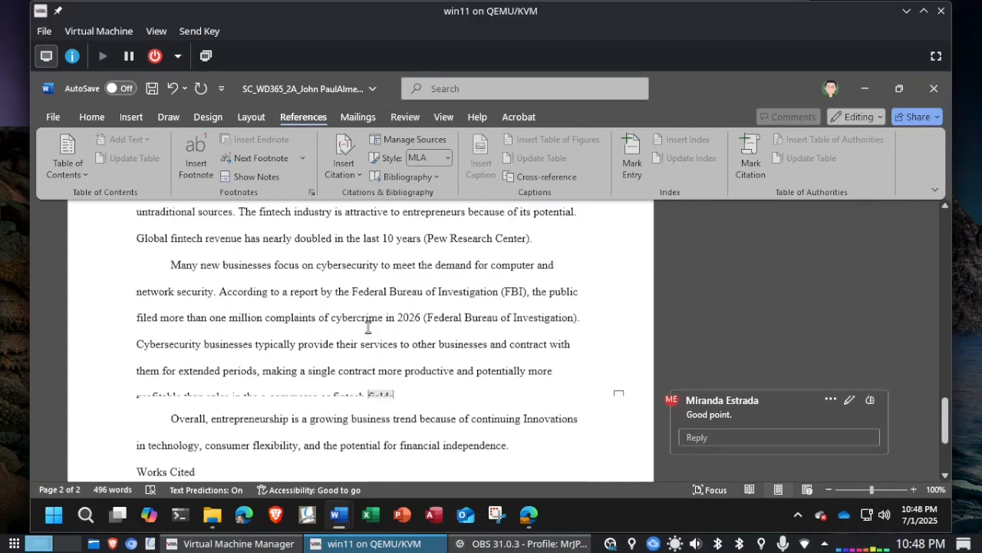
{"action": "scroll", "coordinate": [369, 328], "scroll_direction": "up", "scroll_amount": 4}
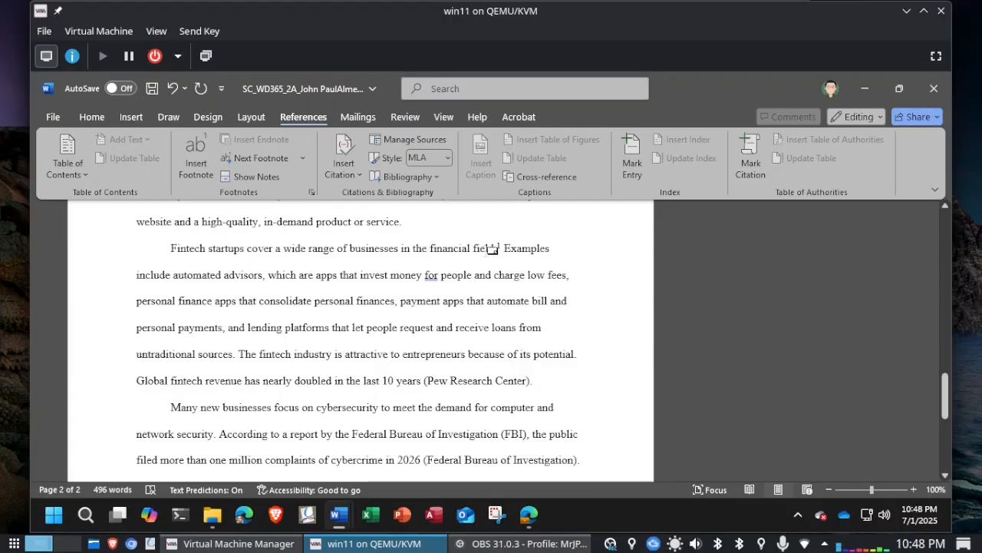
{"action": "mouse_move", "coordinate": [492, 248]}
{"action": "scroll", "coordinate": [353, 312], "scroll_direction": "down", "scroll_amount": 5}
{"action": "scroll", "coordinate": [353, 313], "scroll_direction": "up", "scroll_amount": 5}
{"action": "scroll", "coordinate": [467, 311], "scroll_direction": "down", "scroll_amount": 3}
{"action": "scroll", "coordinate": [466, 307], "scroll_direction": "down", "scroll_amount": 3}
{"action": "scroll", "coordinate": [467, 307], "scroll_direction": "up", "scroll_amount": 5}
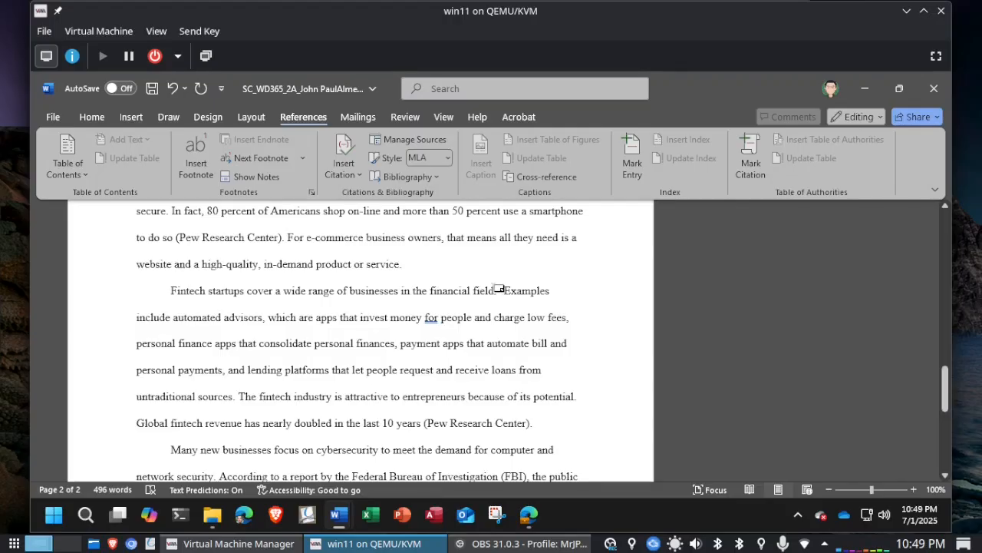
{"action": "mouse_move", "coordinate": [498, 288]}
{"action": "scroll", "coordinate": [429, 258], "scroll_direction": "up", "scroll_amount": 3}
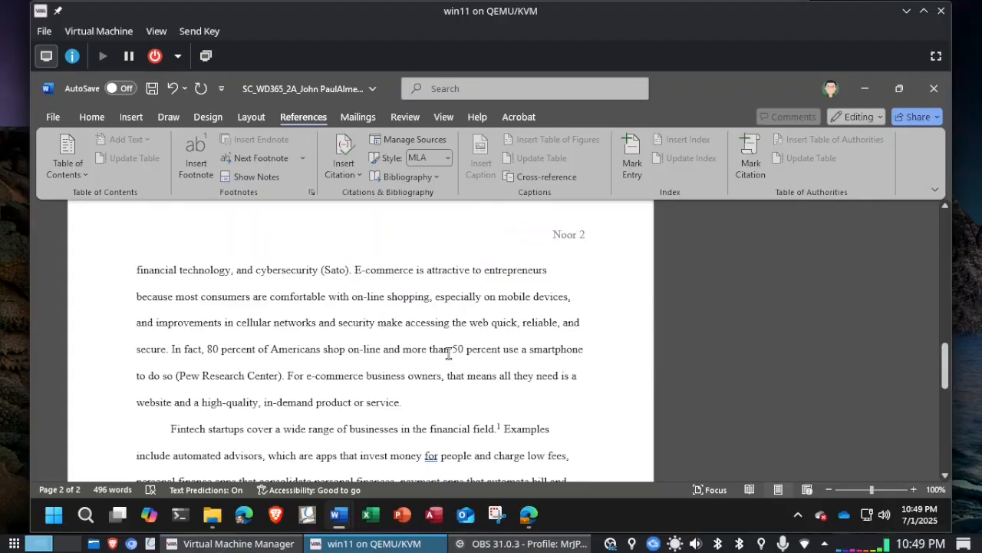
{"action": "mouse_move", "coordinate": [495, 427]}
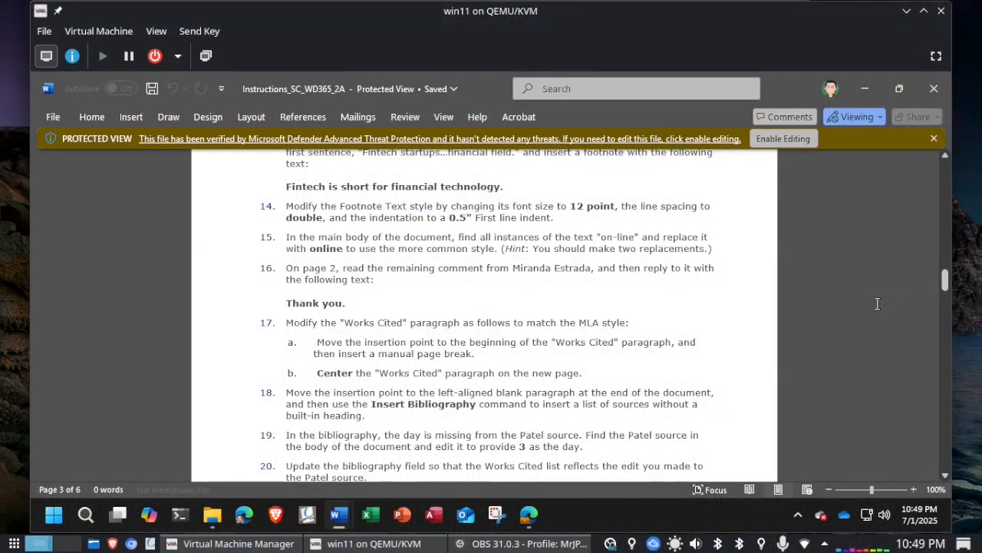
- Consult project step 14 in the instructions and select the footnote text "Fintech is short for financial technology." on page 2
{"action": "left_click", "coordinate": [819, 282]}
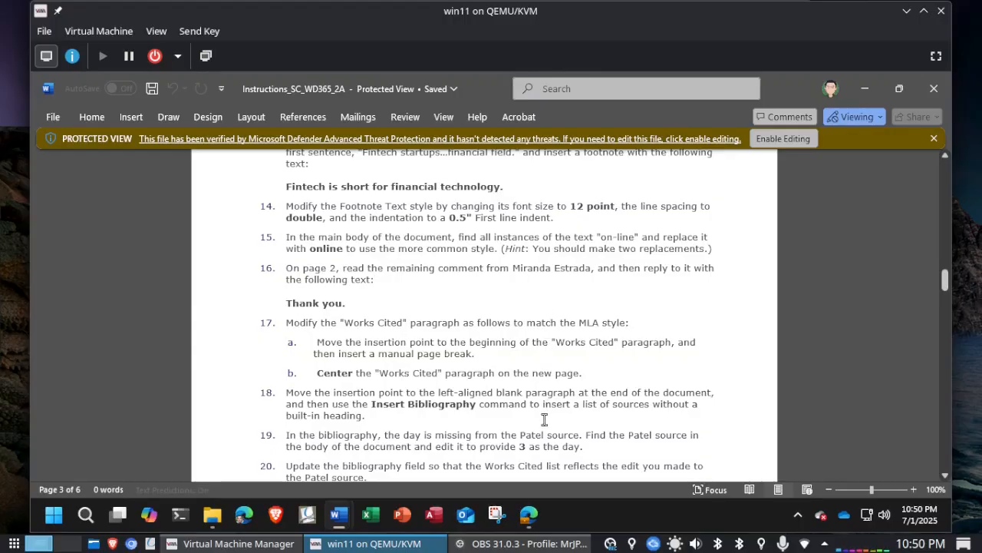
{"action": "key", "text": "alt+Tab"}
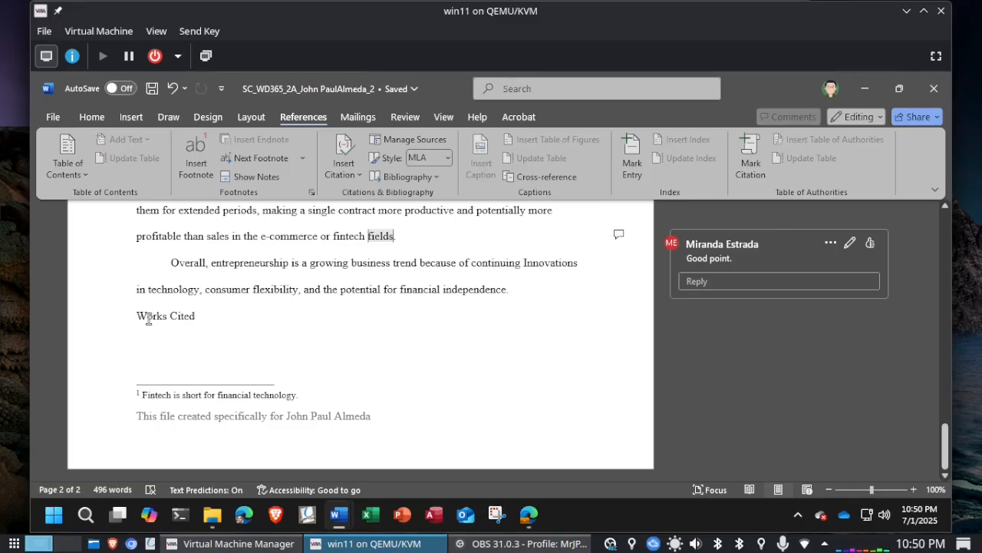
{"action": "left_click", "coordinate": [90, 116]}
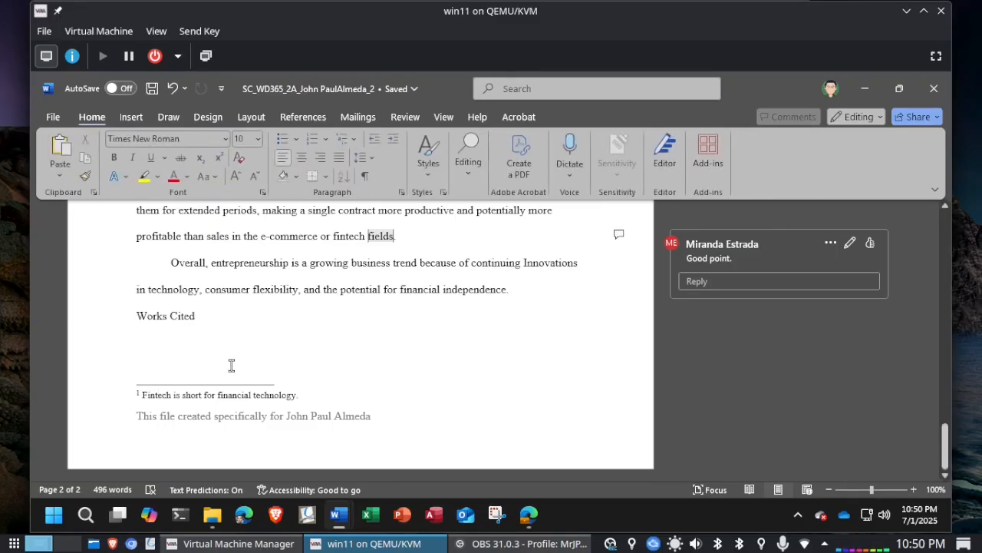
{"action": "left_click_drag", "start_coordinate": [304, 396], "coordinate": [142, 395]}
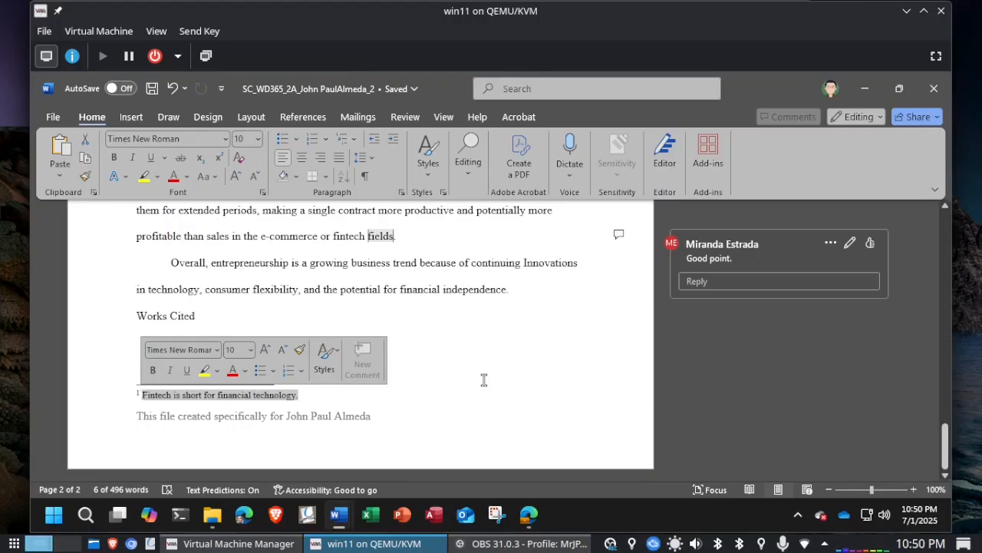
{"action": "key", "text": "alt+Tab"}
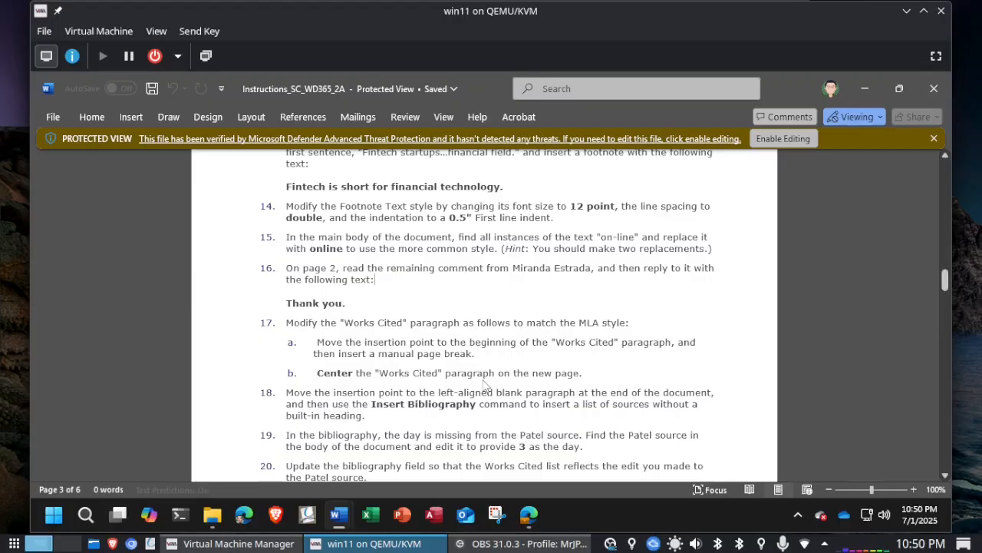
{"action": "key", "text": "alt+Tab"}
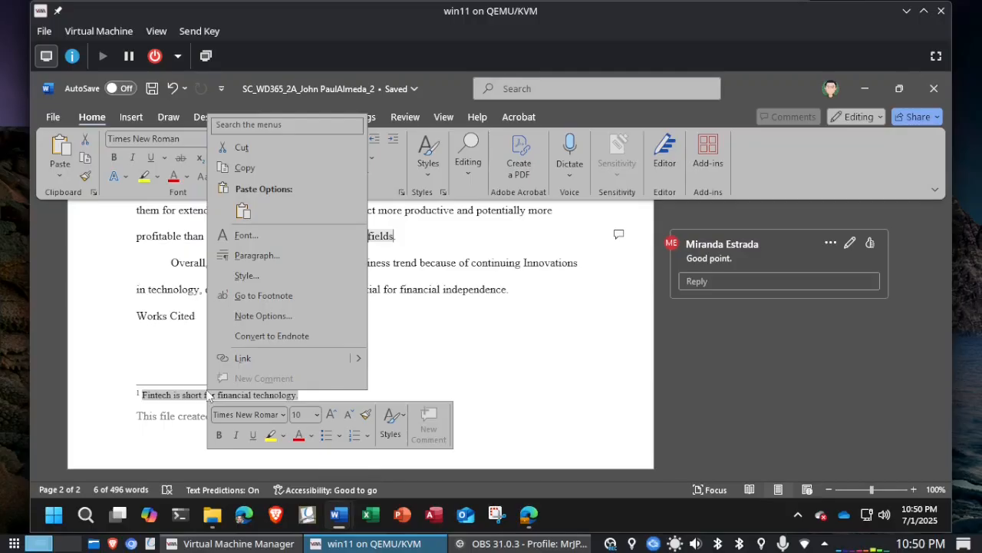
- Open the Footnote Text style for modification and set its font size to 12 point
{"action": "left_click", "coordinate": [258, 277]}
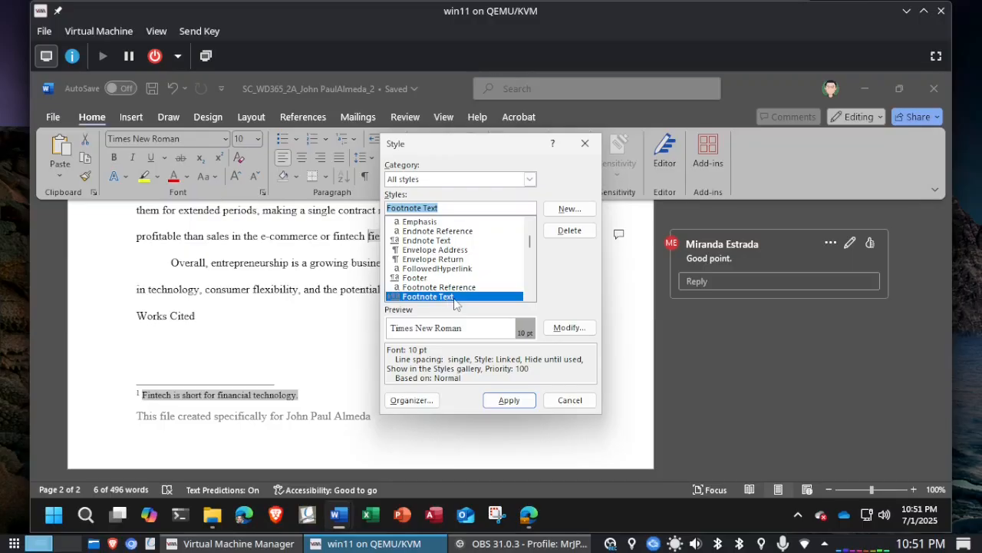
{"action": "left_click", "coordinate": [577, 336]}
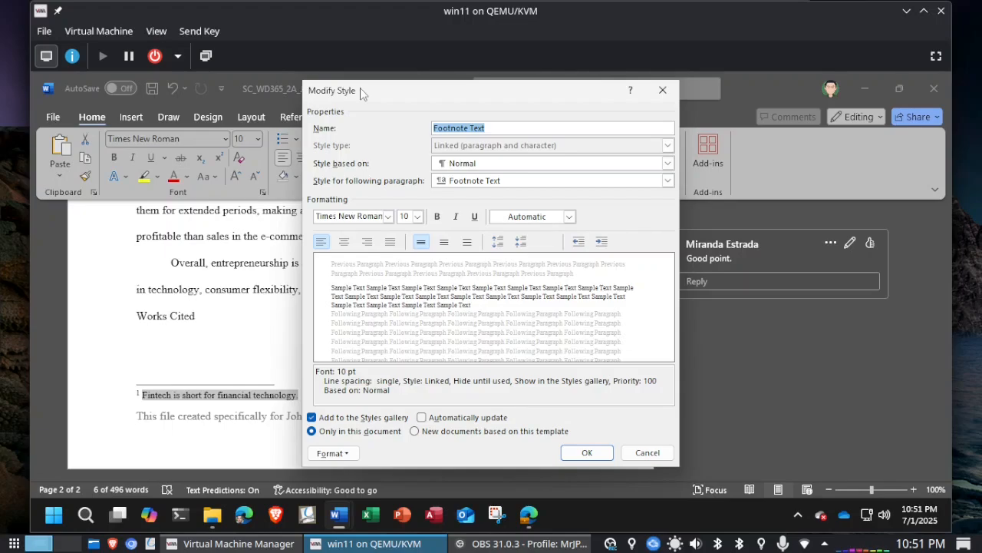
{"action": "mouse_move", "coordinate": [335, 508]}
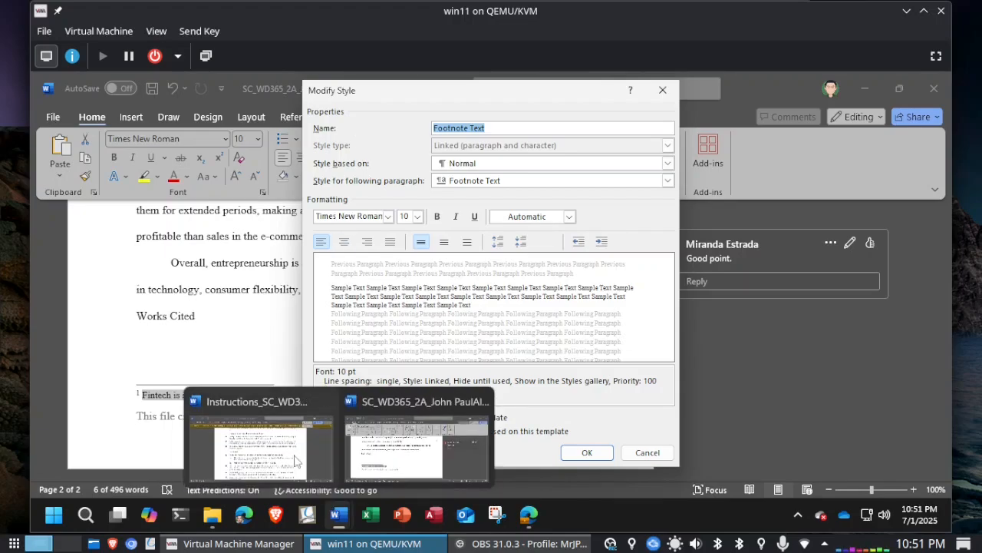
{"action": "mouse_move", "coordinate": [291, 453]}
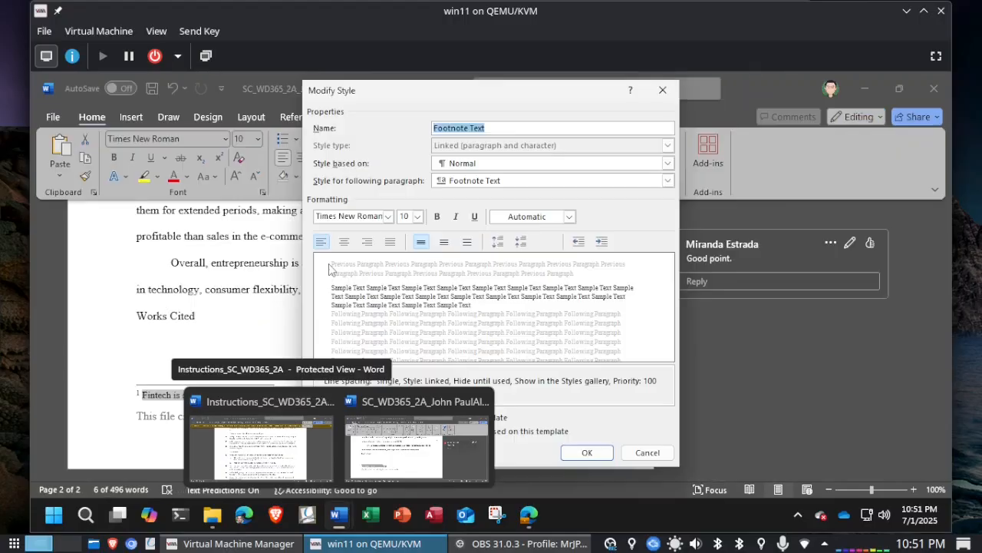
{"action": "left_click", "coordinate": [417, 217]}
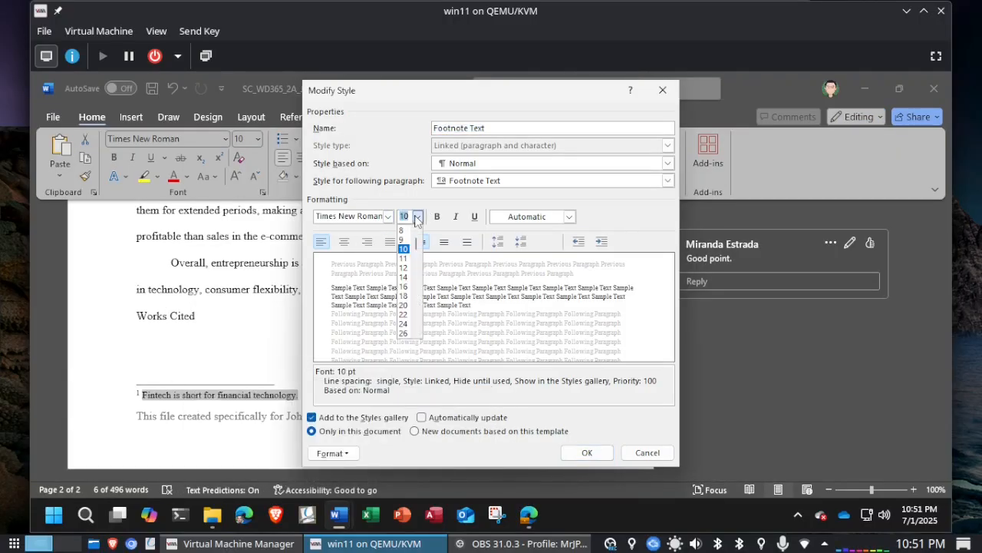
{"action": "left_click", "coordinate": [405, 267]}
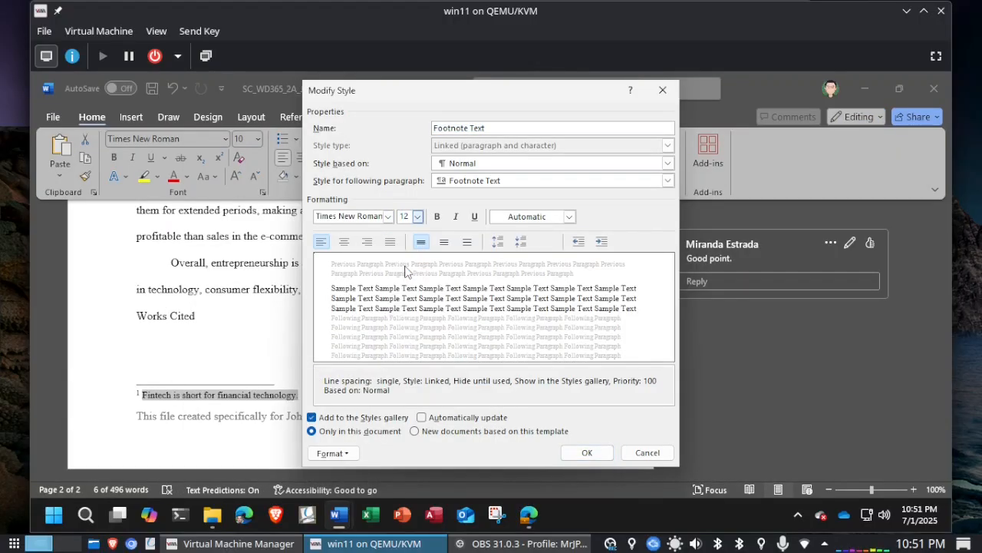
- Give the Footnote Text style a 0.5" First line indent and Double line spacing, and apply it to the footnote
{"action": "left_click", "coordinate": [347, 454]}
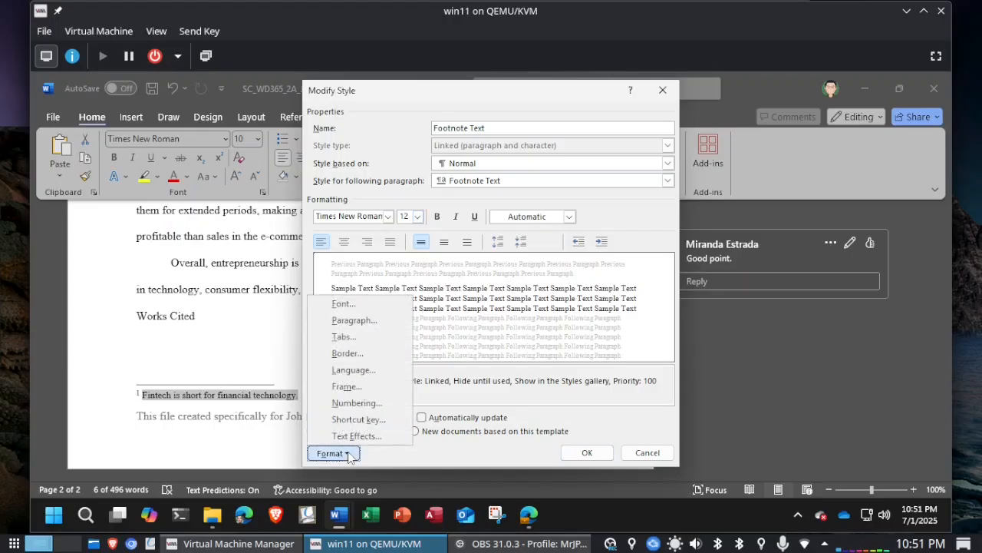
{"action": "left_click", "coordinate": [368, 326]}
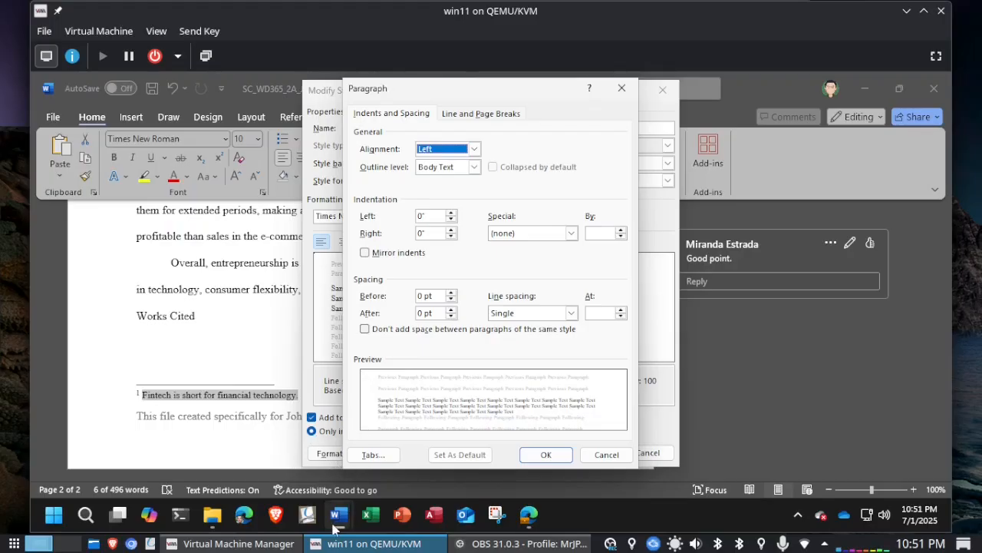
{"action": "mouse_move", "coordinate": [335, 528]}
{"action": "left_click", "coordinate": [571, 234]}
{"action": "left_click", "coordinate": [559, 255]}
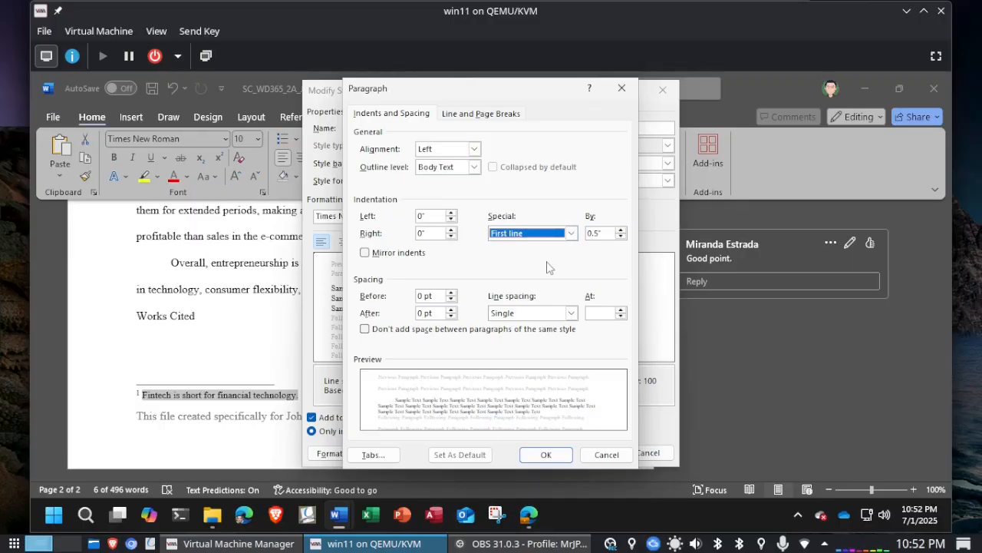
{"action": "left_click", "coordinate": [572, 315]}
{"action": "left_click", "coordinate": [536, 345]}
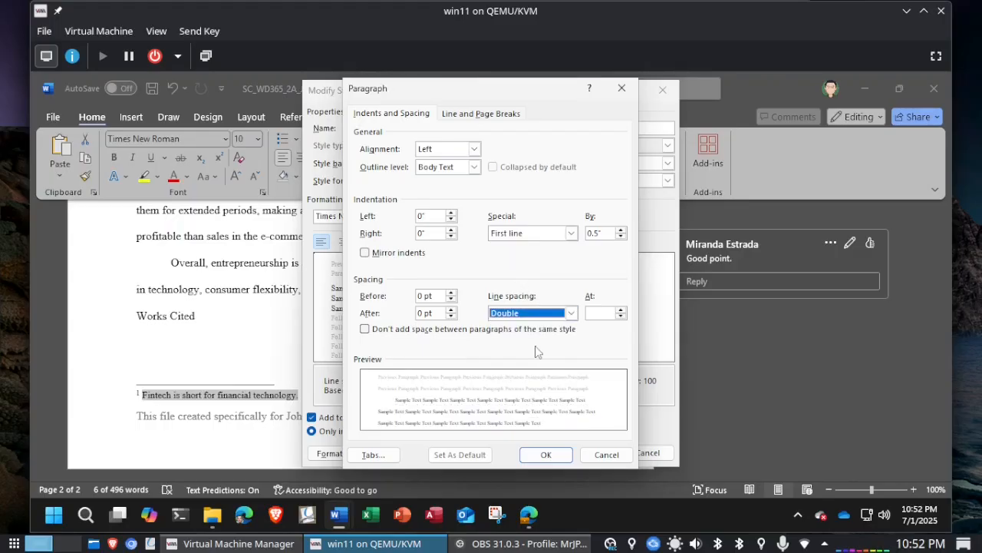
{"action": "left_click", "coordinate": [545, 454]}
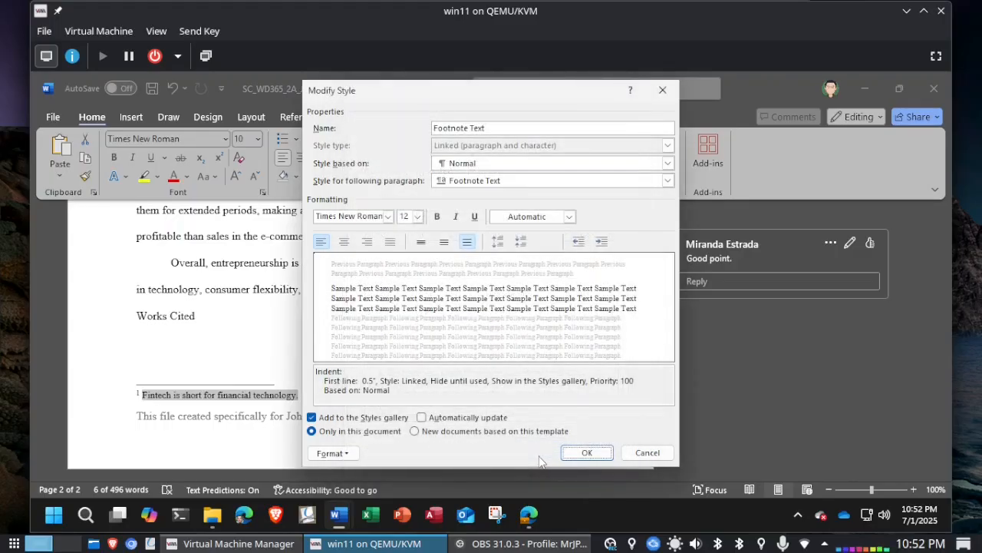
{"action": "left_click", "coordinate": [587, 453]}
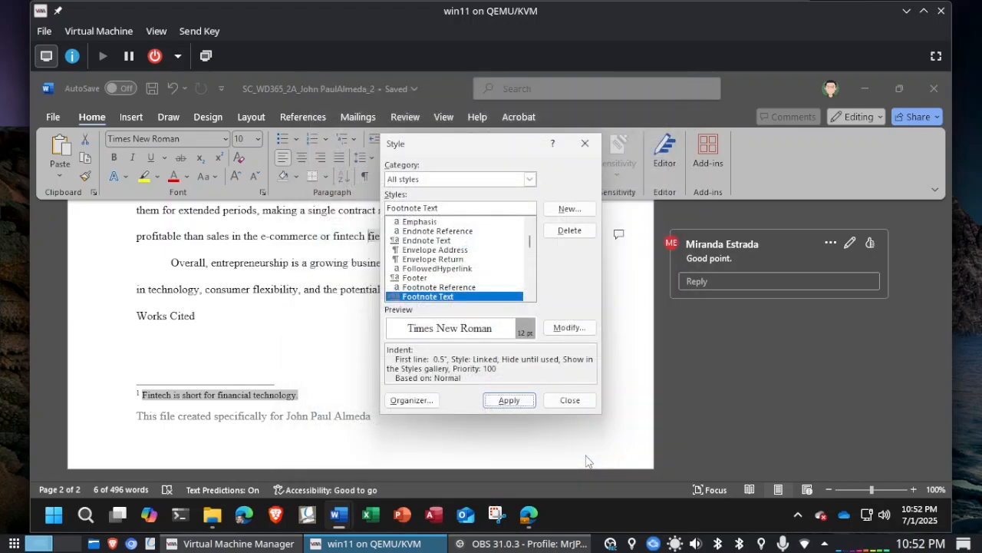
{"action": "left_click", "coordinate": [509, 400]}
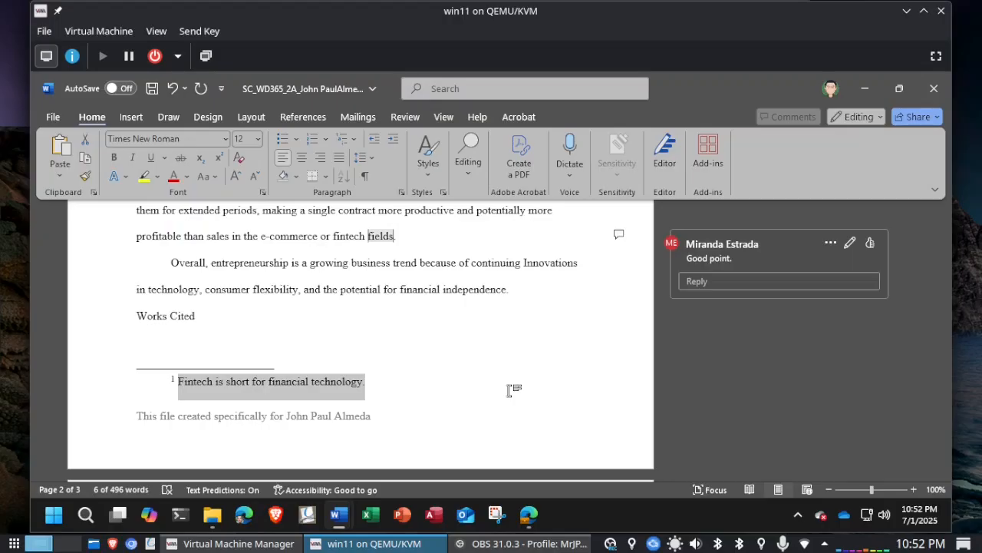
- Consult project step 15 in the instructions and search the paper for "on-line"
{"action": "key", "text": "alt+Tab"}
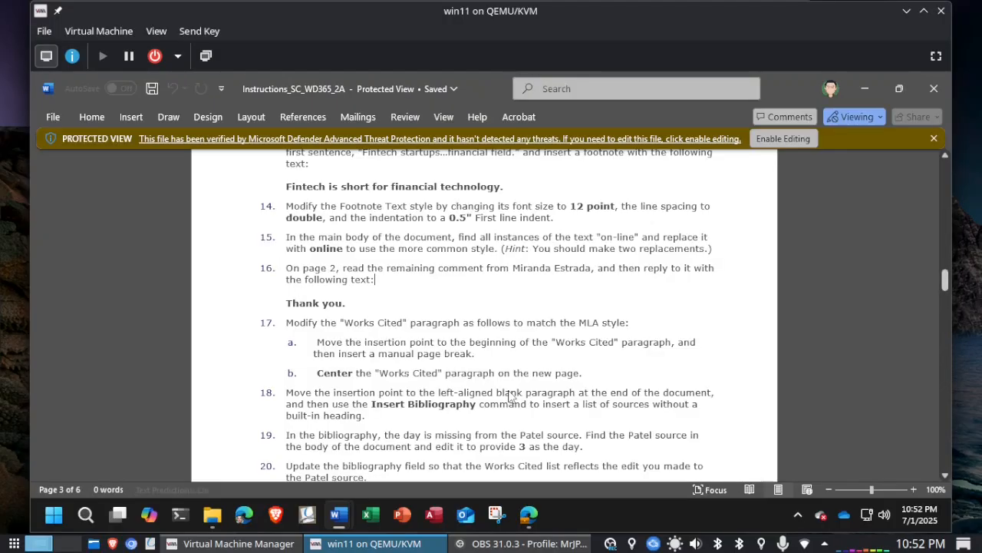
{"action": "left_click", "coordinate": [461, 279]}
{"action": "key", "text": "alt+Tab"}
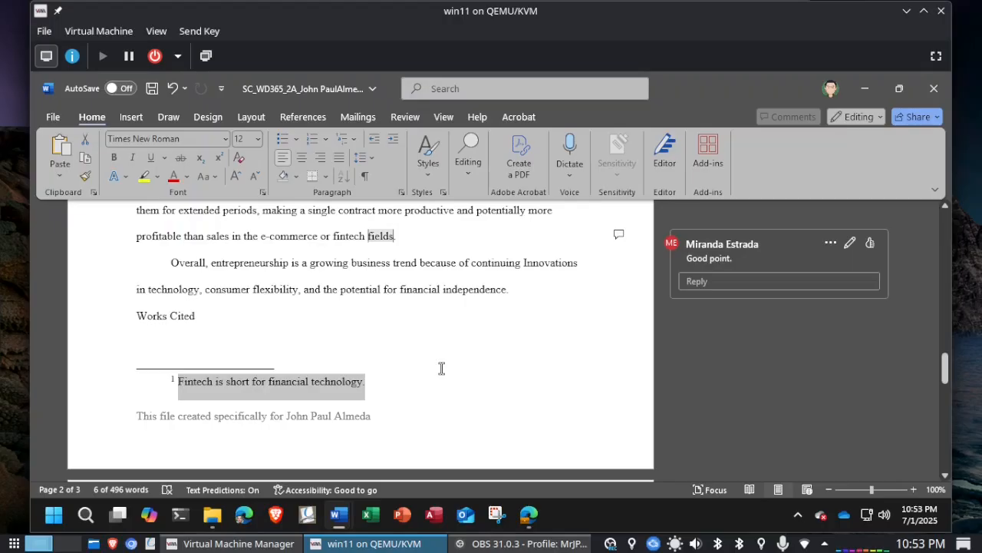
{"action": "left_click", "coordinate": [342, 379]}
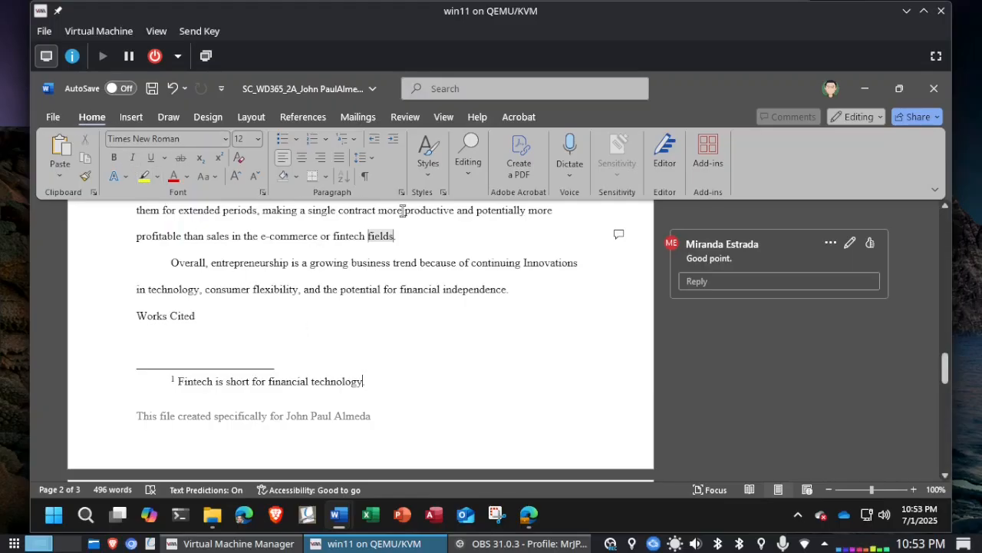
{"action": "left_click", "coordinate": [472, 171]}
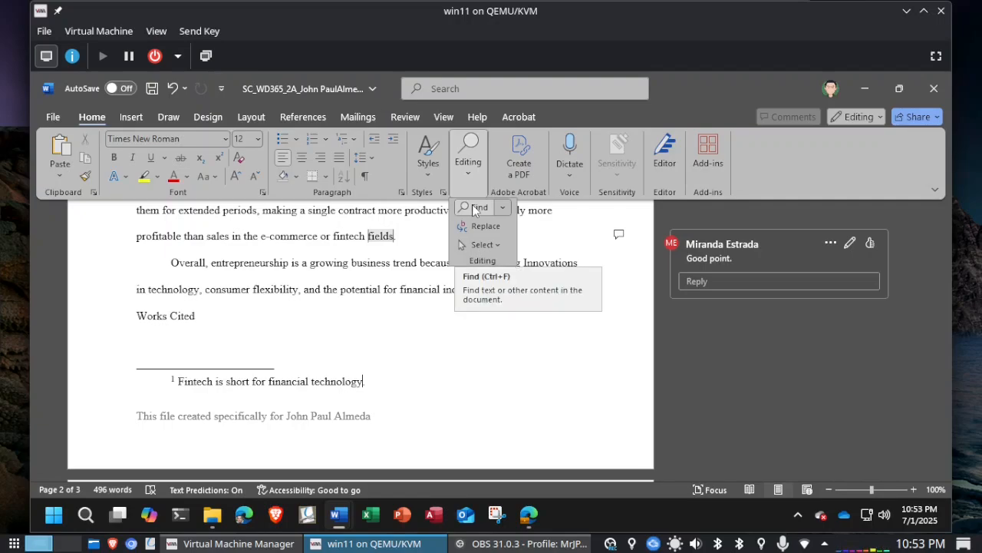
{"action": "left_click", "coordinate": [474, 211]}
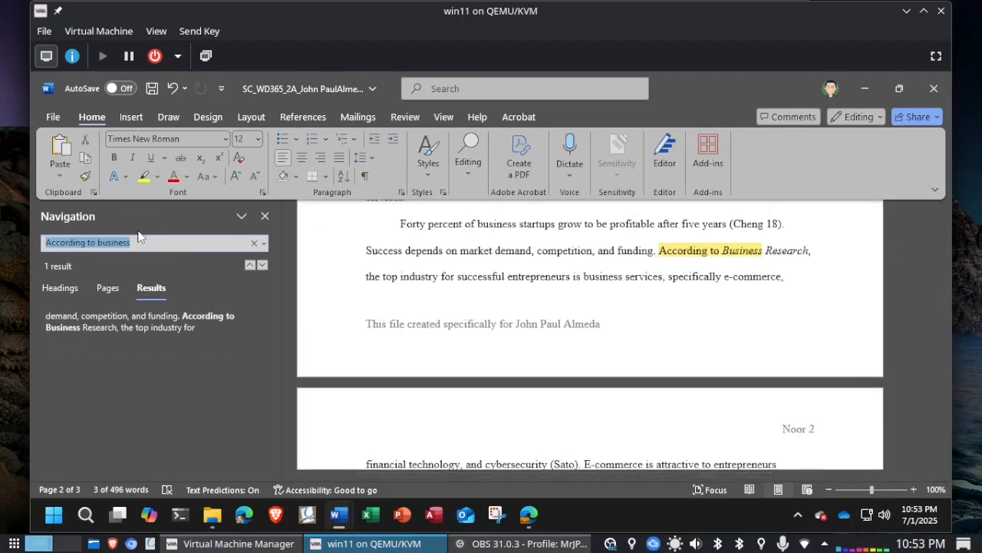
{"action": "key", "text": "BackSpace"}
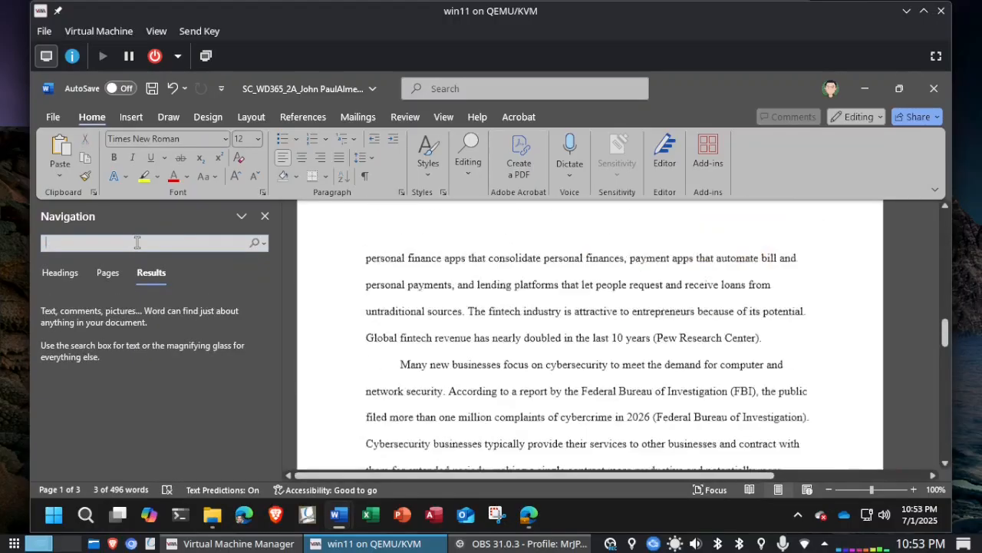
{"action": "type", "text": "on-line"}
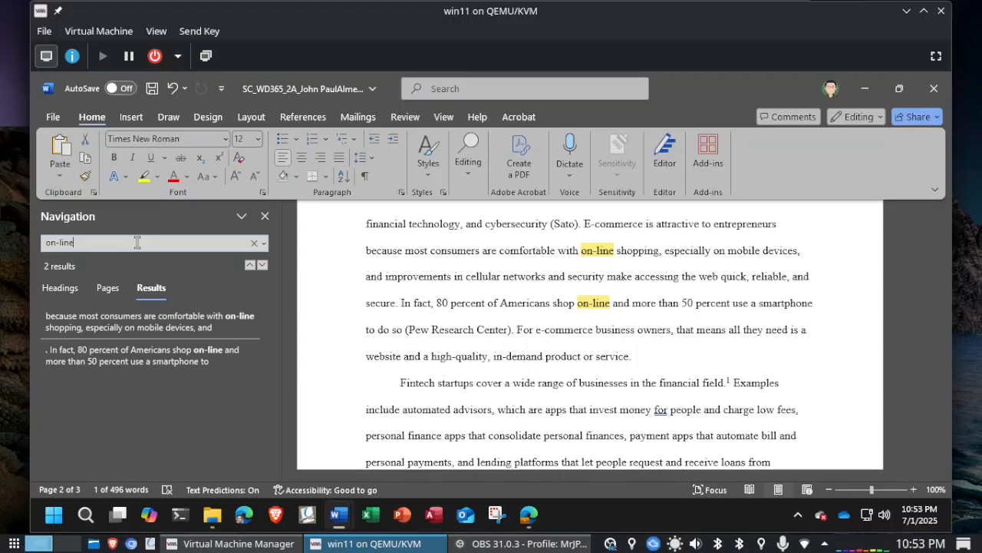
{"action": "left_click", "coordinate": [265, 215]}
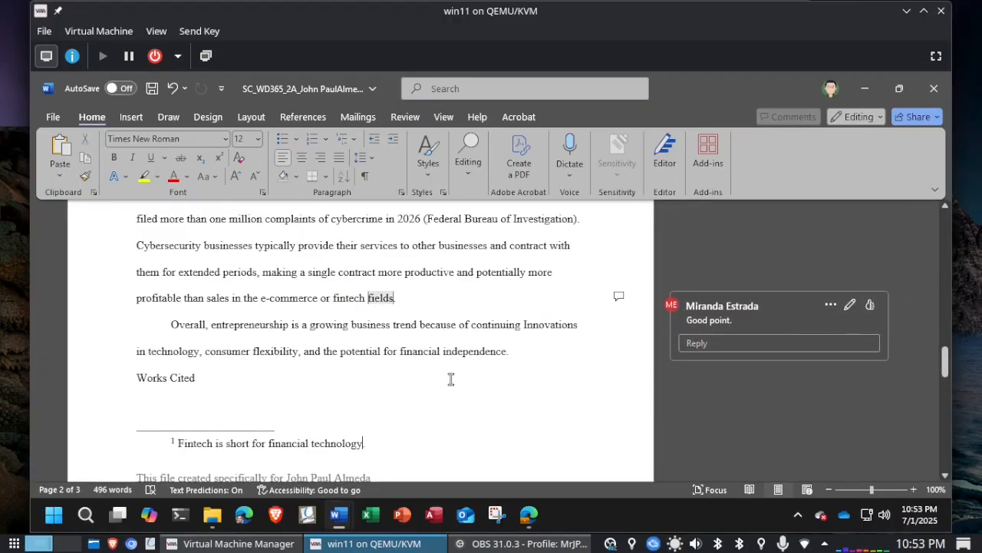
- Consult project step 15 in the instructions and set up a replacement of "on-line" with "online" in the paper
{"action": "key", "text": "alt+Tab"}
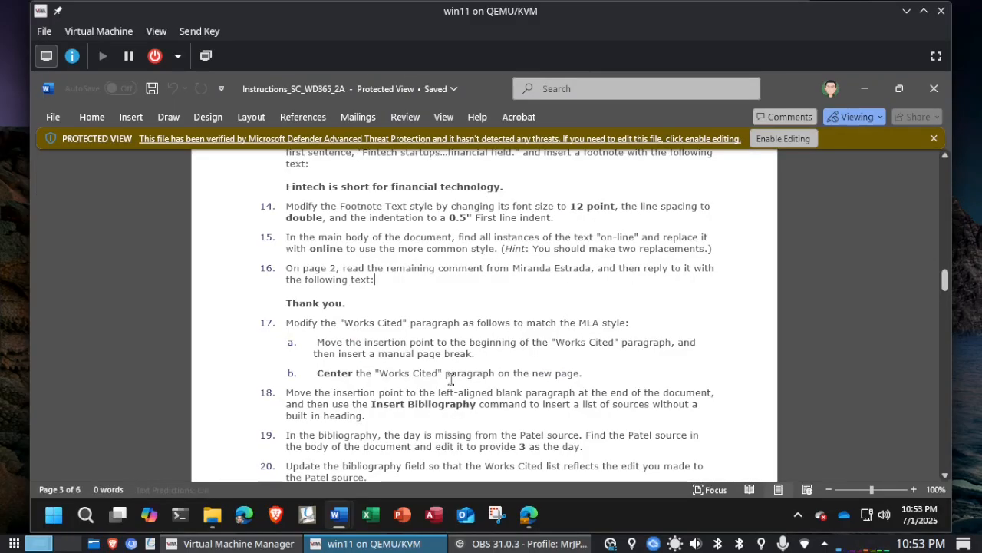
{"action": "key", "text": "alt+Tab"}
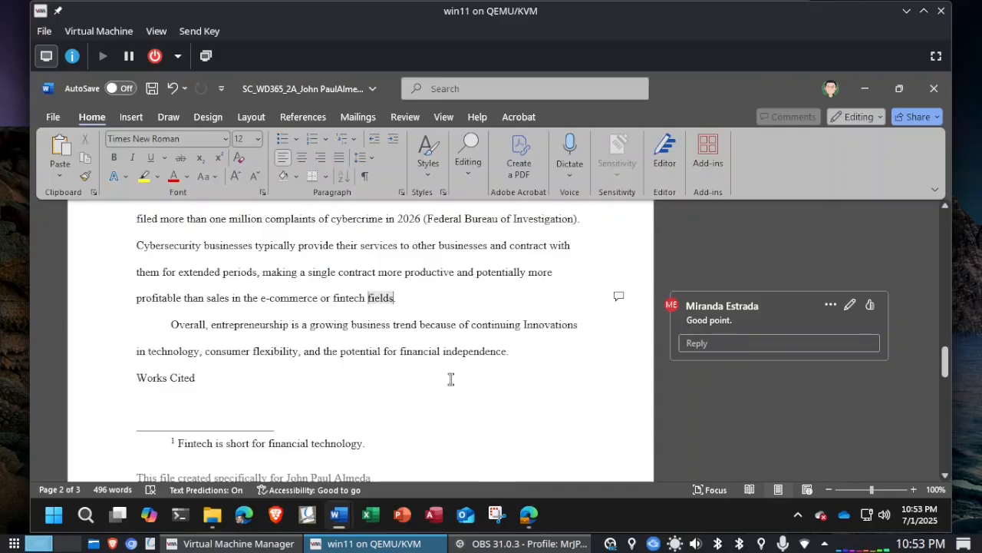
{"action": "left_click", "coordinate": [472, 176]}
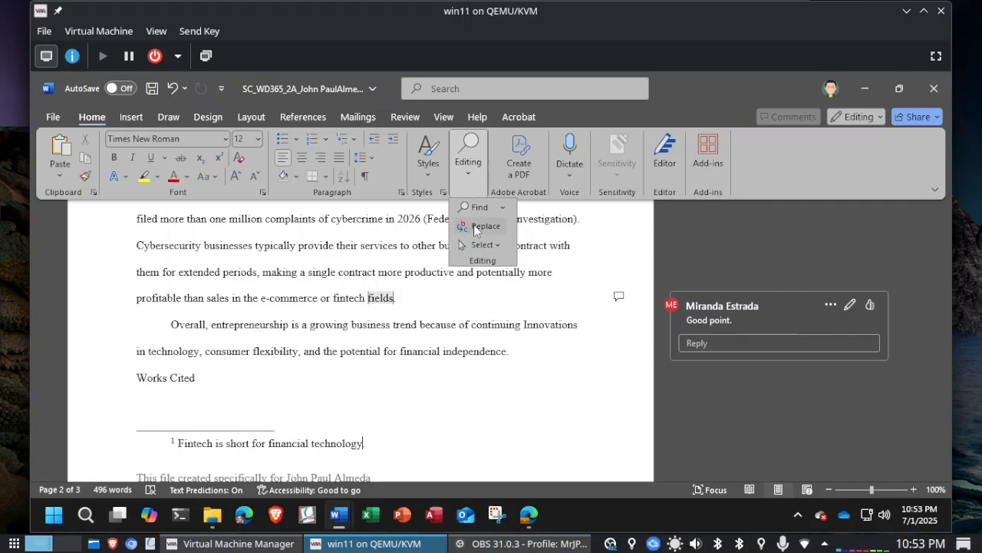
{"action": "left_click", "coordinate": [480, 226]}
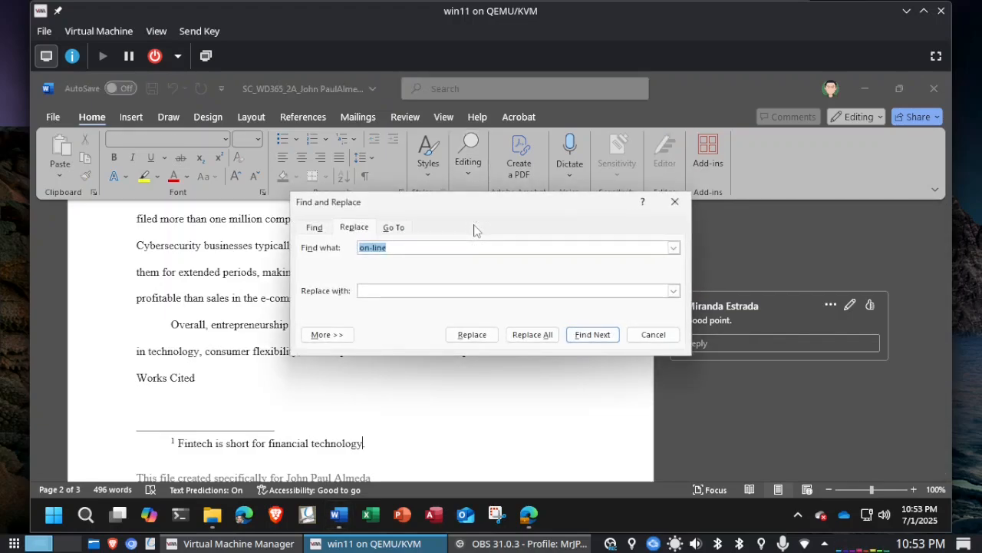
{"action": "left_click", "coordinate": [313, 229]}
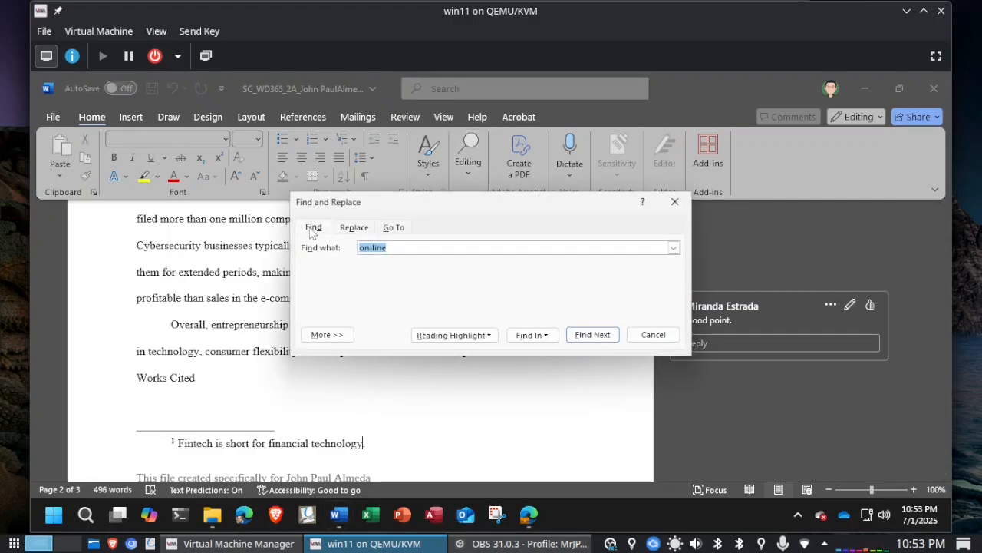
{"action": "left_click", "coordinate": [353, 229]}
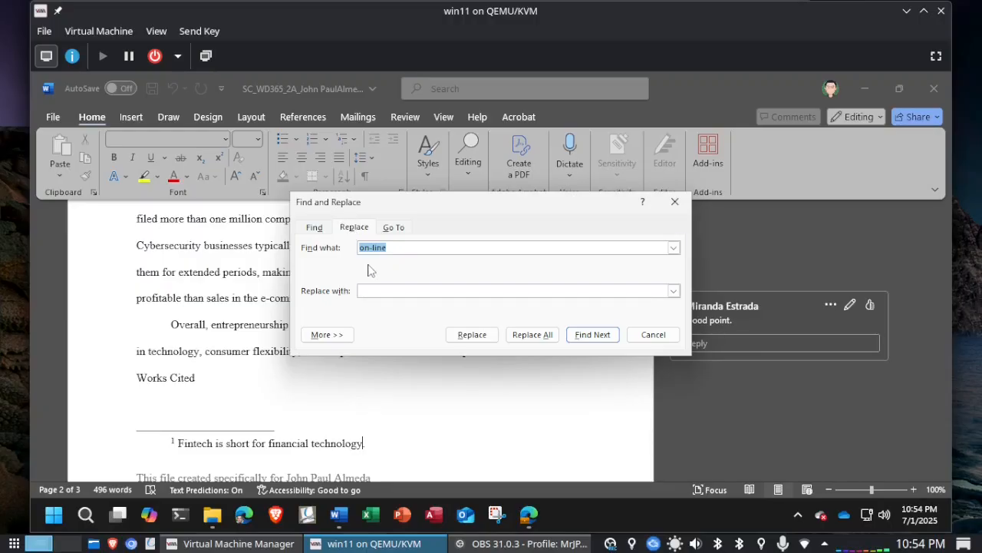
{"action": "left_click", "coordinate": [379, 292]}
{"action": "type", "text": "online"}
- Try to replace all instances of "on-line" with the insertion point in the footnote
{"action": "left_click", "coordinate": [526, 335]}
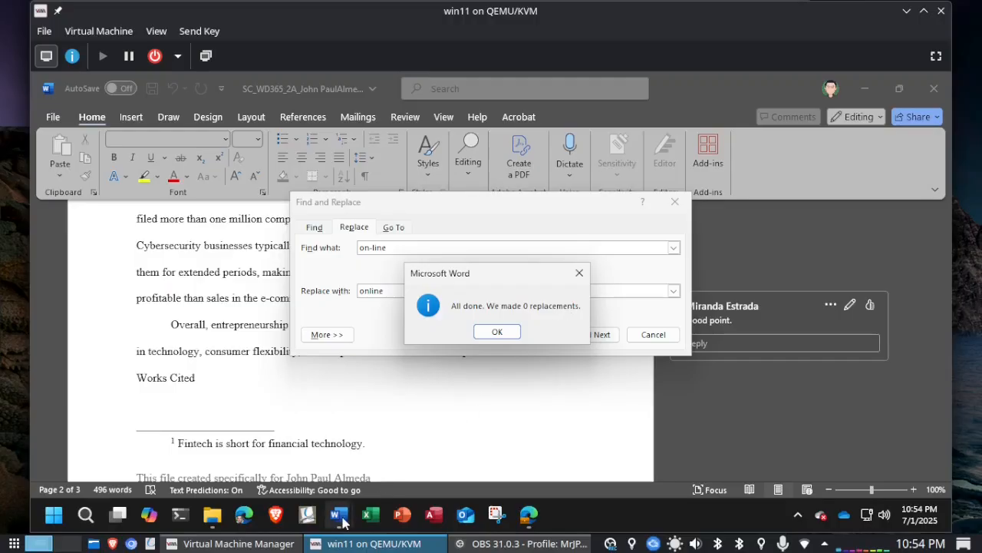
{"action": "mouse_move", "coordinate": [338, 515]}
{"action": "mouse_move", "coordinate": [292, 458]}
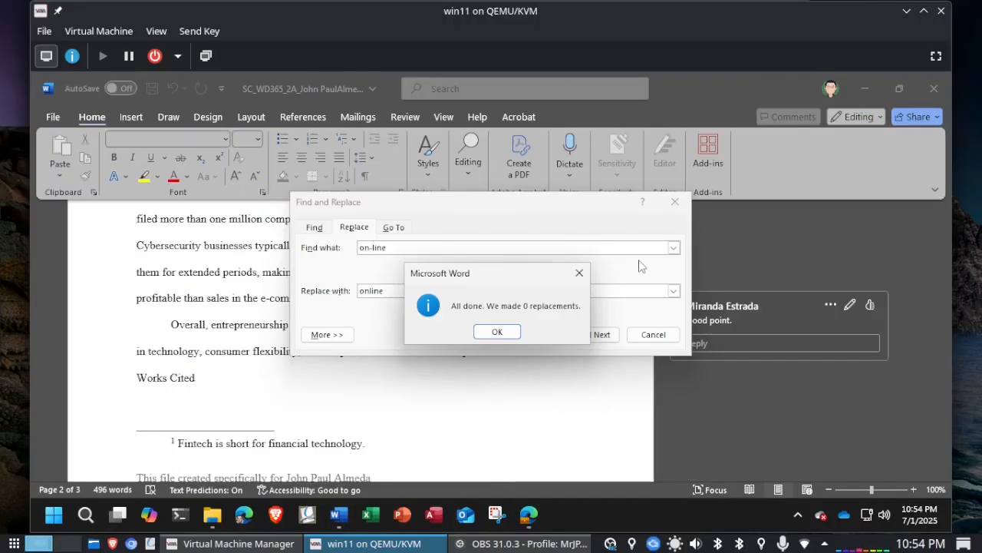
{"action": "left_click", "coordinate": [497, 331]}
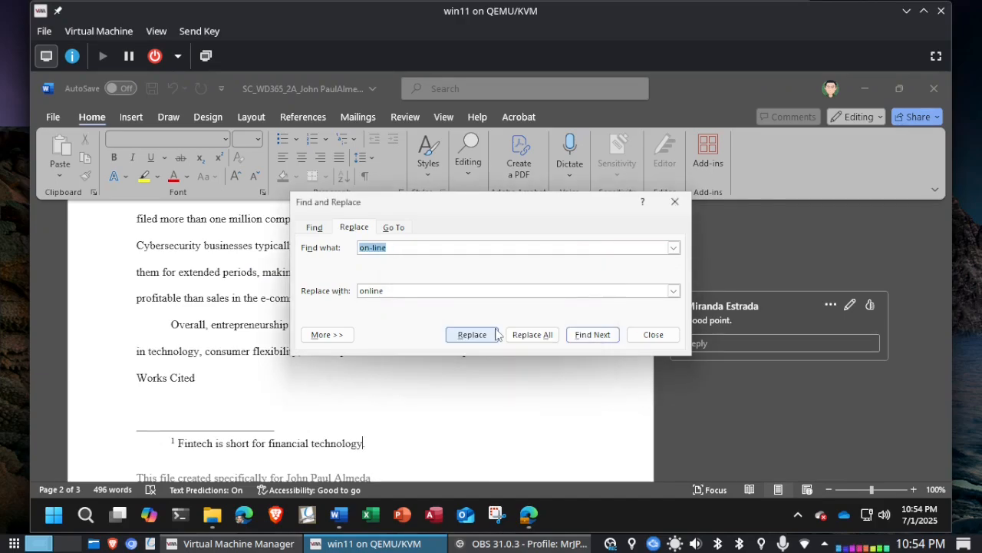
{"action": "left_click", "coordinate": [652, 336]}
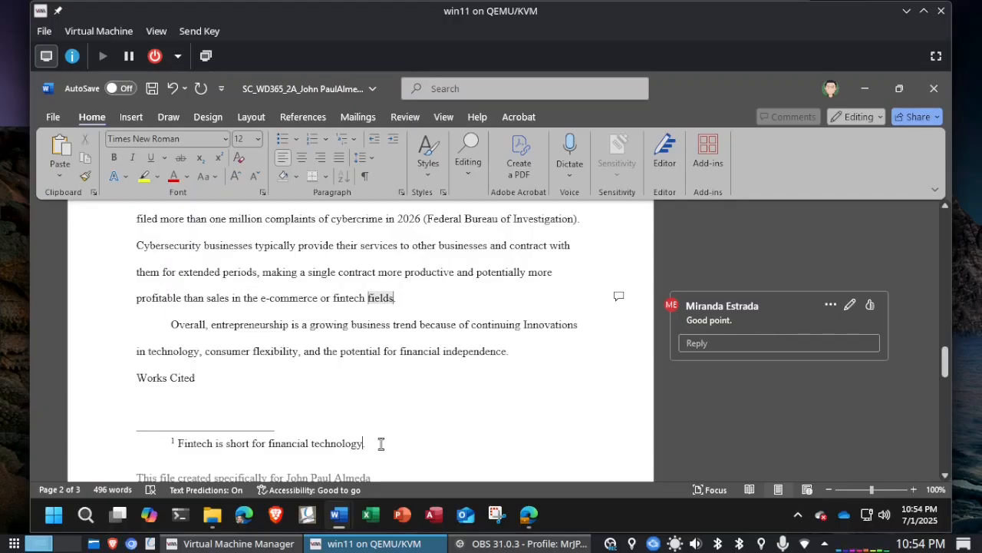
- Place the insertion point in the main body of the paper and replace all instances of "on-line" with "online"
{"action": "left_click", "coordinate": [403, 378]}
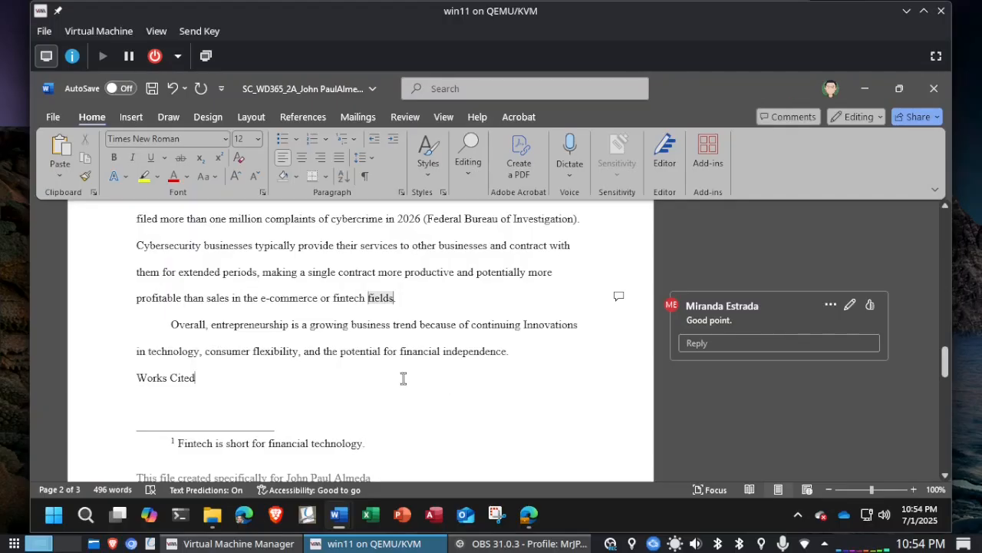
{"action": "left_click", "coordinate": [469, 176]}
{"action": "left_click", "coordinate": [485, 226]}
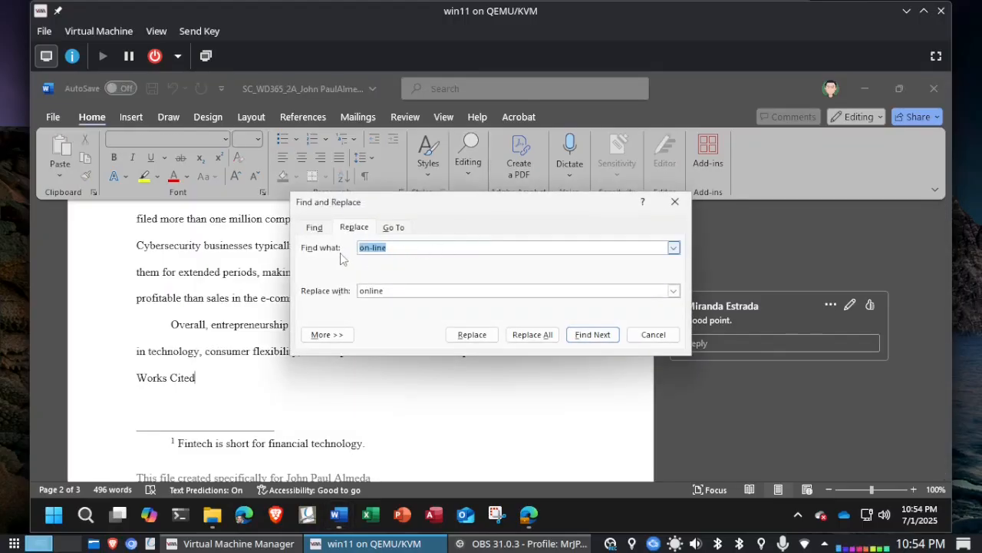
{"action": "left_click", "coordinate": [531, 335]}
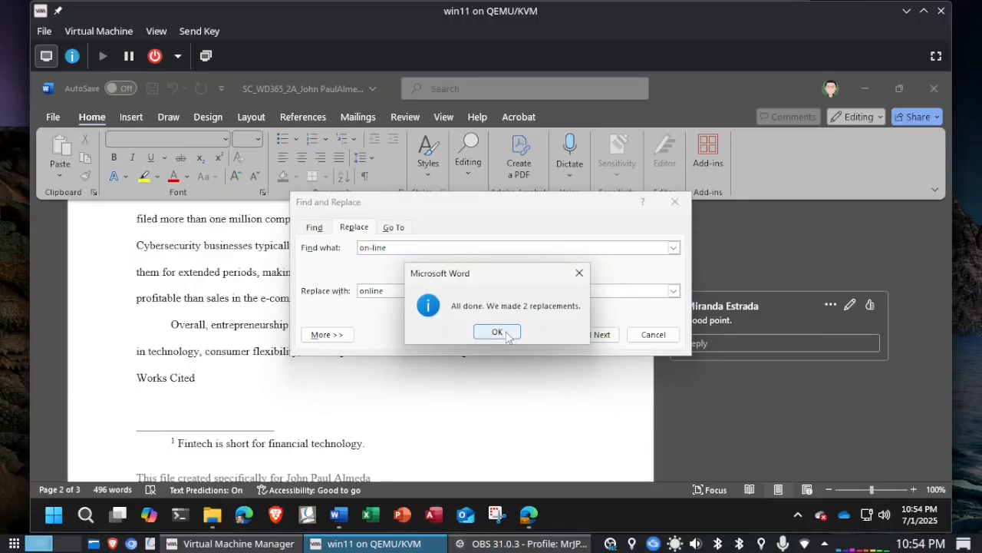
{"action": "left_click", "coordinate": [505, 333]}
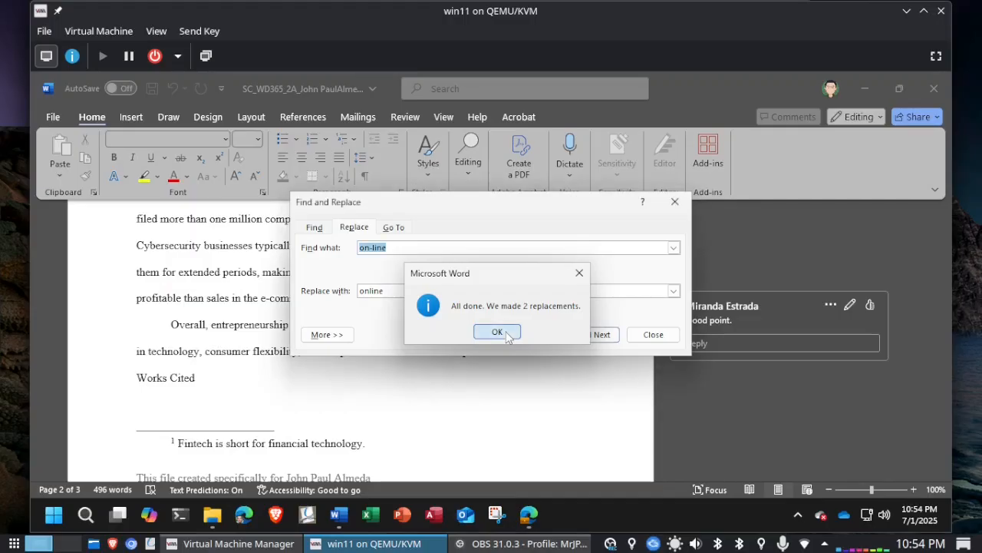
{"action": "left_click", "coordinate": [653, 335]}
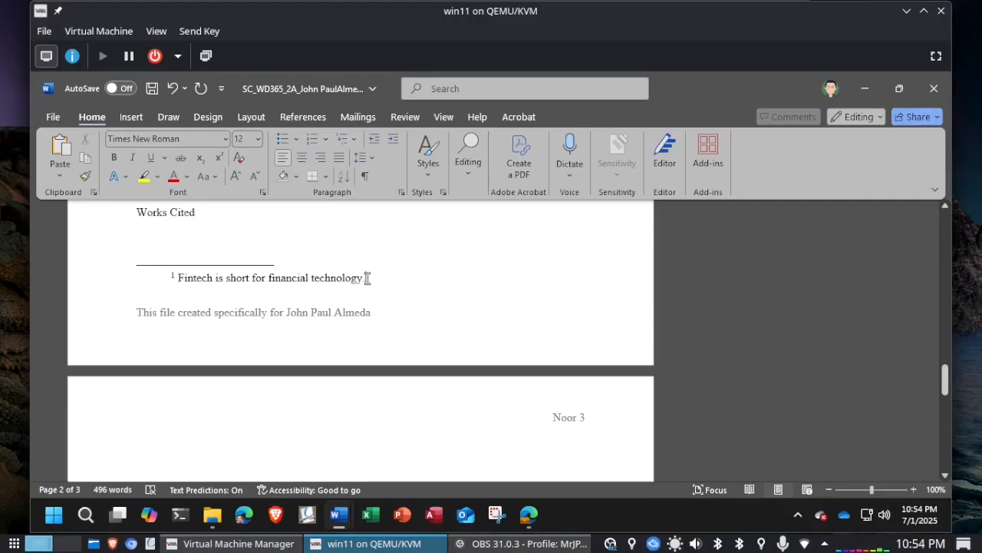
{"action": "left_click", "coordinate": [367, 277]}
{"action": "left_click", "coordinate": [302, 214]}
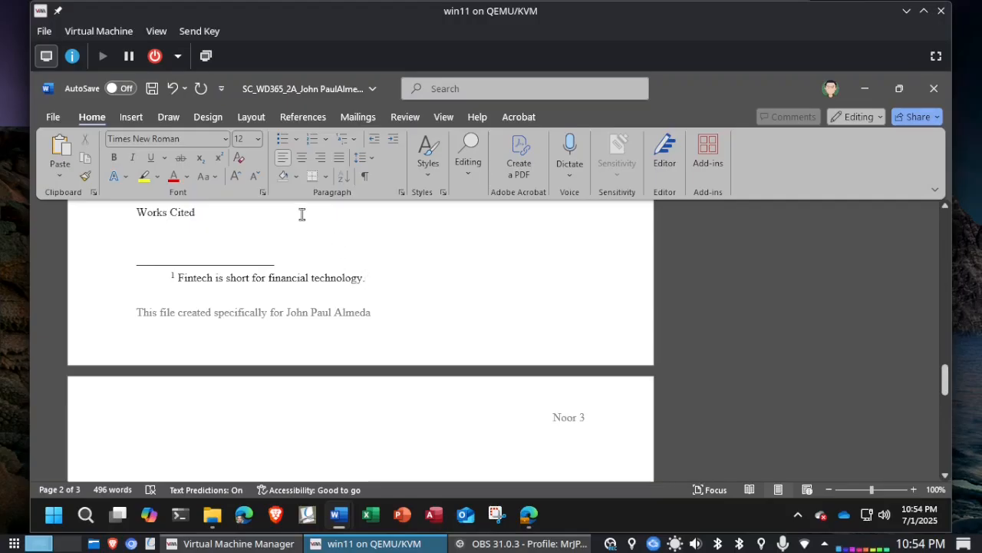
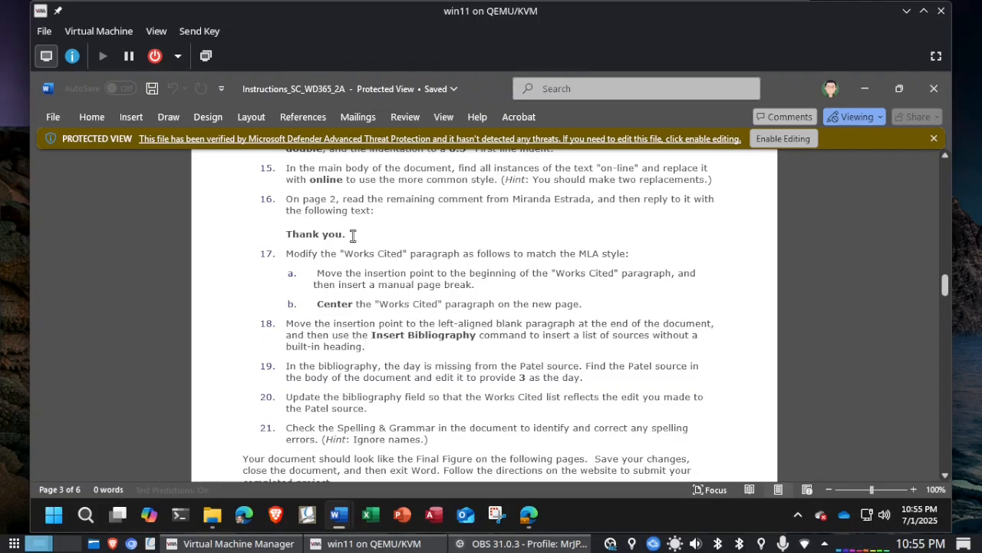
- Consult project step 16 in the instructions and post the reply "Thank you." to the remaining comment on page 2
{"action": "key", "text": "alt+Tab"}
{"action": "left_click", "coordinate": [733, 247]}
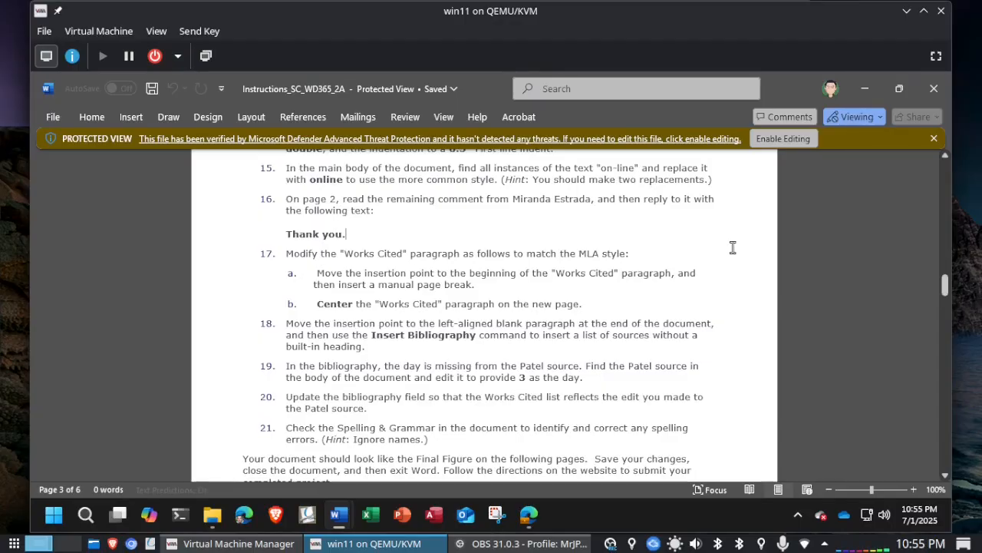
{"action": "key", "text": "alt+Tab"}
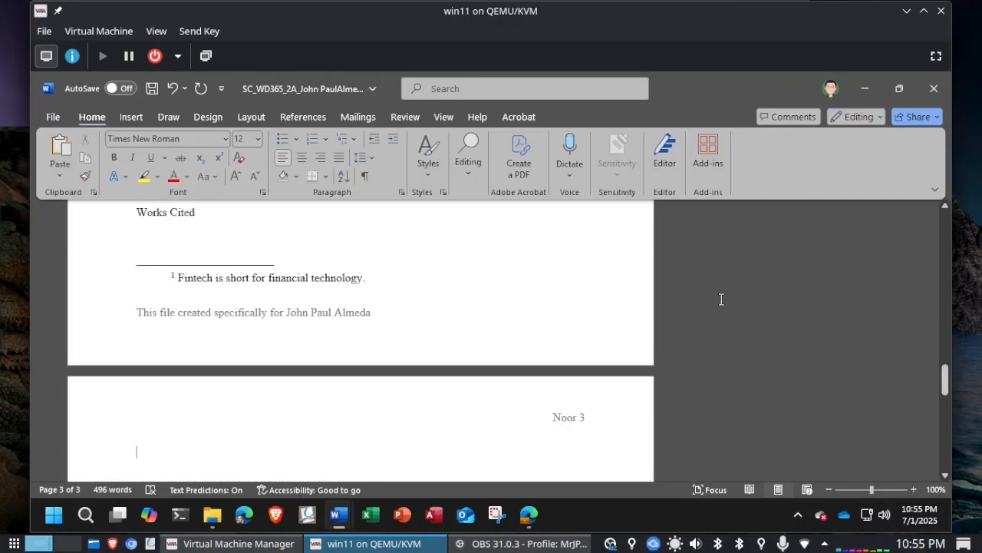
{"action": "scroll", "coordinate": [721, 300], "scroll_direction": "up", "scroll_amount": 5}
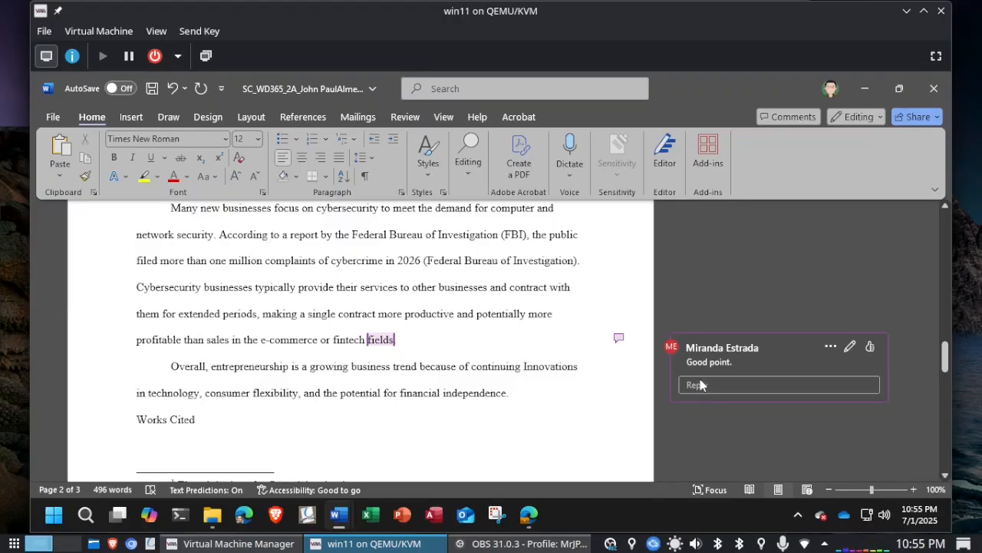
{"action": "left_click", "coordinate": [699, 385]}
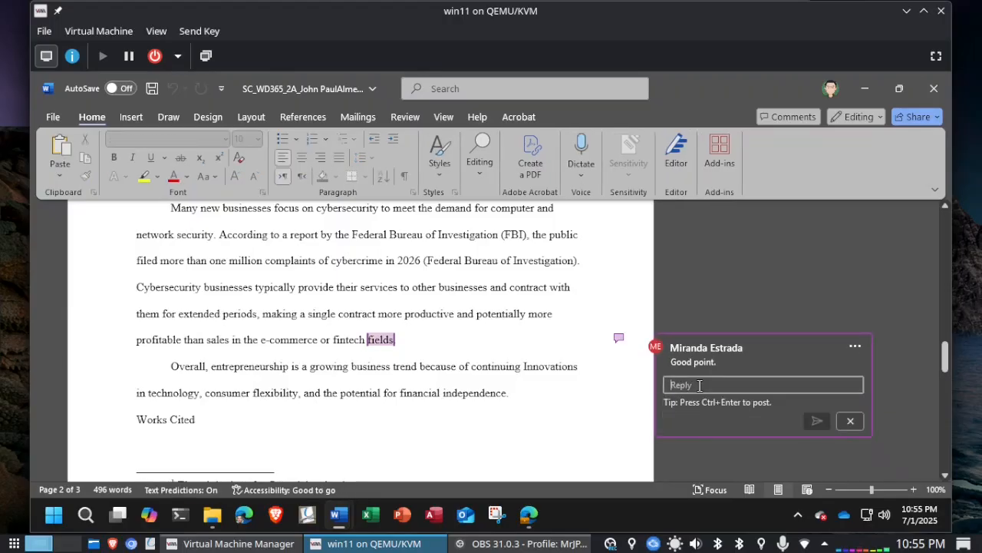
{"action": "type", "text": "Thank you."}
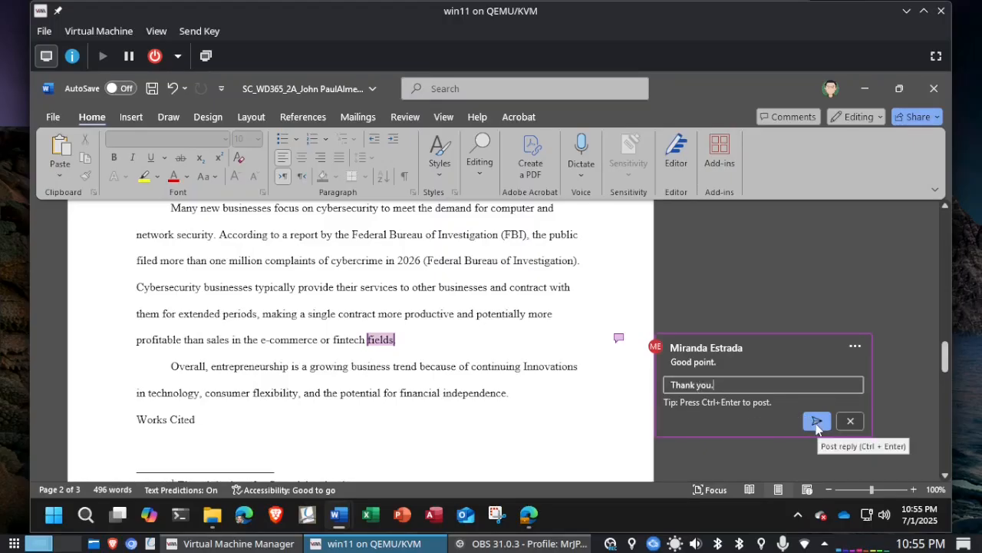
{"action": "left_click", "coordinate": [816, 422]}
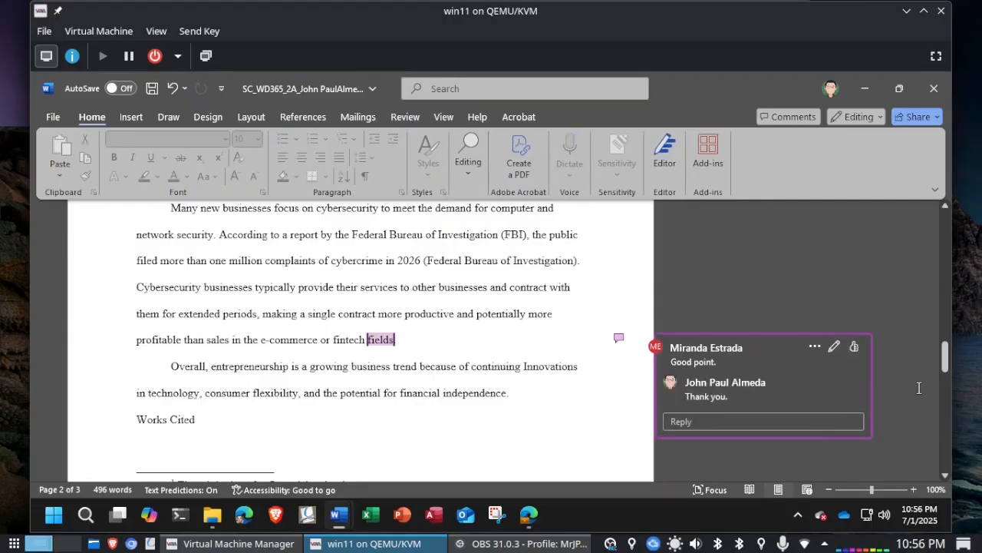
- Consult project step 17 in the instructions and place the insertion point at the beginning of the "Works Cited" paragraph
{"action": "key", "text": "alt+Tab"}
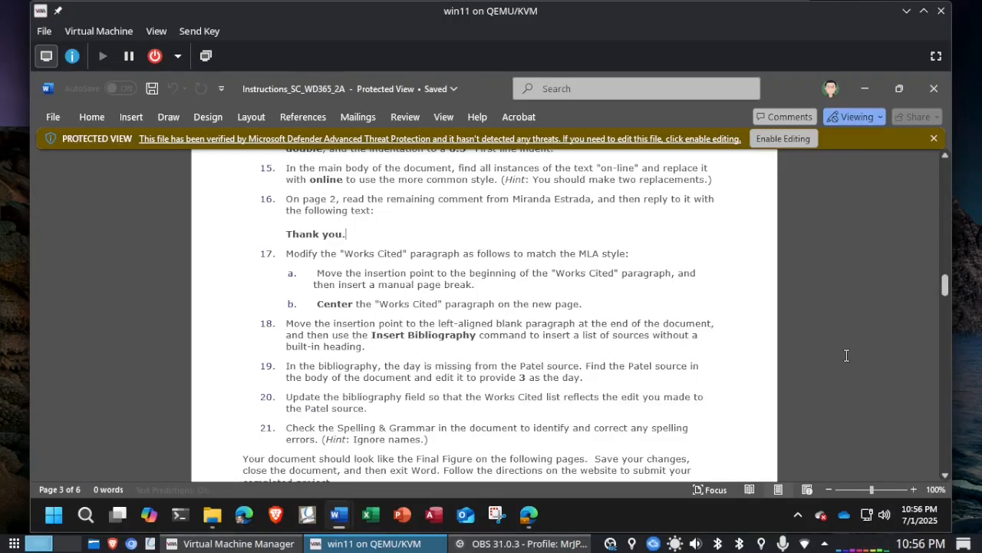
{"action": "scroll", "coordinate": [823, 333], "scroll_direction": "down", "scroll_amount": 2}
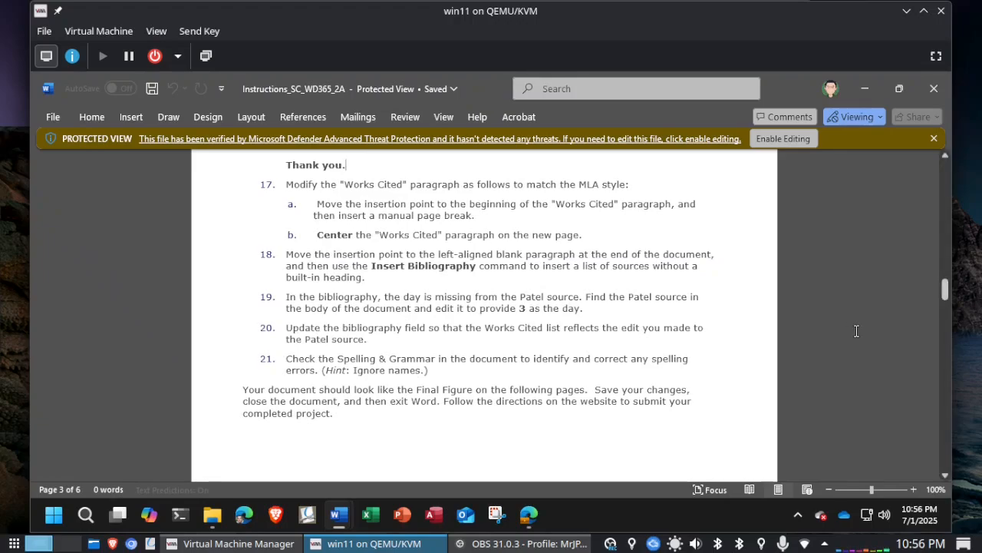
{"action": "key", "text": "alt+Tab"}
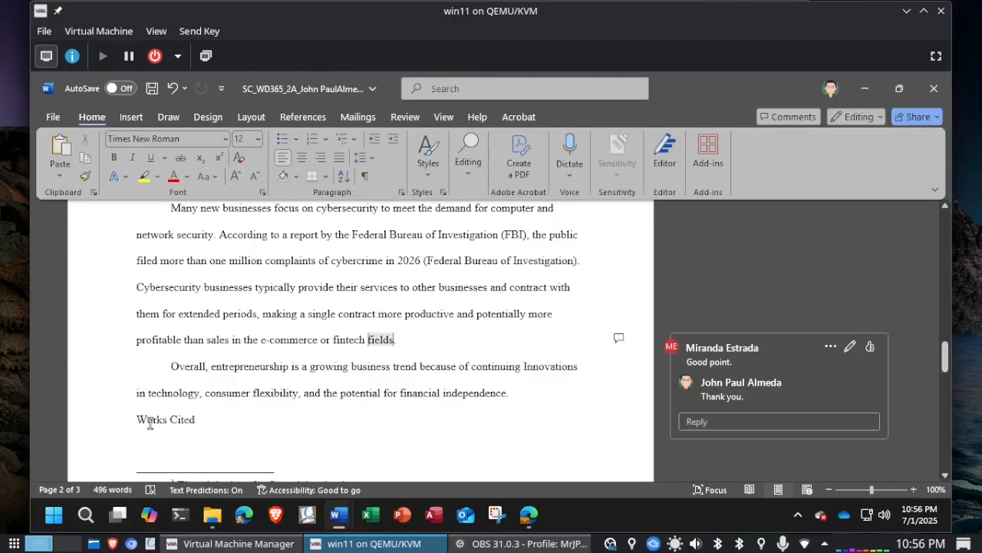
{"action": "left_click", "coordinate": [85, 431]}
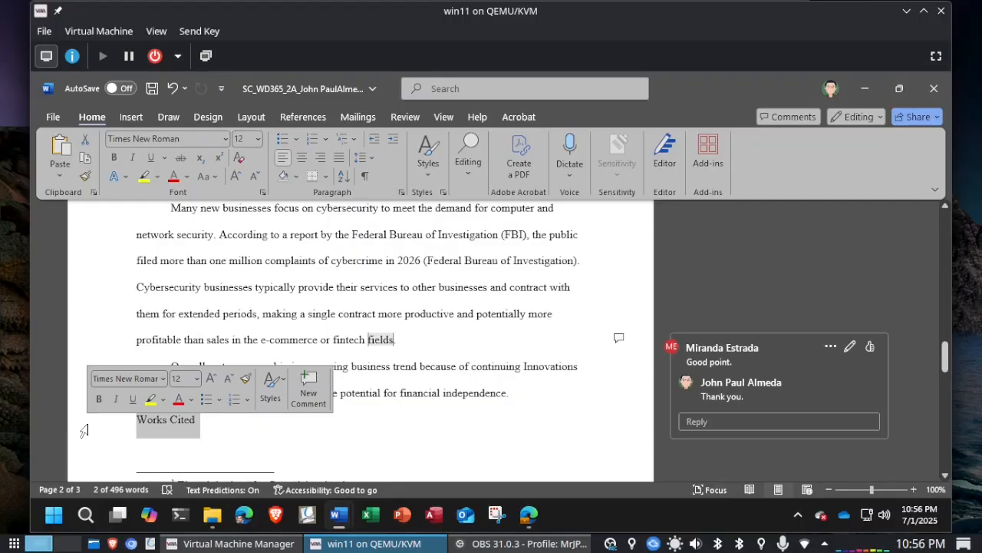
{"action": "key", "text": "alt+Tab"}
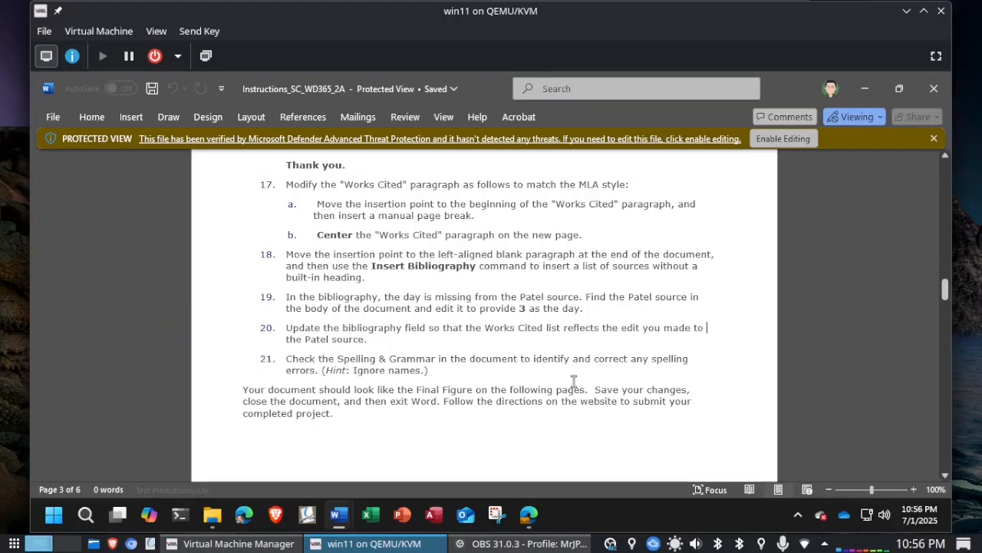
{"action": "key", "text": "alt+Tab"}
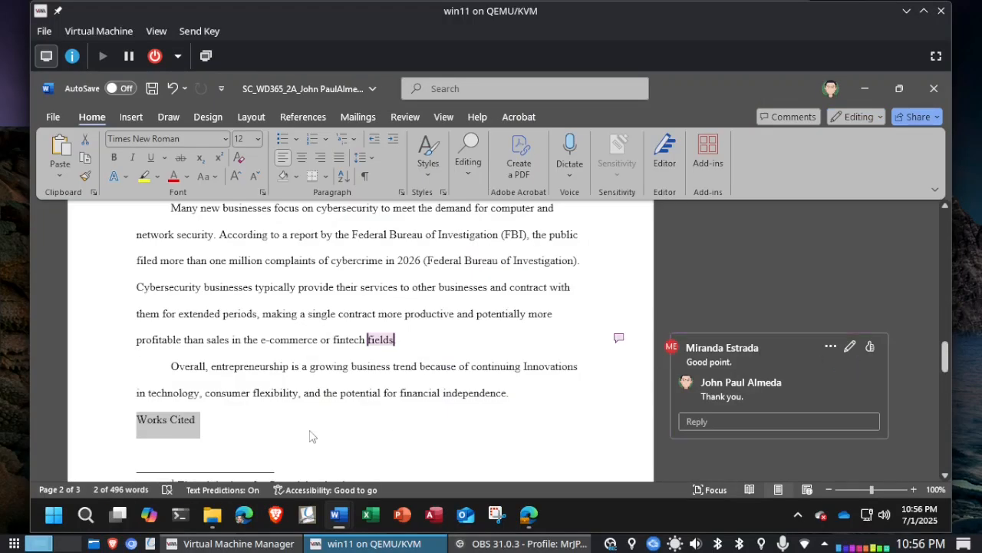
{"action": "left_click", "coordinate": [136, 427]}
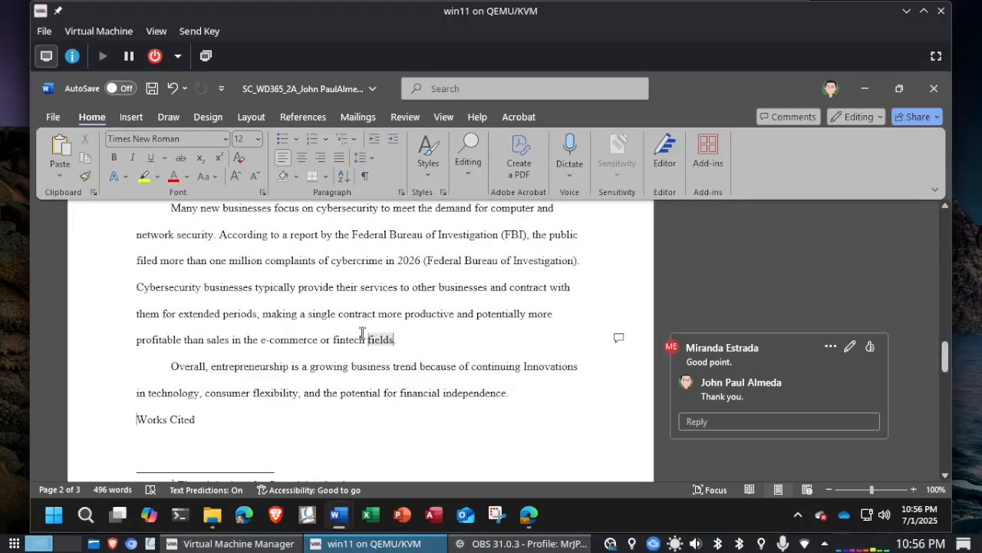
- Examine the end of page 2 and the start of page 3 around the "Works Cited" paragraph
{"action": "scroll", "coordinate": [383, 324], "scroll_direction": "down", "scroll_amount": 3}
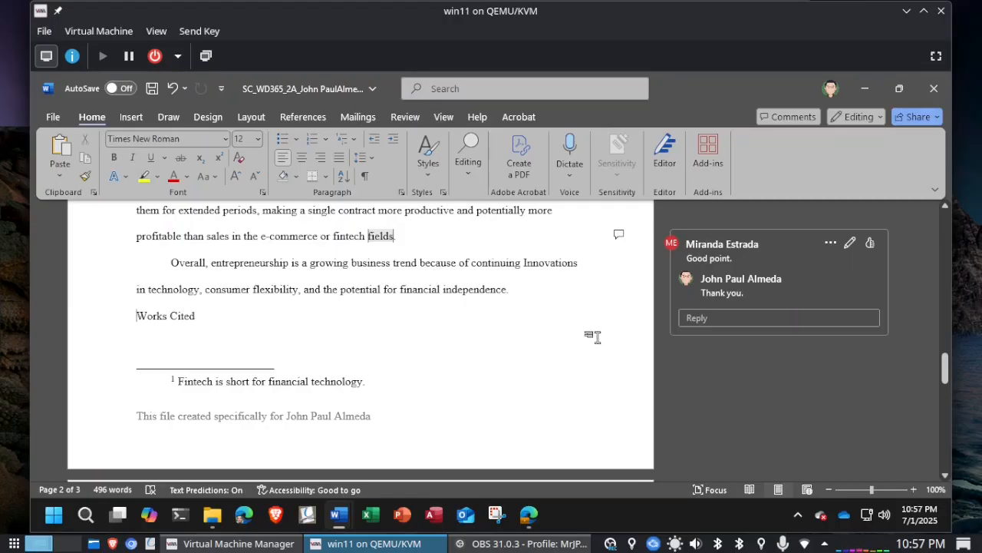
{"action": "scroll", "coordinate": [592, 336], "scroll_direction": "down", "scroll_amount": 2}
{"action": "scroll", "coordinate": [593, 336], "scroll_direction": "up", "scroll_amount": 2}
{"action": "scroll", "coordinate": [596, 336], "scroll_direction": "up", "scroll_amount": 1}
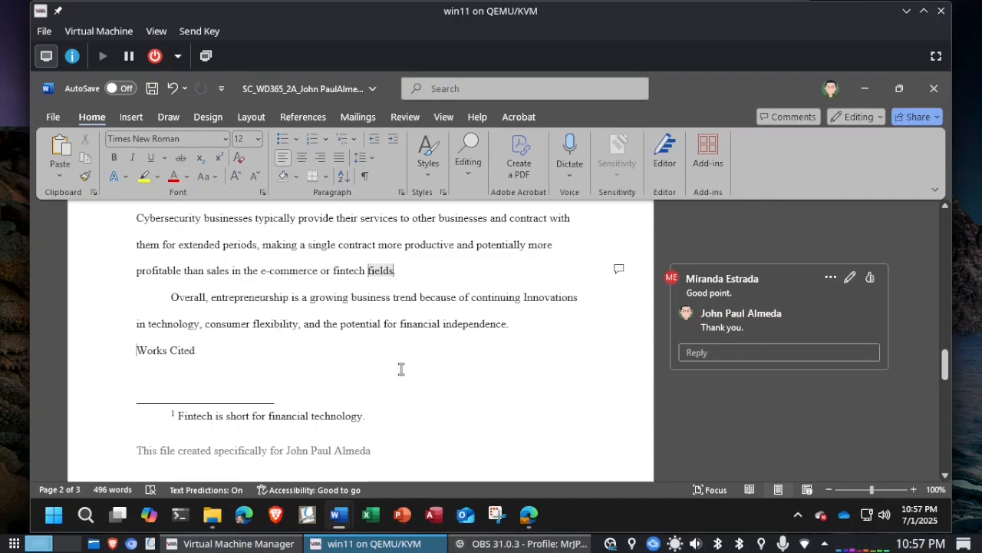
{"action": "scroll", "coordinate": [401, 369], "scroll_direction": "down", "scroll_amount": 4}
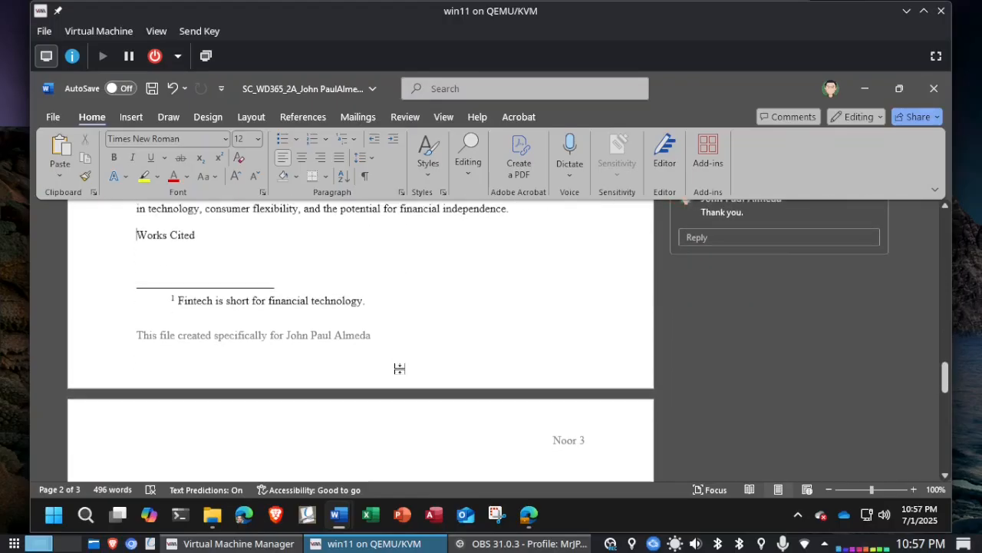
{"action": "scroll", "coordinate": [401, 369], "scroll_direction": "up", "scroll_amount": 2}
{"action": "scroll", "coordinate": [401, 369], "scroll_direction": "up", "scroll_amount": 3}
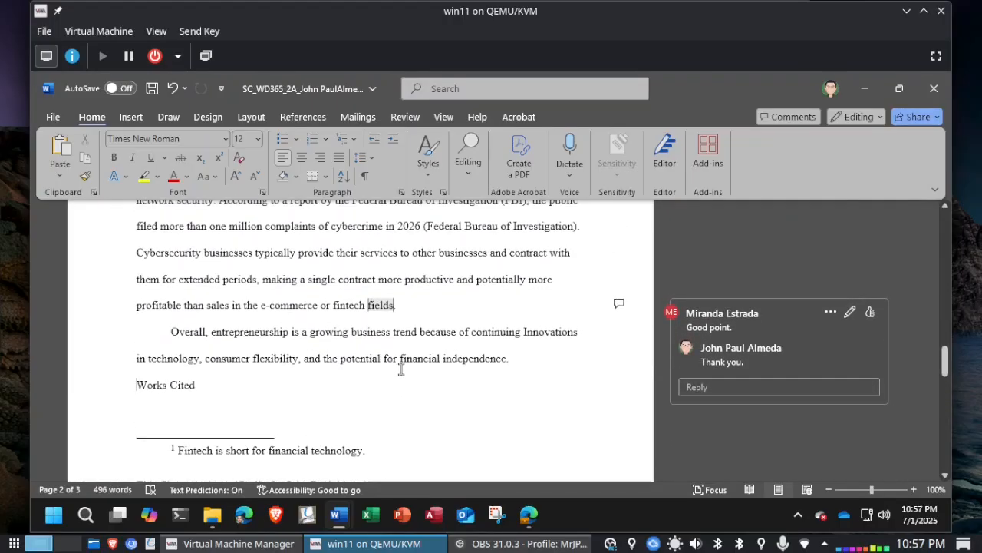
{"action": "scroll", "coordinate": [401, 369], "scroll_direction": "down", "scroll_amount": 1}
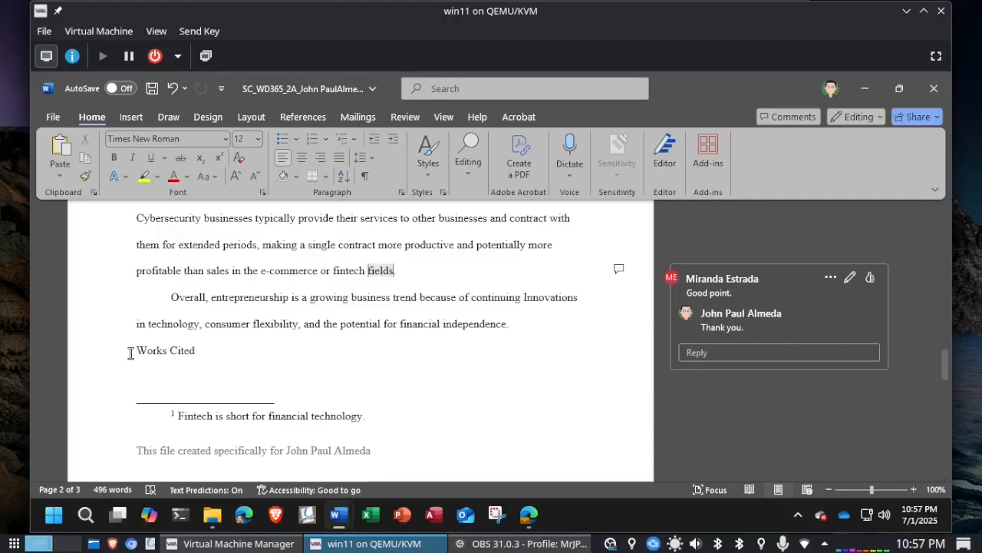
- Insert a manual page break before the "Works Cited" paragraph so that it starts a new page
{"action": "left_click", "coordinate": [130, 118]}
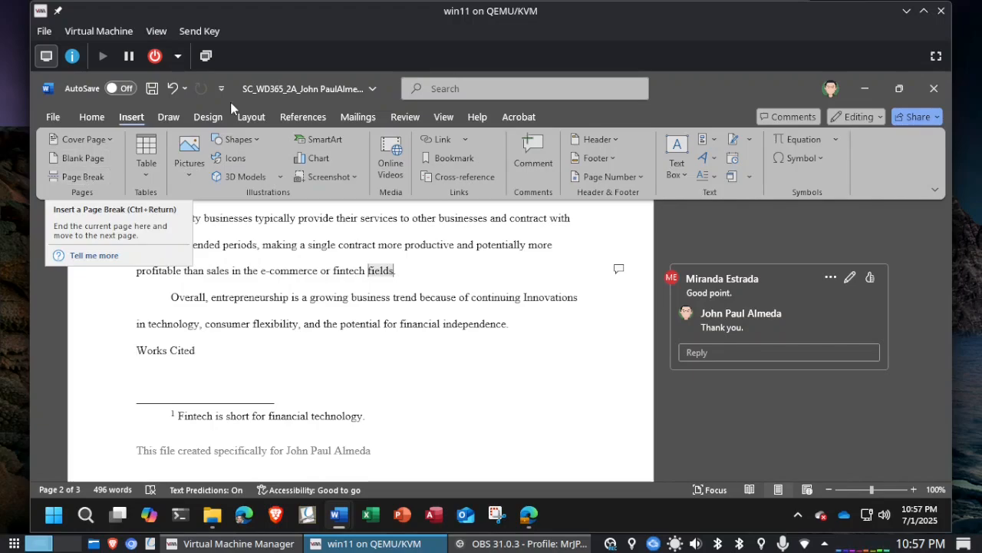
{"action": "left_click", "coordinate": [244, 119]}
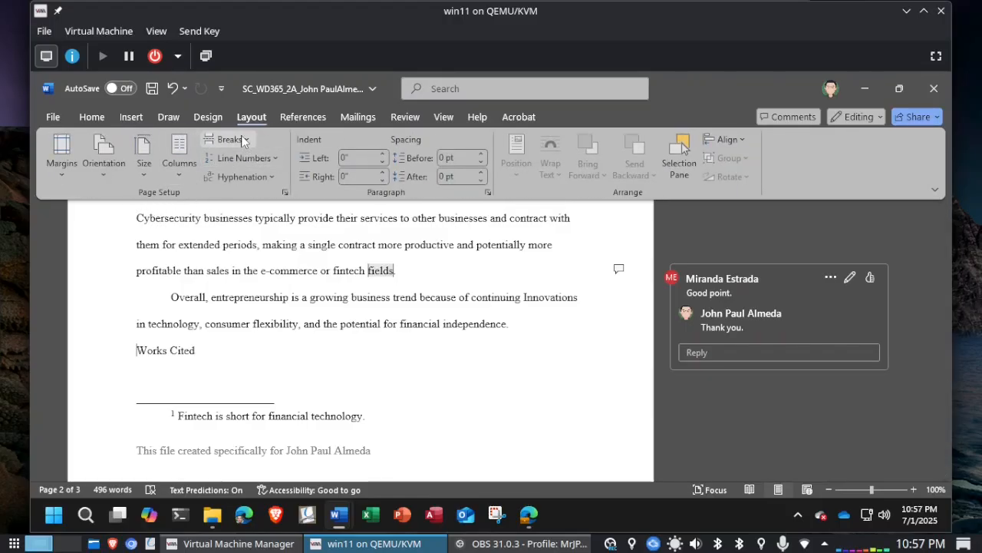
{"action": "left_click", "coordinate": [243, 141]}
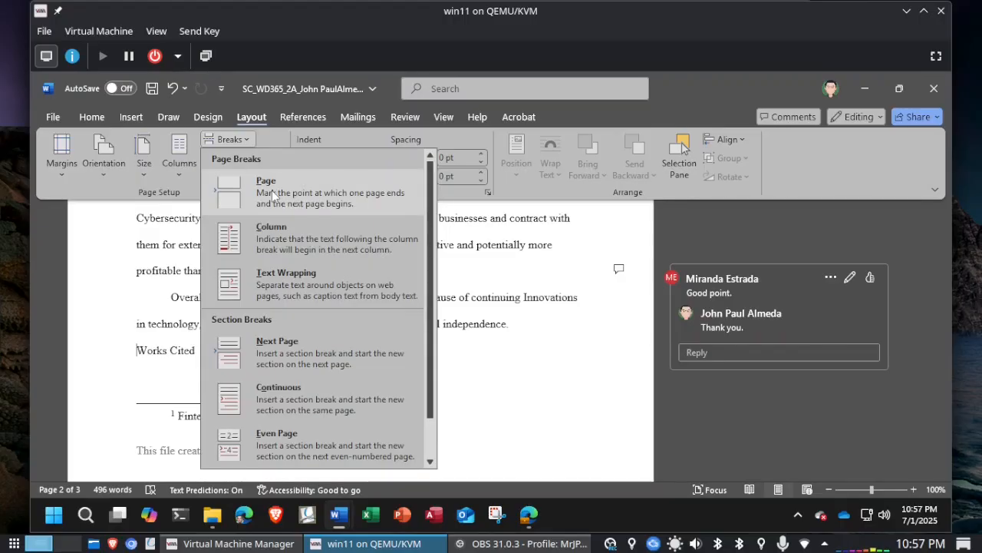
{"action": "left_click", "coordinate": [134, 351]}
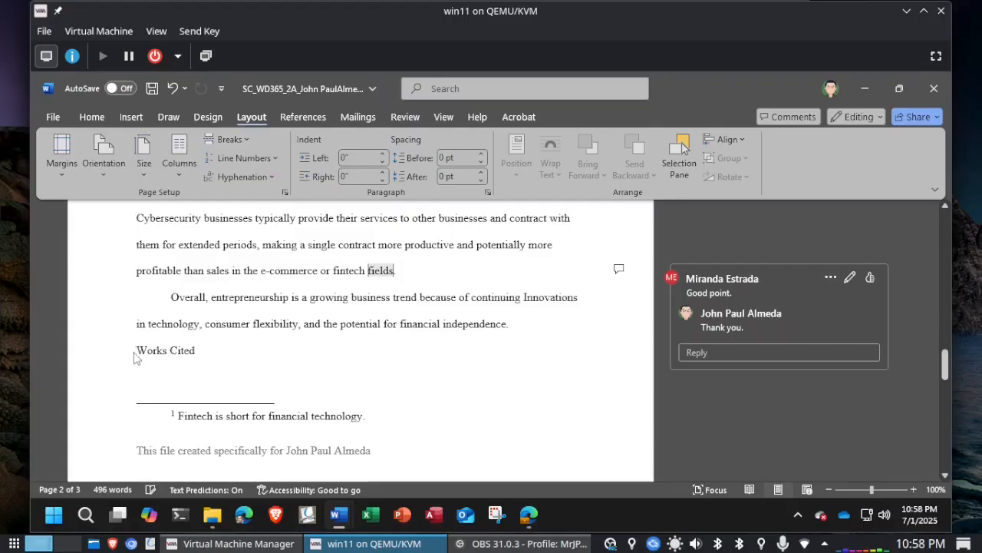
{"action": "key", "text": "ctrl+Return"}
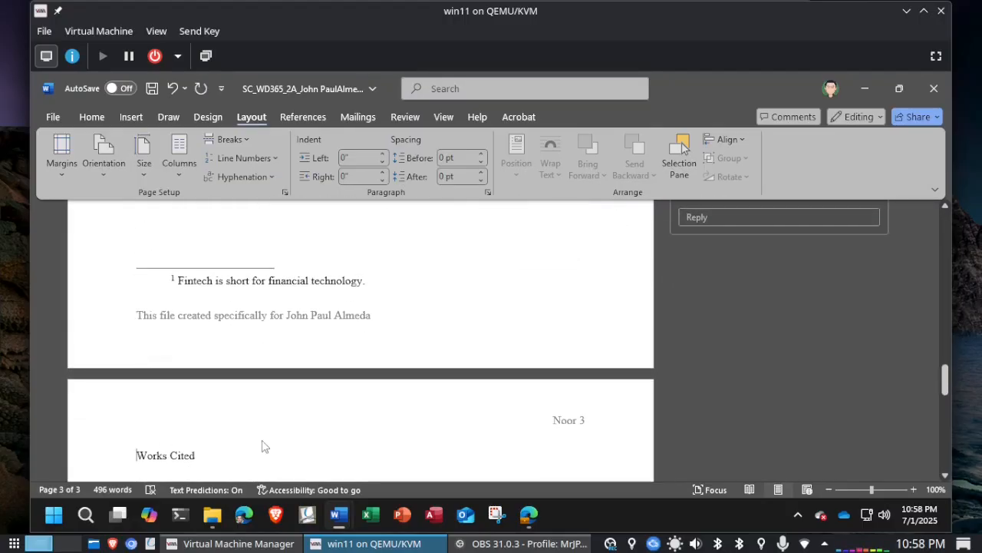
{"action": "scroll", "coordinate": [261, 442], "scroll_direction": "down", "scroll_amount": 3}
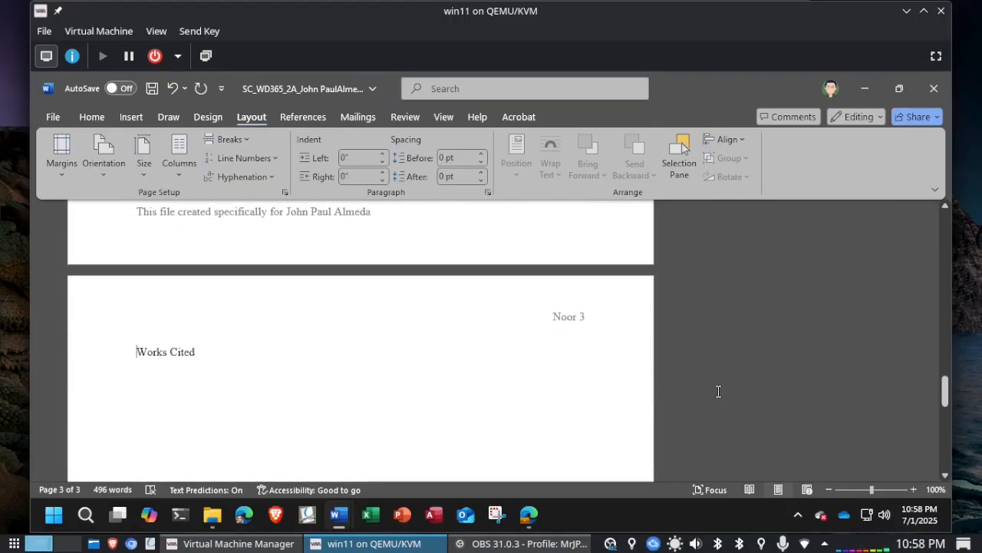
- Consult project step 17b in the instructions and center the "Works Cited" paragraph on the new page
{"action": "key", "text": "alt+Tab"}
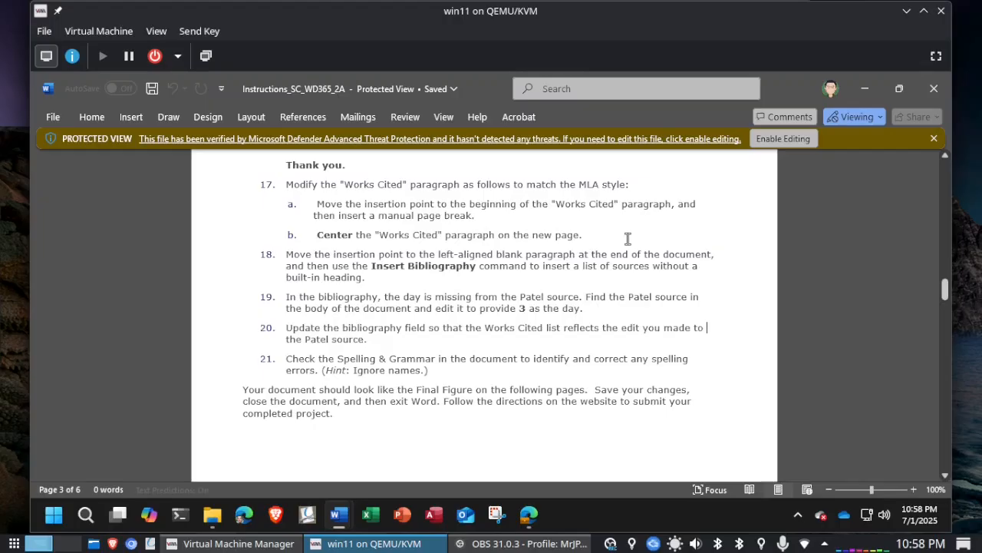
{"action": "key", "text": "alt+Tab"}
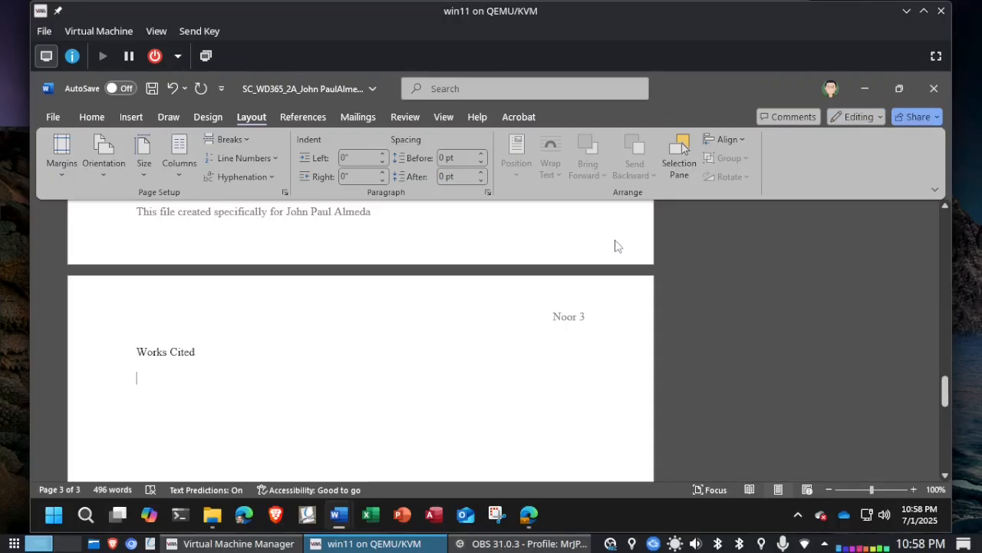
{"action": "left_click", "coordinate": [97, 357]}
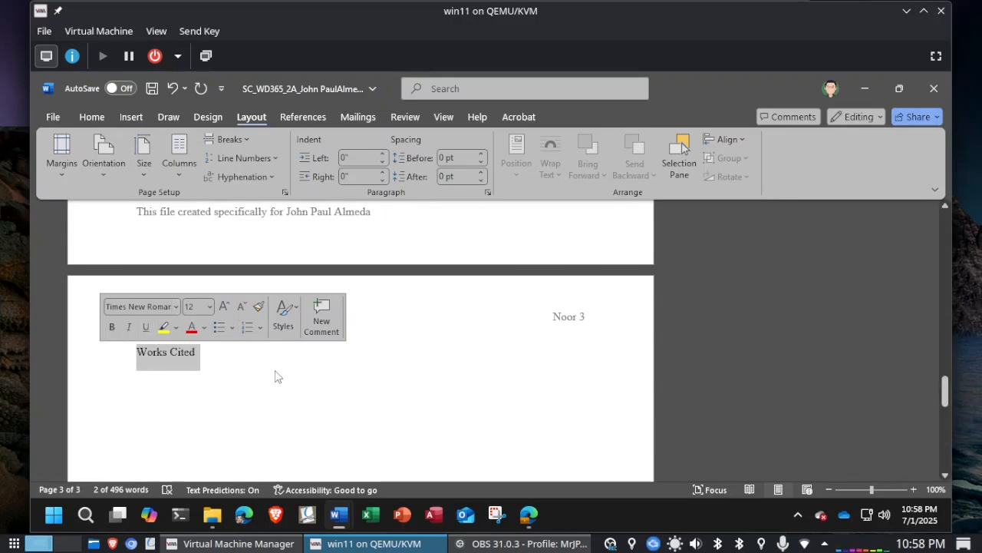
{"action": "key", "text": "ctrl+e"}
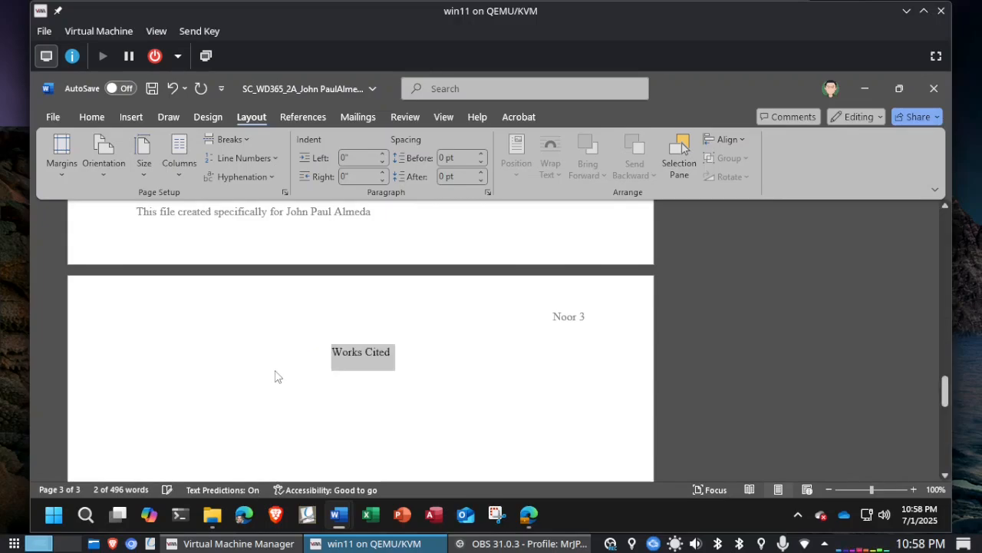
{"action": "left_click", "coordinate": [86, 119]}
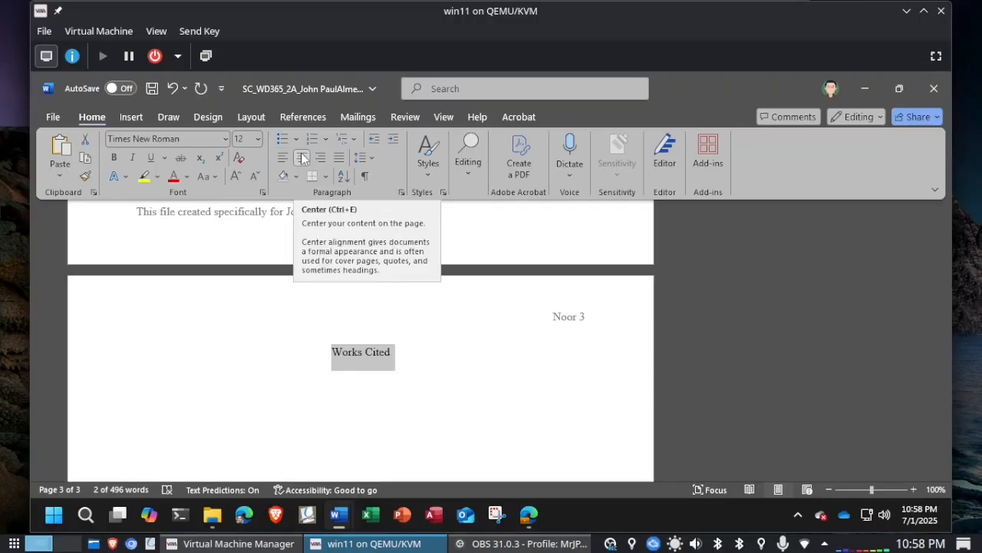
- Place the insertion point in the blank paragraph below "Works Cited" and read project step 18 in the instructions
{"action": "right_click", "coordinate": [99, 409]}
{"action": "key", "text": "alt+Tab"}
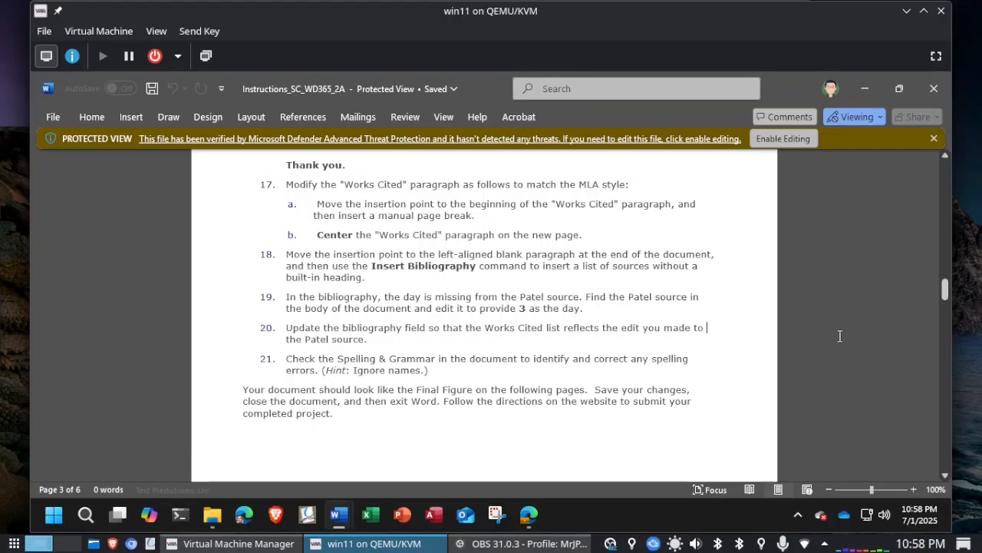
{"action": "scroll", "coordinate": [840, 336], "scroll_direction": "down", "scroll_amount": 1}
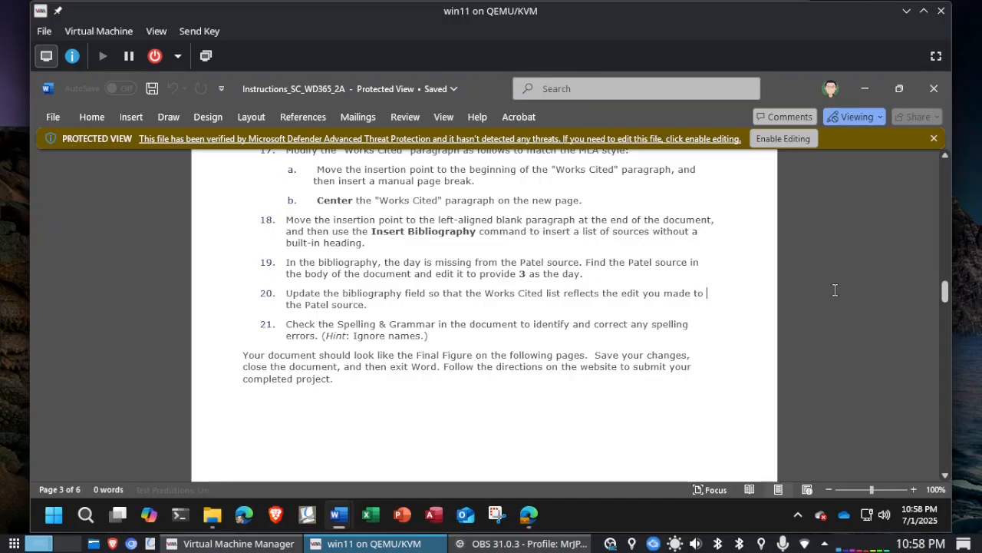
{"action": "key", "text": "alt+Tab"}
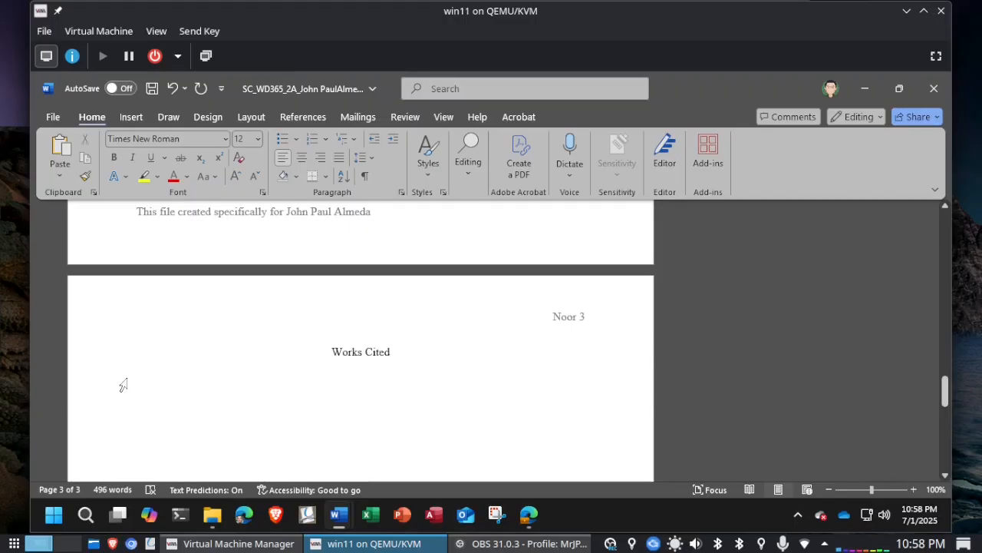
- Try the built-in "Bibliography" layout with its heading below "Works Cited" and undo the insertion
{"action": "left_click", "coordinate": [307, 119]}
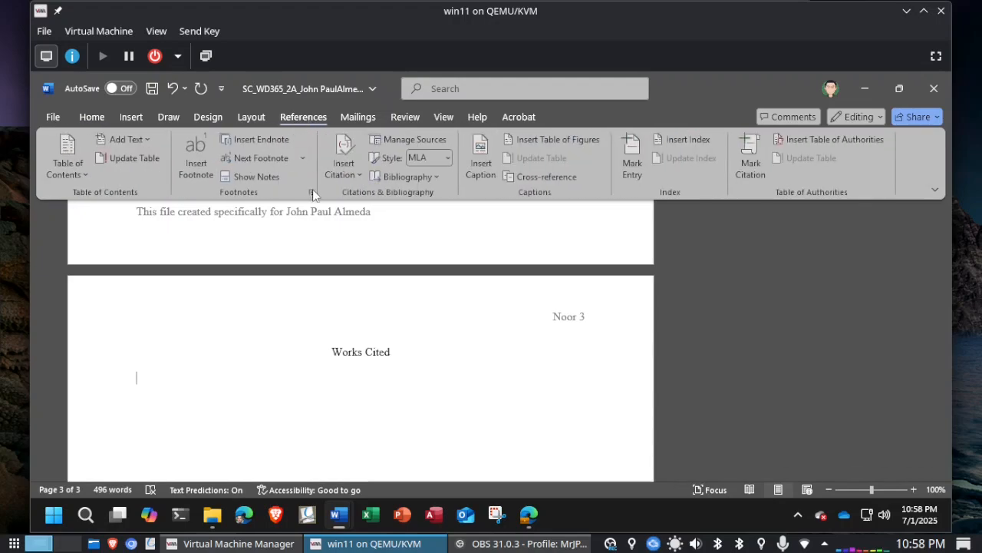
{"action": "left_click", "coordinate": [435, 179]}
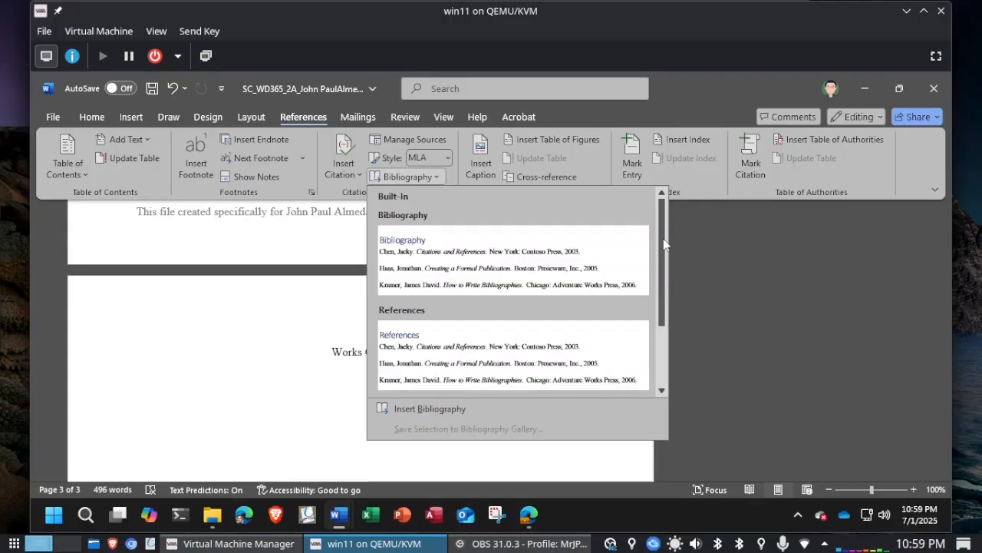
{"action": "left_click_drag", "start_coordinate": [665, 244], "coordinate": [675, 223]}
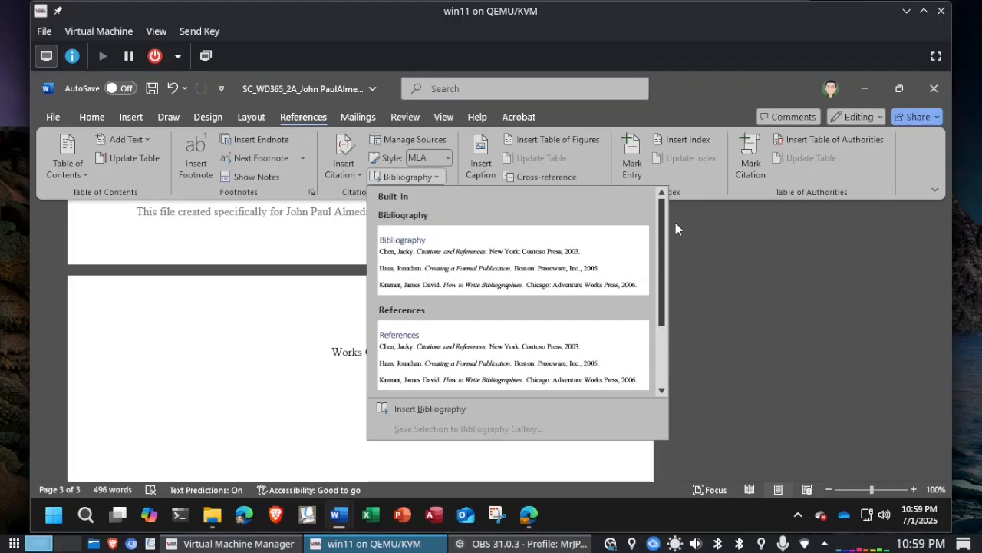
{"action": "left_click", "coordinate": [452, 269]}
{"action": "scroll", "coordinate": [385, 336], "scroll_direction": "up", "scroll_amount": 10}
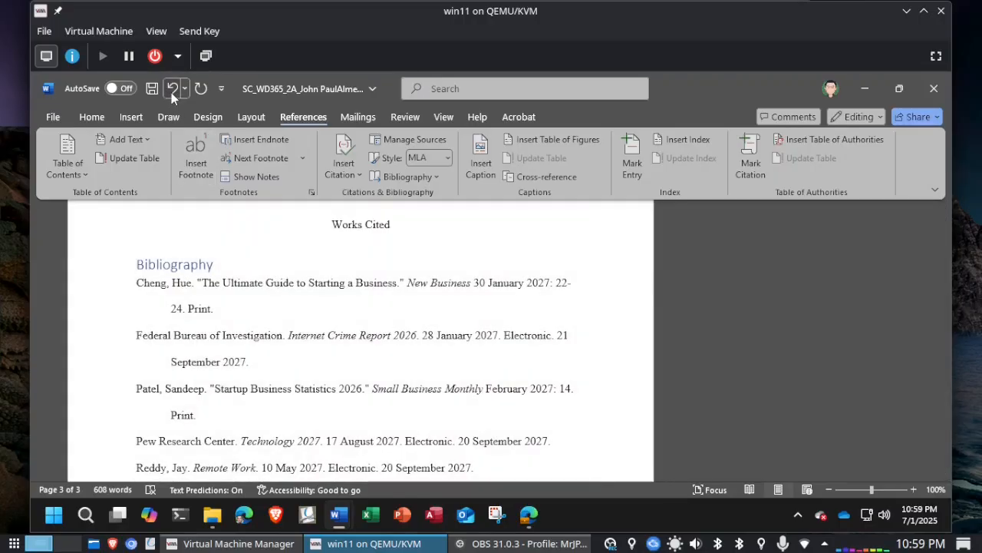
{"action": "left_click", "coordinate": [171, 89]}
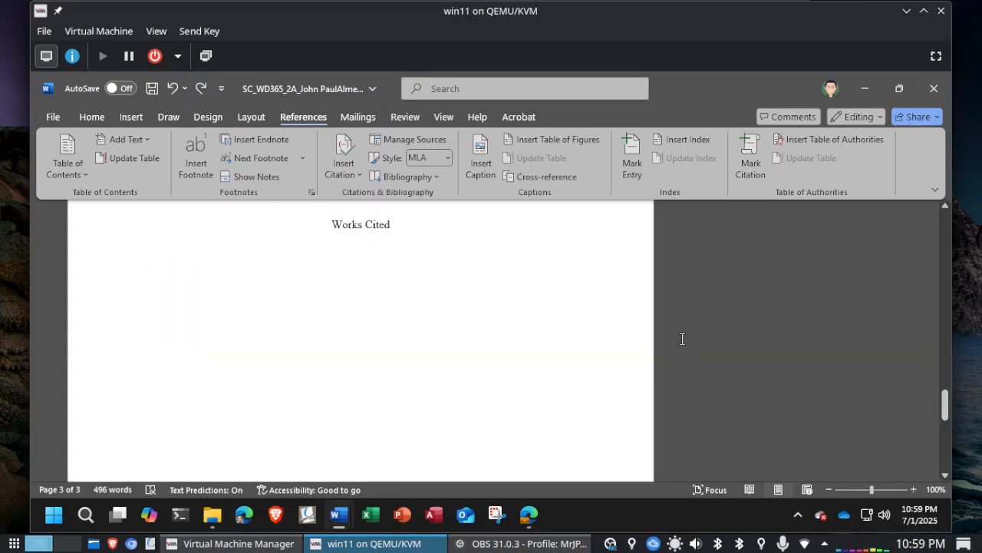
- Recheck project step 18 and use the Insert Bibliography command to add the source list without a built-in heading below "Works Cited"
{"action": "key", "text": "alt+Tab"}
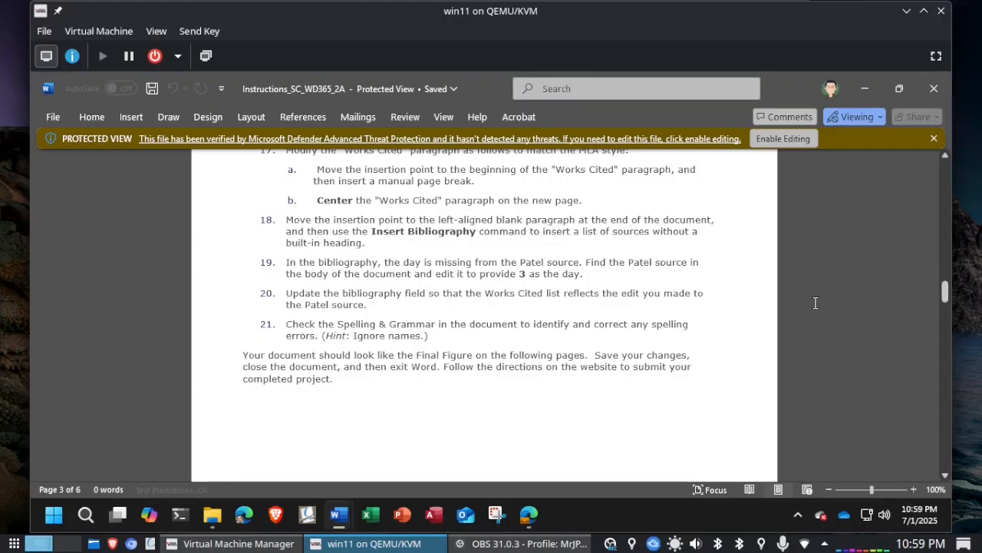
{"action": "key", "text": "alt+Tab"}
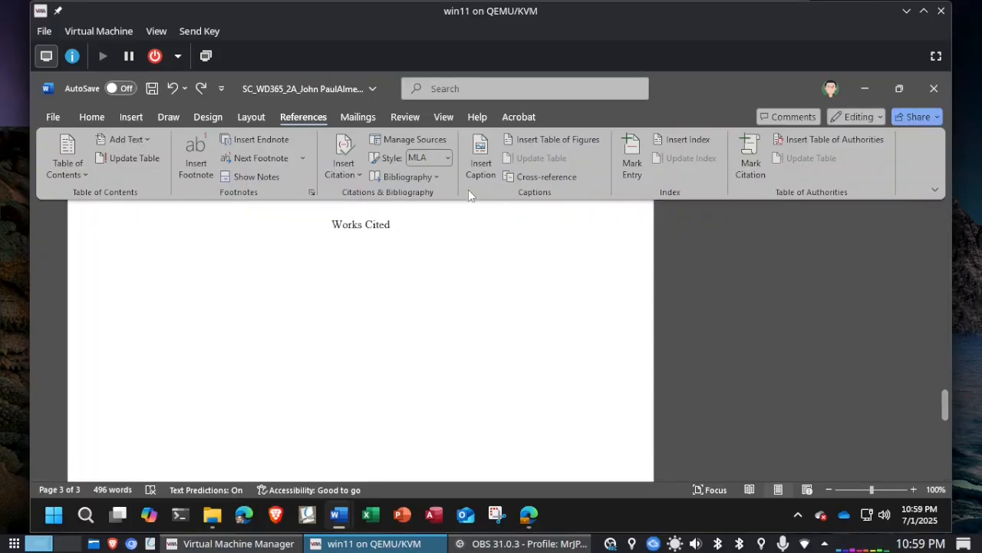
{"action": "left_click", "coordinate": [433, 178]}
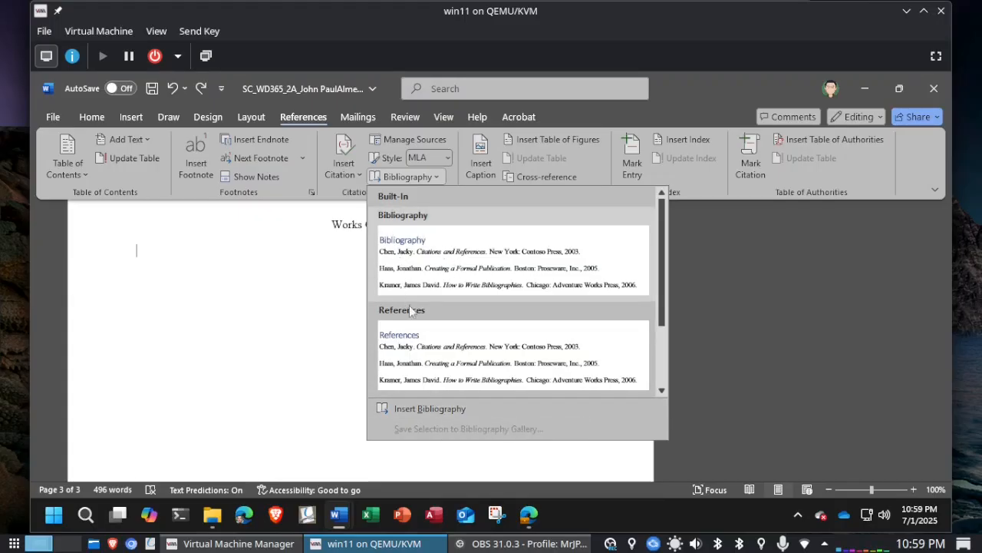
{"action": "left_click", "coordinate": [414, 409]}
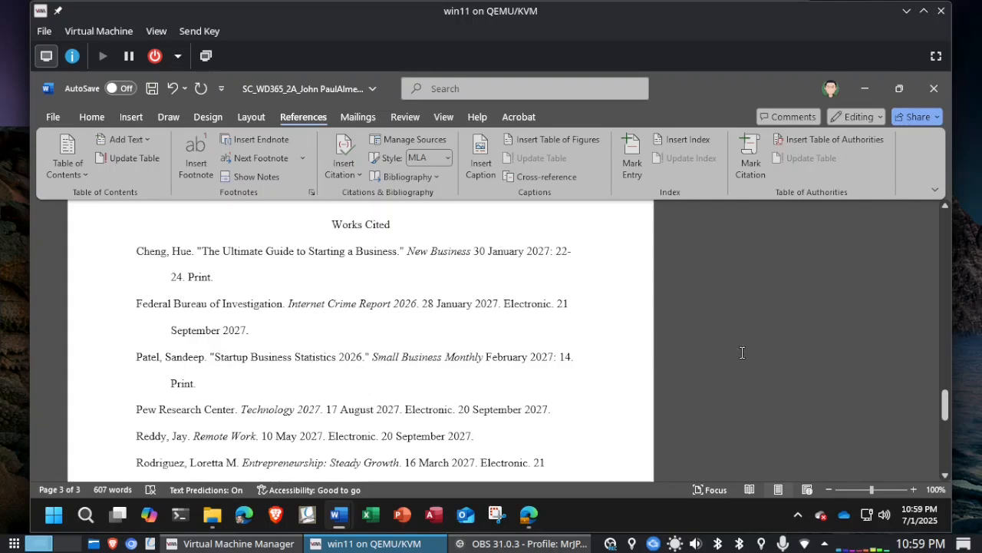
- Consult project step 19 in the instructions and select the "Startup Business Statistics 2026" source in the Source Manager's current list
{"action": "key", "text": "alt+Tab"}
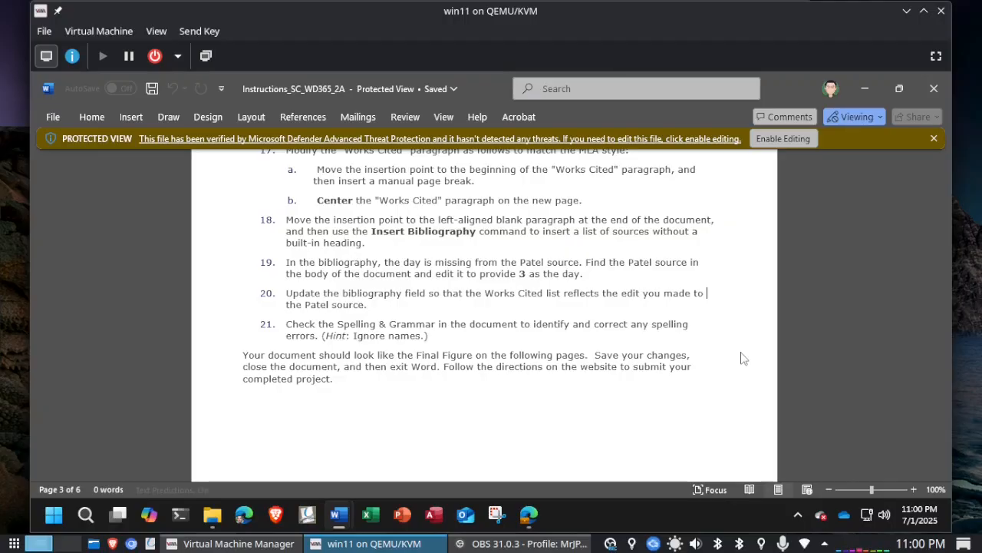
{"action": "key", "text": "alt+Tab"}
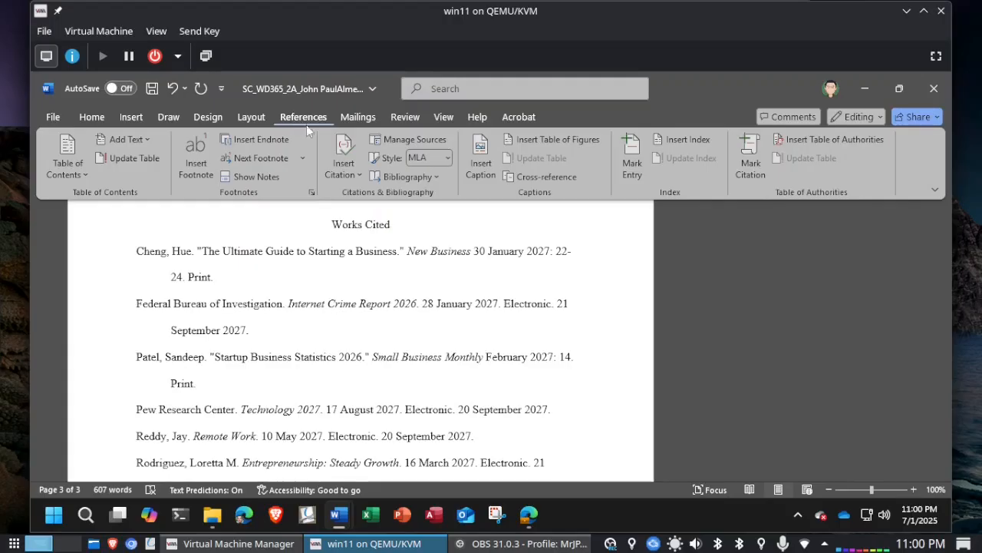
{"action": "left_click", "coordinate": [419, 139]}
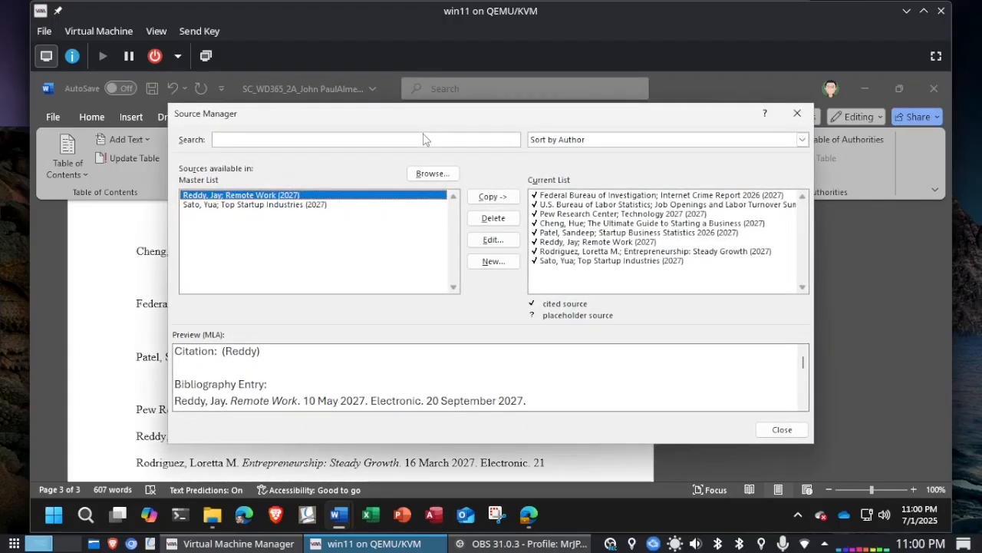
{"action": "left_click", "coordinate": [564, 232]}
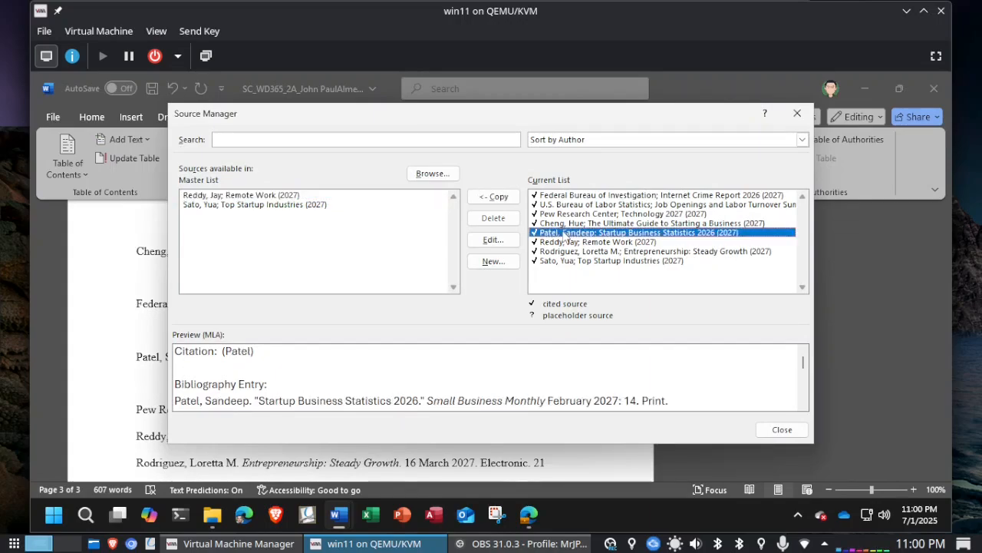
{"action": "left_click", "coordinate": [496, 243]}
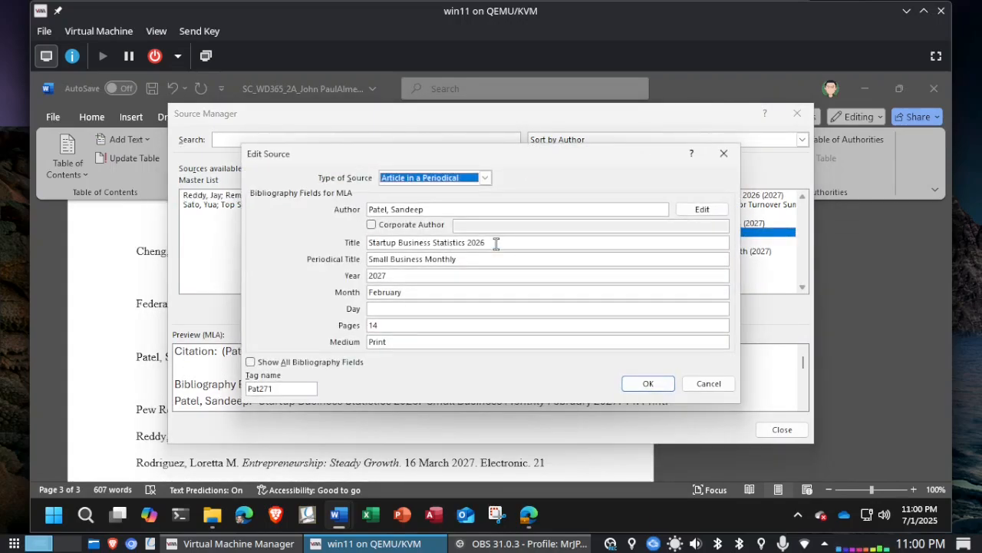
{"action": "left_click", "coordinate": [397, 310]}
{"action": "type", "text": "3"}
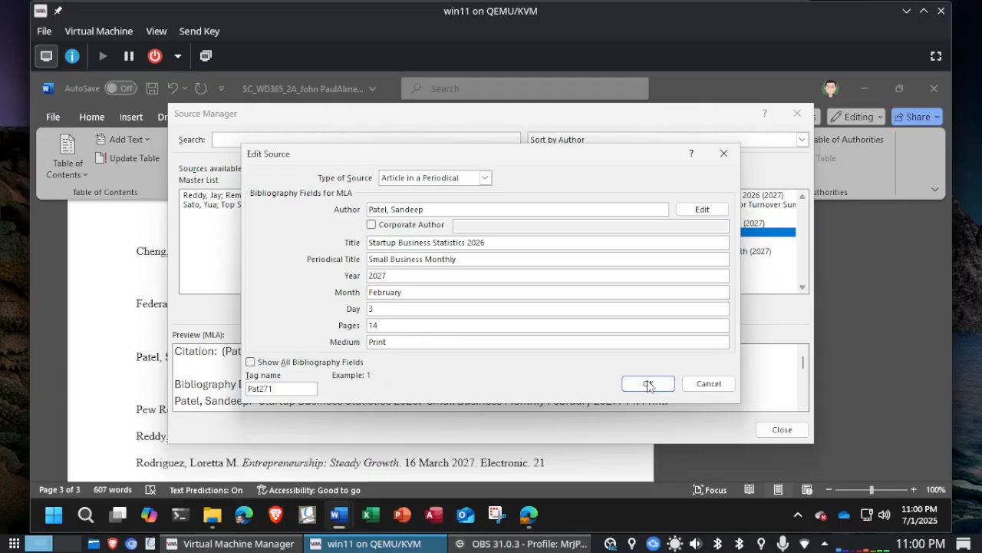
{"action": "left_click", "coordinate": [720, 386]}
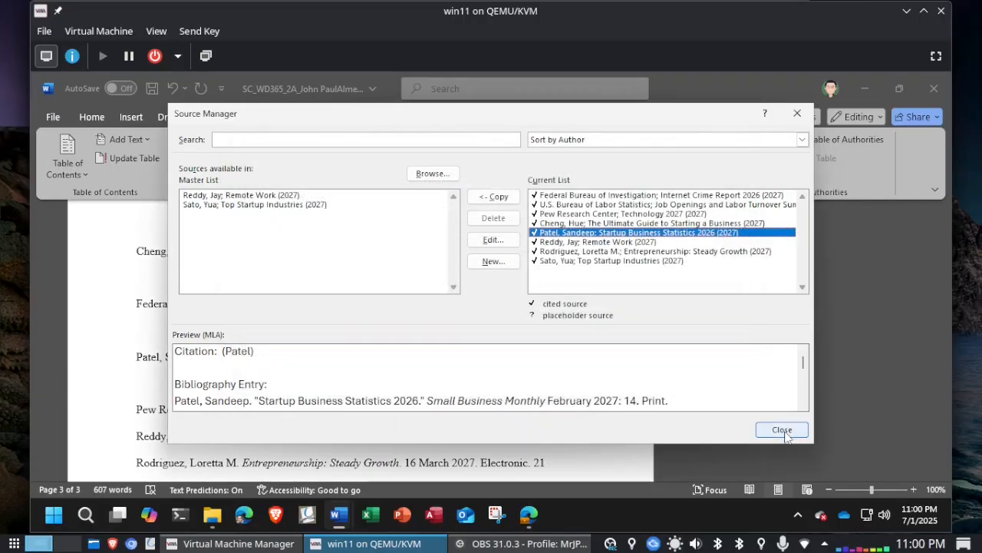
- Edit the selected "Startup Business Statistics 2026" source to provide 3 as the day and save the change
{"action": "mouse_move", "coordinate": [341, 521]}
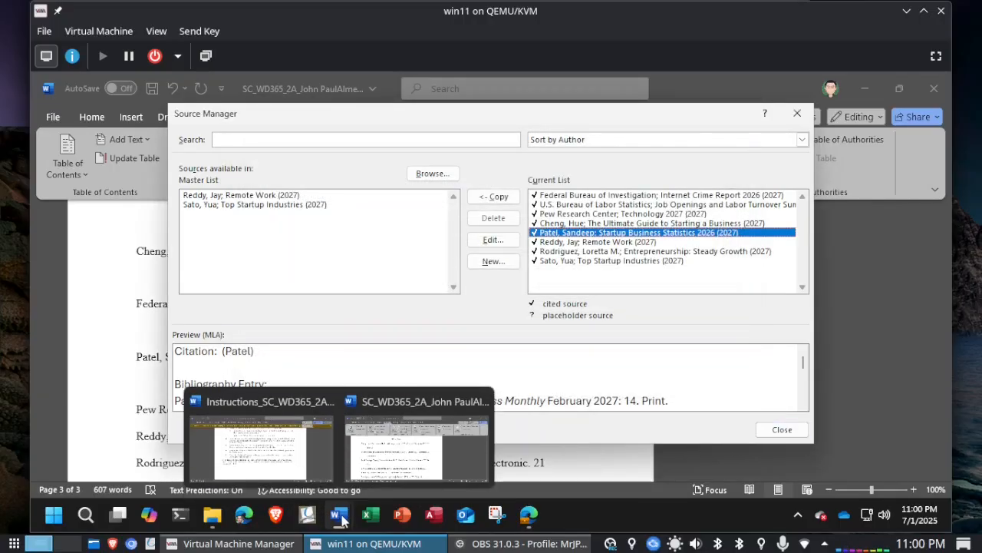
{"action": "mouse_move", "coordinate": [286, 467]}
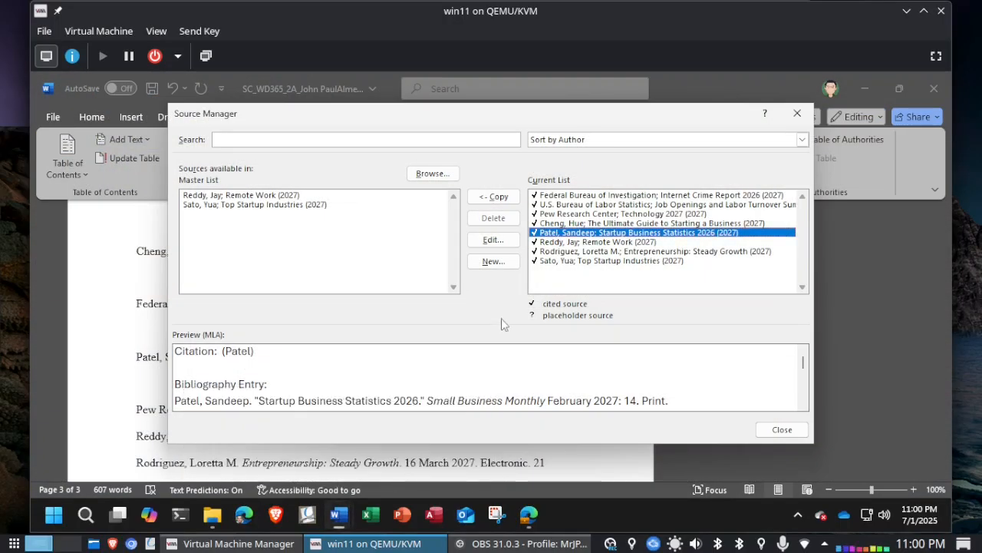
{"action": "left_click", "coordinate": [493, 239]}
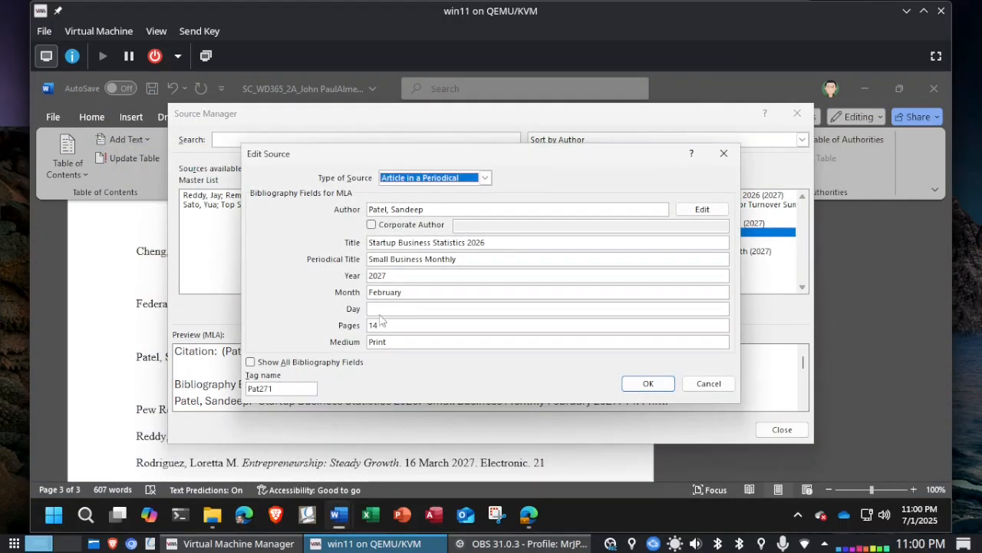
{"action": "left_click", "coordinate": [387, 311]}
{"action": "type", "text": "3"}
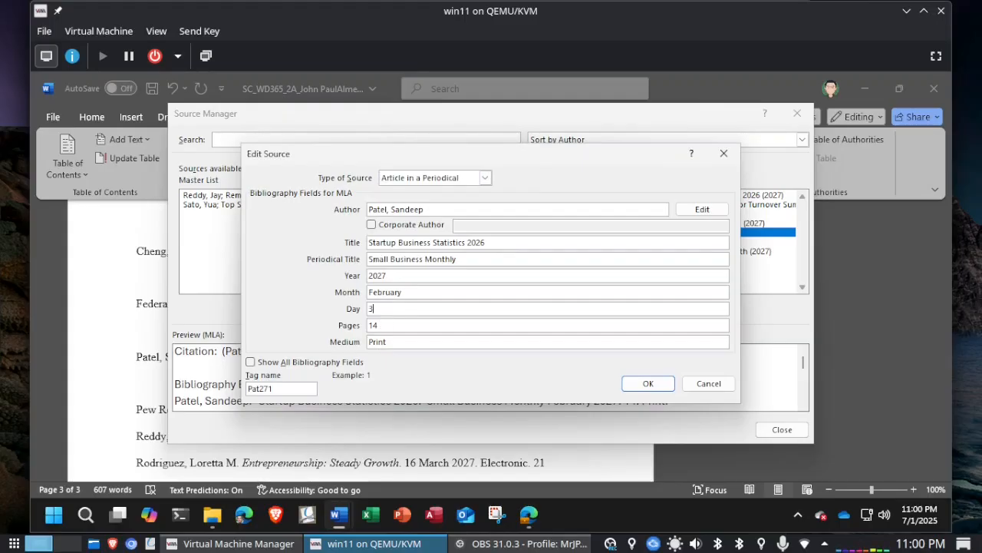
{"action": "left_click", "coordinate": [641, 384]}
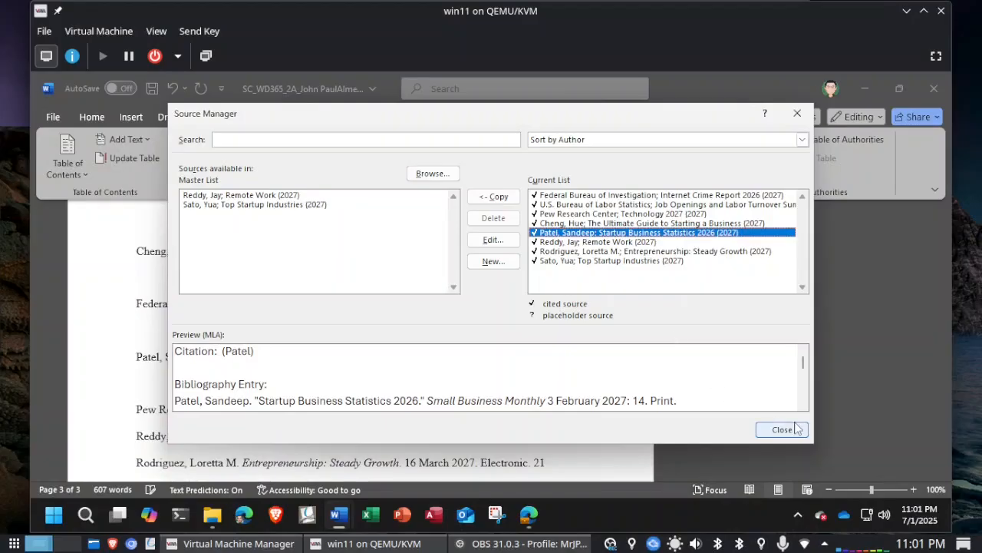
- Close the Source Manager, consult project step 20 in the instructions, and update the bibliography field below "Works Cited"
{"action": "left_click", "coordinate": [782, 430]}
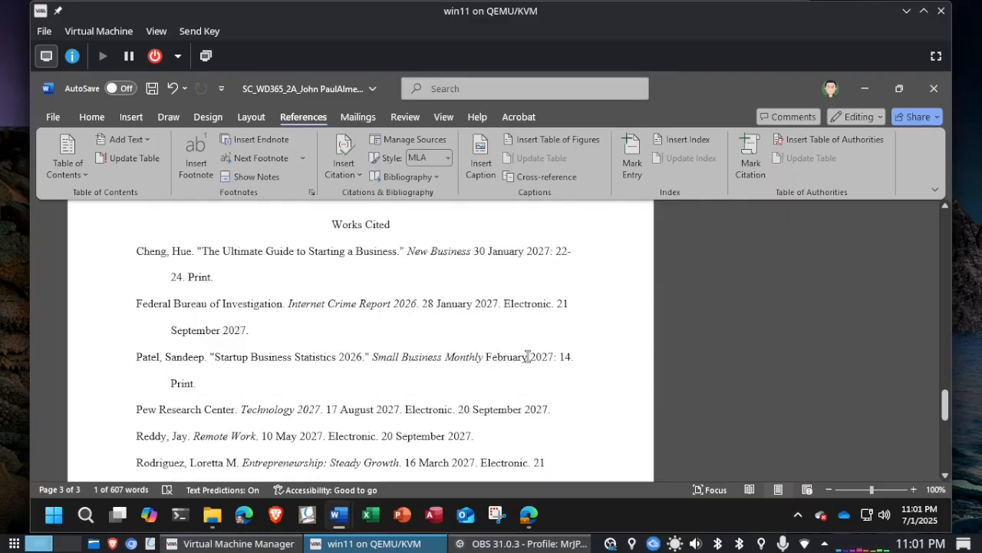
{"action": "mouse_move", "coordinate": [339, 514]}
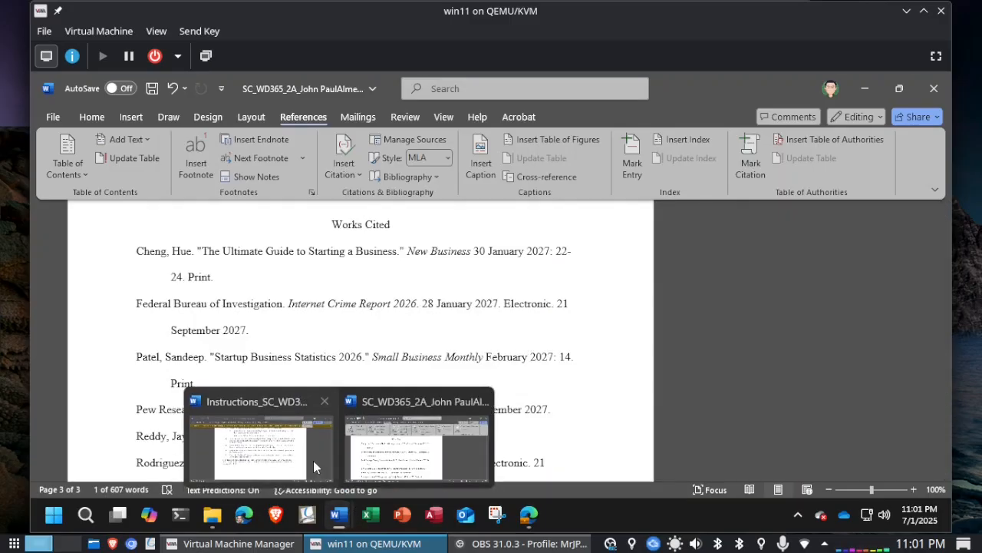
{"action": "left_click", "coordinate": [313, 466]}
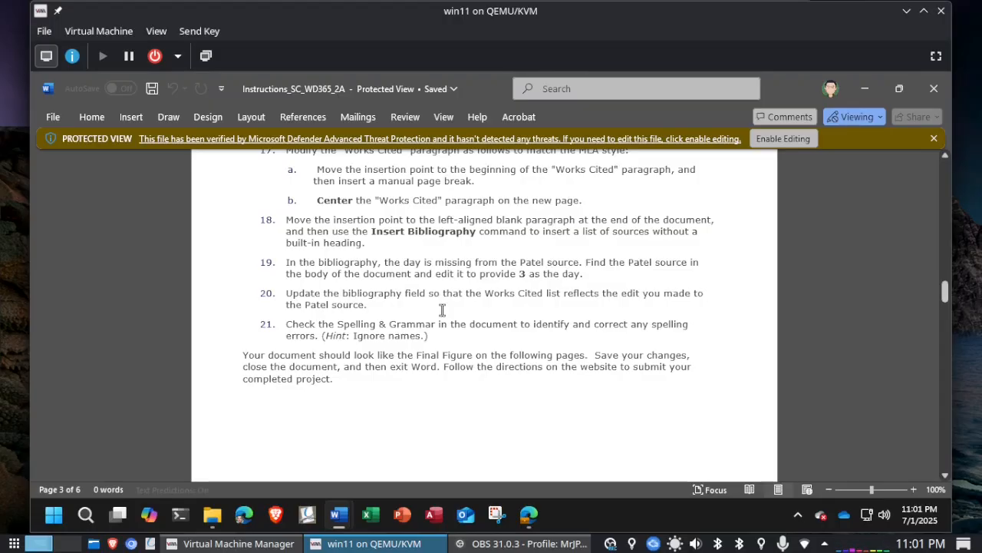
{"action": "key", "text": "alt+Tab"}
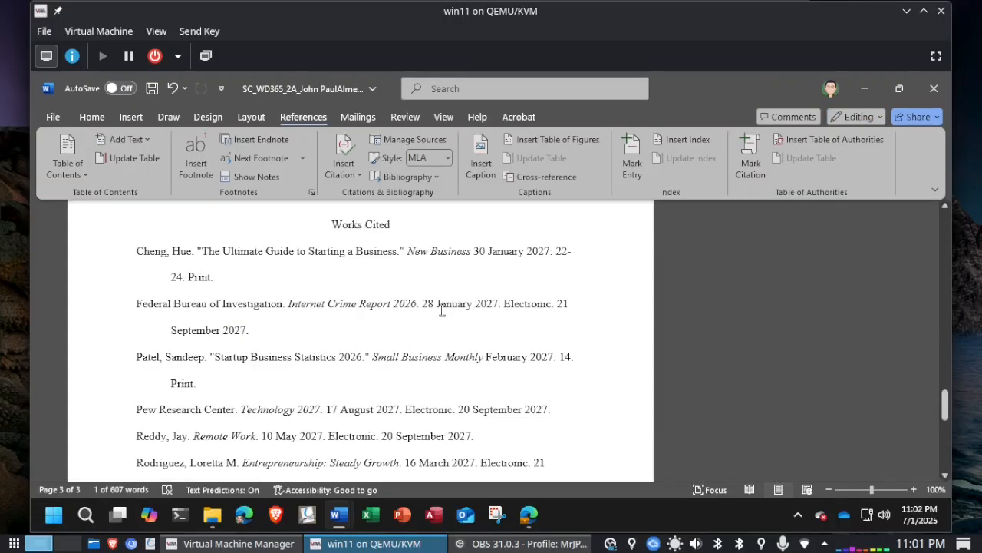
{"action": "right_click", "coordinate": [333, 301]}
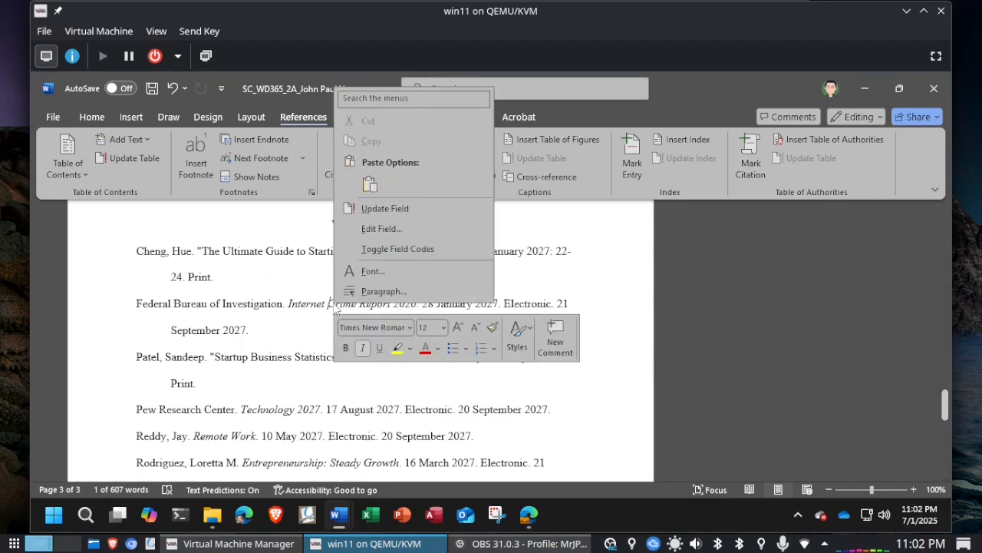
{"action": "left_click", "coordinate": [363, 211]}
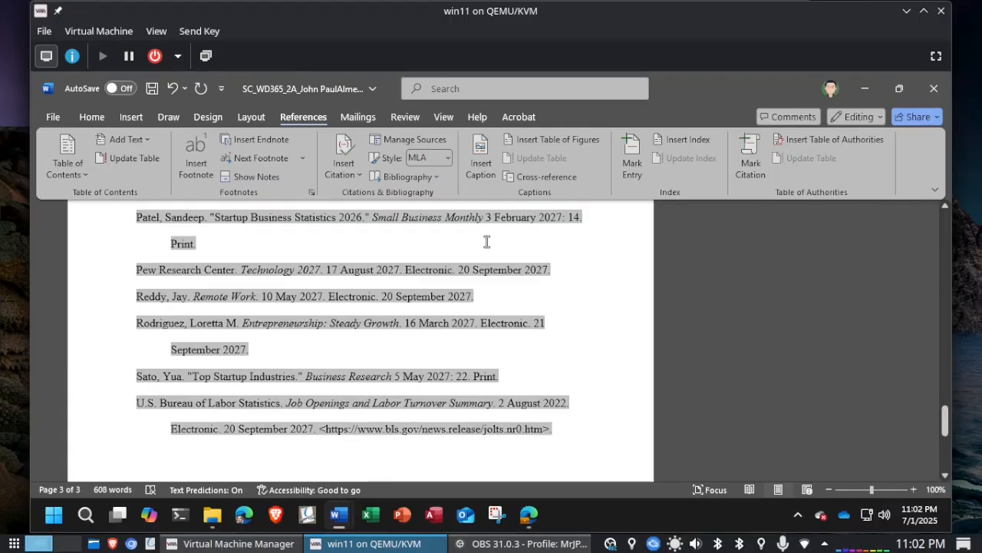
- Consult project step 21, run Spelling and Grammar from the document's beginning, and correct "enterpreneurs" to "entrepreneurs"
{"action": "key", "text": "alt+Tab"}
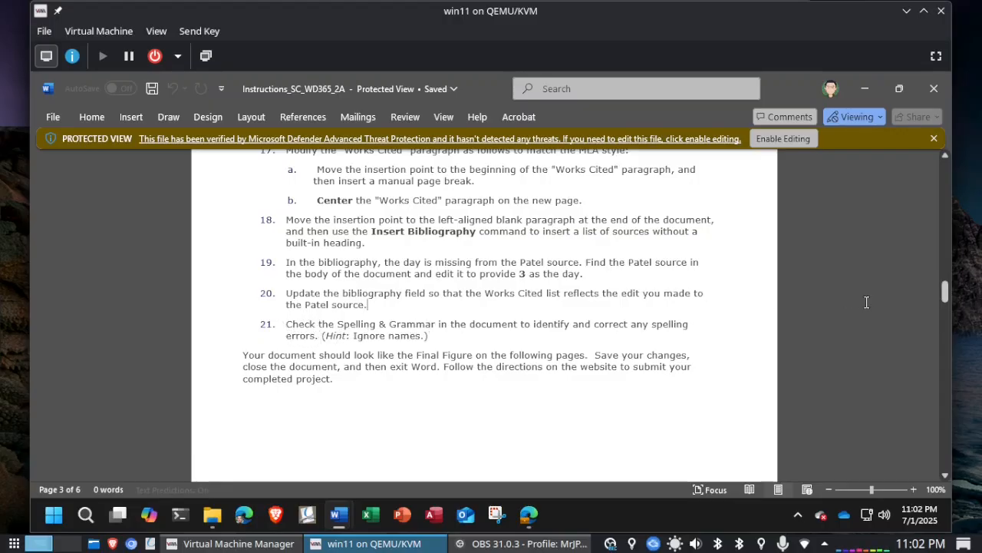
{"action": "key", "text": "alt+Tab"}
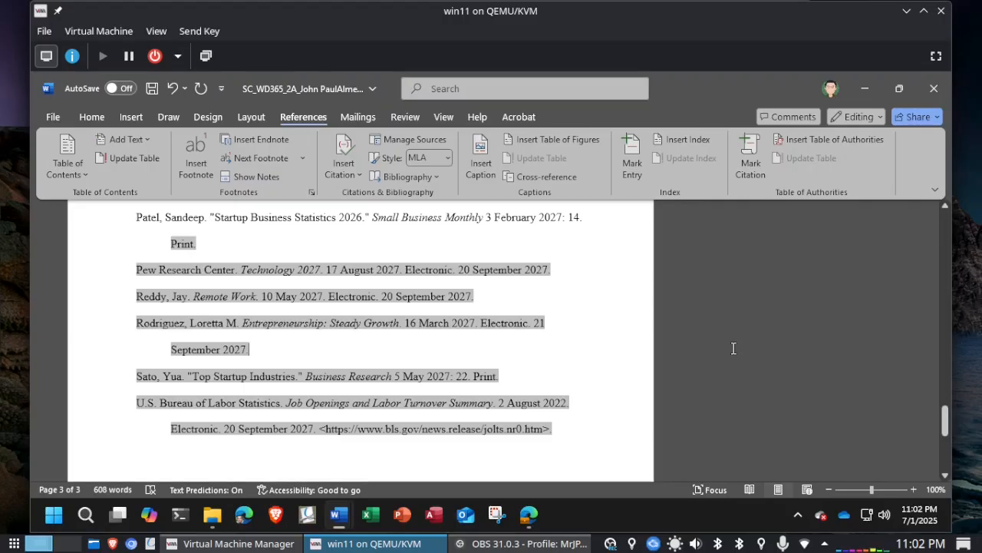
{"action": "key", "text": "ctrl+Home"}
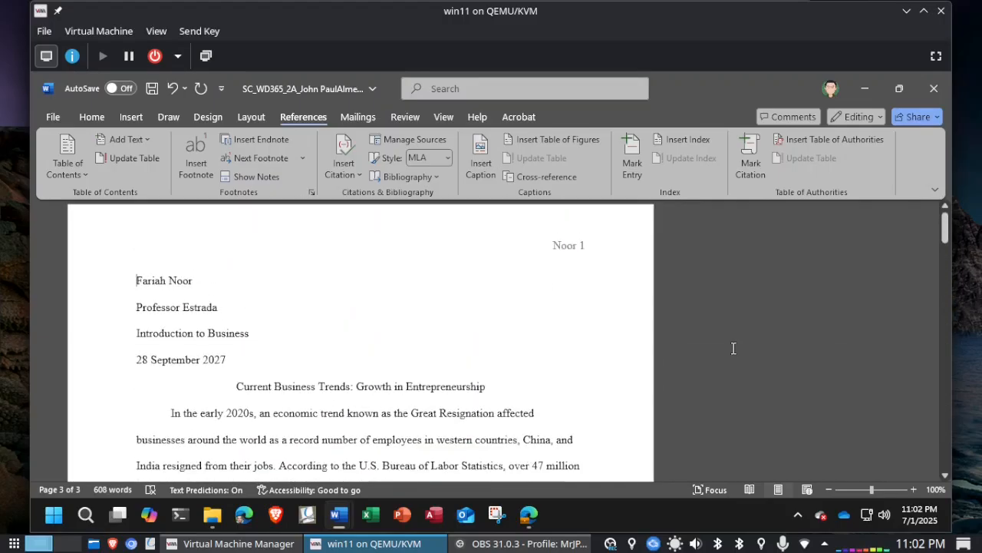
{"action": "left_click", "coordinate": [411, 116]}
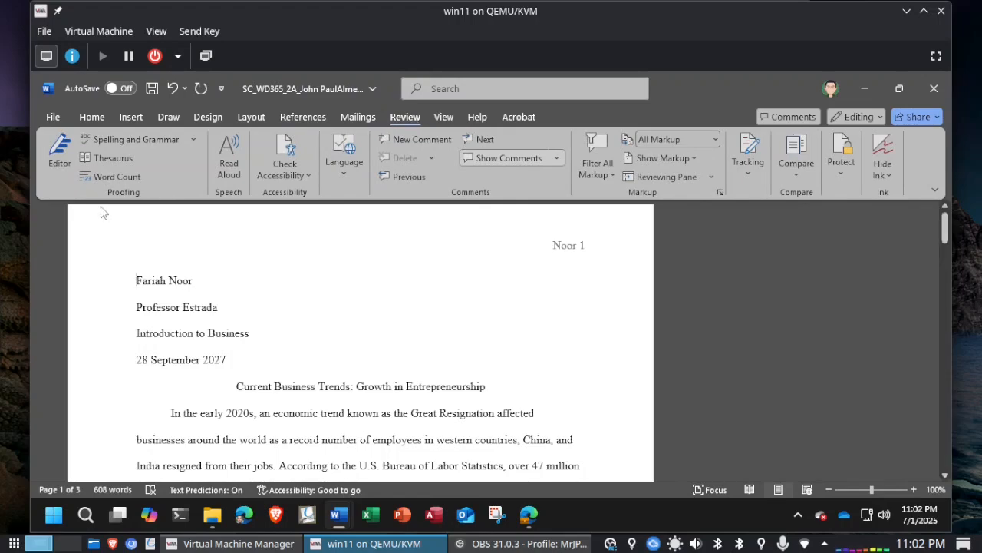
{"action": "left_click", "coordinate": [143, 141]}
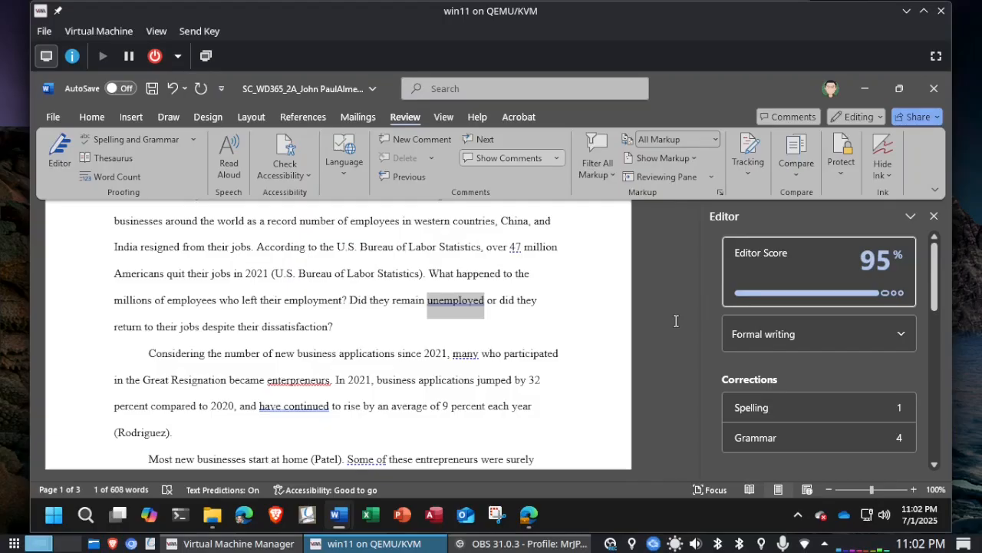
{"action": "left_click", "coordinate": [768, 411]}
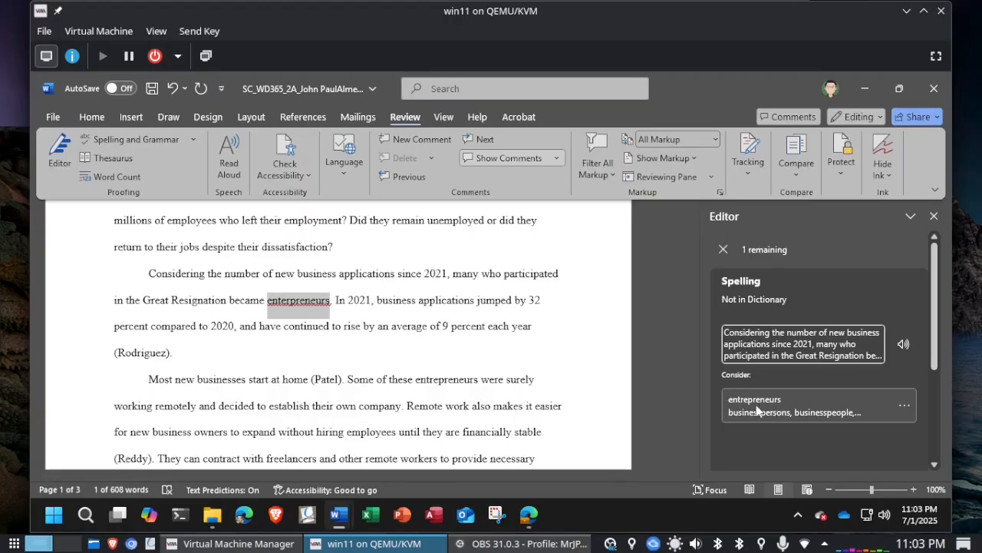
{"action": "left_click", "coordinate": [756, 404]}
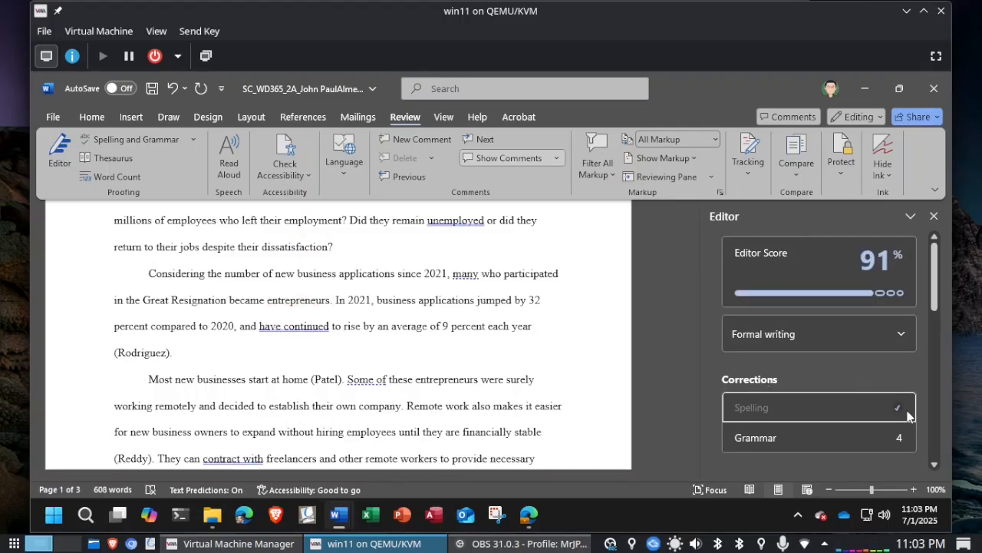
- Examine the grammar suggestions and compare the flagged wording "have continued" with the Final Figure in the instructions
{"action": "left_click", "coordinate": [776, 437]}
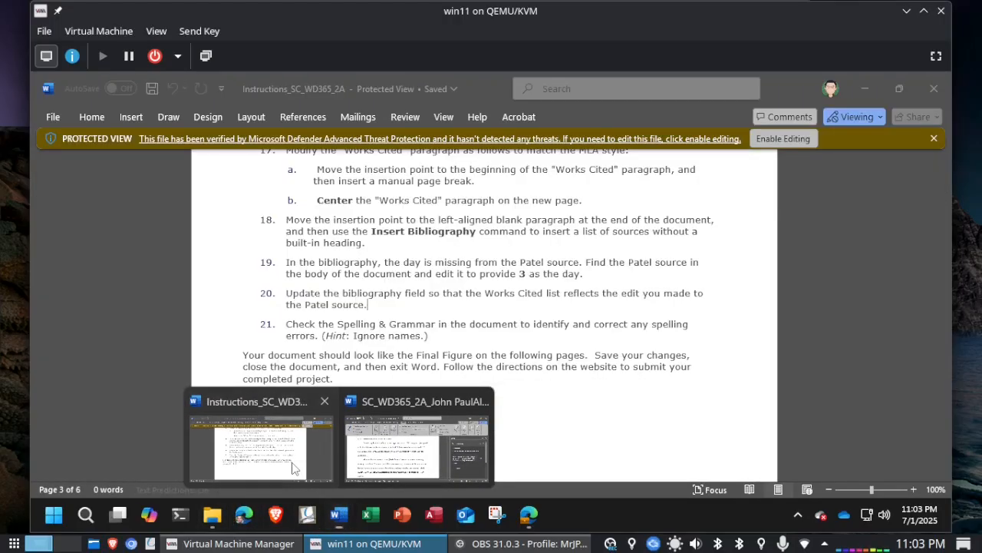
{"action": "left_click", "coordinate": [418, 438]}
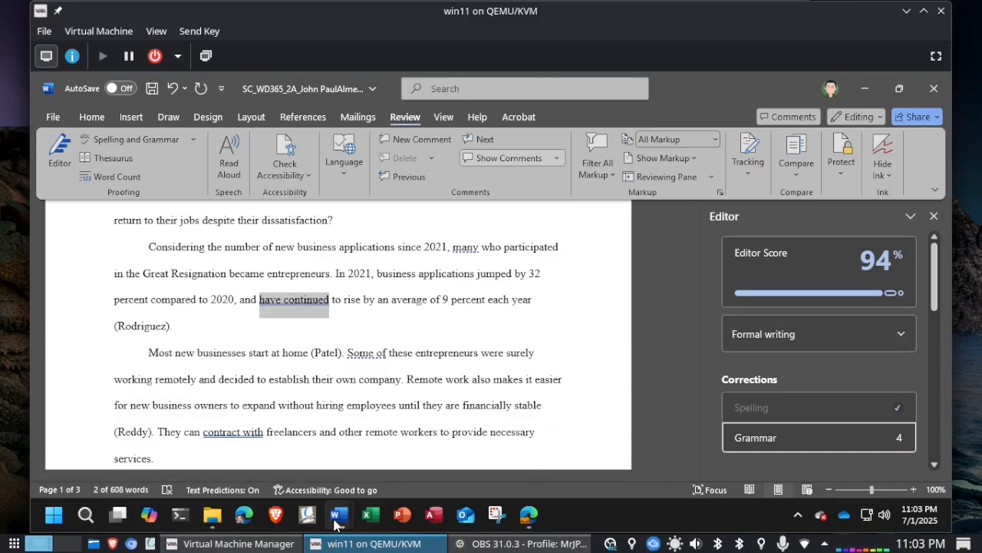
{"action": "mouse_move", "coordinate": [336, 525]}
{"action": "mouse_move", "coordinate": [310, 462]}
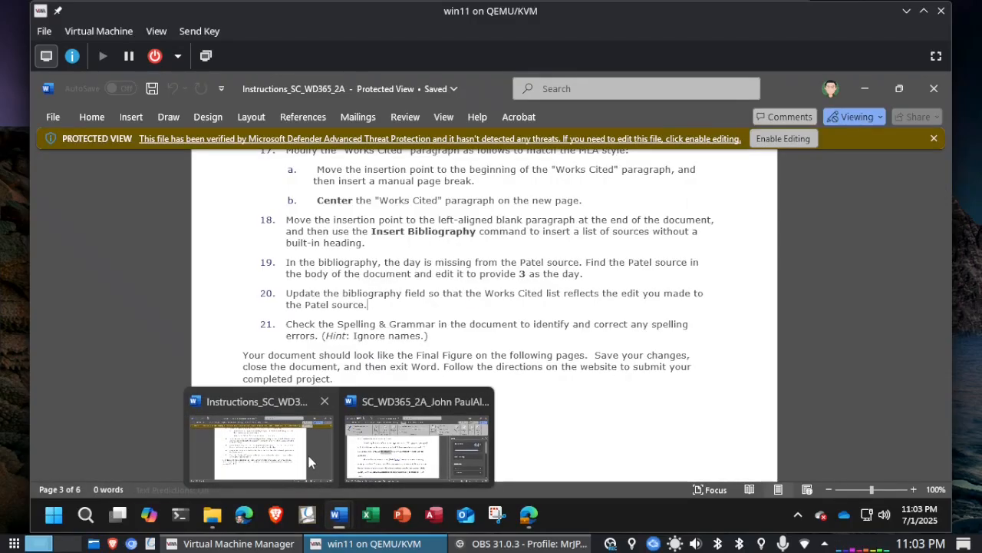
{"action": "left_click", "coordinate": [308, 456]}
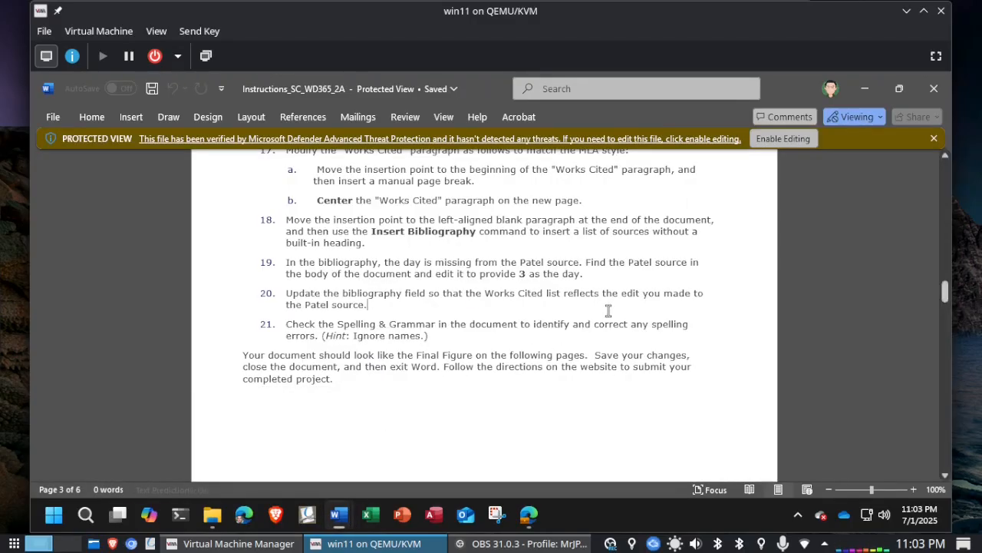
{"action": "scroll", "coordinate": [710, 292], "scroll_direction": "down", "scroll_amount": 6}
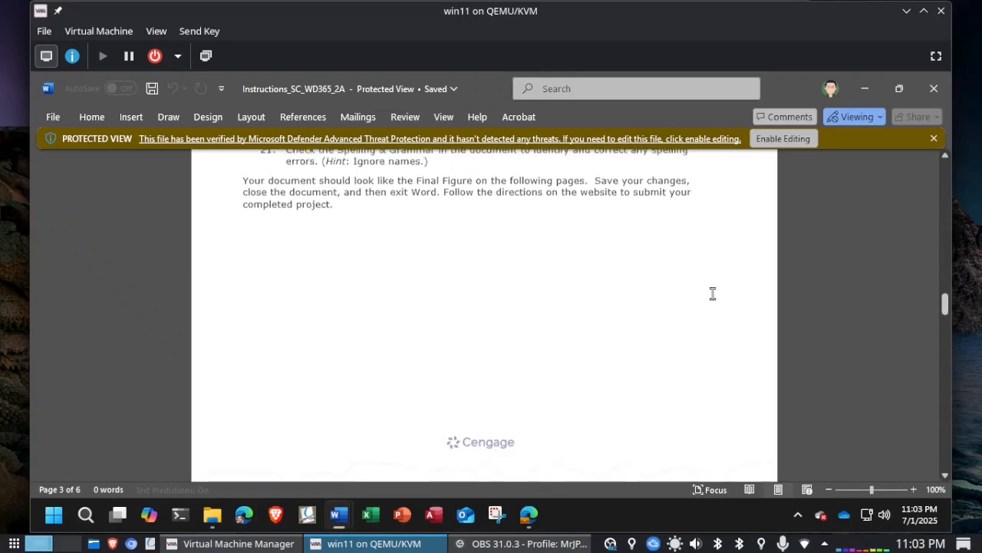
{"action": "scroll", "coordinate": [713, 299], "scroll_direction": "down", "scroll_amount": 6}
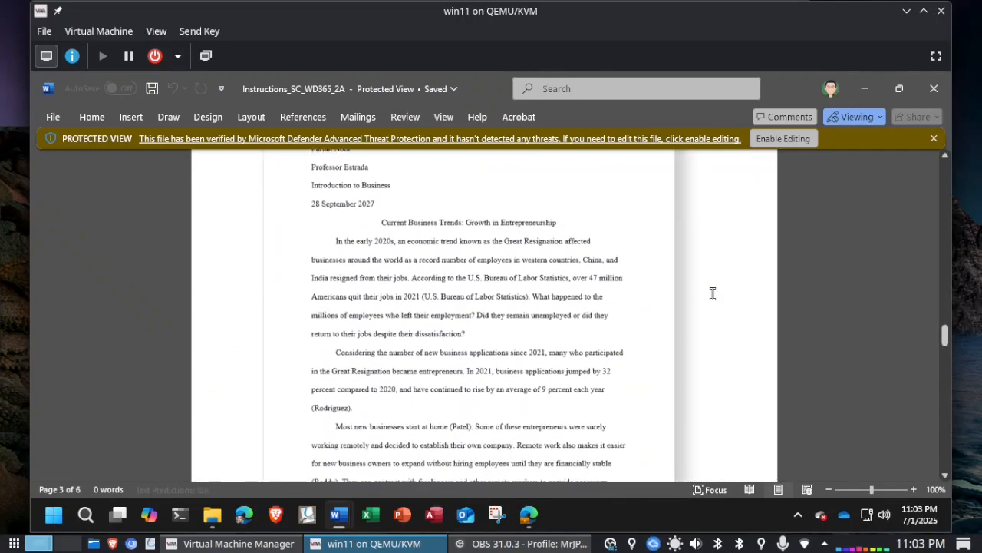
{"action": "mouse_move", "coordinate": [340, 513]}
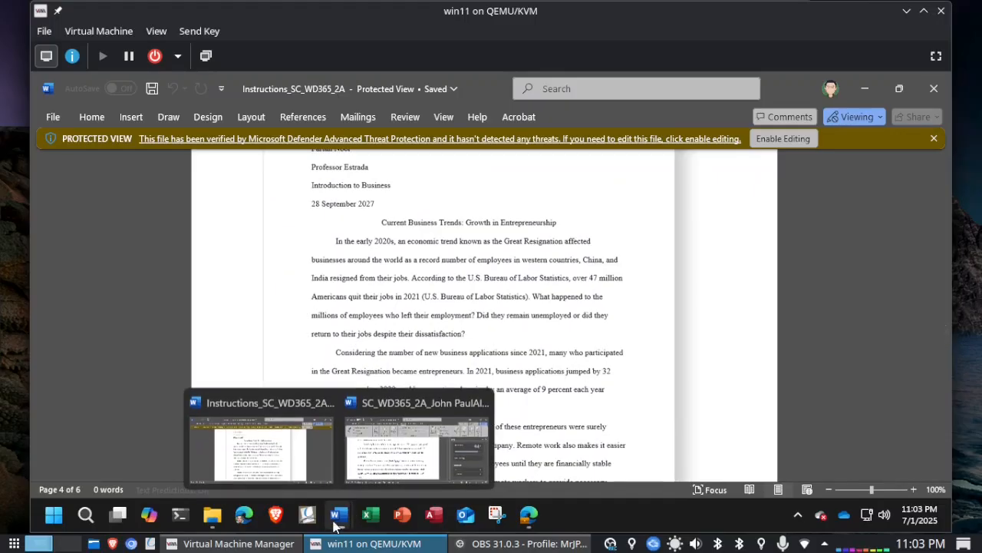
{"action": "left_click", "coordinate": [405, 459]}
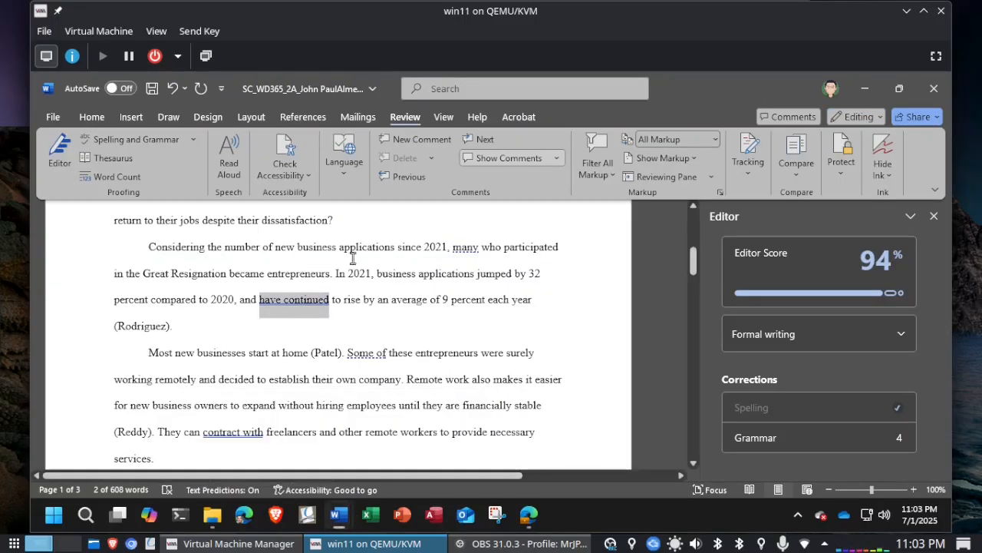
{"action": "mouse_move", "coordinate": [341, 522]}
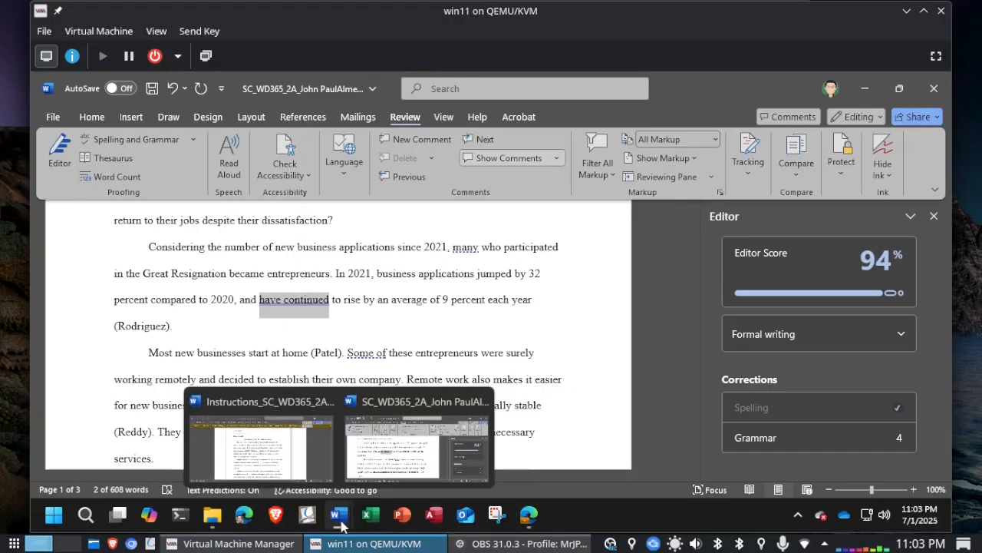
{"action": "left_click", "coordinate": [298, 451]}
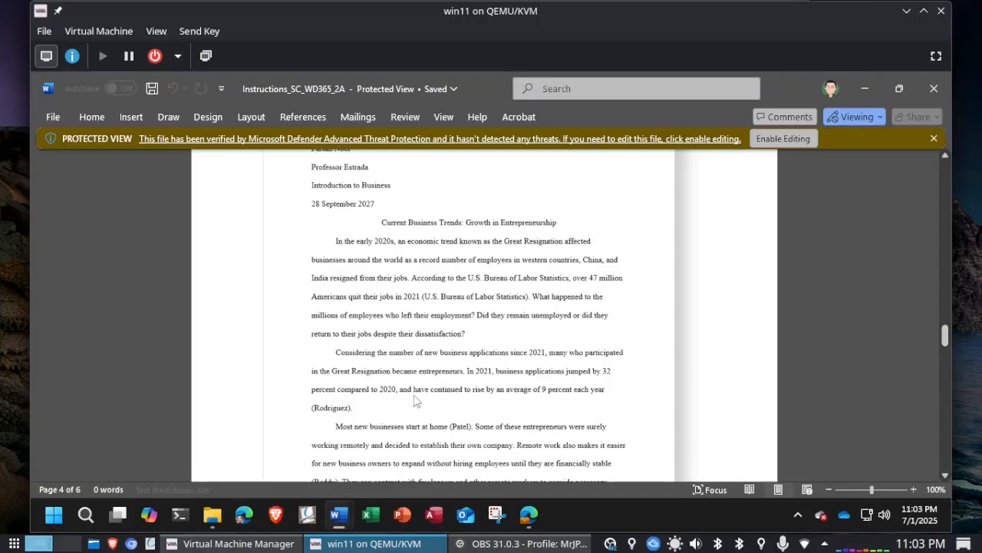
{"action": "key", "text": "alt+Tab"}
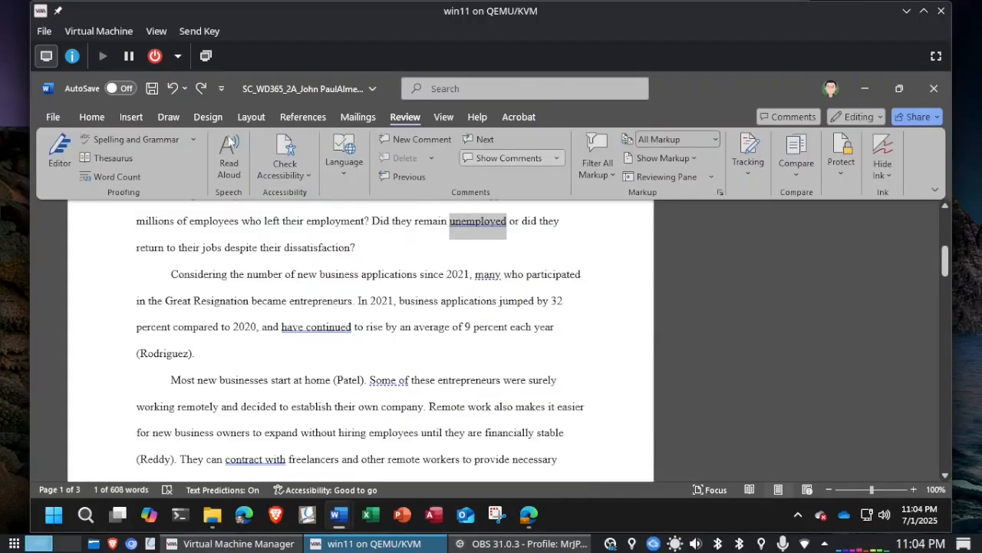
- Recheck the paper's remaining corrections in Editor, close the check without accepting grammar suggestions, and save the document
{"action": "left_click", "coordinate": [70, 157]}
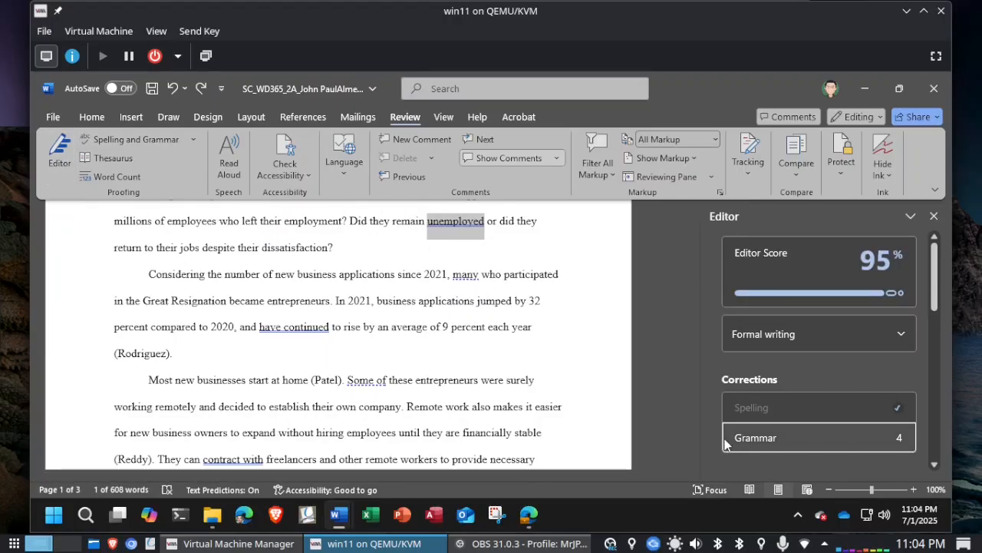
{"action": "left_click", "coordinate": [934, 215]}
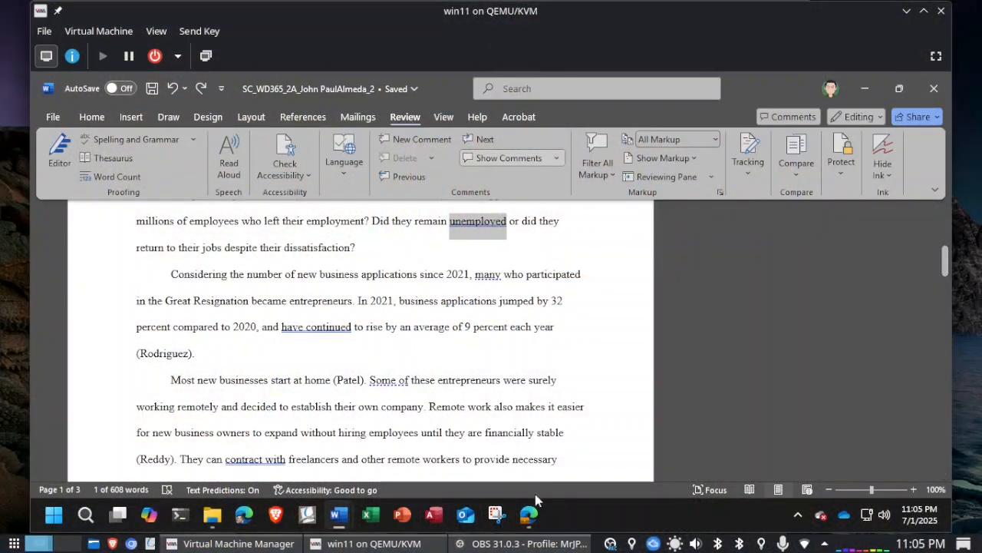
- Review the closing directions and all Final Figure pages in the instructions, through the works cited page
{"action": "mouse_move", "coordinate": [342, 515]}
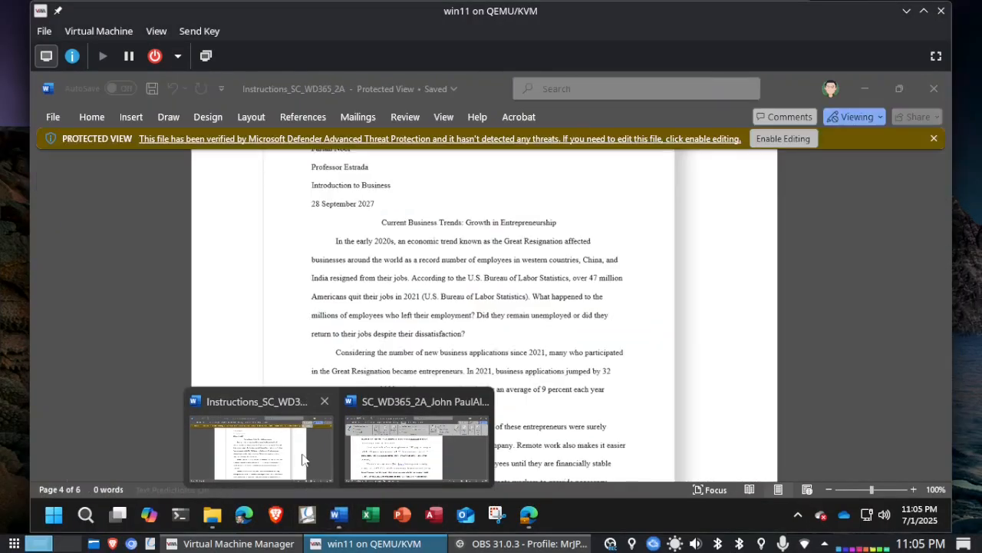
{"action": "left_click", "coordinate": [250, 444]}
{"action": "scroll", "coordinate": [428, 353], "scroll_direction": "up", "scroll_amount": 10}
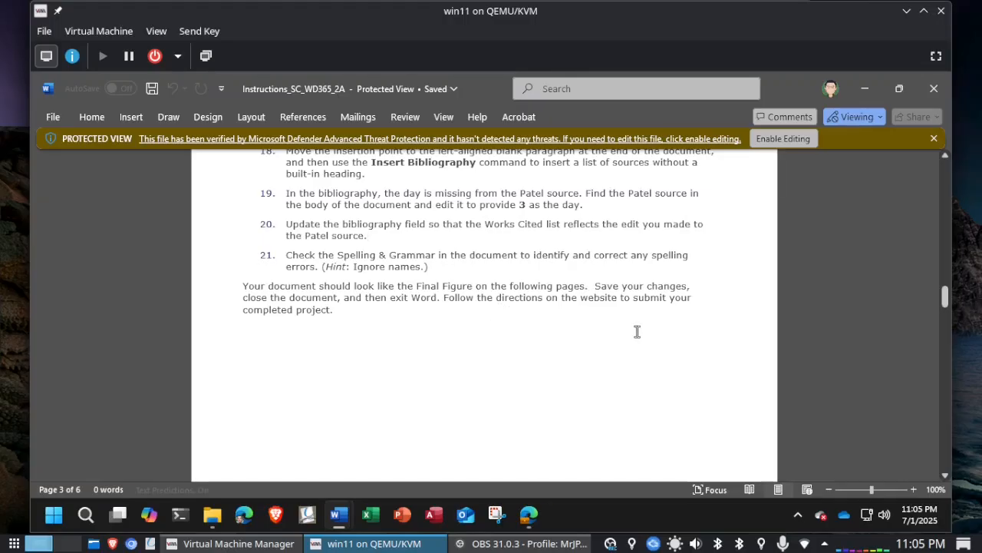
{"action": "scroll", "coordinate": [513, 330], "scroll_direction": "down", "scroll_amount": 15}
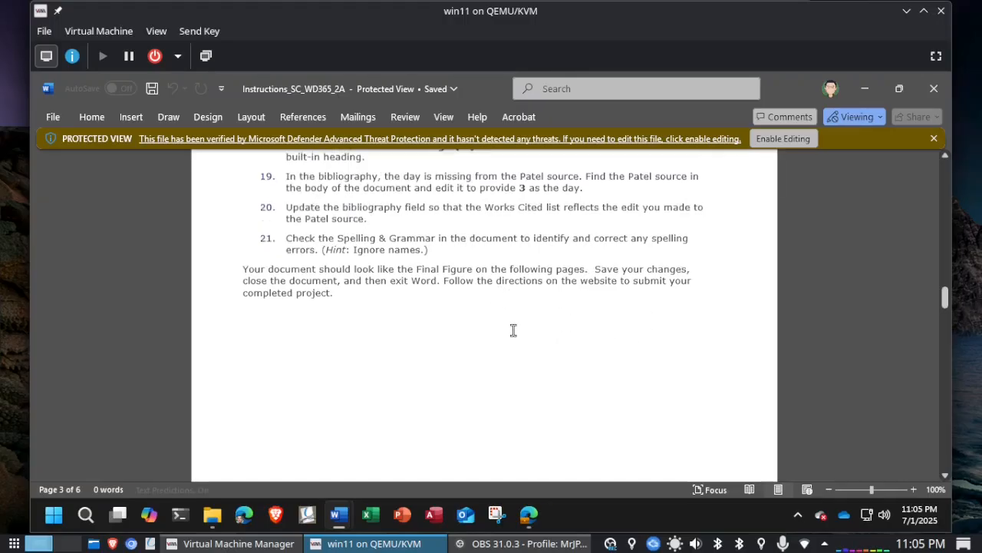
{"action": "scroll", "coordinate": [514, 335], "scroll_direction": "down", "scroll_amount": 15}
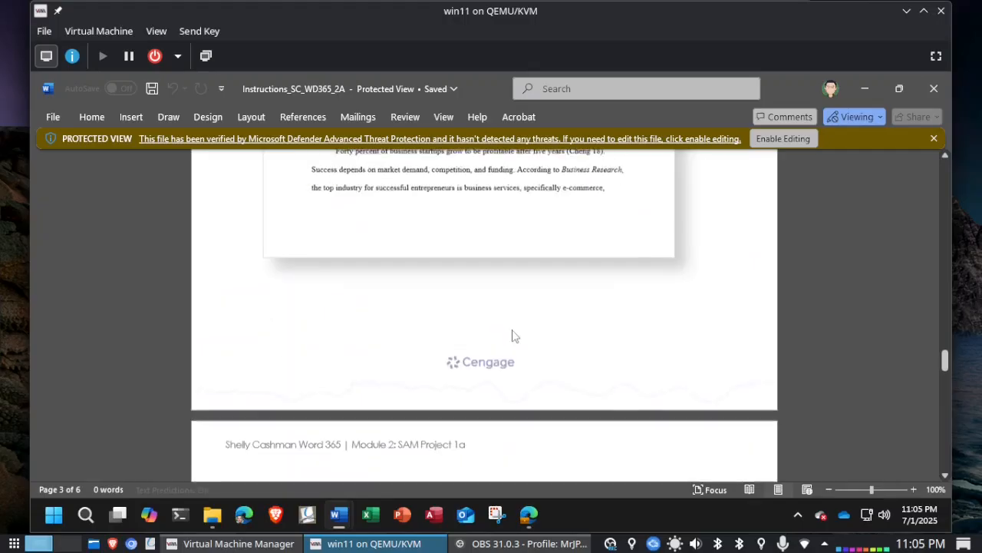
{"action": "scroll", "coordinate": [513, 335], "scroll_direction": "down", "scroll_amount": 15}
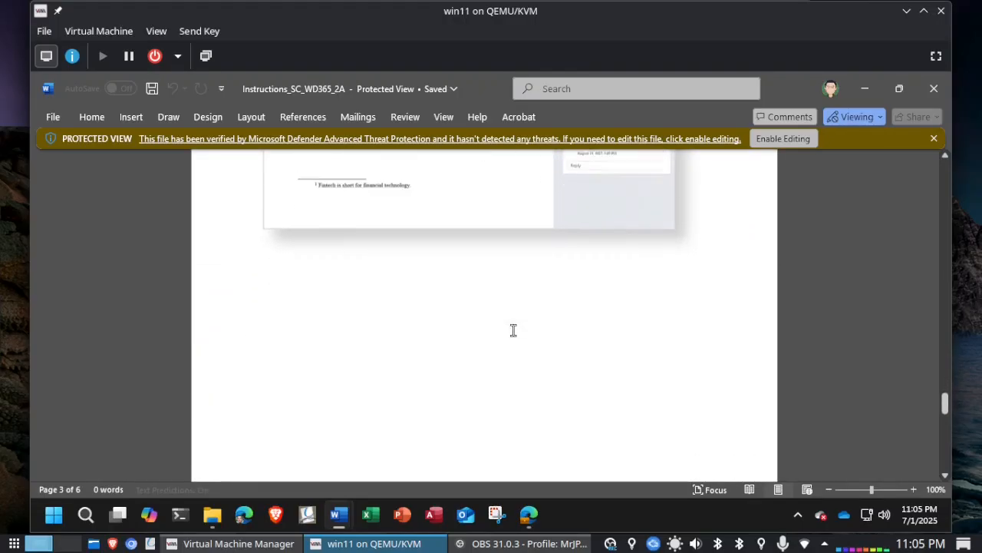
{"action": "scroll", "coordinate": [513, 335], "scroll_direction": "down", "scroll_amount": 5}
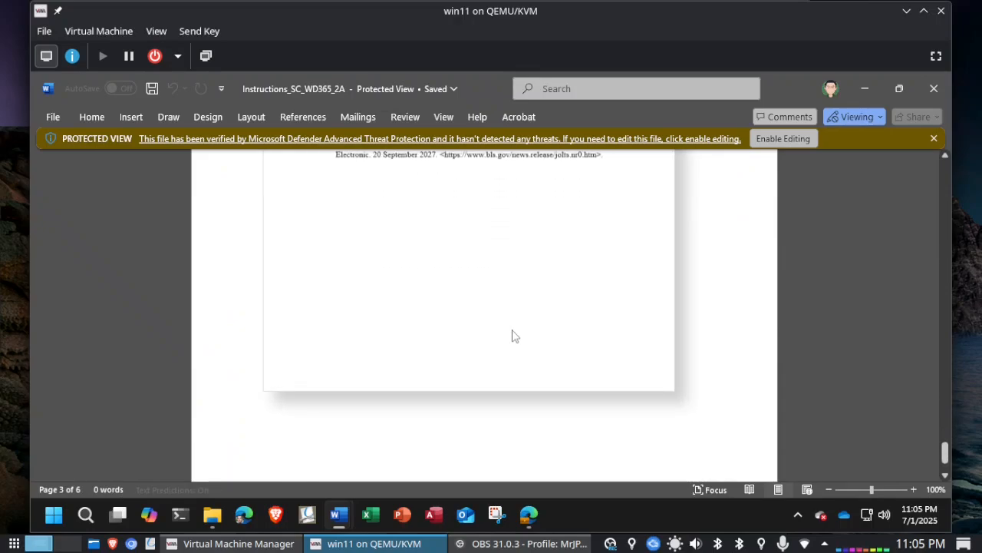
- Close the instructions and the completed research paper, leaving the Downloads folder open with no file selected
{"action": "left_click", "coordinate": [934, 89]}
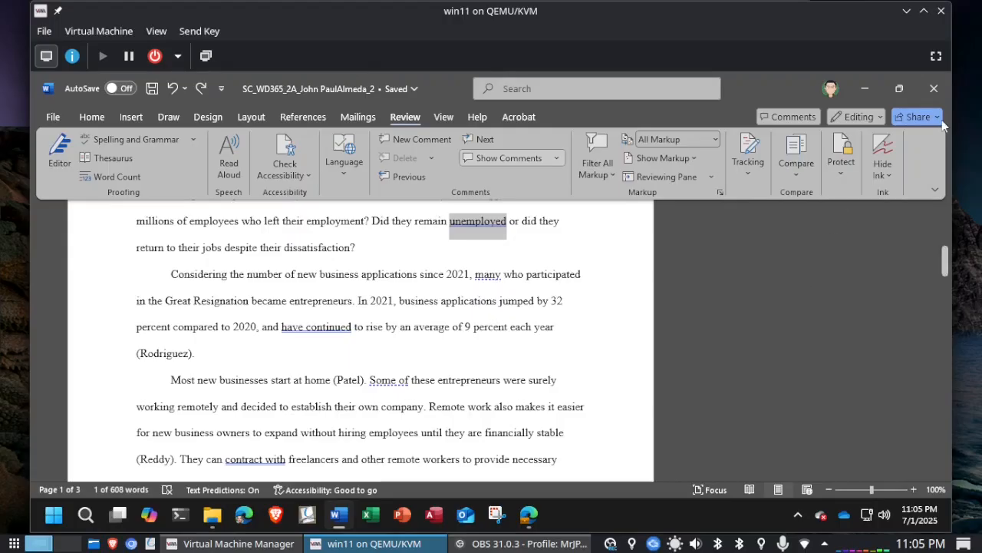
{"action": "left_click", "coordinate": [933, 90]}
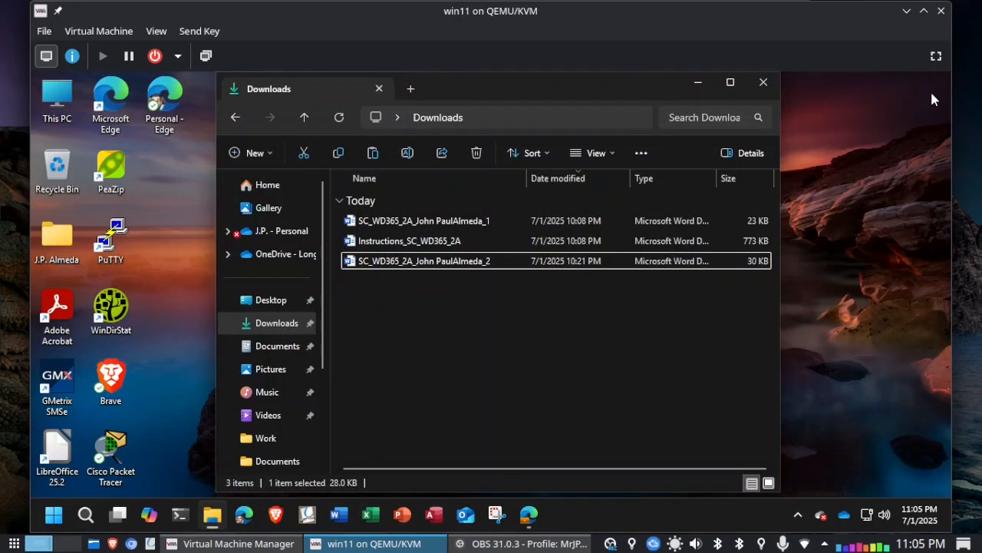
{"action": "left_click", "coordinate": [439, 445]}
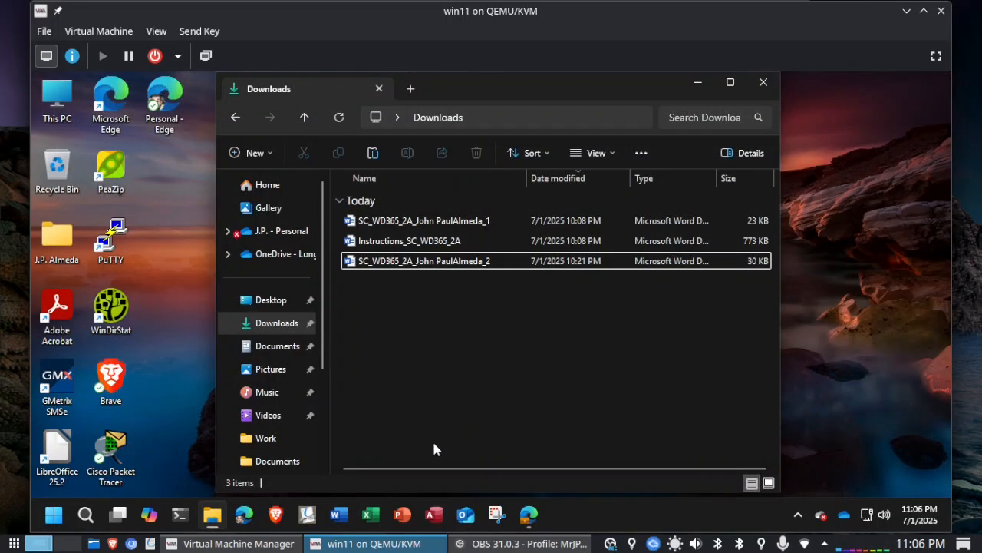
- Switch to the MindTap page in Edge, stay signed in, and upload the completed research paper ending in _2 from Downloads to SAM
{"action": "left_click", "coordinate": [528, 515]}
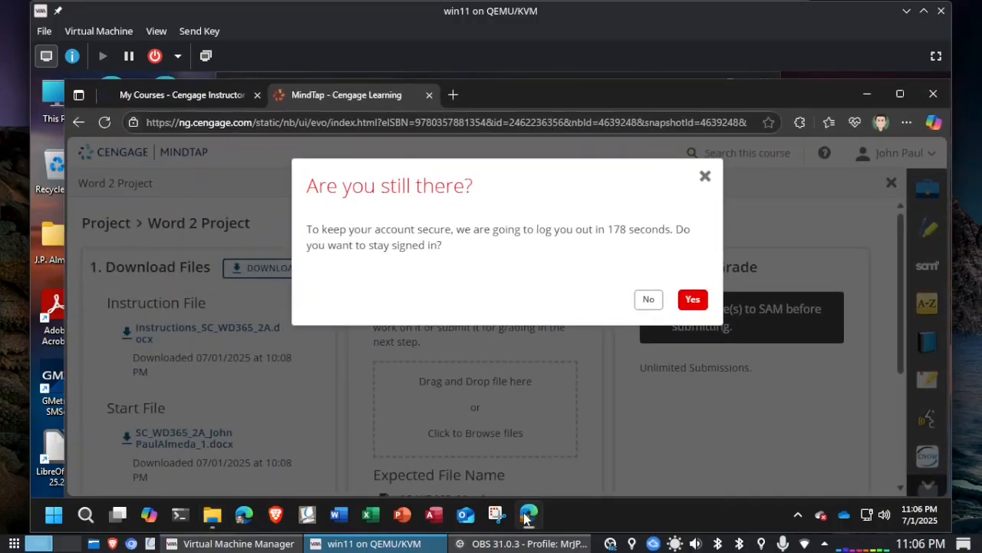
{"action": "left_click", "coordinate": [693, 300]}
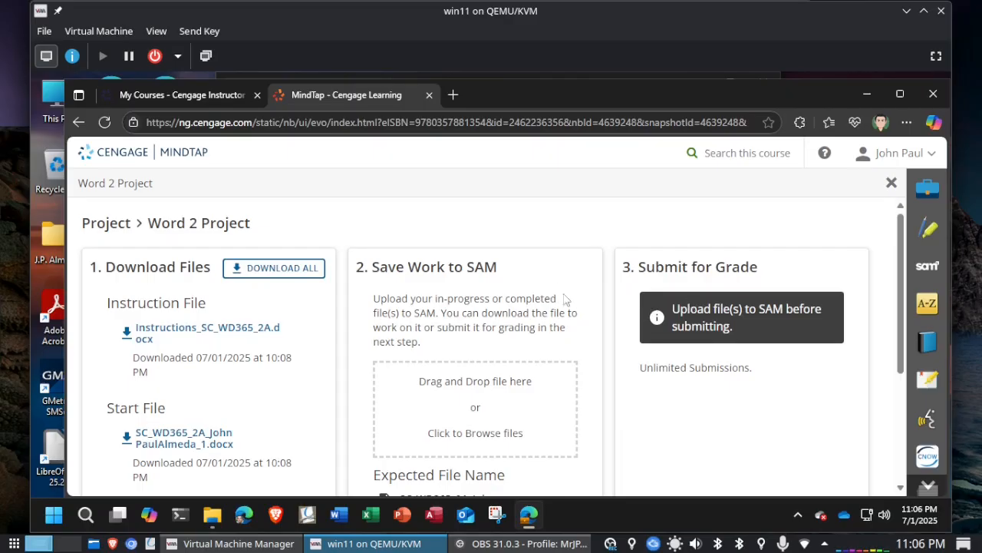
{"action": "left_click", "coordinate": [212, 514]}
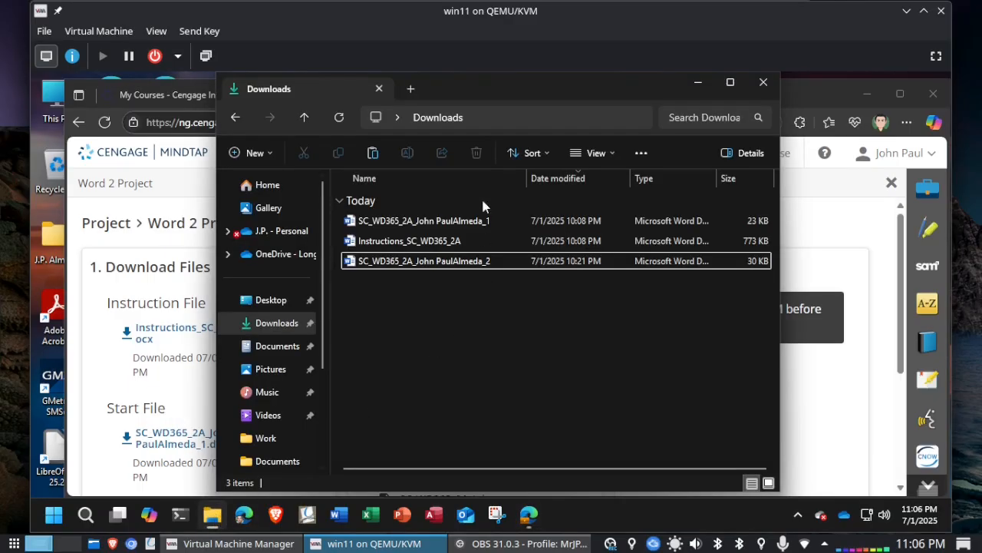
{"action": "left_click_drag", "start_coordinate": [514, 93], "coordinate": [686, 119]}
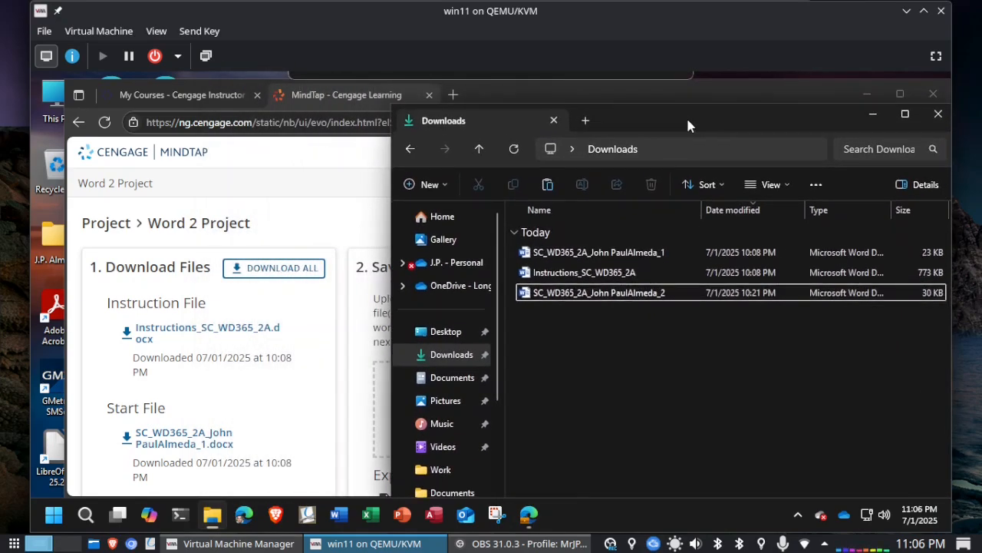
{"action": "left_click_drag", "start_coordinate": [585, 297], "coordinate": [379, 412]}
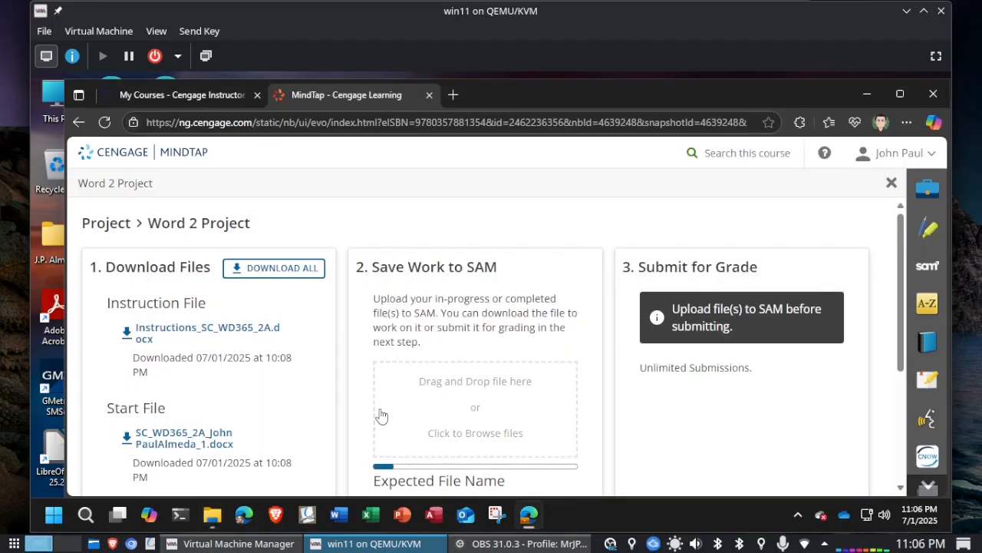
- Submit the uploaded Word 2 Project for grading and download the graded summary report for Attempt 1
{"action": "left_click", "coordinate": [647, 310]}
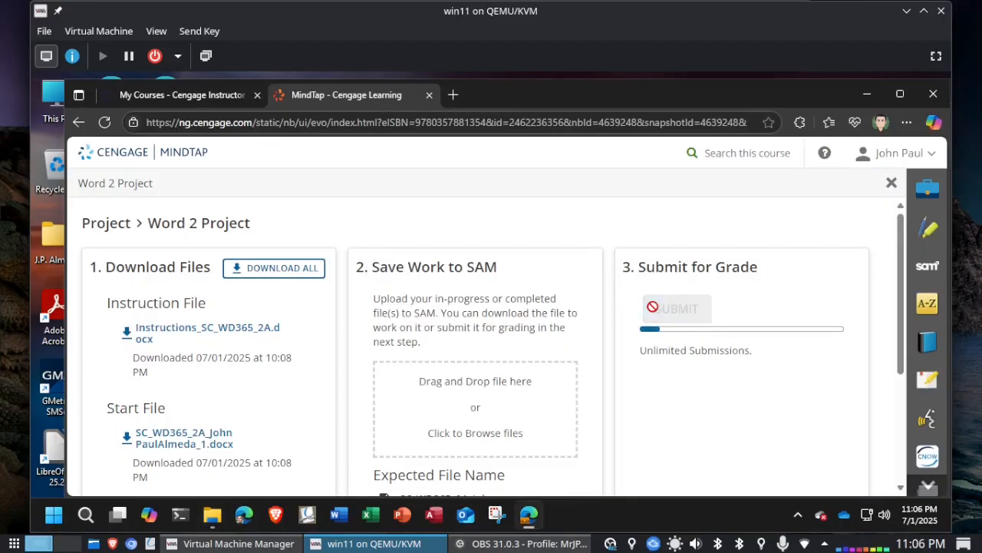
{"action": "scroll", "coordinate": [682, 268], "scroll_direction": "down", "scroll_amount": 1}
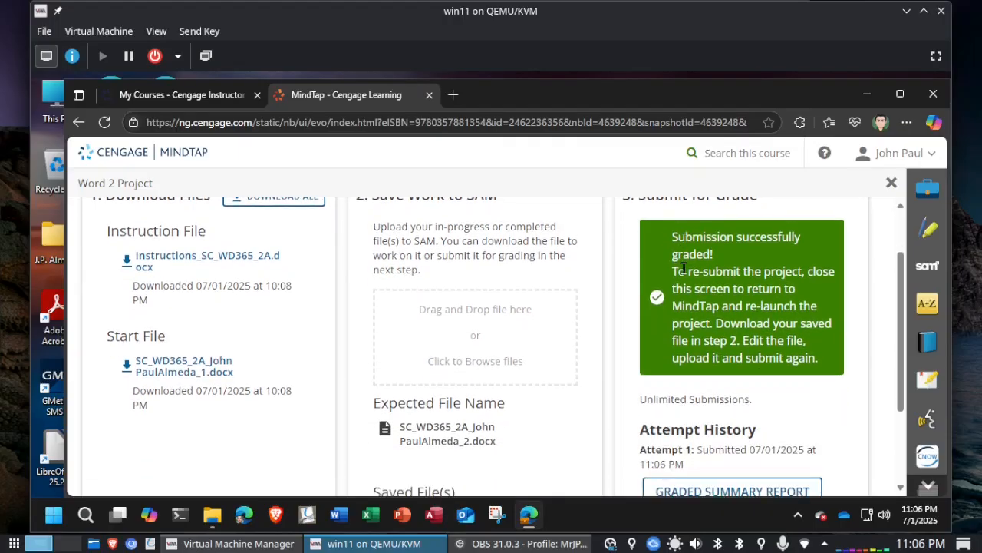
{"action": "left_click", "coordinate": [696, 495]}
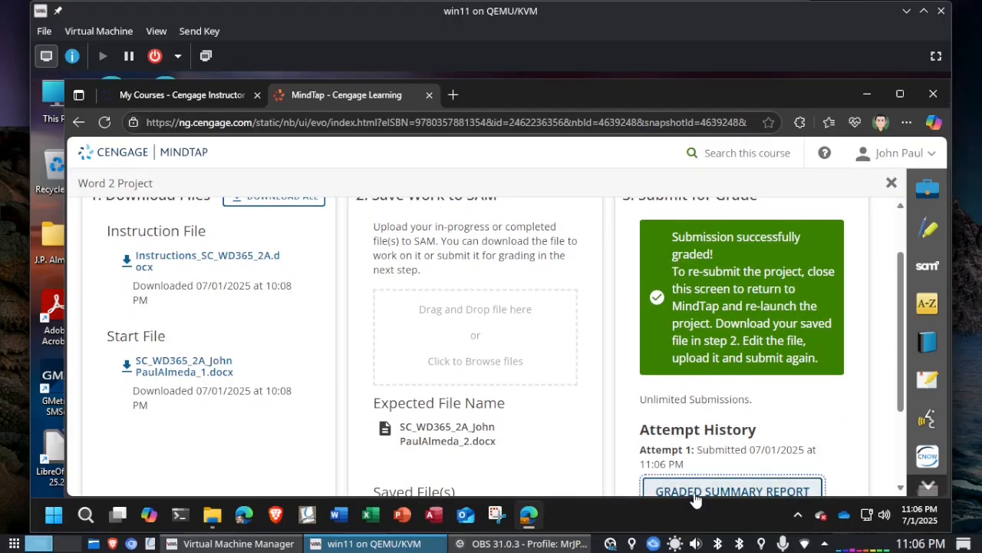
- Open the downloaded report ending in Report_1 from the Downloads folder and review its score and graded steps
{"action": "left_click", "coordinate": [212, 514]}
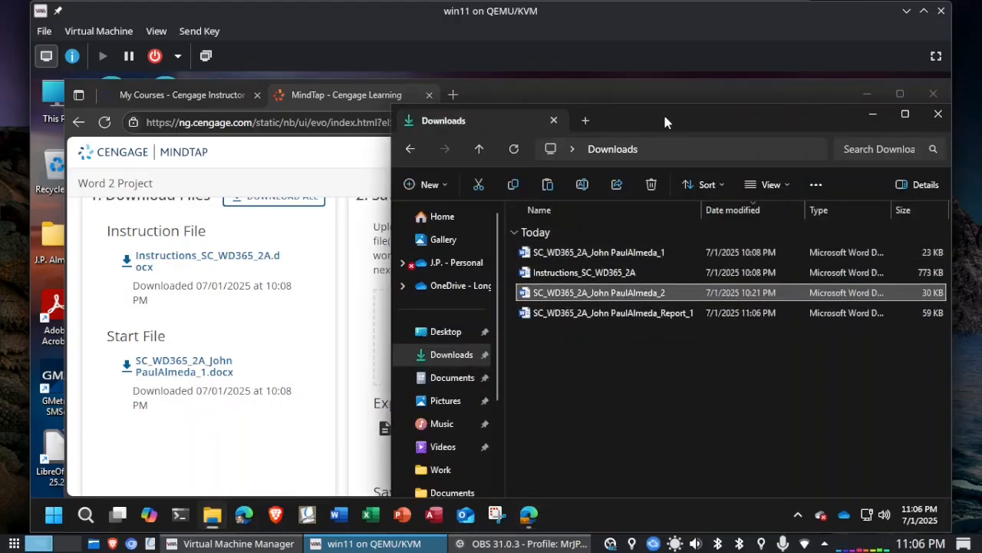
{"action": "left_click_drag", "start_coordinate": [665, 123], "coordinate": [488, 89]}
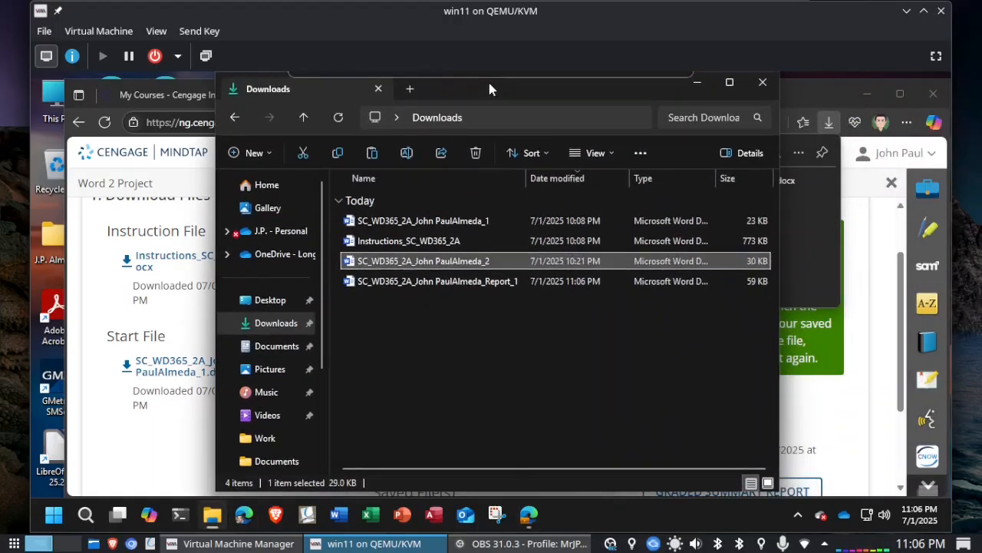
{"action": "double_click", "coordinate": [447, 279]}
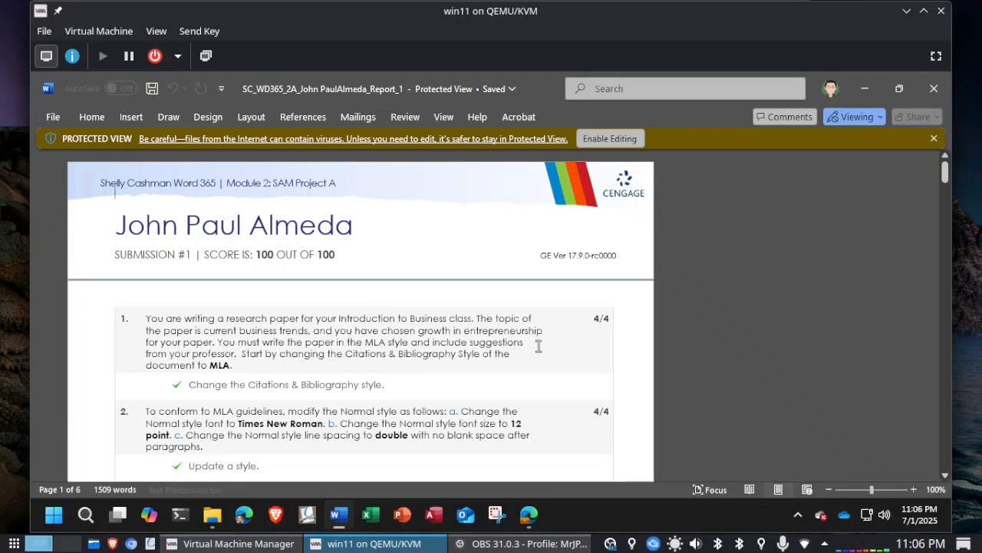
{"action": "scroll", "coordinate": [550, 349], "scroll_direction": "down", "scroll_amount": 10}
{"action": "scroll", "coordinate": [549, 345], "scroll_direction": "up", "scroll_amount": 10}
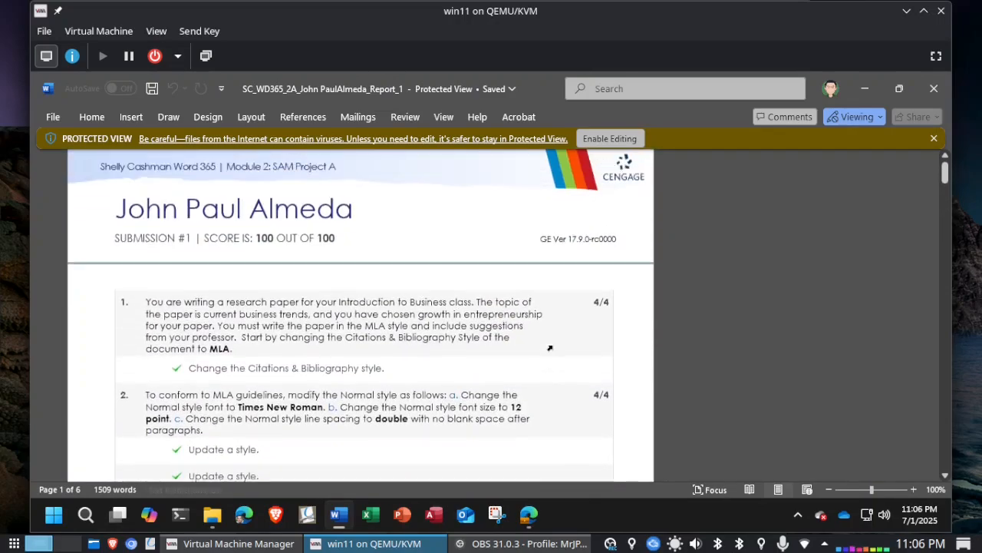
- Close the graded report and the Downloads folder, returning to the project page in MindTap
{"action": "left_click", "coordinate": [935, 89]}
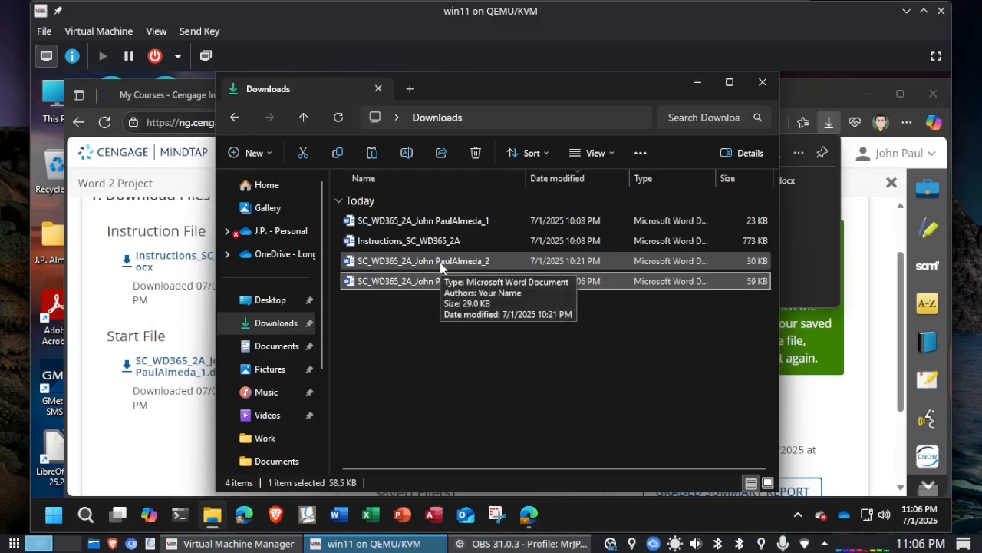
{"action": "left_click", "coordinate": [456, 374]}
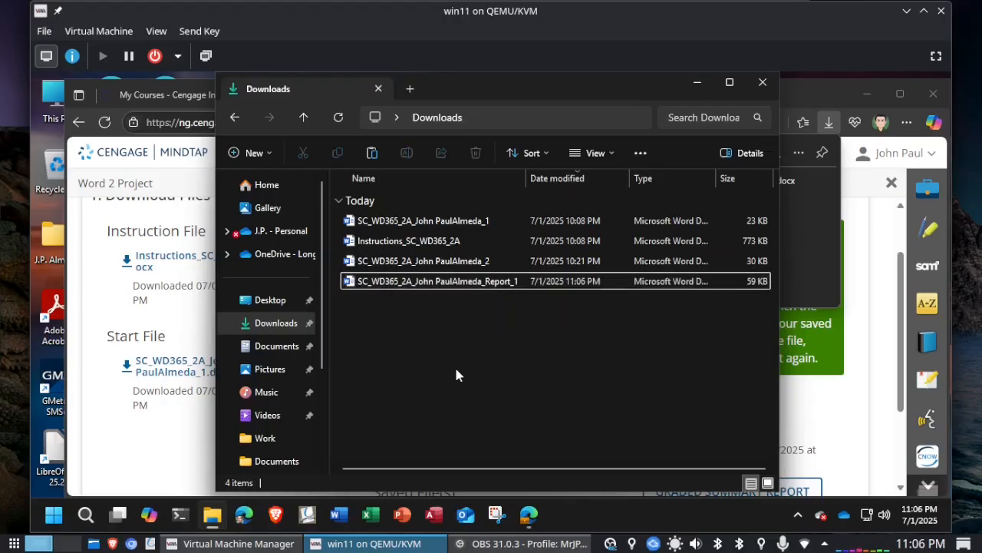
{"action": "left_click", "coordinate": [764, 83]}
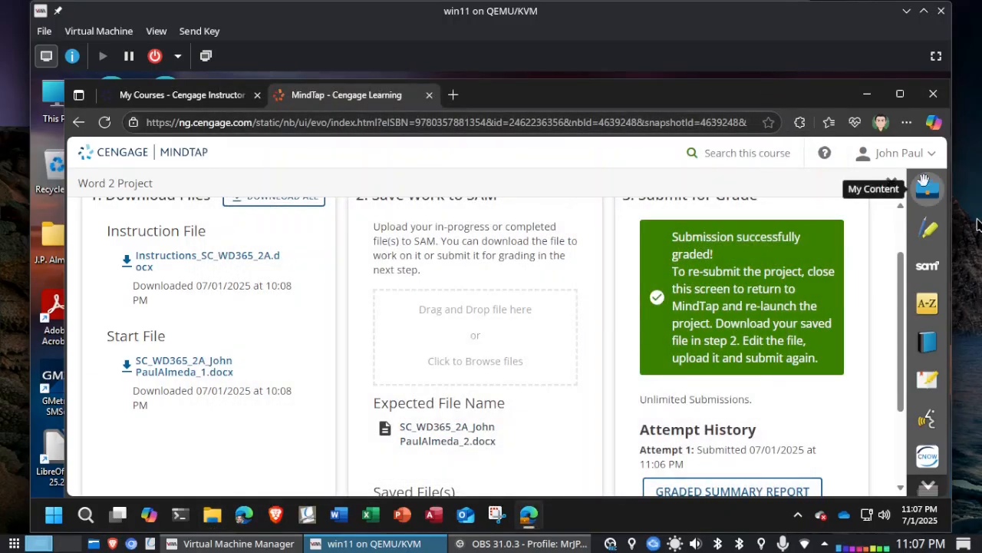